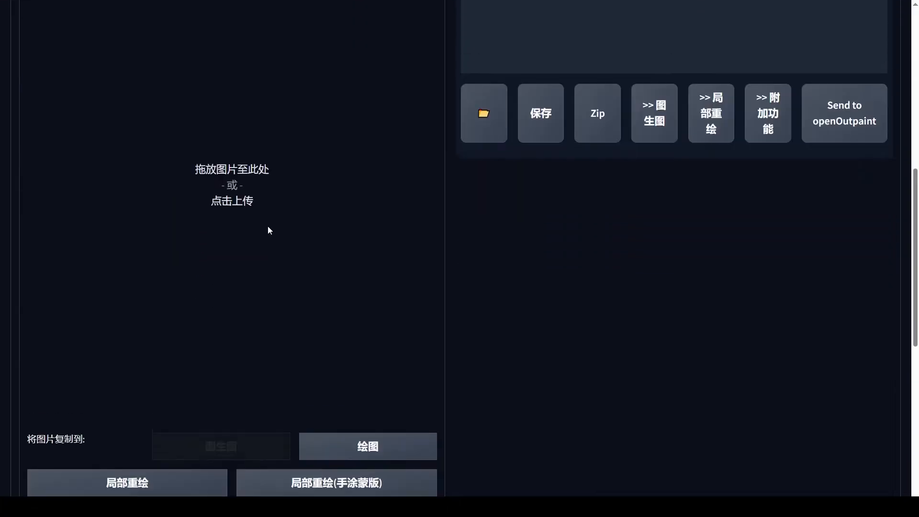
# Step: Look through the 图生图 page of the Stable Diffusion WebUI and open the 附加功能 page
pyautogui.scroll(1, 268, 230)
pyautogui.scroll(-10, 270, 232)
pyautogui.scroll(-1, 272, 234)
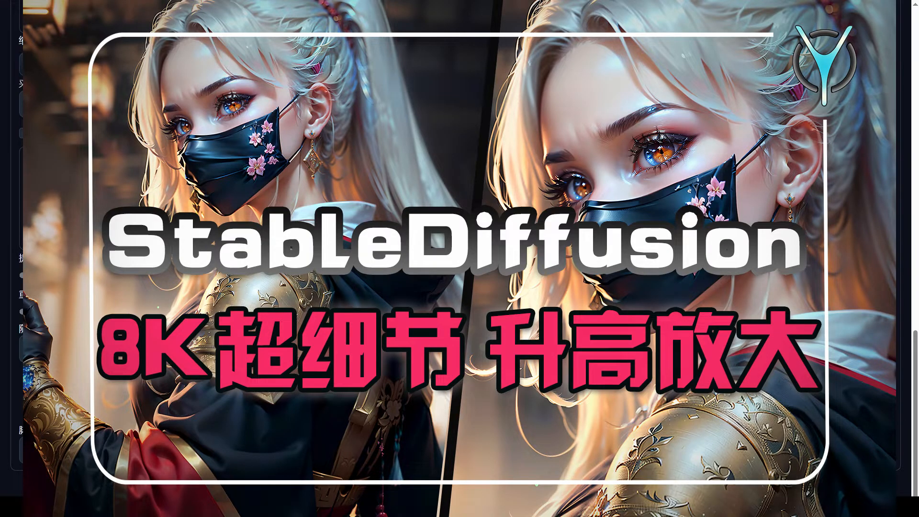
pyautogui.scroll(15, 459, 258)
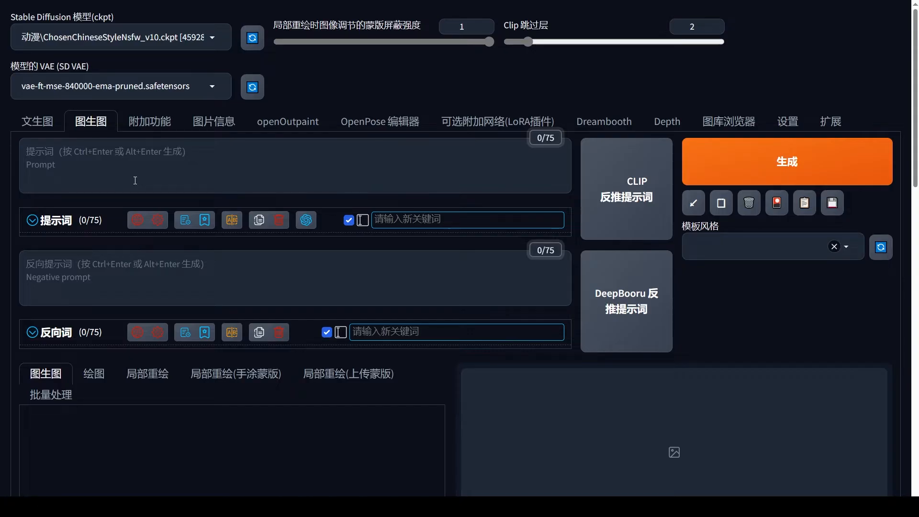
pyautogui.click(149, 122)
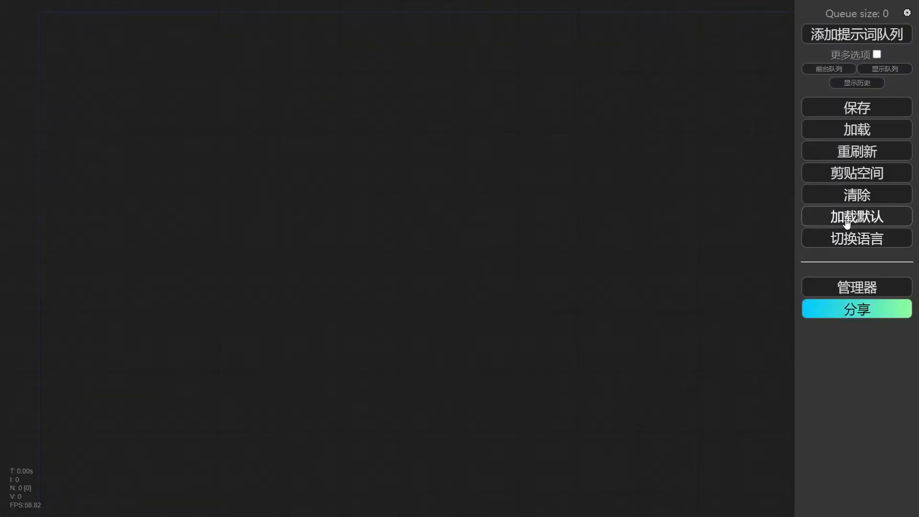
# Step: Load the default workflow and move the Checkpoint加载器 node above and to the left of the text encoders
pyautogui.click(848, 223)
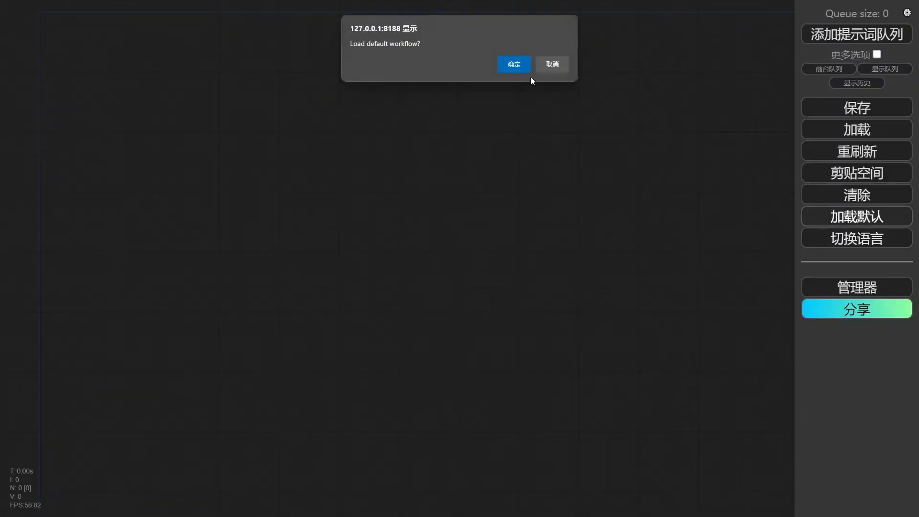
pyautogui.click(513, 64)
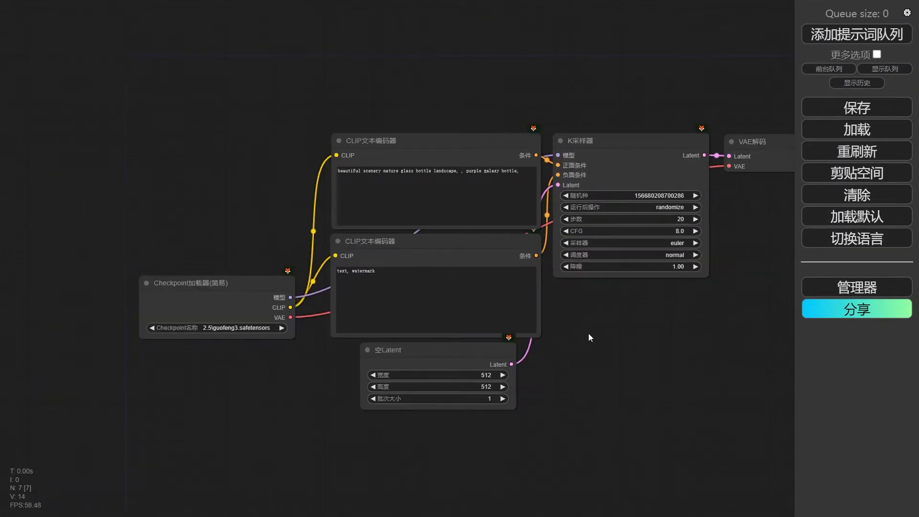
pyautogui.moveTo(588, 334); pyautogui.dragTo(472, 277)
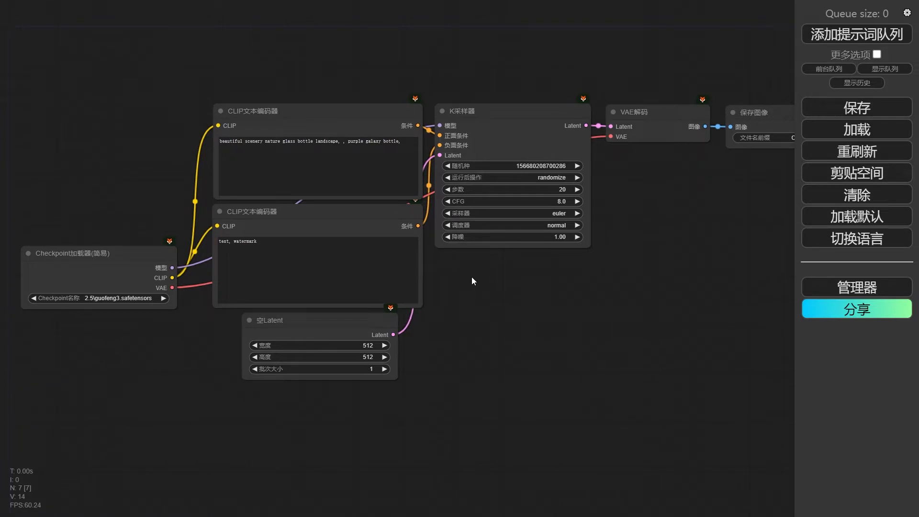
pyautogui.moveTo(472, 277); pyautogui.dragTo(471, 267)
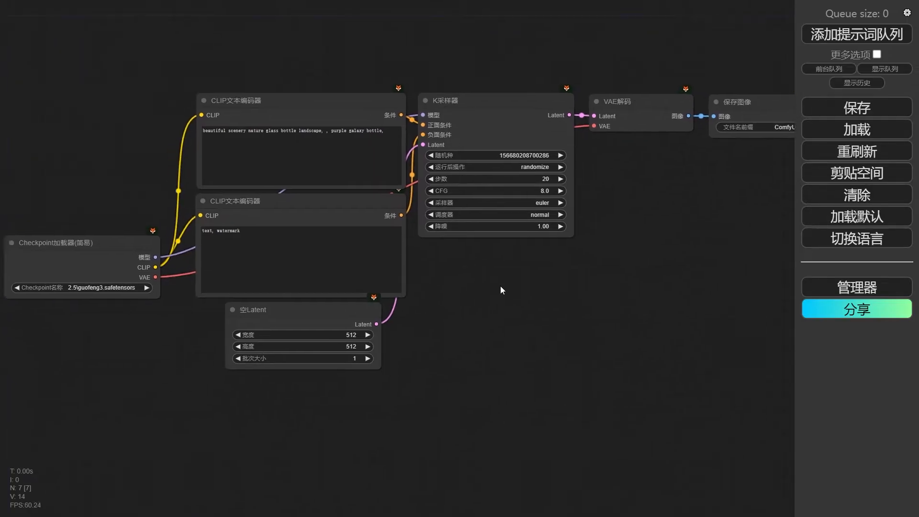
pyautogui.moveTo(495, 289); pyautogui.dragTo(608, 306)
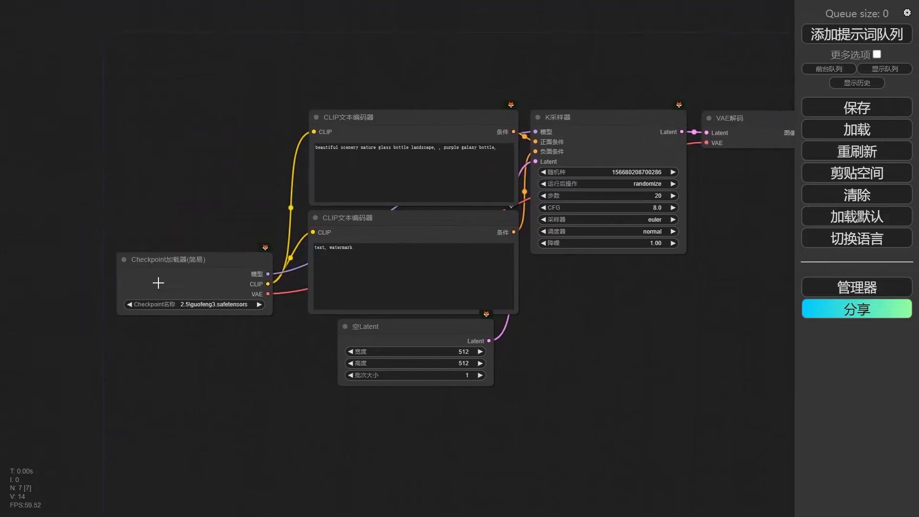
pyautogui.moveTo(182, 267); pyautogui.dragTo(153, 54)
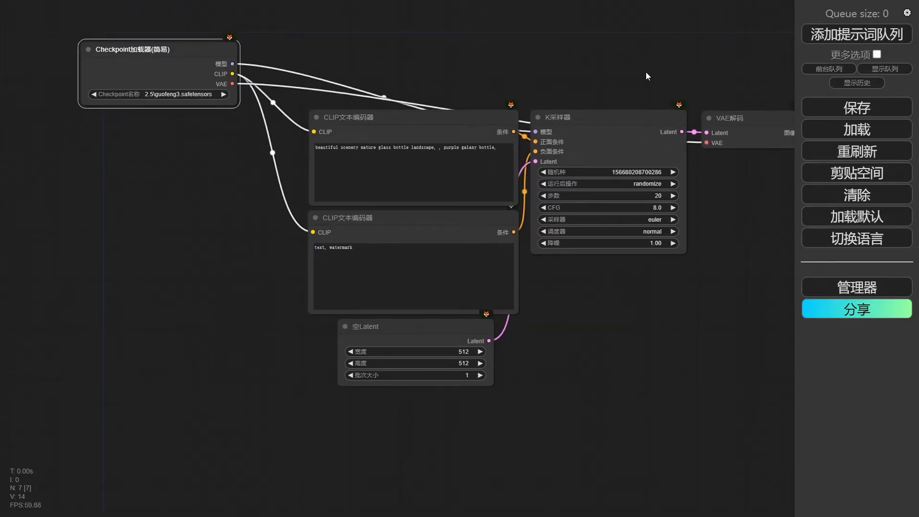
# Step: Add a LoRA加载器 node from the loaders category in the empty area above the CLIP text encoders
pyautogui.moveTo(647, 76); pyautogui.dragTo(666, 228)
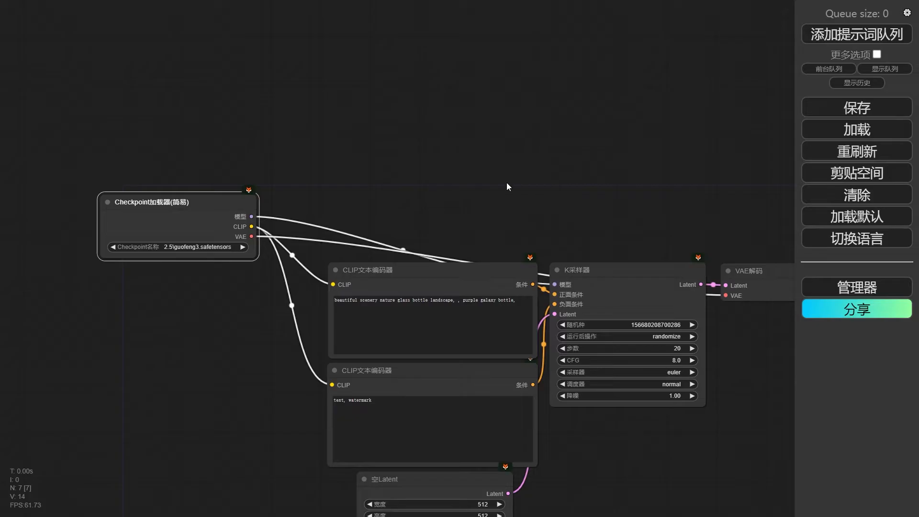
pyautogui.click(507, 183)
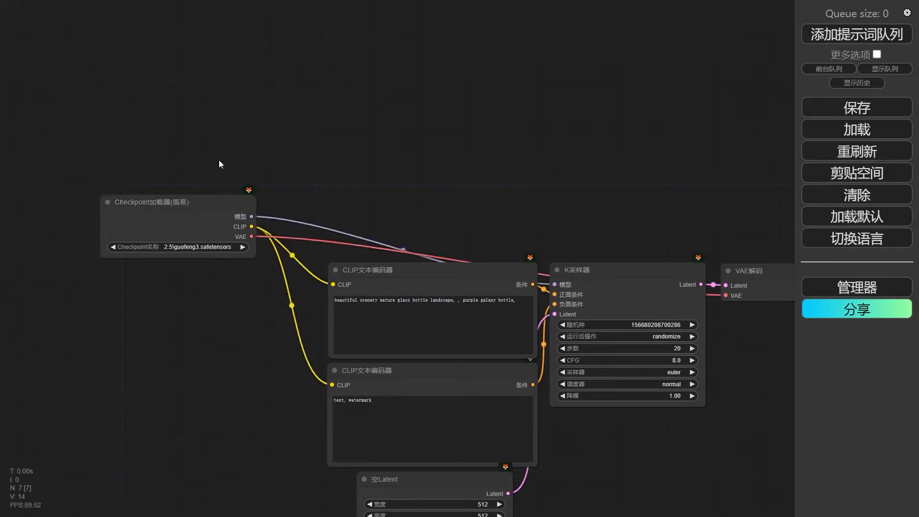
pyautogui.rightClick(344, 113)
pyautogui.click(357, 113)
pyautogui.click(417, 140)
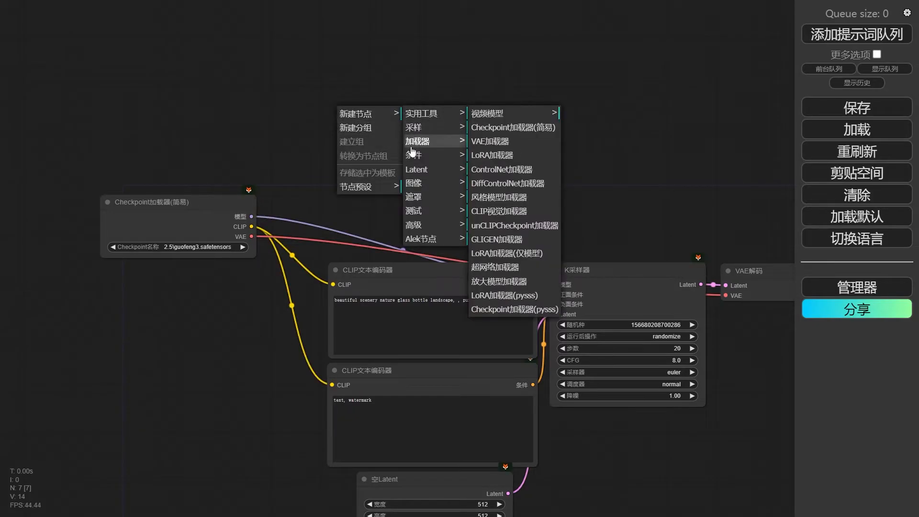
pyautogui.click(493, 156)
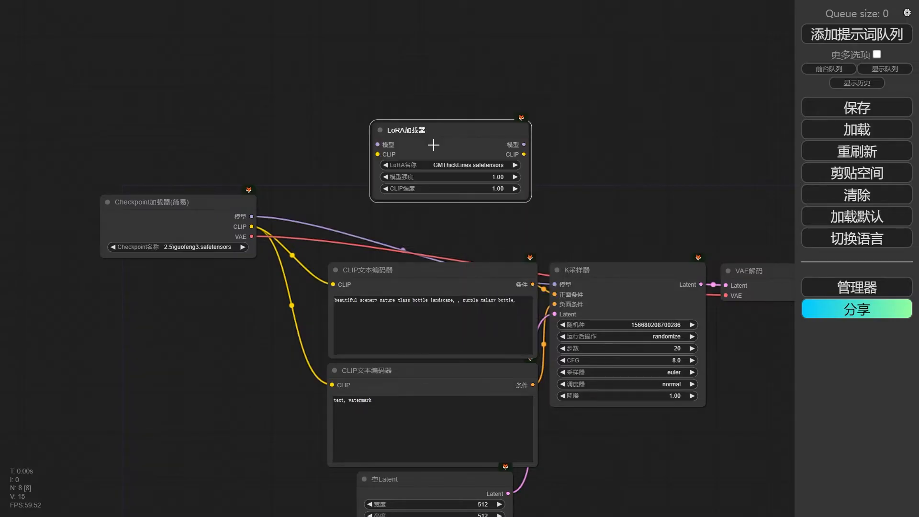
pyautogui.scroll(2, 434, 146)
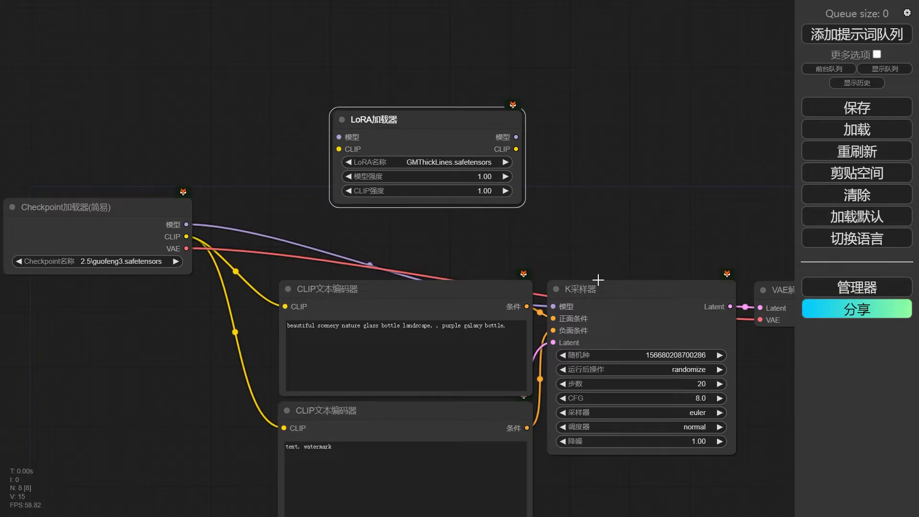
# Step: Spread out the K采样器, the two CLIP text encoders and the LoRA加载器 so their connections are readable
pyautogui.moveTo(604, 291); pyautogui.dragTo(633, 290)
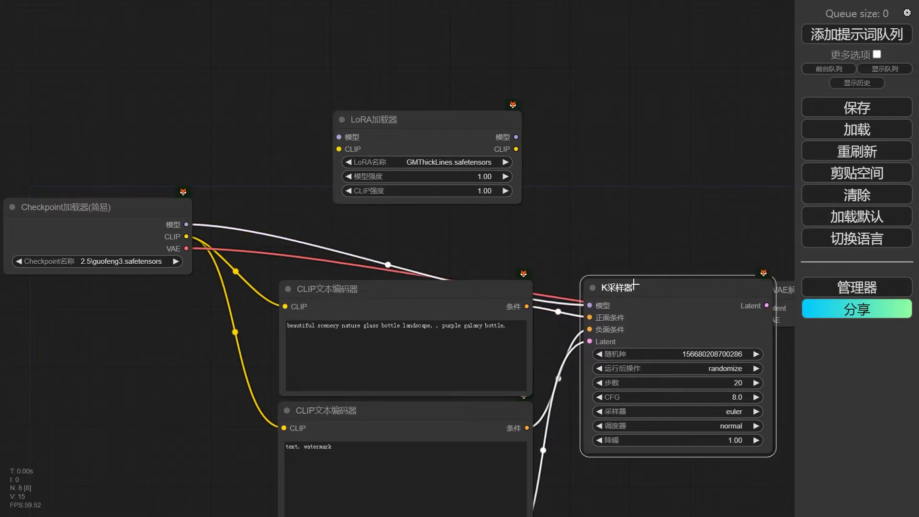
pyautogui.moveTo(442, 286); pyautogui.dragTo(349, 269)
pyautogui.moveTo(469, 402); pyautogui.dragTo(359, 389)
pyautogui.moveTo(357, 282); pyautogui.dragTo(326, 307)
pyautogui.moveTo(635, 287); pyautogui.dragTo(615, 251)
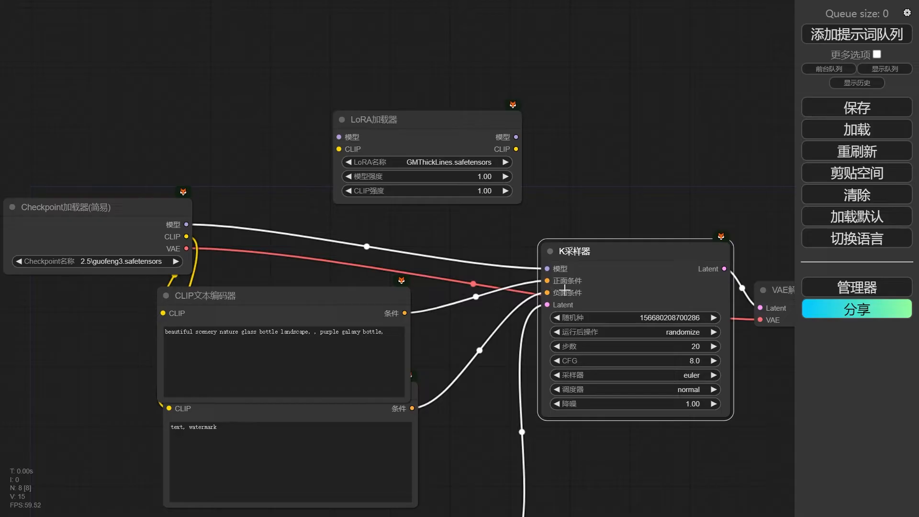
pyautogui.moveTo(372, 123); pyautogui.dragTo(394, 129)
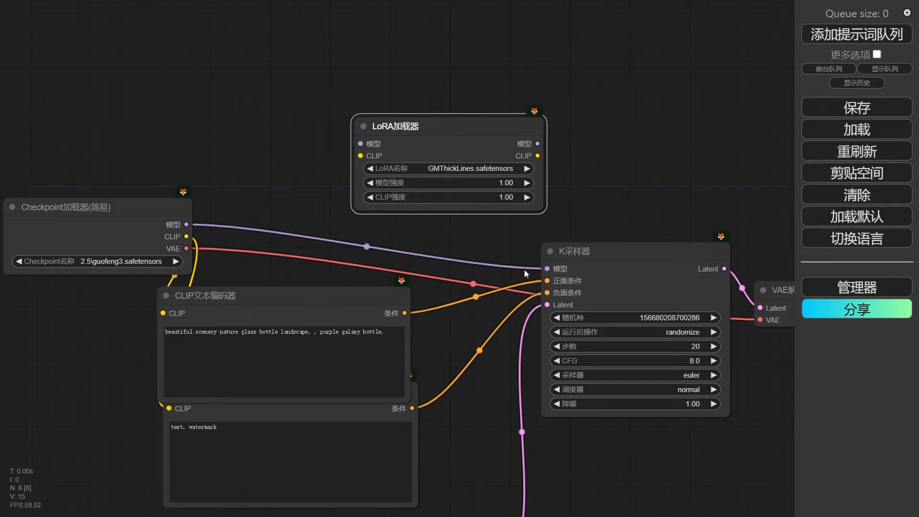
# Step: Try to connect the LoRA加载器's CLIP output to the K采样器's positive conditioning input
pyautogui.moveTo(539, 156); pyautogui.dragTo(550, 282)
pyautogui.moveTo(447, 119); pyautogui.dragTo(286, 124)
pyautogui.moveTo(377, 160); pyautogui.dragTo(484, 164)
pyautogui.click(359, 131)
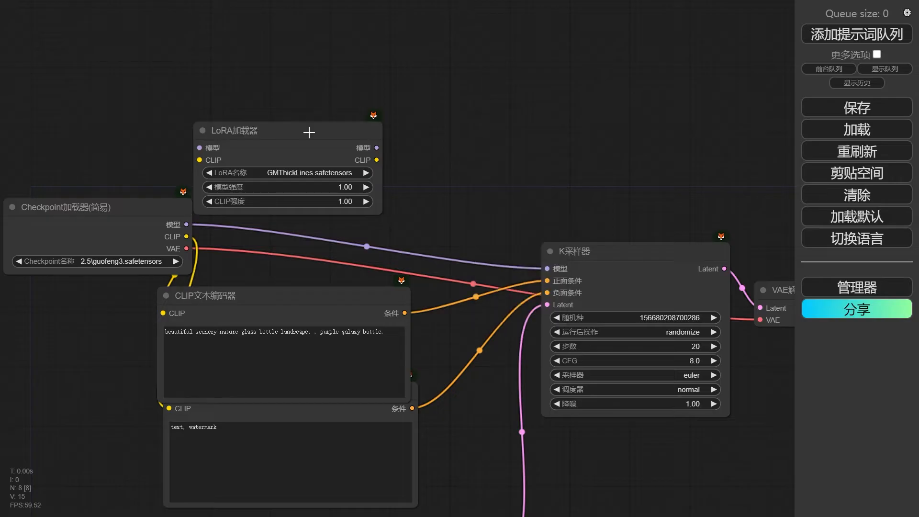
# Step: Place the LoRA加载器 right of the Checkpoint加载器 and connect the checkpoint's model and CLIP outputs to it
pyautogui.moveTo(277, 137); pyautogui.dragTo(409, 157)
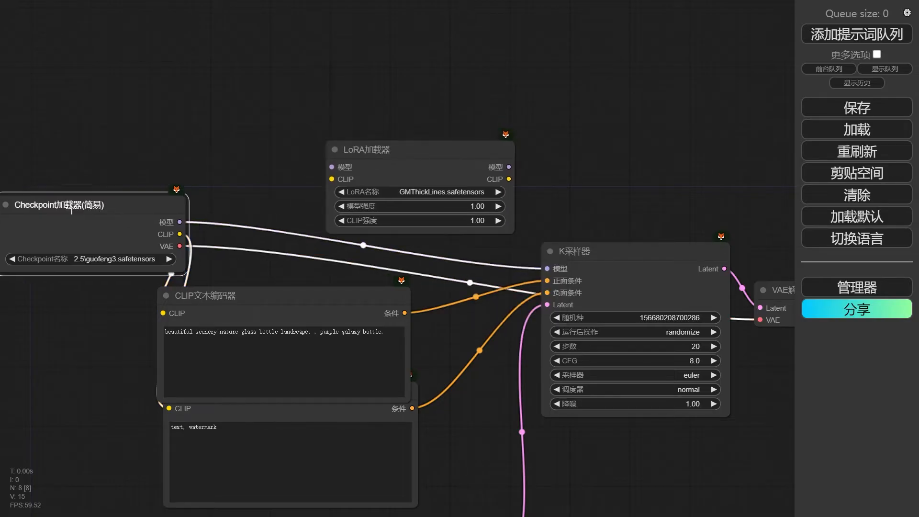
pyautogui.moveTo(112, 217); pyautogui.dragTo(55, 217)
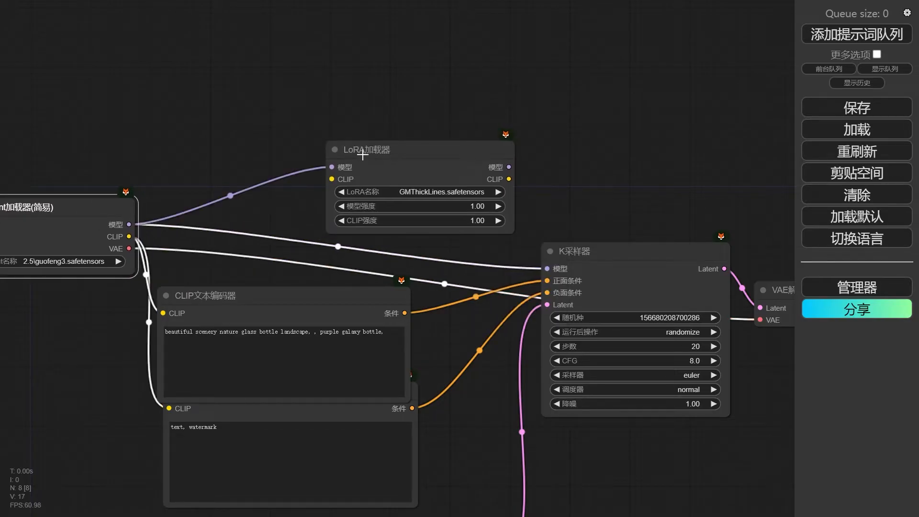
pyautogui.moveTo(363, 154); pyautogui.dragTo(347, 159)
pyautogui.moveTo(112, 224); pyautogui.dragTo(316, 184)
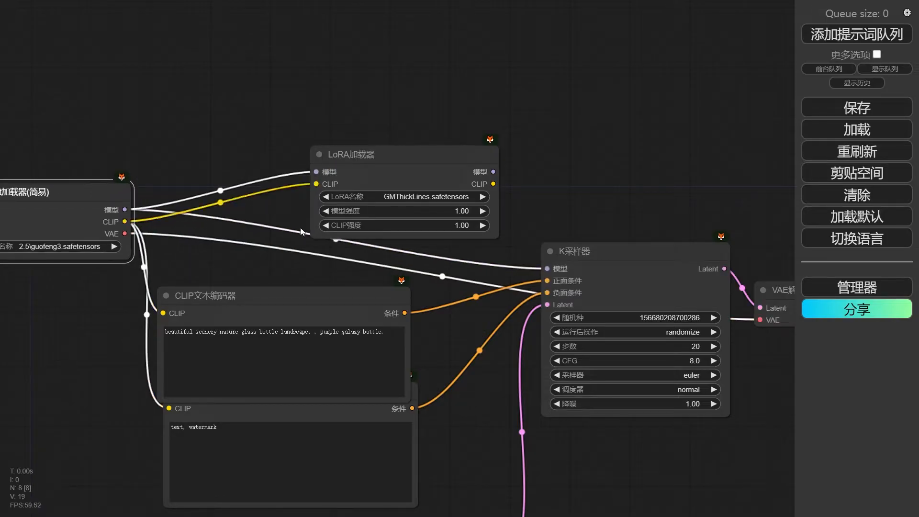
# Step: Connect the LoRA加载器's CLIP output to both text encoders and its model output to the K采样器
pyautogui.moveTo(410, 154); pyautogui.dragTo(177, 285)
pyautogui.moveTo(247, 311); pyautogui.dragTo(338, 356)
pyautogui.moveTo(253, 310); pyautogui.dragTo(332, 262)
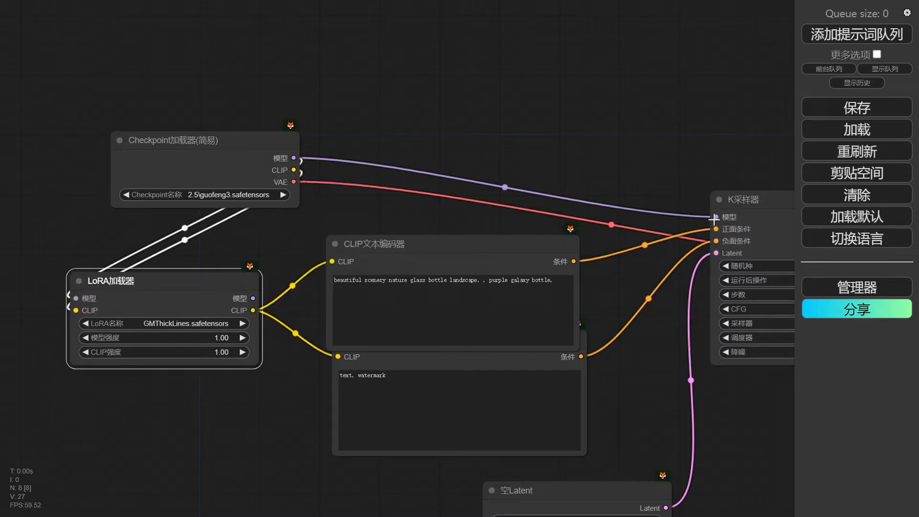
pyautogui.moveTo(252, 298); pyautogui.dragTo(712, 212)
# Step: Reposition the LoRA加载器 beneath the Checkpoint加载器, to the left of the text encoders
pyautogui.moveTo(230, 271); pyautogui.dragTo(247, 264)
pyautogui.moveTo(196, 282); pyautogui.dragTo(444, 111)
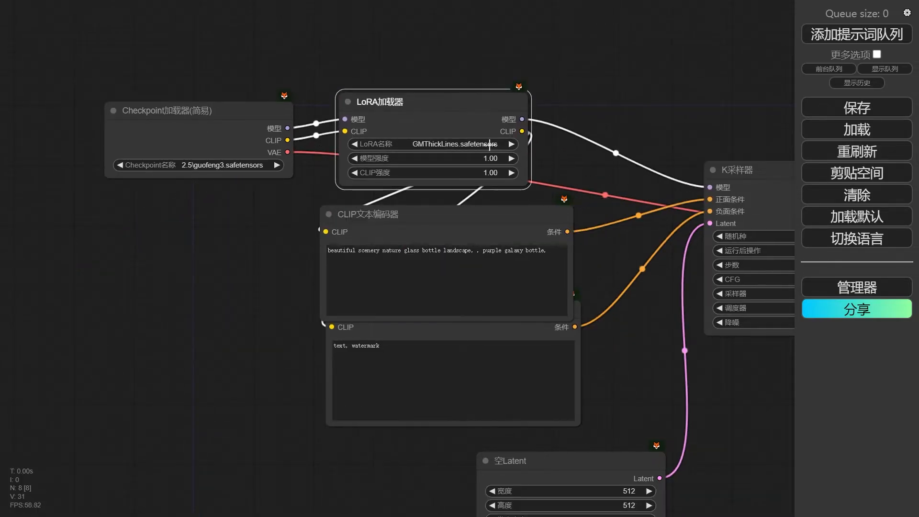
pyautogui.scroll(1, 589, 125)
pyautogui.scroll(-1, 588, 124)
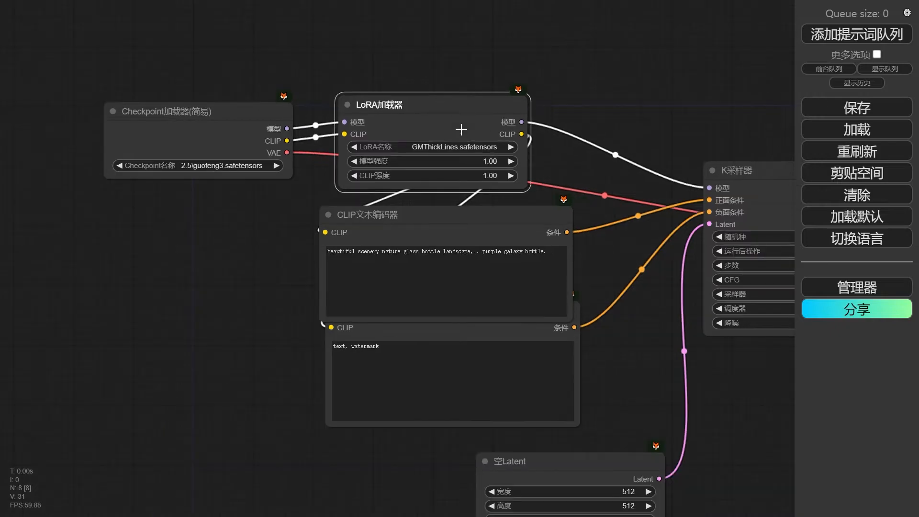
pyautogui.moveTo(488, 127); pyautogui.dragTo(185, 258)
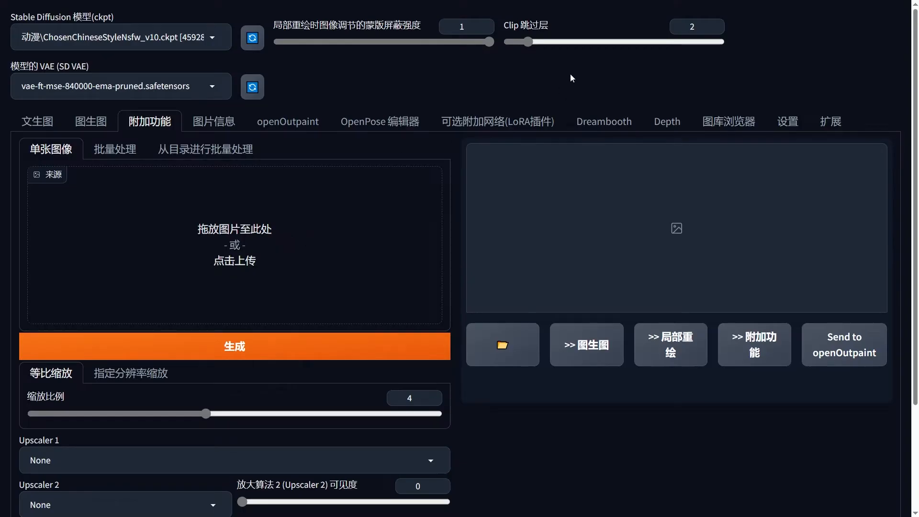
# Step: Switch to the Stable Diffusion WebUI and step the Clip 跳过层 value down and back up
pyautogui.click(697, 26)
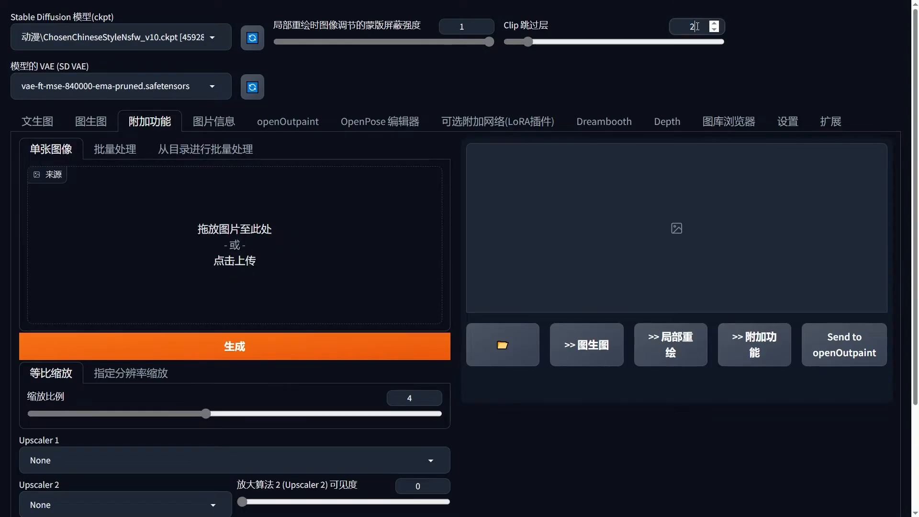
pyautogui.doubleClick(695, 26)
pyautogui.click(715, 30)
pyautogui.click(714, 24)
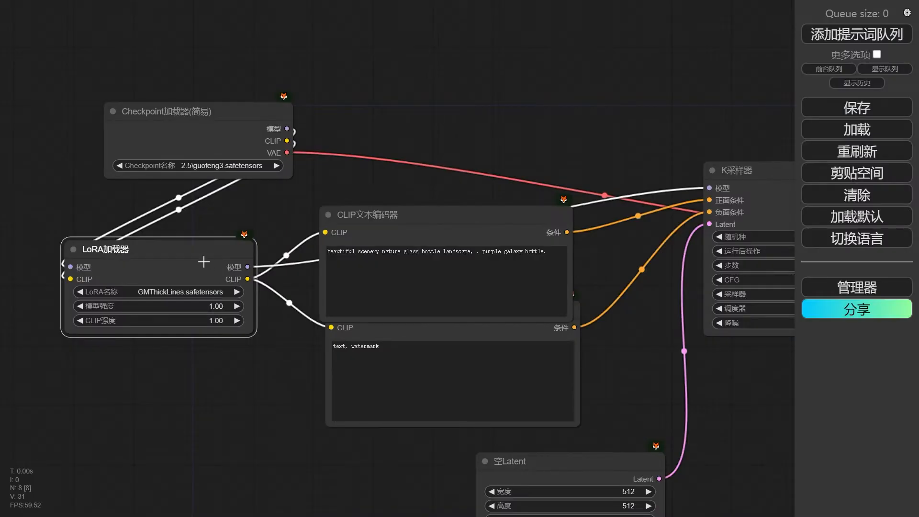
# Step: Return to ComfyUI, nudge the LoRA加载器 and switch the interface language to English
pyautogui.moveTo(189, 253); pyautogui.dragTo(197, 252)
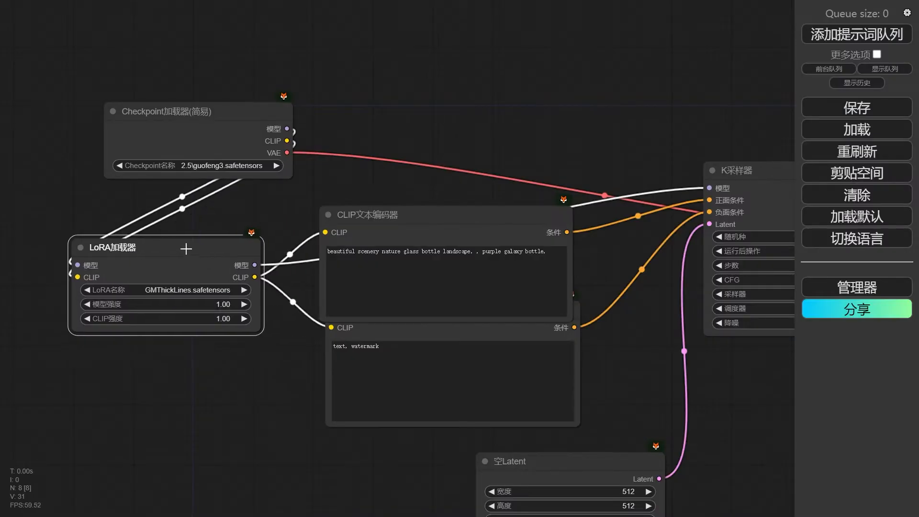
pyautogui.moveTo(243, 282); pyautogui.dragTo(246, 333)
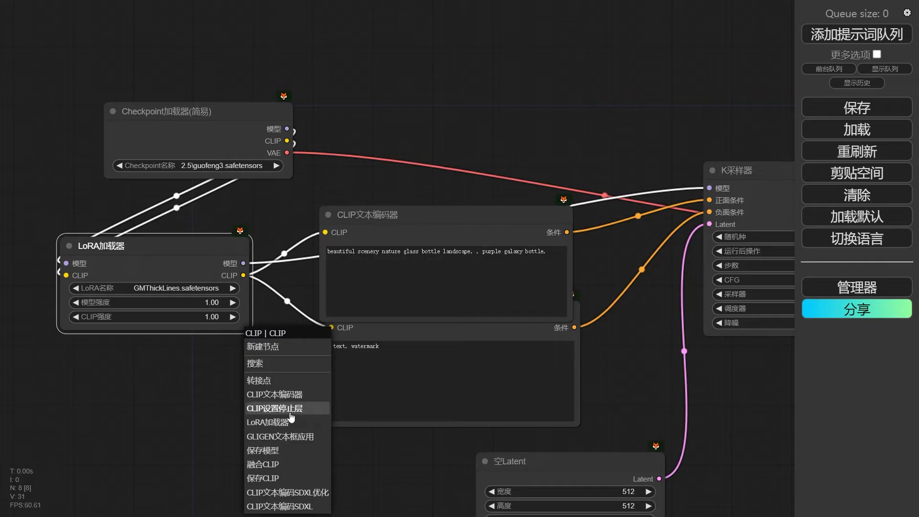
pyautogui.click(876, 242)
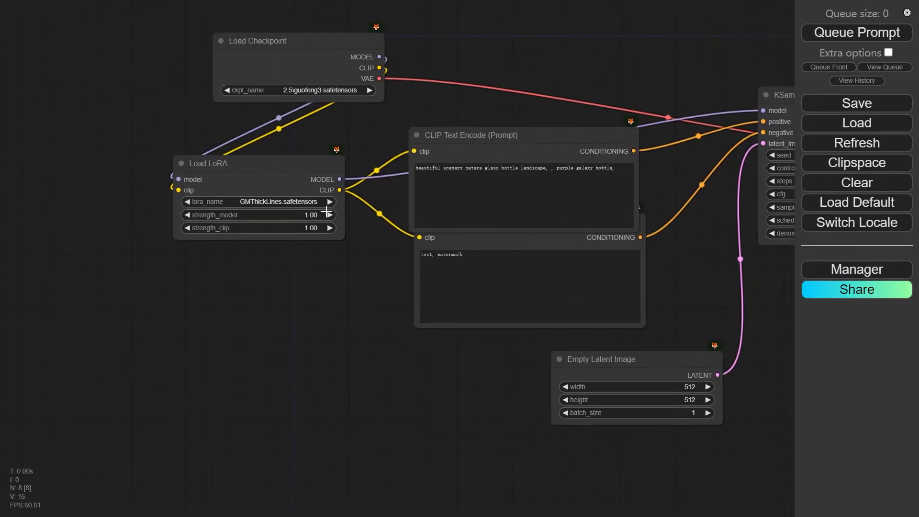
# Step: Add a CLIPSetLastLayer node fed by the Load LoRA CLIP output and place it below Load LoRA
pyautogui.moveTo(341, 190); pyautogui.dragTo(314, 269)
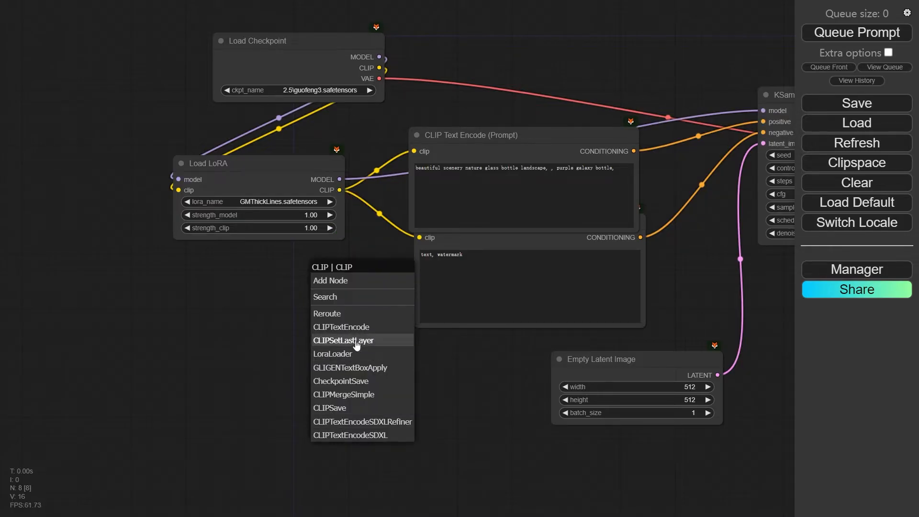
pyautogui.click(358, 341)
pyautogui.moveTo(354, 271); pyautogui.dragTo(281, 293)
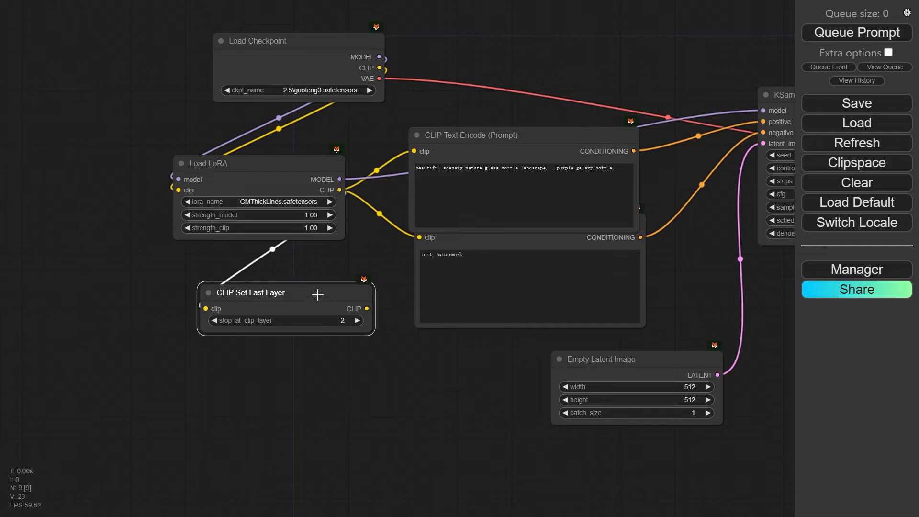
# Step: Connect CLIP Set Last Layer's output to both CLIP Text Encode nodes and move the negative prompt encoder below the positive one
pyautogui.moveTo(367, 305); pyautogui.dragTo(415, 151)
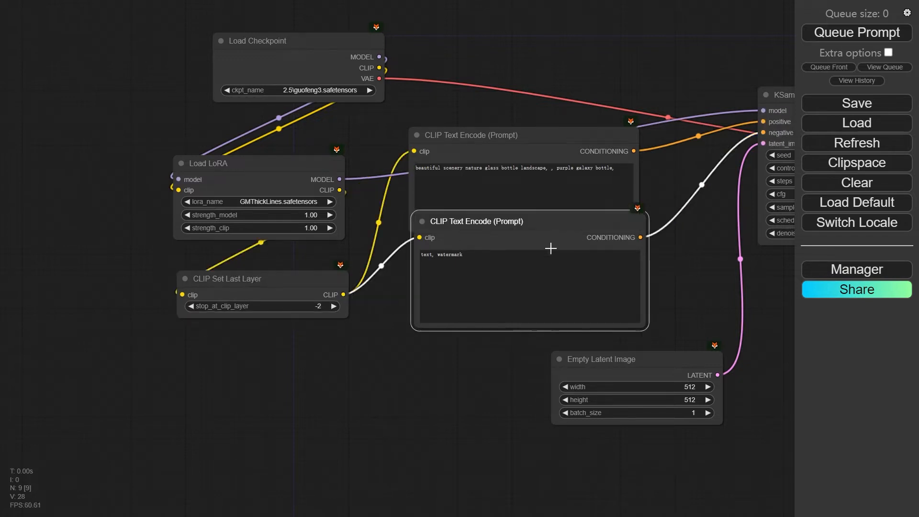
pyautogui.moveTo(551, 248); pyautogui.dragTo(515, 259)
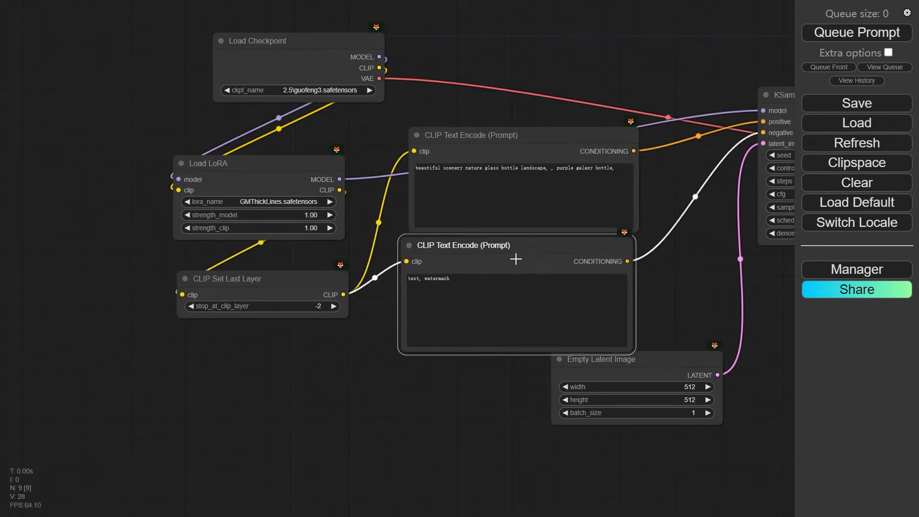
pyautogui.click(277, 171)
pyautogui.moveTo(269, 177); pyautogui.dragTo(273, 175)
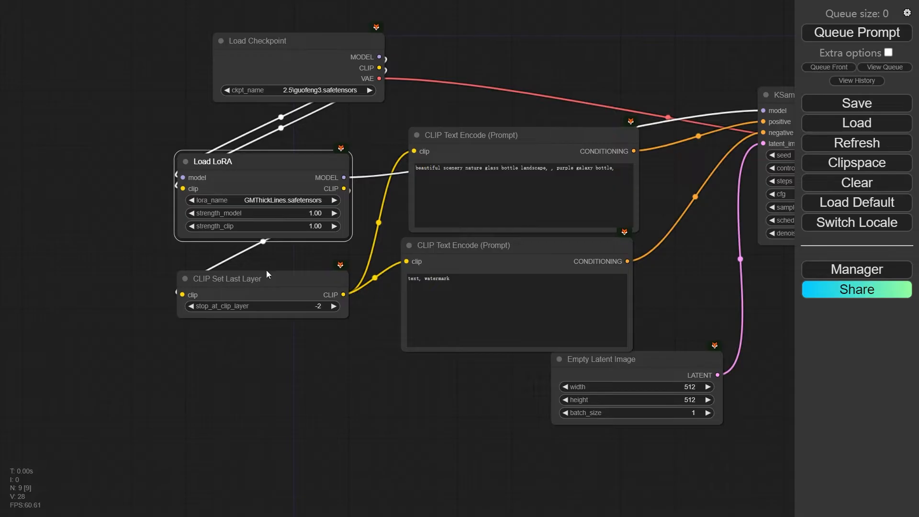
# Step: Duplicate Load LoRA into the space above CLIP Set Last Layer and connect the original's MODEL output to the copy's model input
pyautogui.moveTo(271, 281); pyautogui.dragTo(293, 373)
pyautogui.click(275, 167)
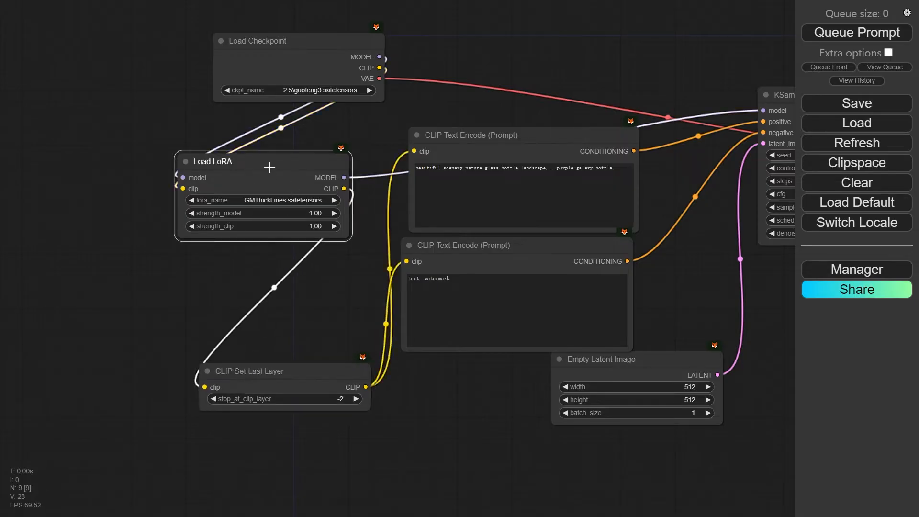
pyautogui.keyDown('alt'); pyautogui.moveTo(269, 167); pyautogui.dragTo(277, 268); pyautogui.keyUp('alt')
pyautogui.moveTo(344, 177); pyautogui.dragTo(190, 279)
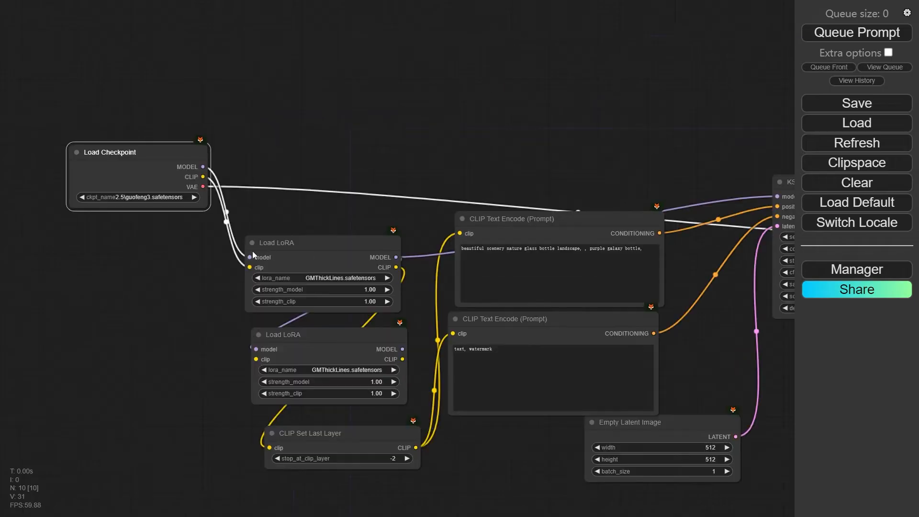
# Step: Arrange the two Load LoRA nodes side by side to the right of Load Checkpoint, above the text encoders
pyautogui.moveTo(252, 251); pyautogui.dragTo(282, 163)
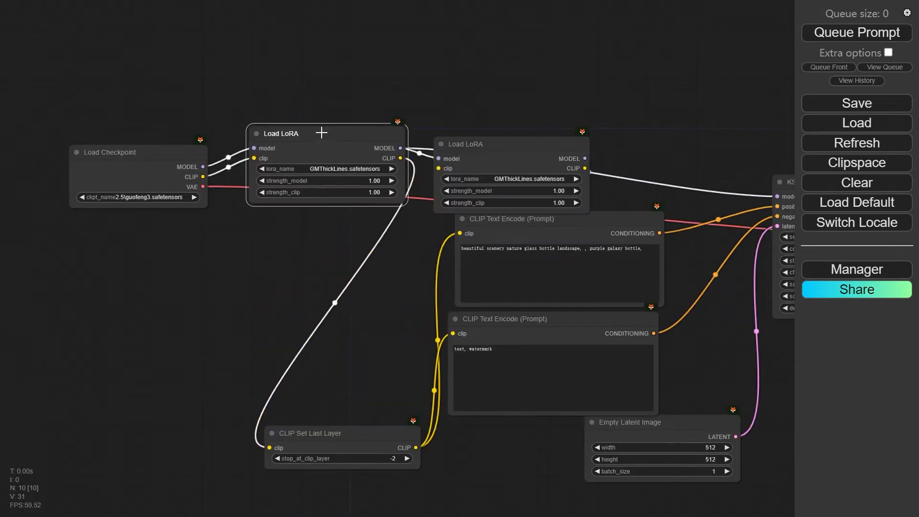
pyautogui.moveTo(378, 131); pyautogui.dragTo(396, 126)
pyautogui.click(463, 136)
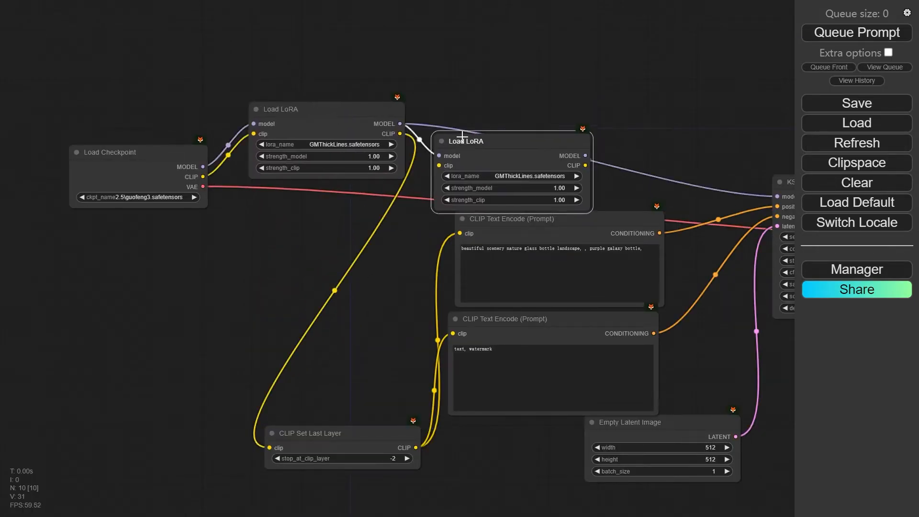
pyautogui.moveTo(463, 136); pyautogui.dragTo(460, 98)
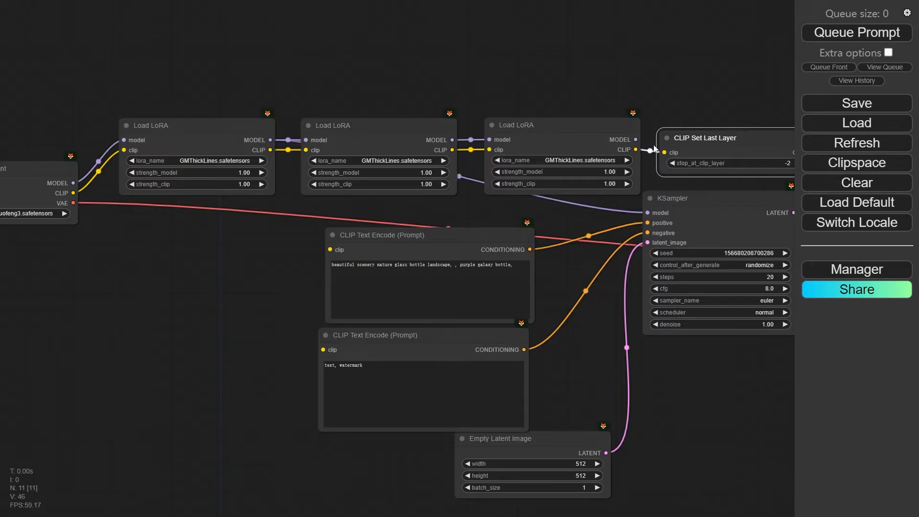
# Step: Connect the third Load LoRA's MODEL output to the KSampler model input and tidy the positions of the chained nodes
pyautogui.moveTo(696, 139); pyautogui.dragTo(697, 135)
pyautogui.moveTo(561, 98); pyautogui.dragTo(475, 112)
pyautogui.moveTo(530, 158); pyautogui.dragTo(541, 232)
pyautogui.moveTo(514, 111); pyautogui.dragTo(525, 108)
pyautogui.click(462, 148)
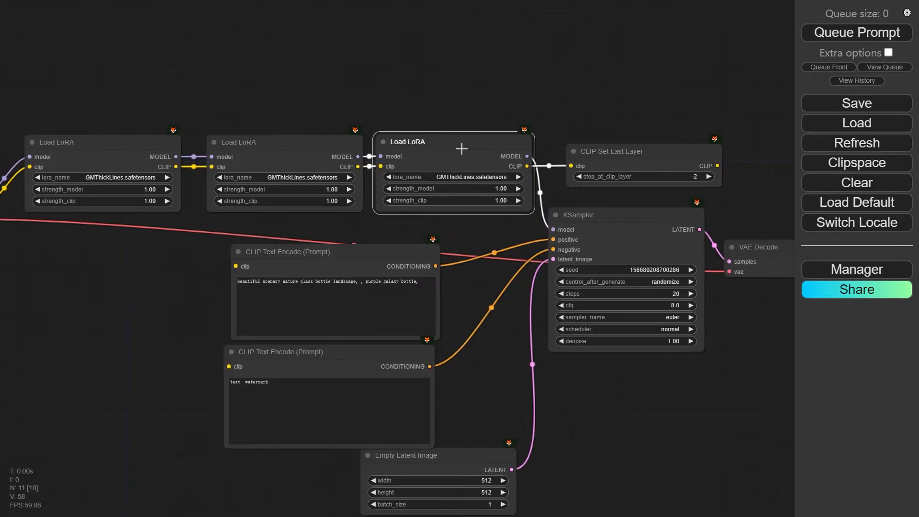
pyautogui.moveTo(468, 121); pyautogui.dragTo(461, 123)
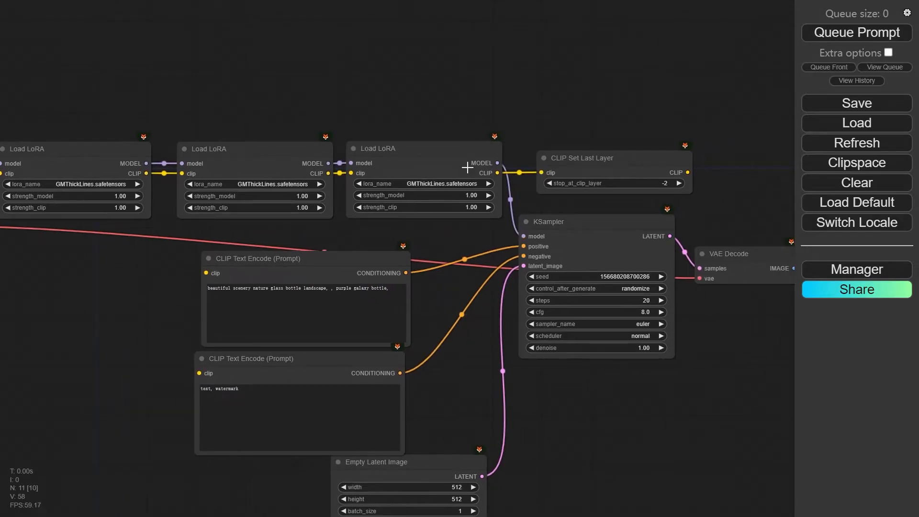
pyautogui.click(467, 167)
pyautogui.click(441, 108)
pyautogui.scroll(-3, 383, 111)
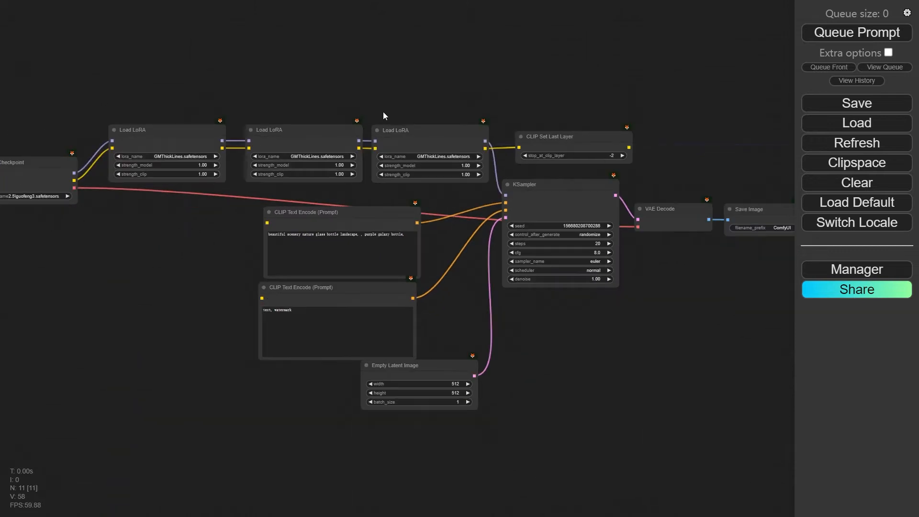
# Step: Move Load Checkpoint directly above the vertical stack of Load LoRA nodes
pyautogui.moveTo(360, 89); pyautogui.dragTo(434, 111)
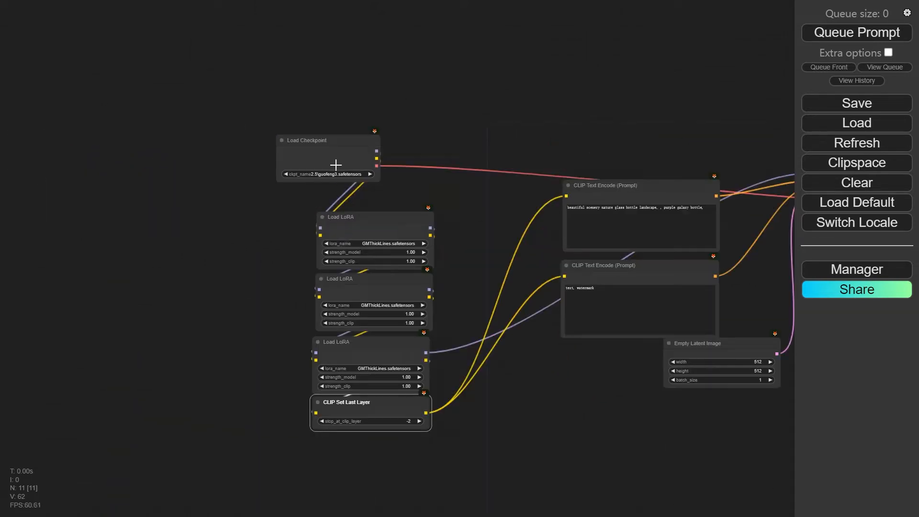
pyautogui.moveTo(327, 144); pyautogui.dragTo(382, 153)
pyautogui.moveTo(478, 268); pyautogui.dragTo(406, 199)
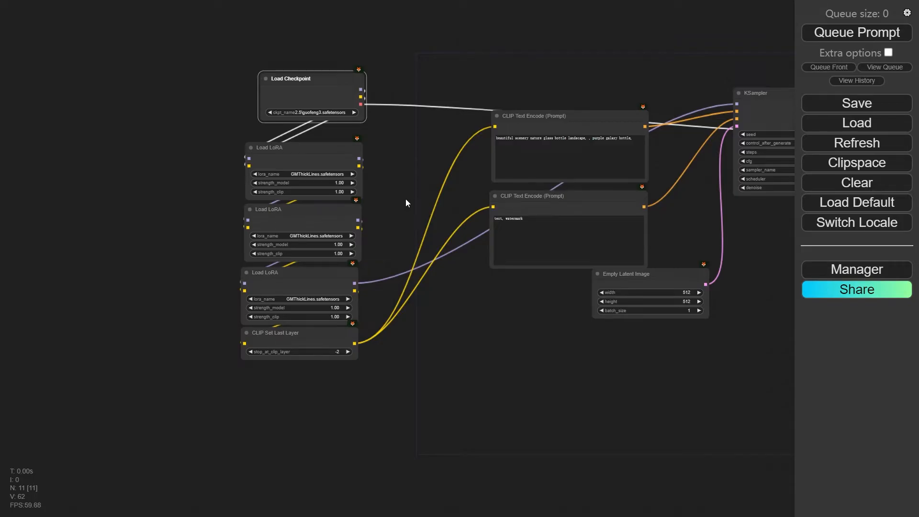
pyautogui.click(406, 199)
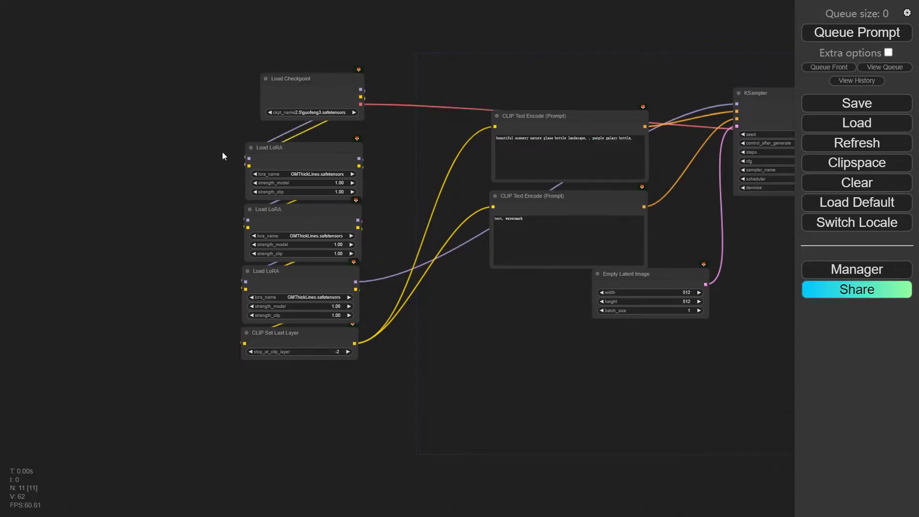
# Step: Save the three LoRA加载器 nodes and the CLIP设置停止层 node together as a node template named Load Loras
pyautogui.moveTo(227, 128); pyautogui.dragTo(384, 378)
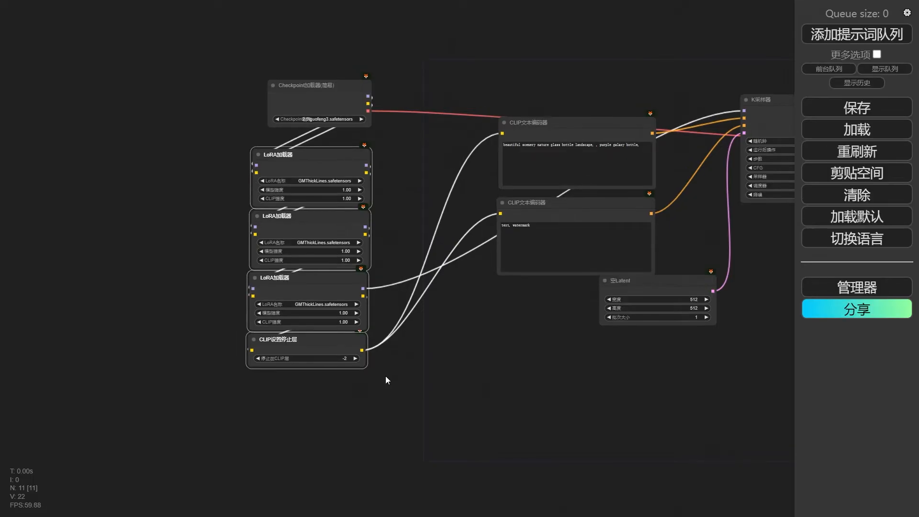
pyautogui.rightClick(449, 329)
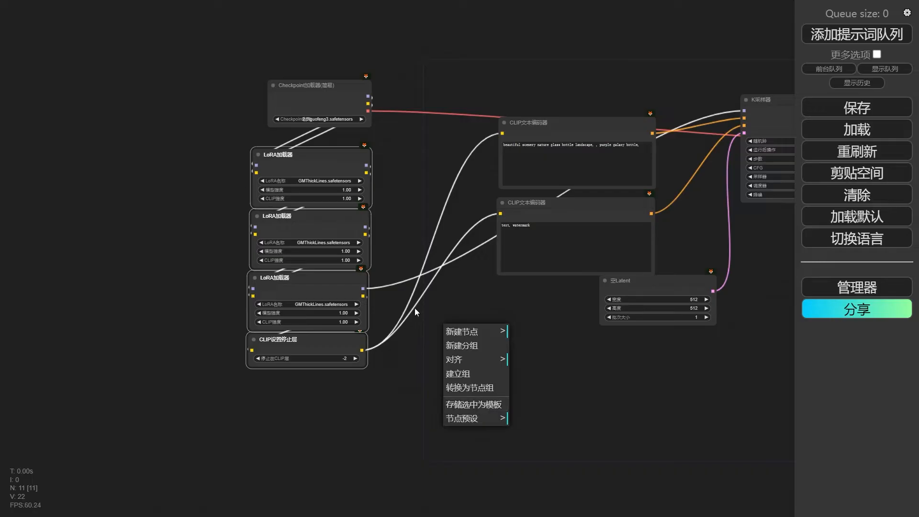
pyautogui.write('Load')
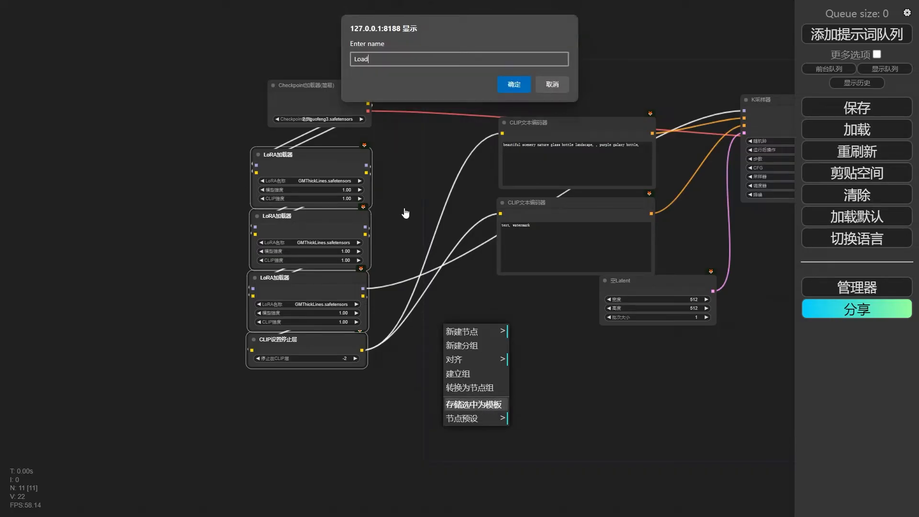
pyautogui.write(' Loras')
pyautogui.press('Return')
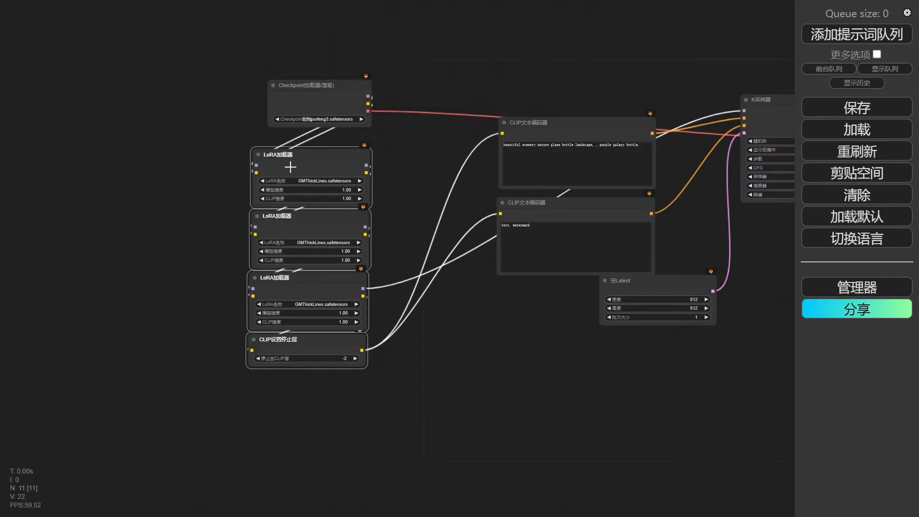
# Step: Delete the selected LoRA加载器 and CLIP设置停止层 nodes and insert the Load Loras template below the Checkpoint加载器
pyautogui.moveTo(237, 195); pyautogui.dragTo(266, 182)
pyautogui.press('Delete')
pyautogui.rightClick(305, 226)
pyautogui.rightClick(326, 225)
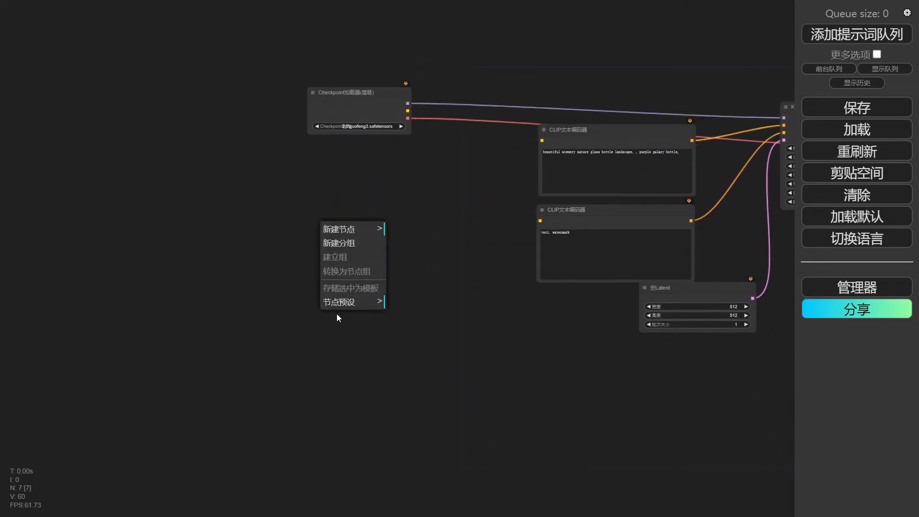
pyautogui.click(333, 304)
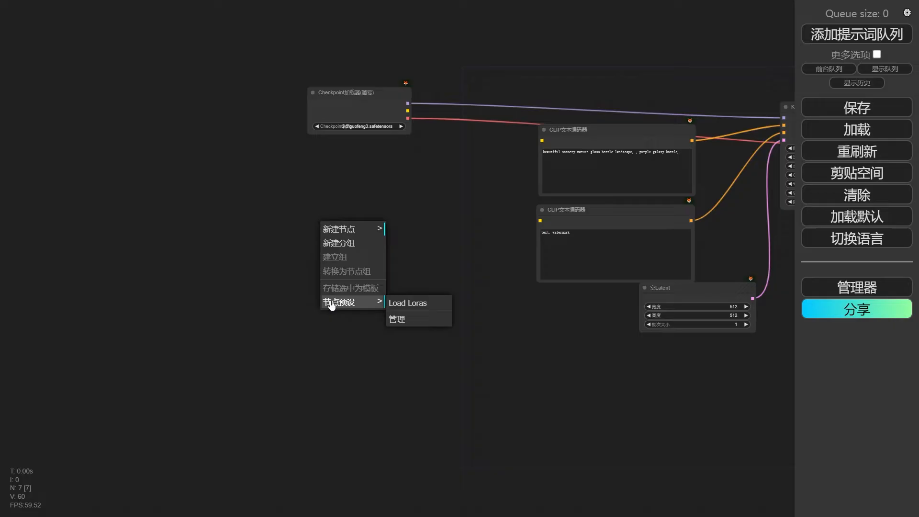
pyautogui.click(421, 306)
# Step: Select the inserted template nodes and move them as a stack up under the Checkpoint加载器
pyautogui.scroll(1, 489, 383)
pyautogui.moveTo(498, 330); pyautogui.dragTo(502, 238)
pyautogui.moveTo(278, 166); pyautogui.dragTo(480, 428)
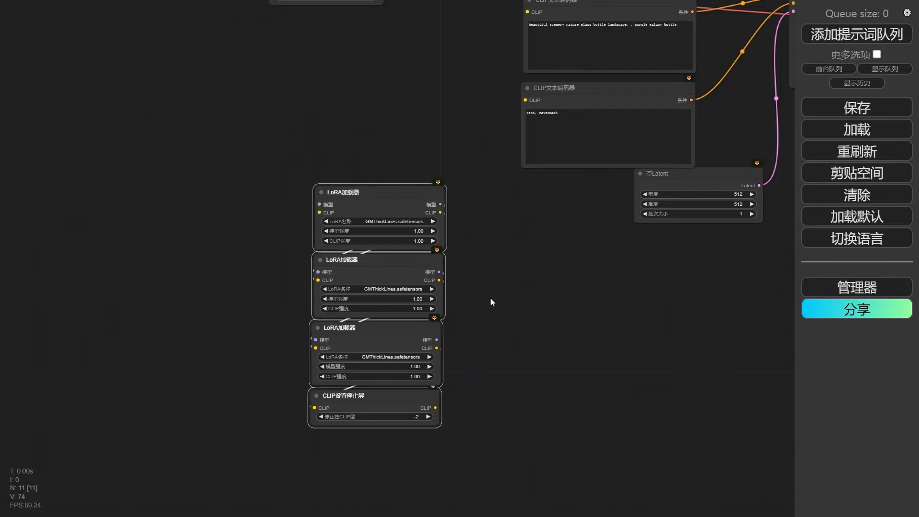
pyautogui.moveTo(398, 211); pyautogui.dragTo(346, 48)
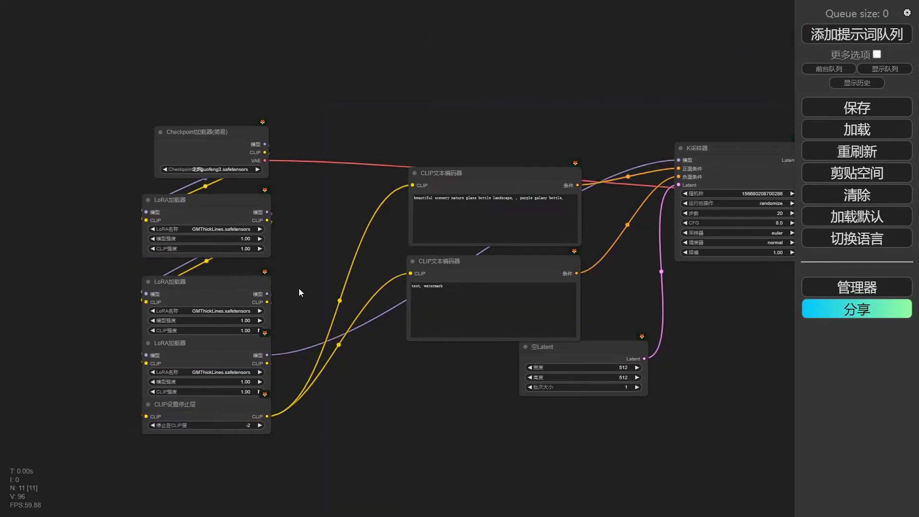
# Step: Delete the second and third LoRA加载器 nodes and move CLIP设置停止层 up beneath the remaining one
pyautogui.click(211, 291)
pyautogui.press('Delete')
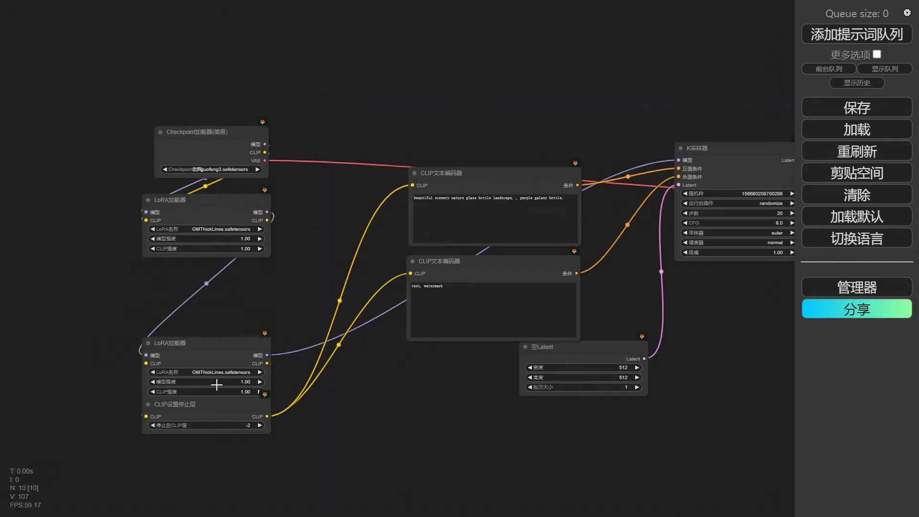
pyautogui.click(205, 356)
pyautogui.press('Delete')
pyautogui.moveTo(205, 400); pyautogui.dragTo(202, 279)
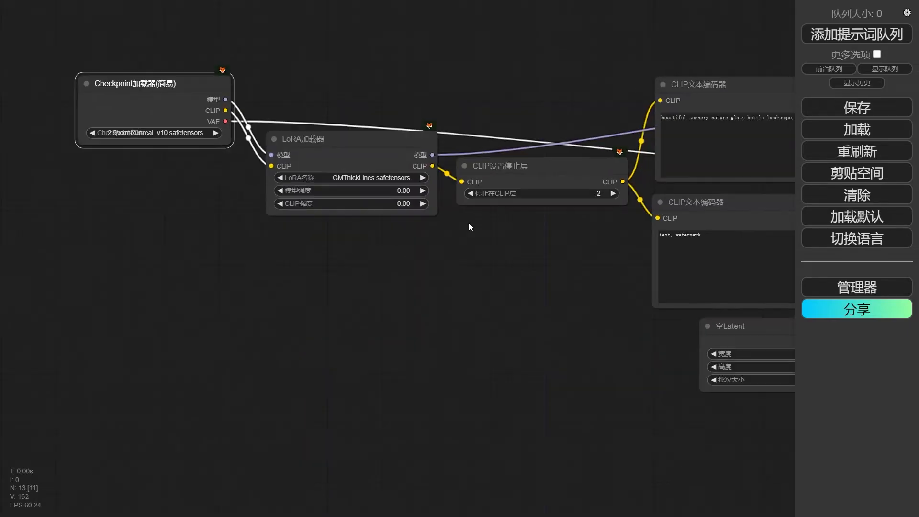
# Step: Open the LoRA加载器's CLIP强度 value for editing and close it without altering it
pyautogui.moveTo(469, 223); pyautogui.dragTo(539, 247)
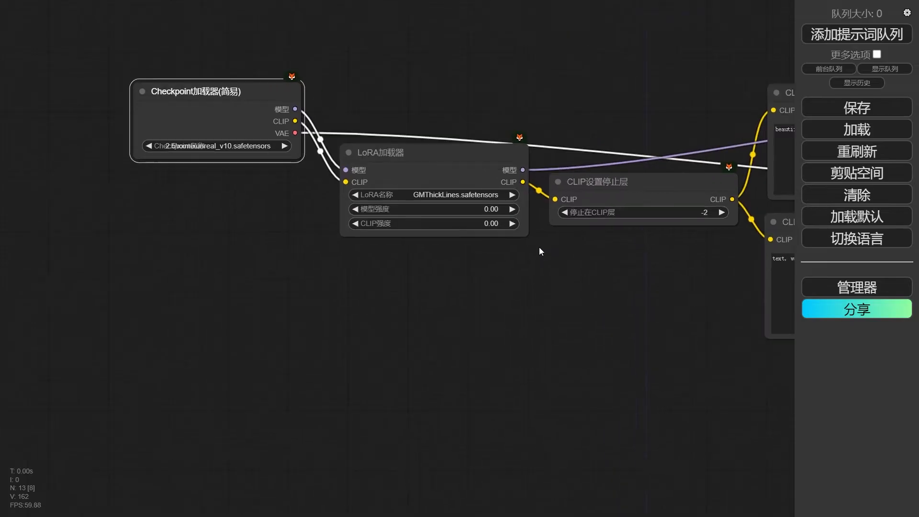
pyautogui.click(464, 250)
pyautogui.scroll(2, 418, 240)
pyautogui.scroll(1, 681, 214)
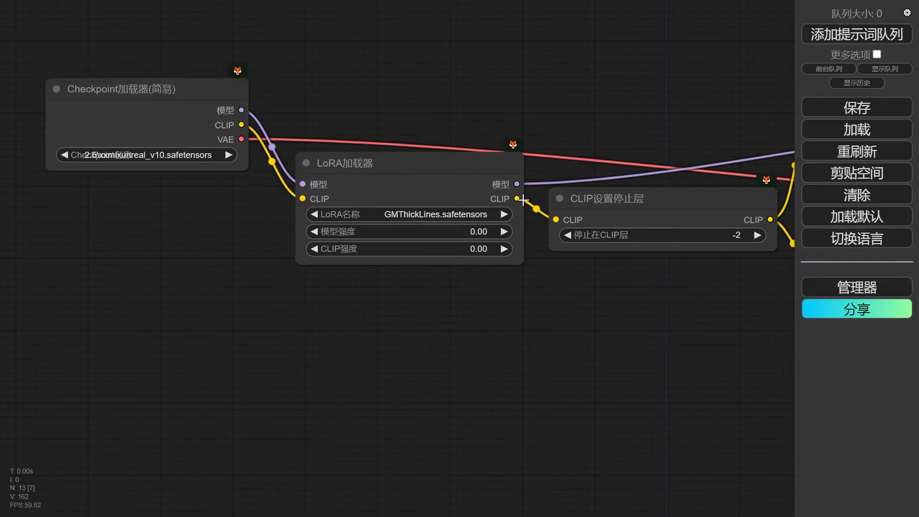
pyautogui.click(479, 248)
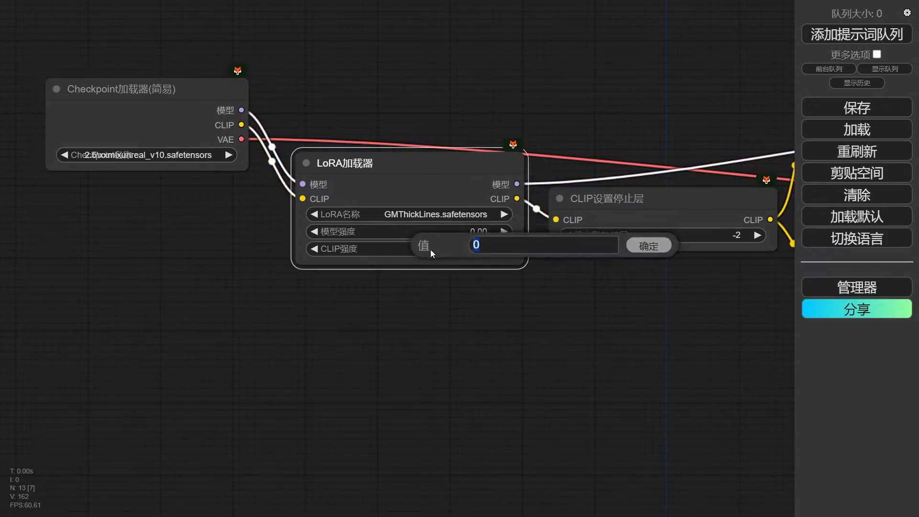
pyautogui.click(630, 251)
pyautogui.moveTo(398, 310); pyautogui.dragTo(516, 309)
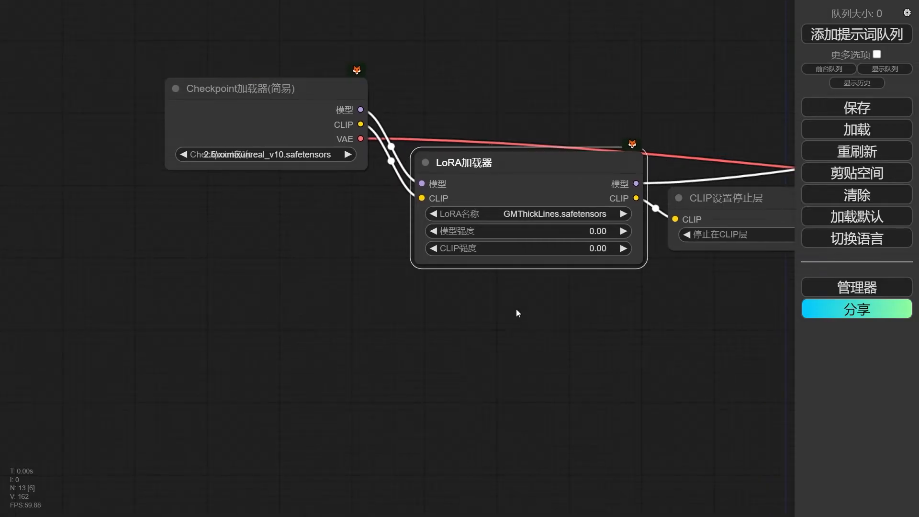
# Step: Convert the LoRA加载器's 模型强度 and CLIP强度 values into node inputs
pyautogui.click(585, 227)
pyautogui.rightClick(522, 232)
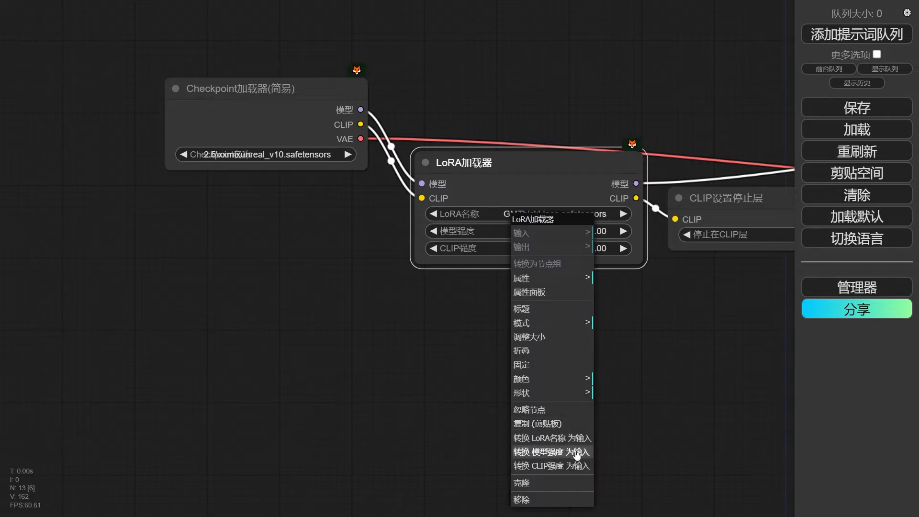
pyautogui.click(551, 452)
# Step: Add a Primitive元节点 from the 实用工具 category and place it below the Checkpoint加载器
pyautogui.rightClick(254, 320)
pyautogui.click(296, 320)
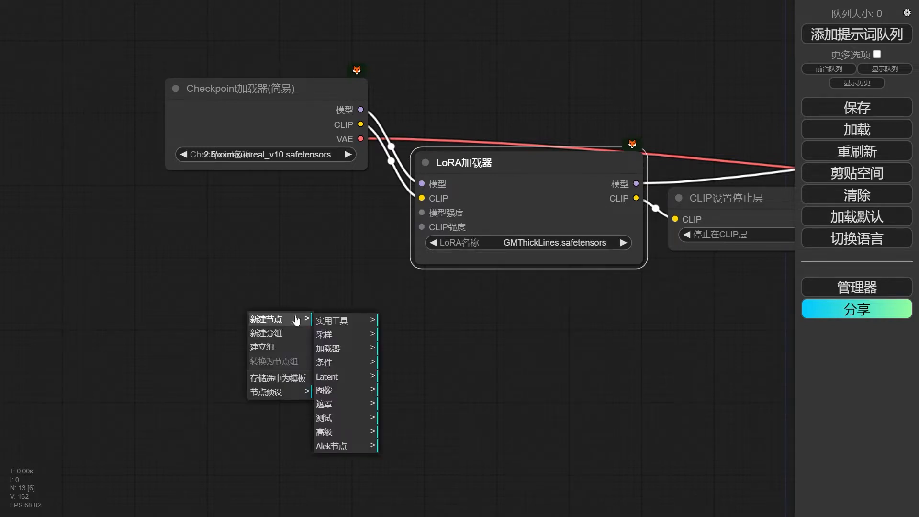
pyautogui.click(358, 321)
pyautogui.click(422, 336)
pyautogui.moveTo(324, 255); pyautogui.dragTo(213, 275)
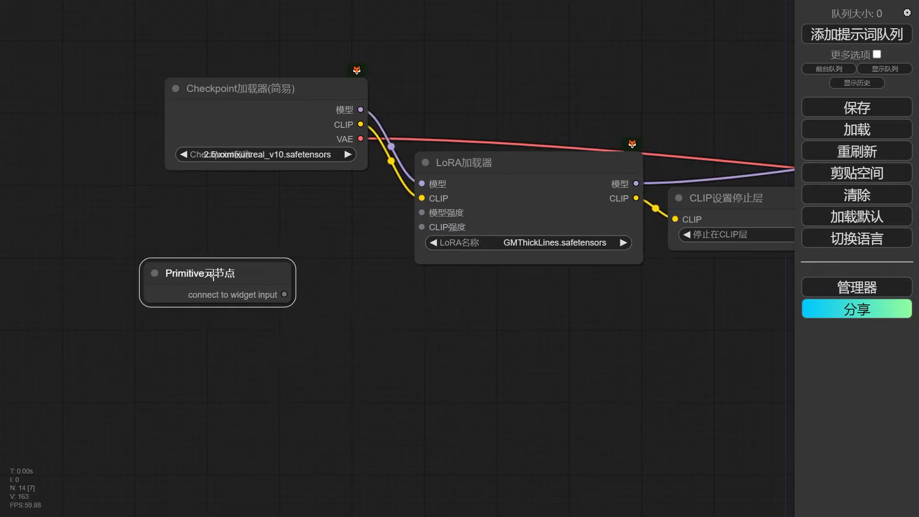
# Step: Connect the Primitive元节点 output to the LoRA加载器's 模型强度 and CLIP强度 inputs and move the Primitive元节点 beside the LoRA加载器
pyautogui.moveTo(422, 213); pyautogui.dragTo(290, 294)
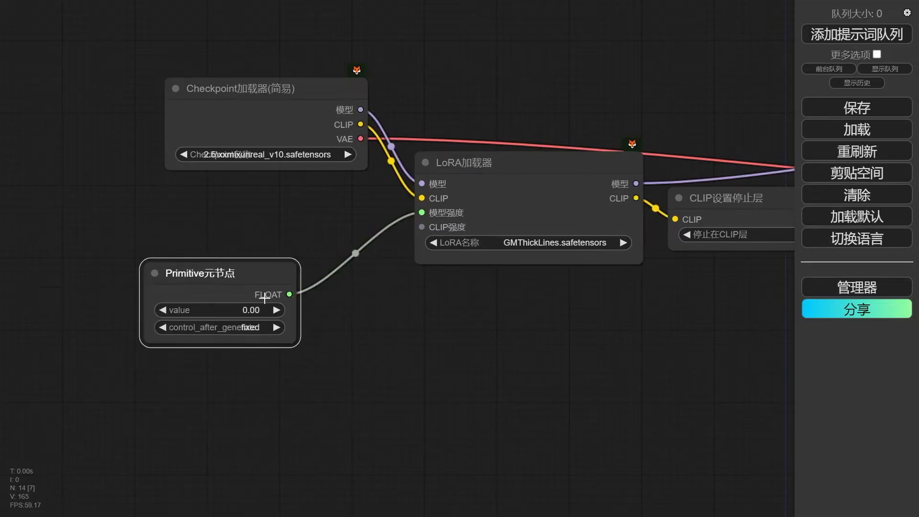
pyautogui.moveTo(422, 227); pyautogui.dragTo(289, 294)
pyautogui.click(254, 311)
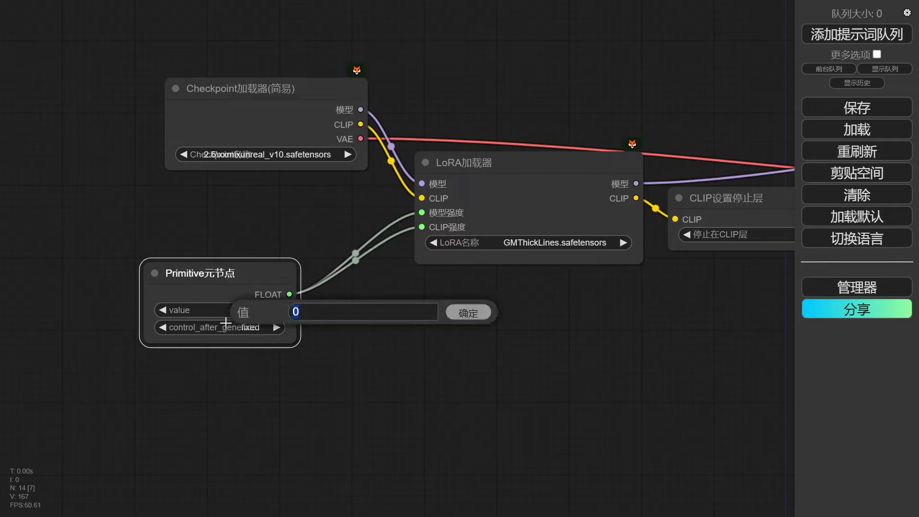
pyautogui.click(479, 312)
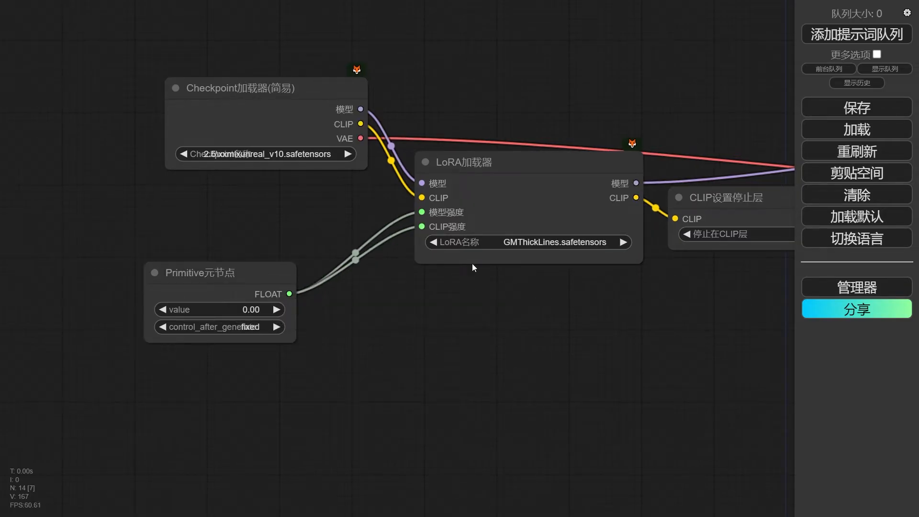
pyautogui.moveTo(294, 280); pyautogui.dragTo(322, 197)
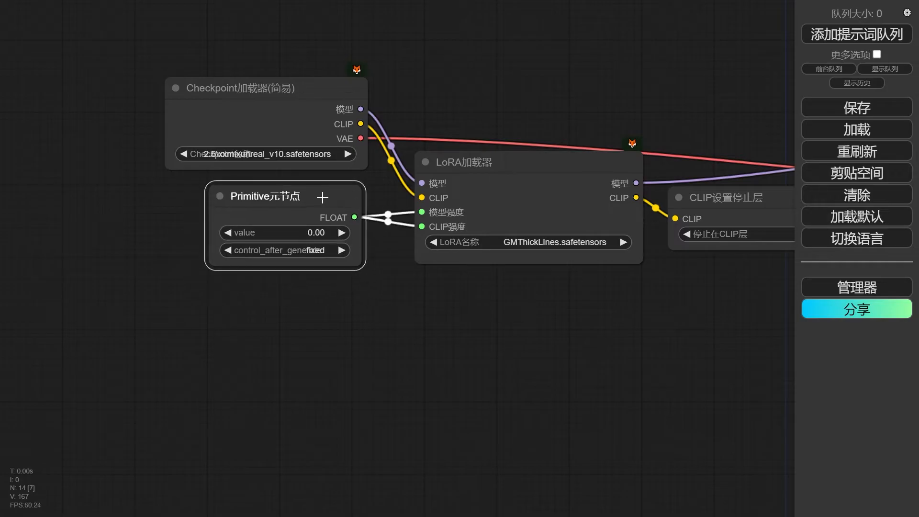
pyautogui.scroll(-2, 415, 281)
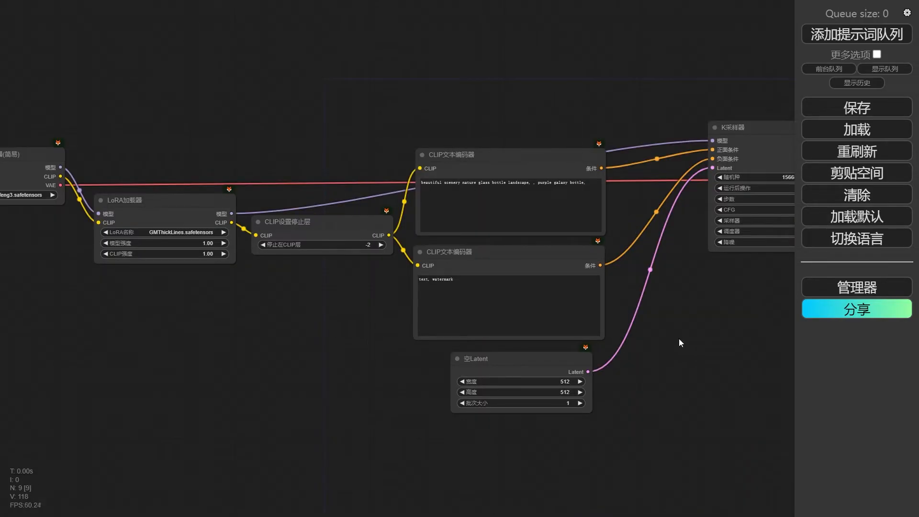
pyautogui.moveTo(679, 343); pyautogui.dragTo(379, 363)
pyautogui.click(242, 369)
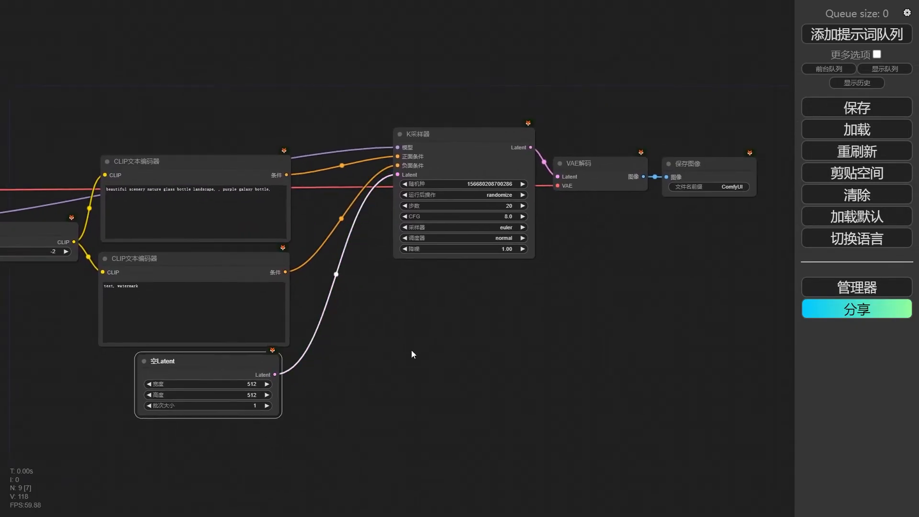
pyautogui.click(411, 351)
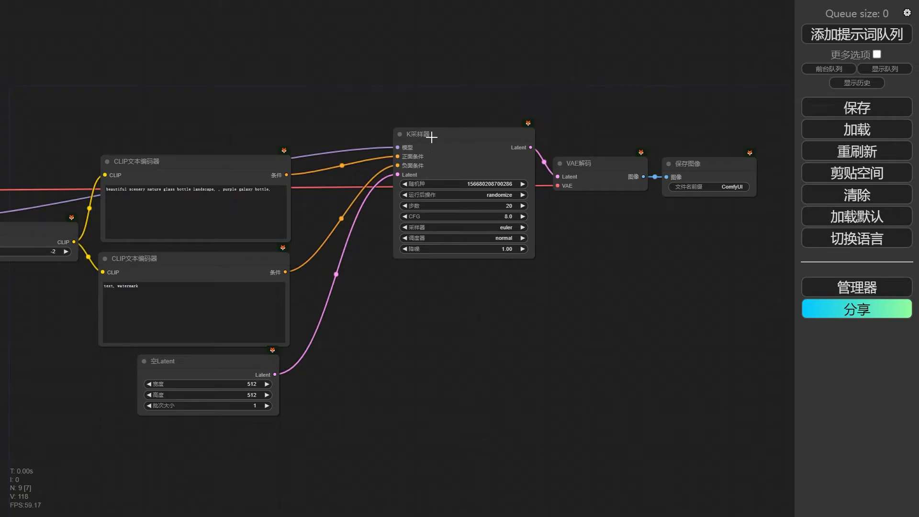
# Step: Move the K采样器 node down and closer to the two CLIP文本编码器 nodes, widening its gap to the VAE解码
pyautogui.moveTo(436, 136); pyautogui.dragTo(429, 145)
pyautogui.click(397, 179)
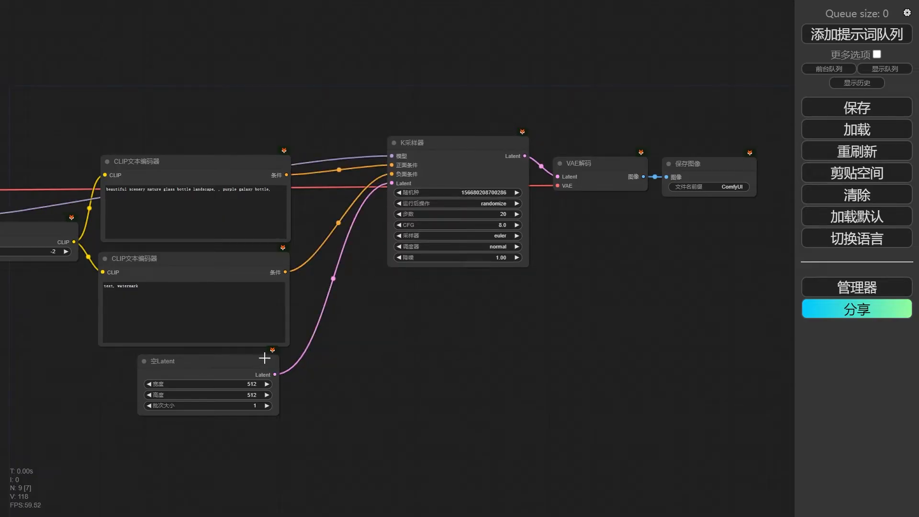
pyautogui.moveTo(177, 189); pyautogui.dragTo(220, 189)
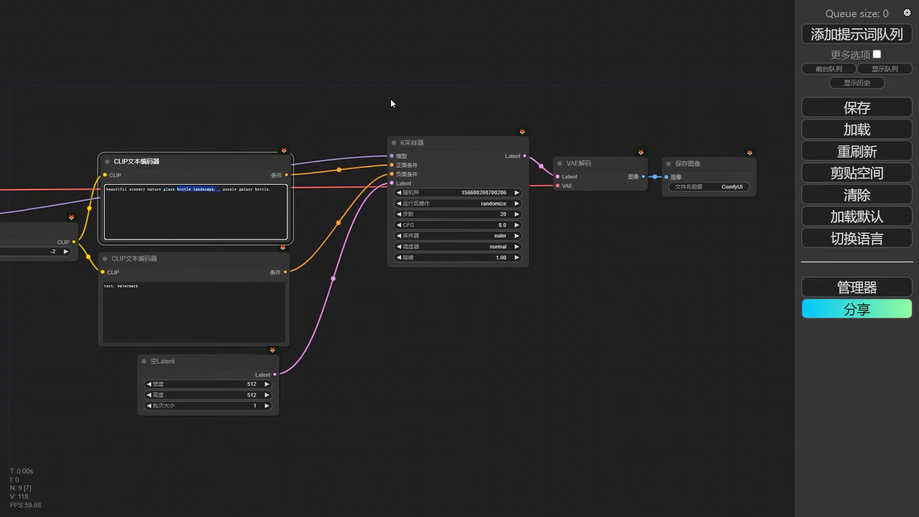
pyautogui.click(392, 100)
pyautogui.moveTo(435, 145); pyautogui.dragTo(423, 151)
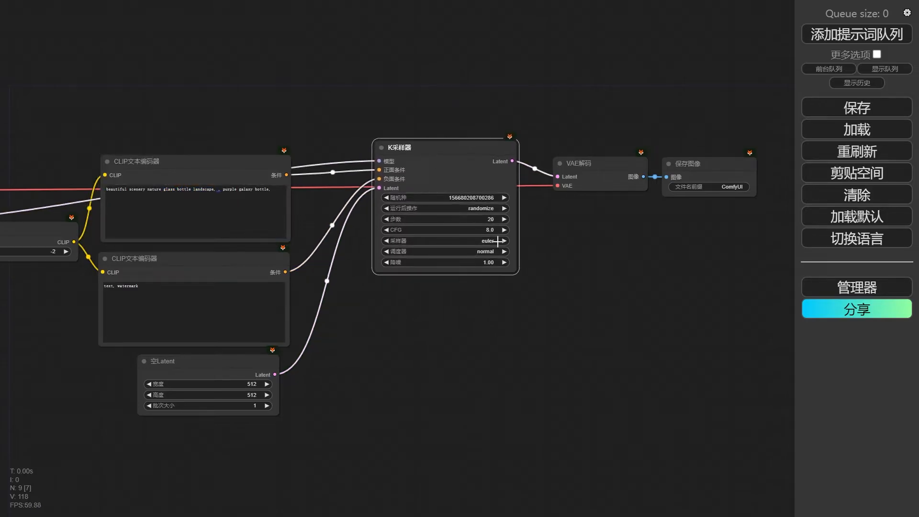
pyautogui.click(242, 384)
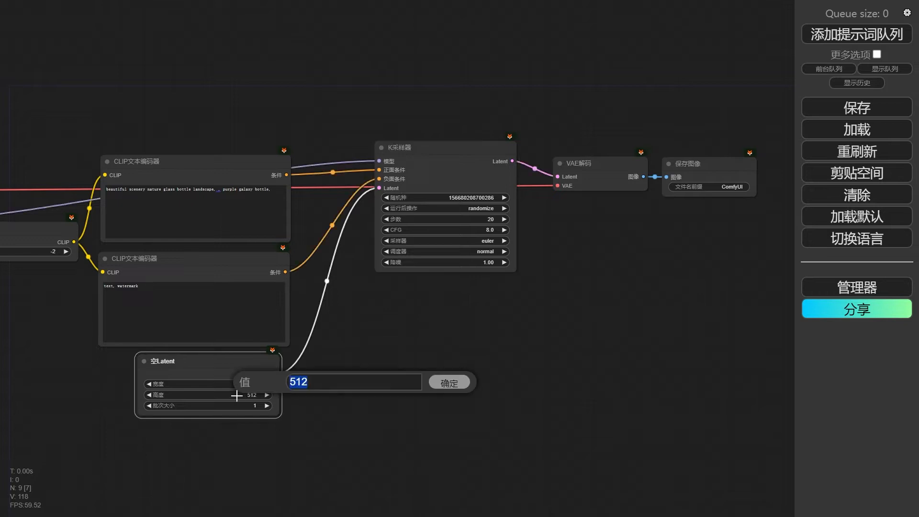
pyautogui.moveTo(463, 147); pyautogui.dragTo(456, 148)
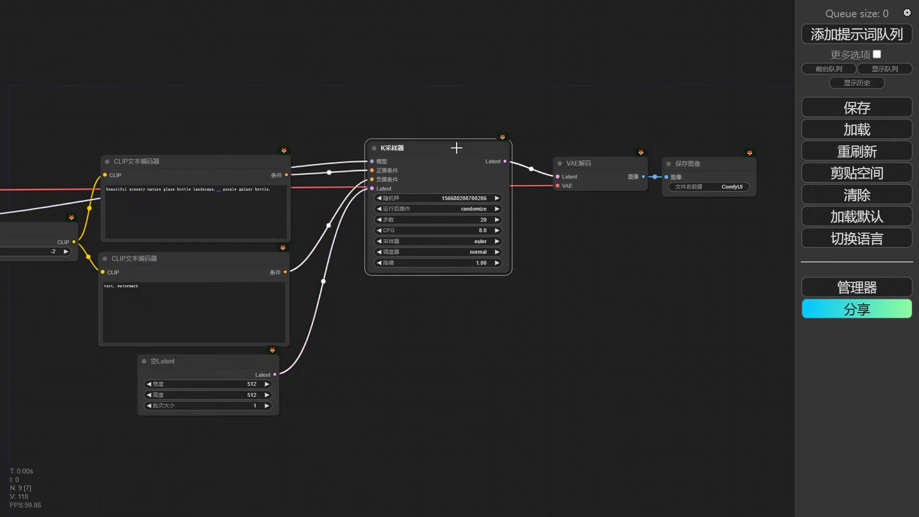
# Step: Add a Latent缩放 and a Latent按系数缩放 node, both fed by the K采样器's Latent output
pyautogui.moveTo(507, 162); pyautogui.dragTo(546, 271)
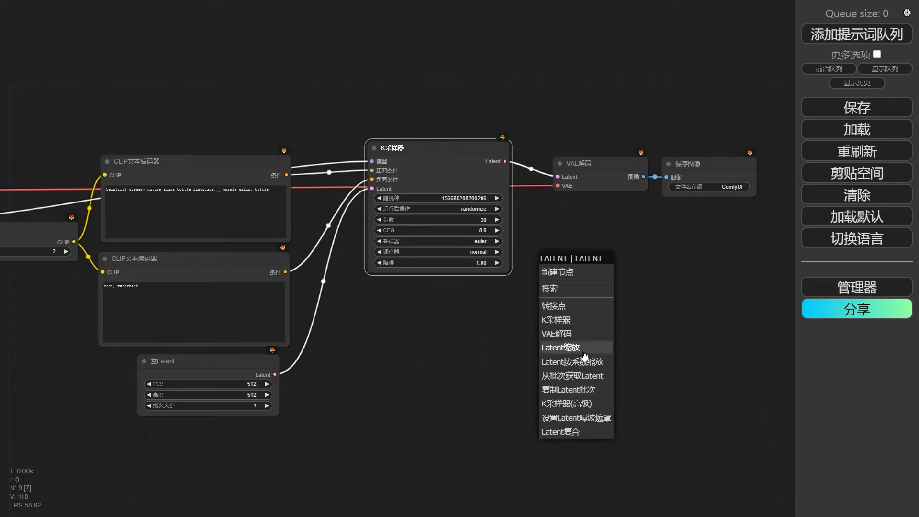
pyautogui.click(584, 353)
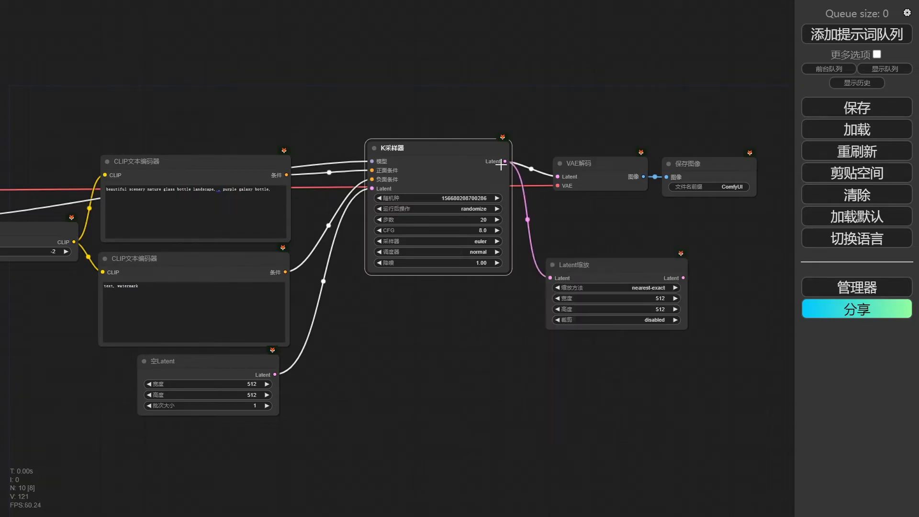
pyautogui.moveTo(505, 163); pyautogui.dragTo(550, 369)
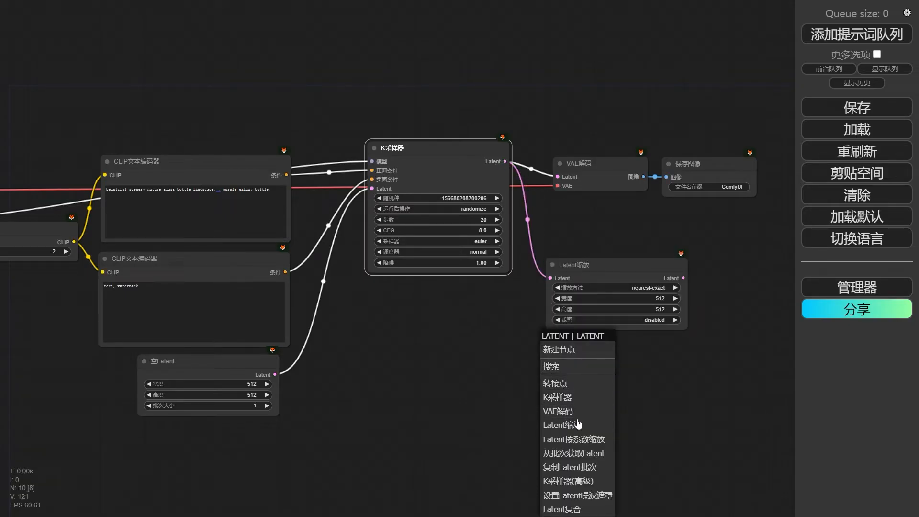
pyautogui.click(580, 439)
# Step: Open the Latent缩放's 宽度 and the Latent按系数缩放's 系数 values for comparison without altering them
pyautogui.scroll(5, 503, 260)
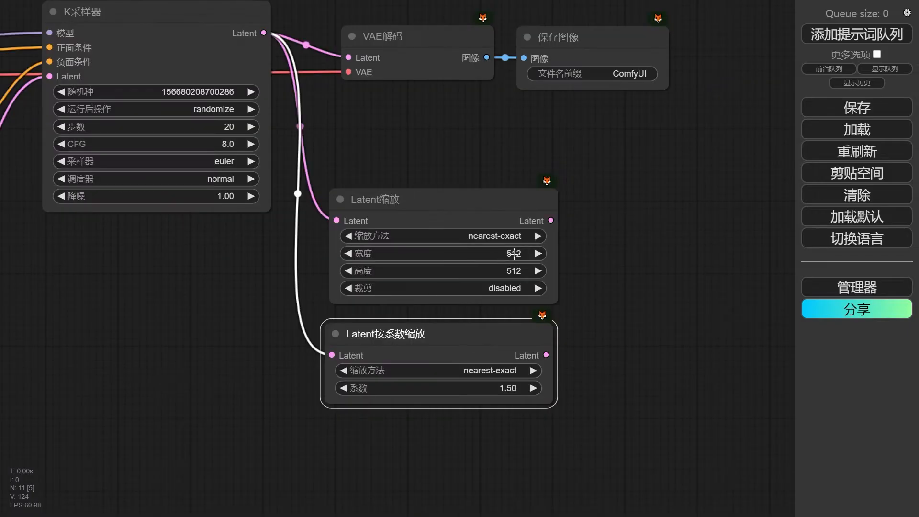
pyautogui.click(514, 254)
pyautogui.click(450, 252)
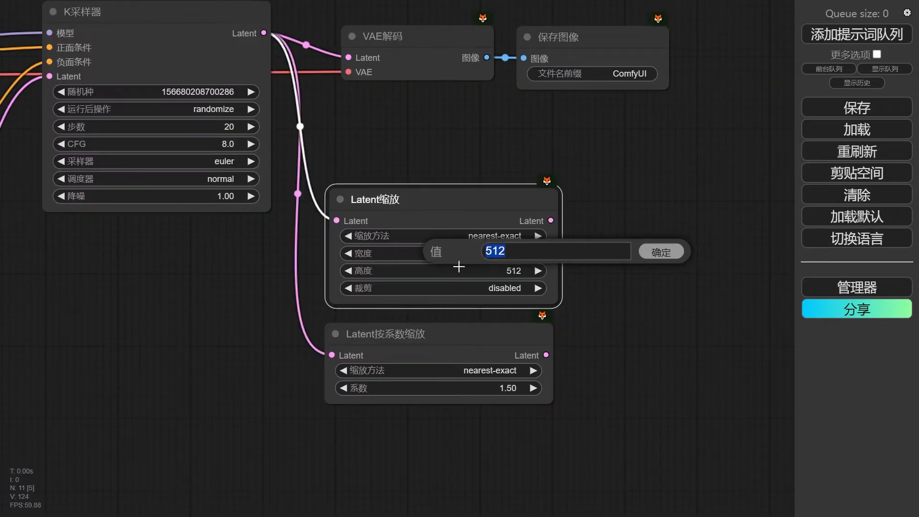
pyautogui.click(489, 393)
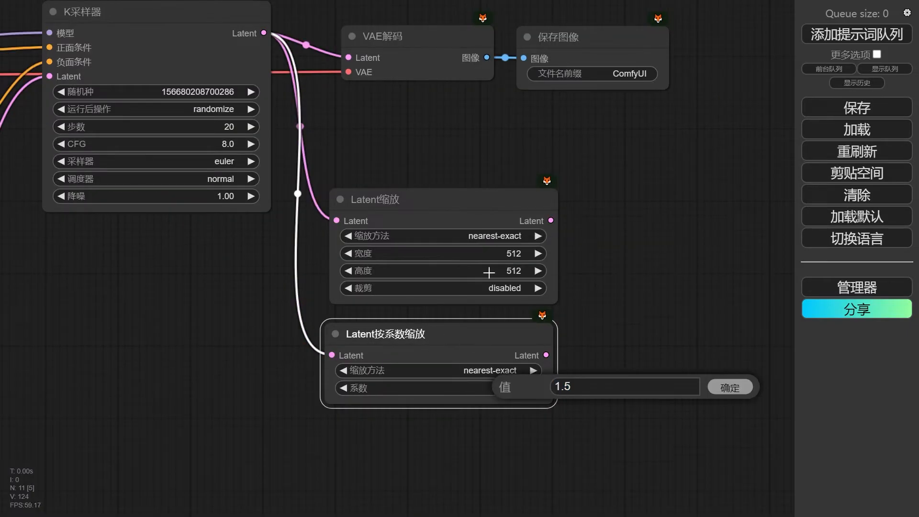
# Step: Delete the Latent缩放 node and move the Latent按系数缩放 node up towards the VAE解码
pyautogui.click(437, 200)
pyautogui.press('Delete')
pyautogui.moveTo(503, 183); pyautogui.dragTo(504, 238)
pyautogui.scroll(-4, 504, 238)
pyautogui.moveTo(446, 339); pyautogui.dragTo(426, 275)
# Step: Add a VAE解码 node after the Latent按系数缩放 and connect its image output to a new 预览图像 node
pyautogui.moveTo(519, 294); pyautogui.dragTo(588, 282)
pyautogui.click(620, 359)
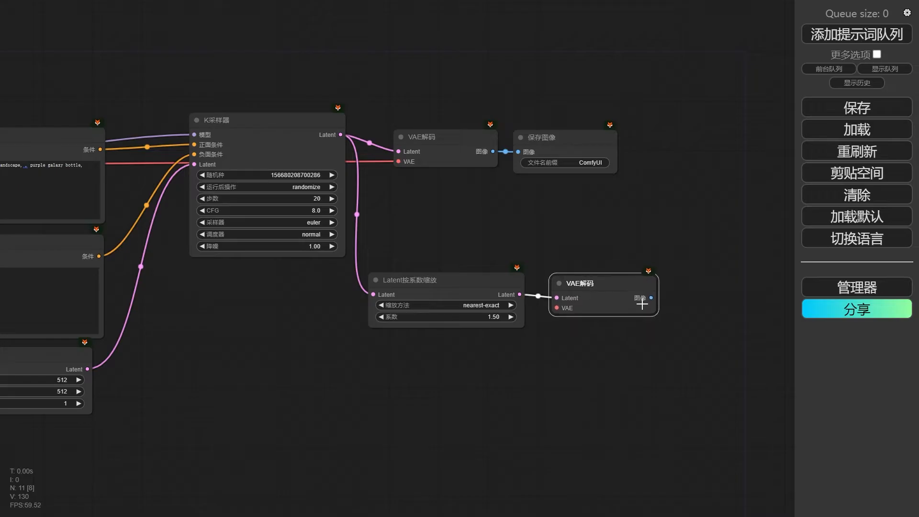
pyautogui.moveTo(651, 298); pyautogui.dragTo(688, 276)
pyautogui.click(704, 381)
pyautogui.scroll(1, 623, 354)
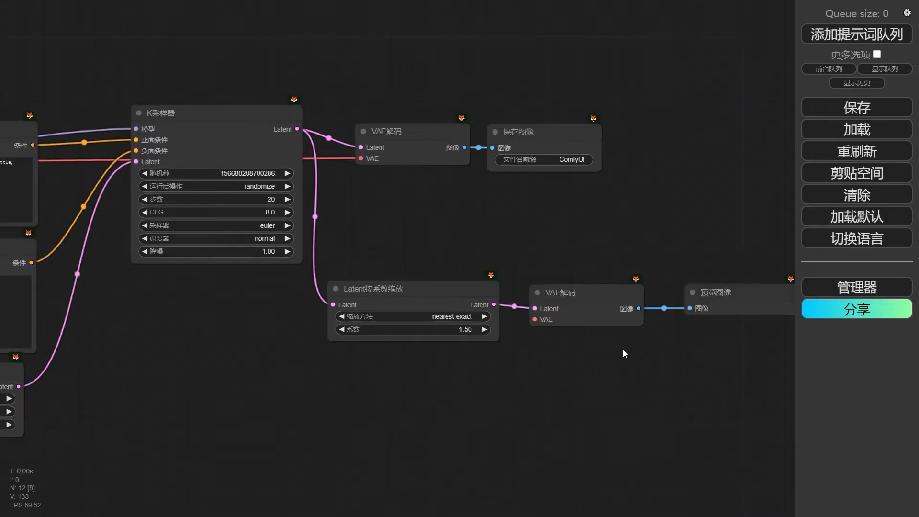
# Step: Queue the workflow and look over the node chain while the image is generated
pyautogui.moveTo(669, 352); pyautogui.dragTo(617, 352)
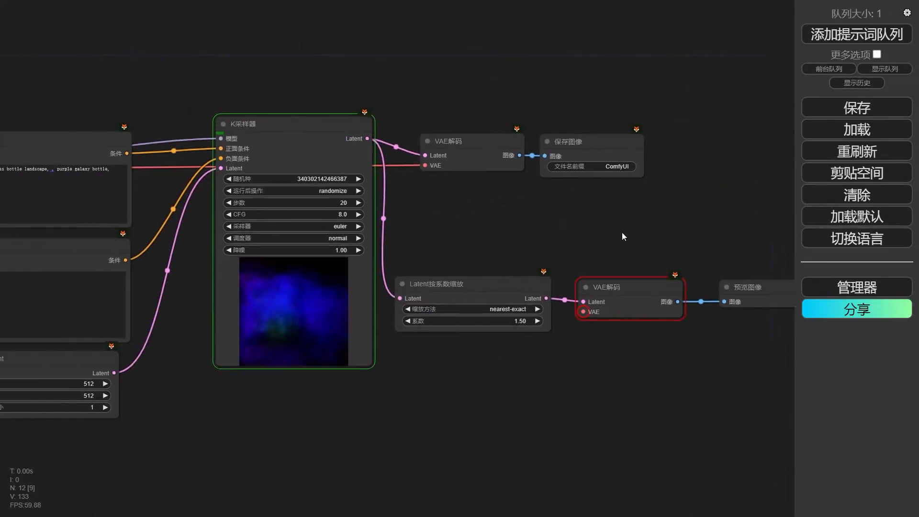
pyautogui.scroll(-1, 625, 229)
pyautogui.moveTo(547, 252); pyautogui.dragTo(640, 246)
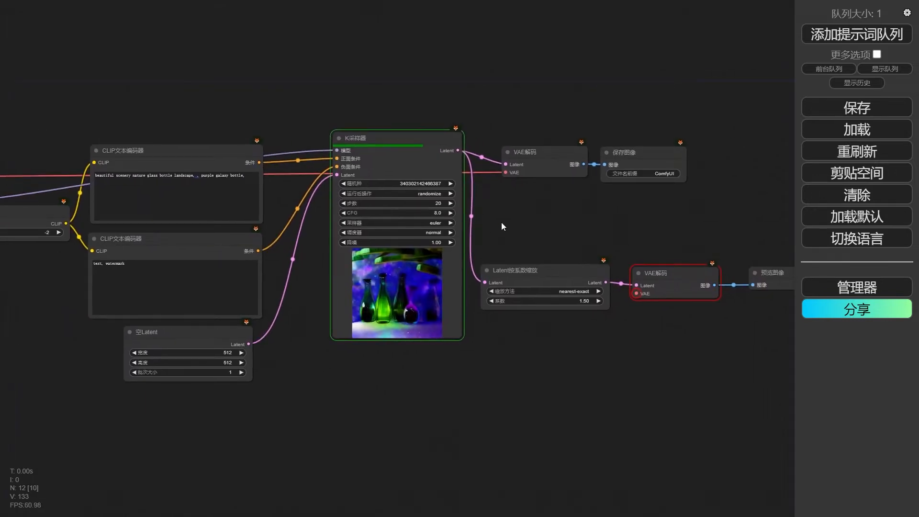
pyautogui.moveTo(501, 222); pyautogui.dragTo(718, 220)
pyautogui.moveTo(598, 241); pyautogui.dragTo(383, 311)
# Step: Try a VAE加载器 on the lower VAE解码's VAE input and delete it again
pyautogui.moveTo(606, 246); pyautogui.dragTo(561, 270)
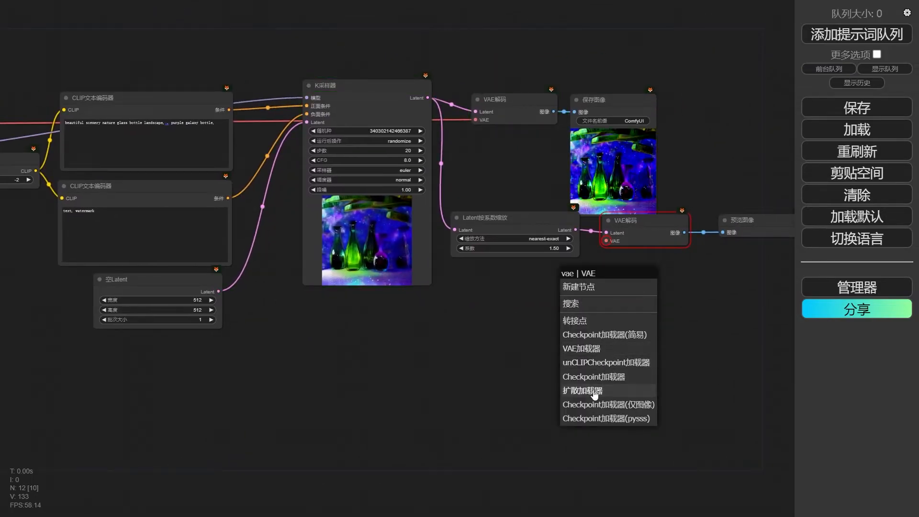
pyautogui.click(606, 354)
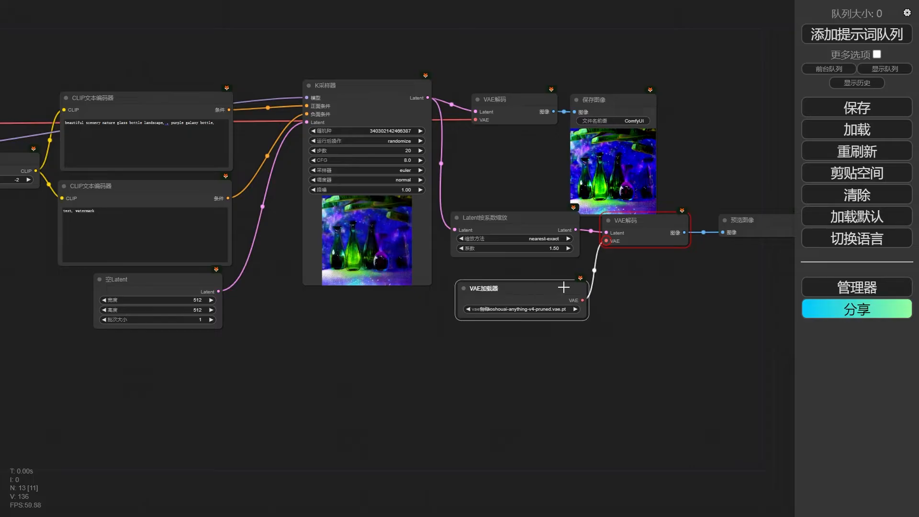
pyautogui.press('Delete')
# Step: Move the Latent按系数缩放, lower VAE解码 and 预览图像 nodes below the saved image and line them up in a row
pyautogui.moveTo(504, 293); pyautogui.dragTo(563, 315)
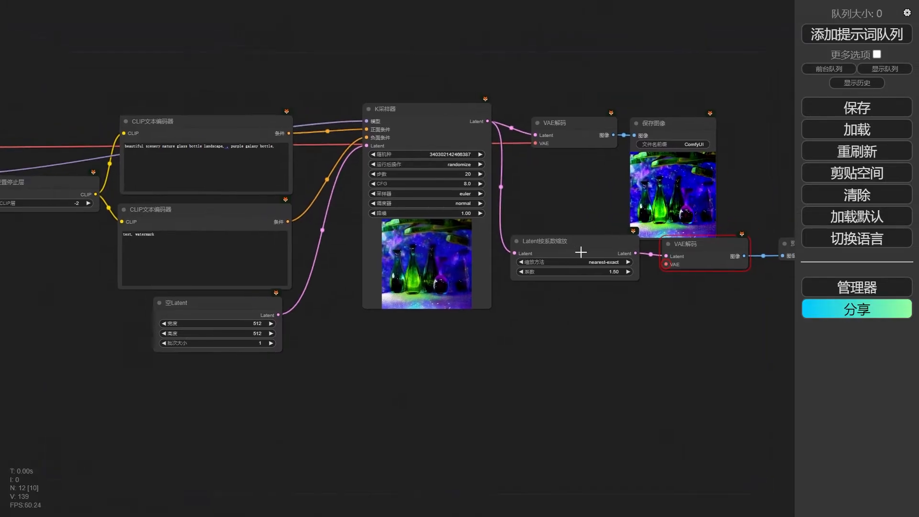
pyautogui.moveTo(616, 240); pyautogui.dragTo(616, 264)
pyautogui.moveTo(699, 245); pyautogui.dragTo(694, 269)
pyautogui.moveTo(696, 336); pyautogui.dragTo(538, 337)
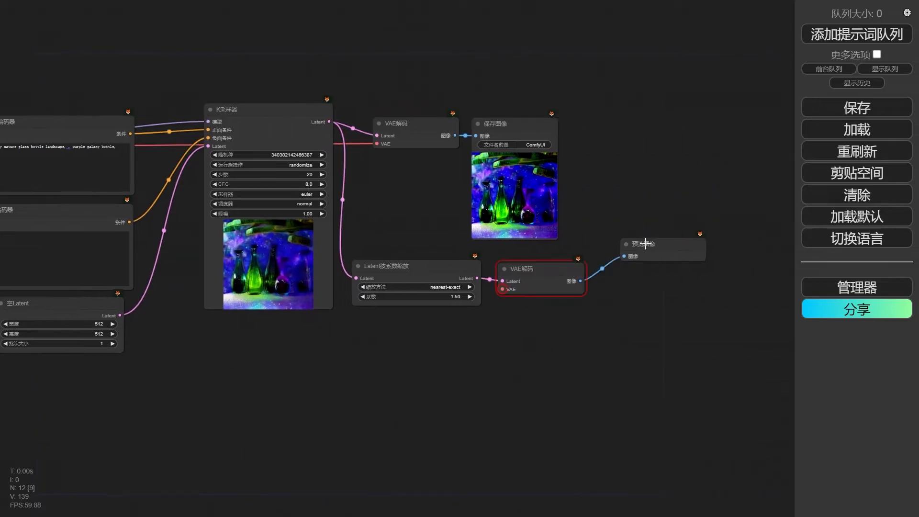
pyautogui.click(629, 270)
# Step: Insert a 转接点 on the Checkpoint加载器's VAE link, connect it to the lower VAE解码's VAE input and reposition it
pyautogui.moveTo(390, 336); pyautogui.dragTo(495, 335)
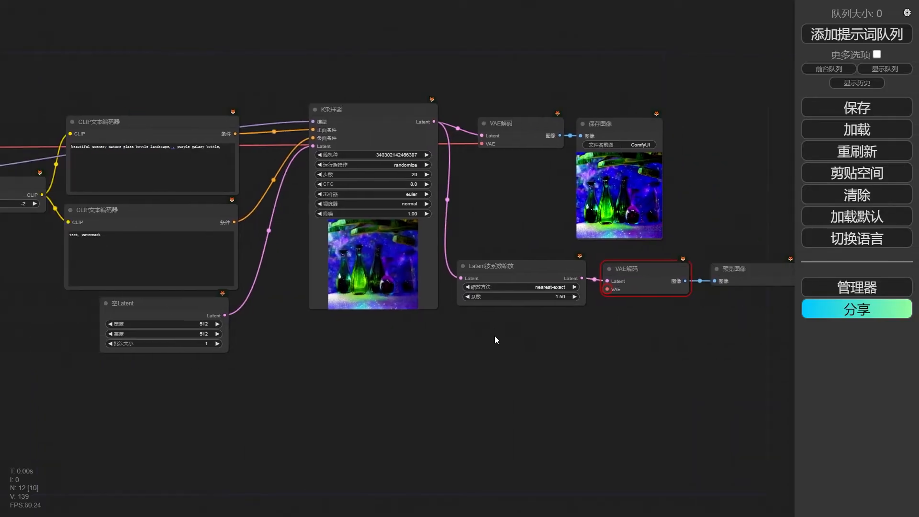
pyautogui.scroll(-2, 503, 323)
pyautogui.moveTo(357, 326); pyautogui.dragTo(515, 318)
pyautogui.moveTo(144, 180); pyautogui.dragTo(654, 184)
pyautogui.scroll(-1, 270, 316)
pyautogui.moveTo(651, 240); pyautogui.dragTo(749, 291)
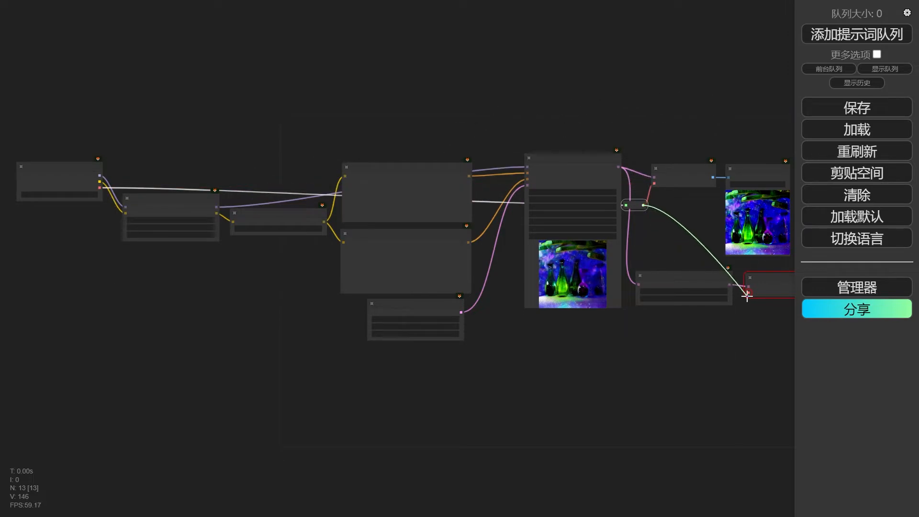
pyautogui.moveTo(664, 345); pyautogui.dragTo(574, 351)
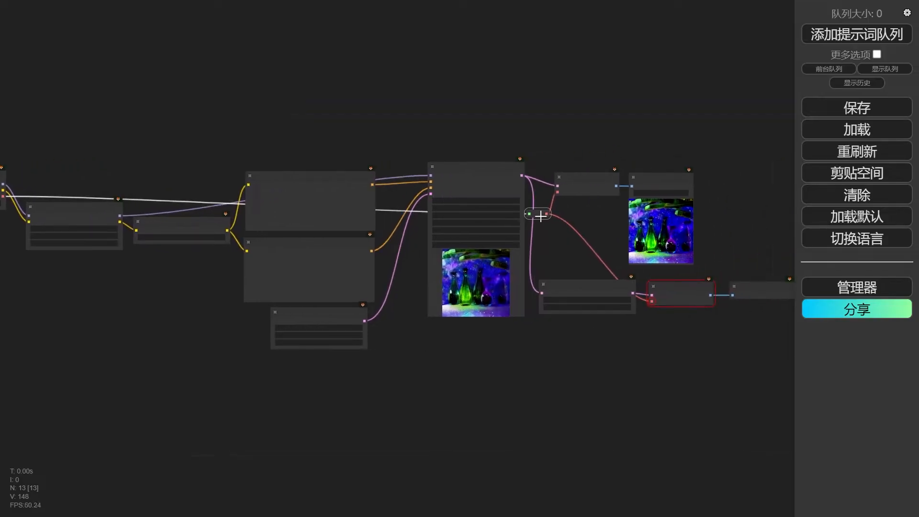
pyautogui.moveTo(541, 215); pyautogui.dragTo(651, 301)
# Step: Try a second 转接点 with vertical orientation on the link to the lower VAE解码 and delete it
pyautogui.middleClick(552, 239)
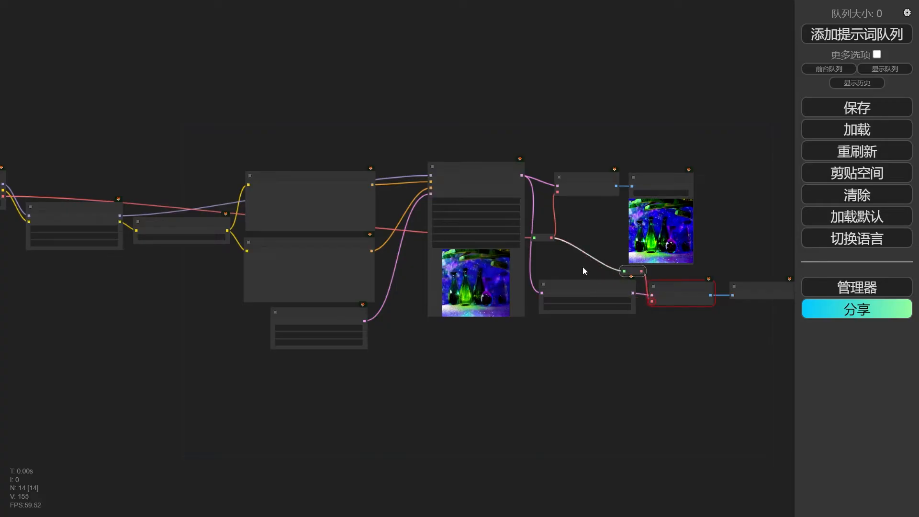
pyautogui.scroll(3, 614, 243)
pyautogui.moveTo(618, 267); pyautogui.dragTo(503, 260)
pyautogui.rightClick(498, 255)
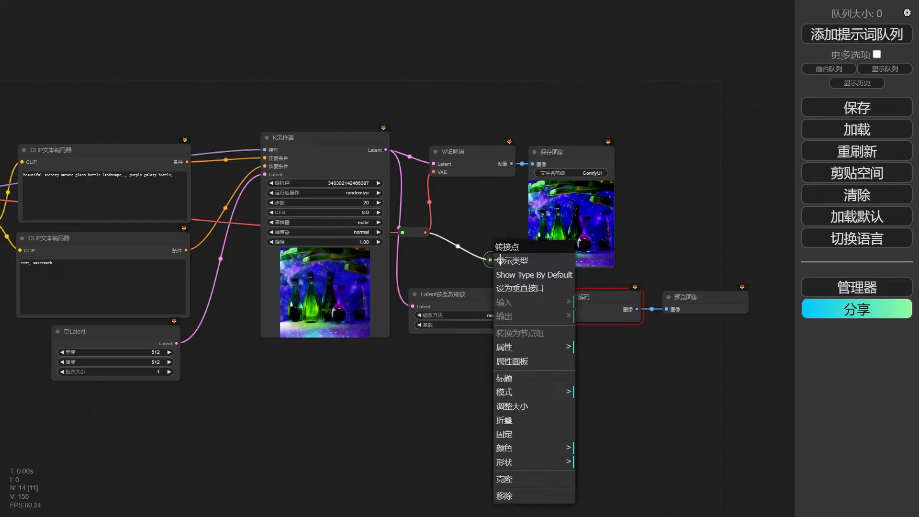
pyautogui.click(506, 290)
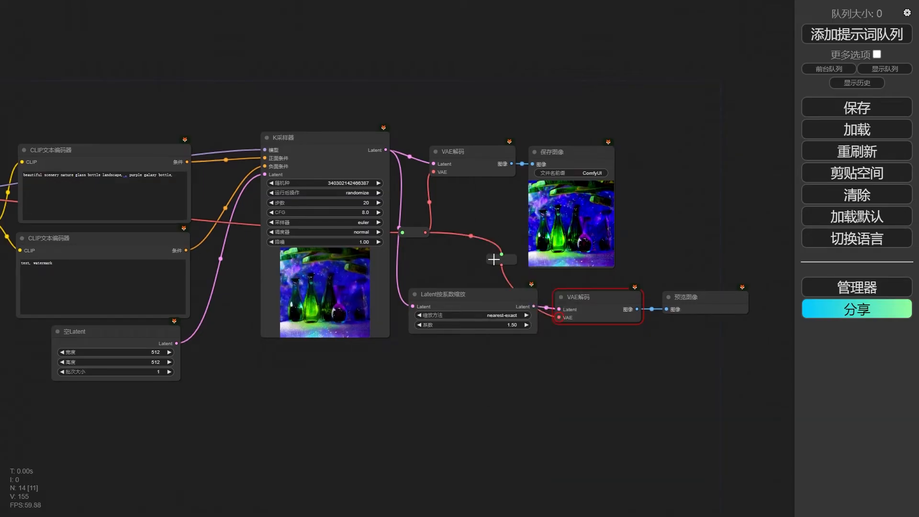
pyautogui.moveTo(513, 264)
pyautogui.mouseDown()
pyautogui.moveTo(555, 279)
pyautogui.moveTo(506, 254)
pyautogui.mouseUp()
pyautogui.press('Delete')
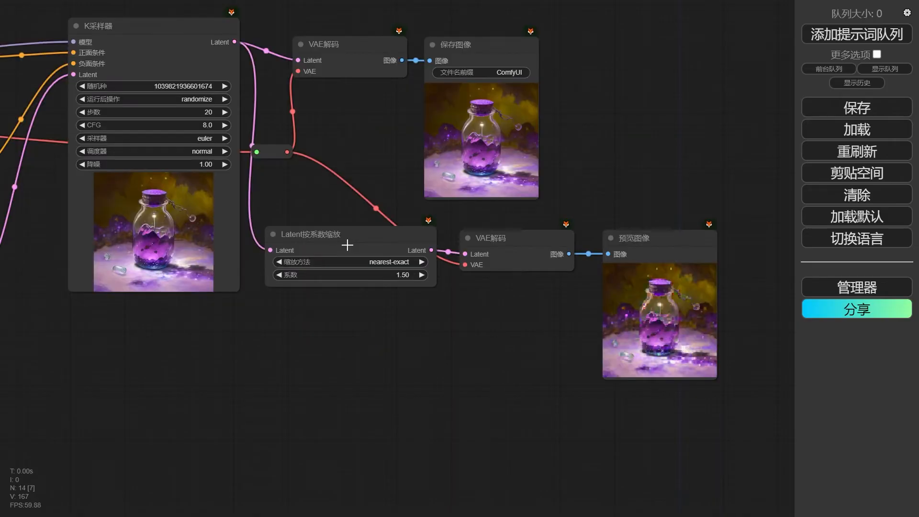
# Step: Examine the Latent按系数缩放 and VAE解码 chain and the quality of the upscaled picture in the 预览图像 node
pyautogui.click(328, 235)
pyautogui.click(511, 246)
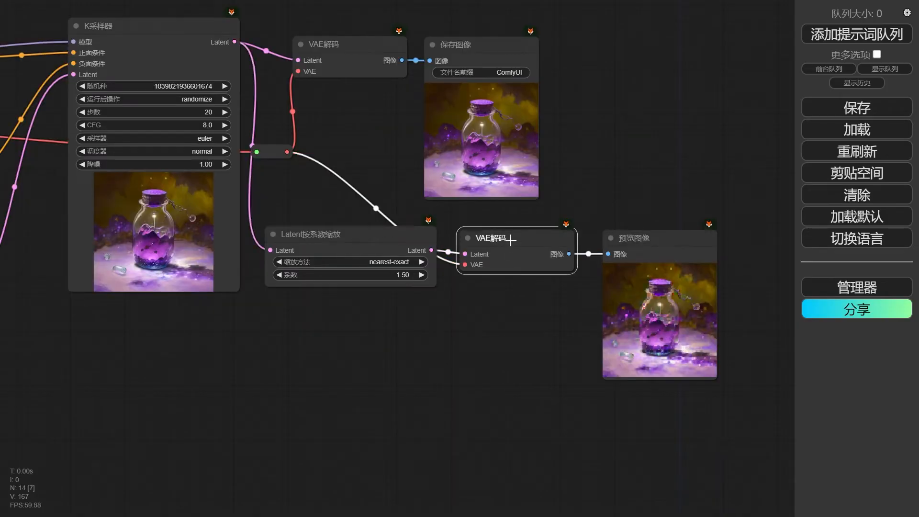
pyautogui.moveTo(546, 333); pyautogui.dragTo(315, 283)
pyautogui.scroll(9, 395, 226)
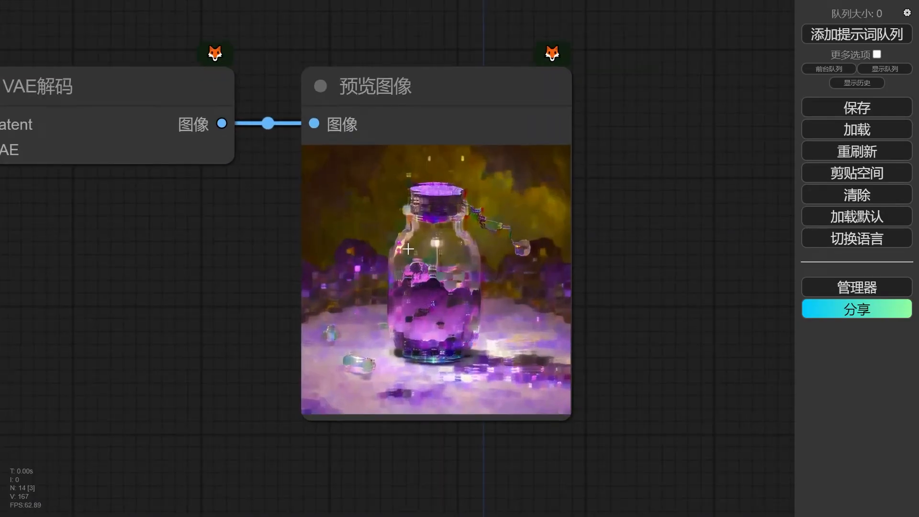
pyautogui.scroll(-5, 412, 276)
pyautogui.moveTo(216, 201); pyautogui.dragTo(567, 324)
pyautogui.scroll(-2, 437, 303)
pyautogui.scroll(-1, 568, 340)
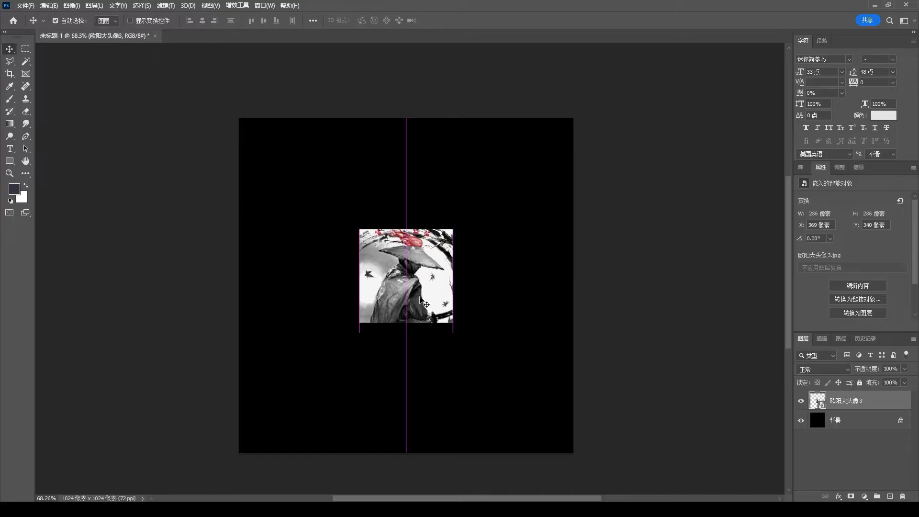
# Step: Switch to Photoshop and enlarge the small embedded picture from the canvas corner until it covers the whole square canvas
pyautogui.moveTo(458, 340); pyautogui.dragTo(589, 458)
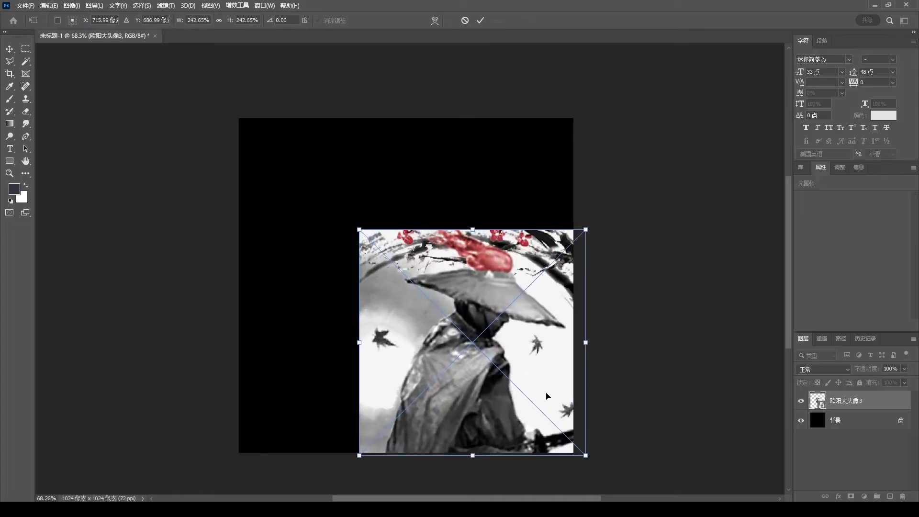
pyautogui.moveTo(482, 307); pyautogui.dragTo(384, 228)
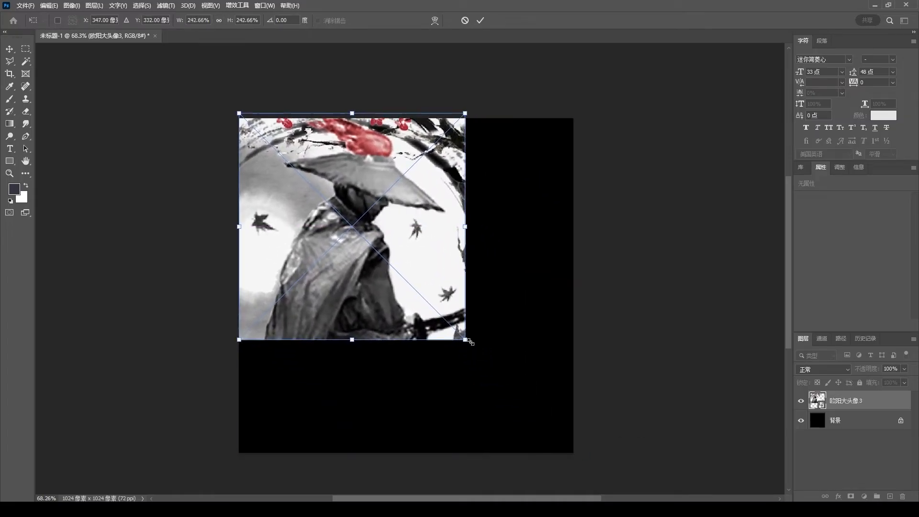
pyautogui.moveTo(468, 339); pyautogui.dragTo(587, 452)
pyautogui.press('Return')
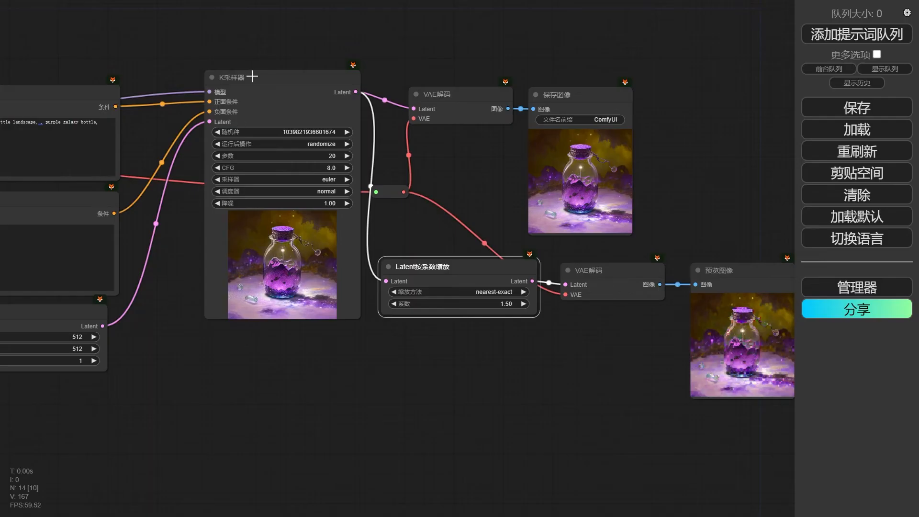
# Step: Return to ComfyUI, duplicate the K采样器 node and place the copy below the lower VAE解码
pyautogui.moveTo(252, 76); pyautogui.dragTo(588, 323)
pyautogui.moveTo(677, 231); pyautogui.dragTo(478, 182)
pyautogui.moveTo(393, 287); pyautogui.dragTo(388, 281)
pyautogui.moveTo(643, 252); pyautogui.dragTo(583, 219)
pyautogui.moveTo(395, 274); pyautogui.dragTo(401, 200)
pyautogui.scroll(-3, 261, 311)
pyautogui.scroll(2, 260, 309)
# Step: Wire the duplicated K采样器 between the Latent按系数缩放 and the lower VAE解码, routing its model and condition inputs through added 转接点 nodes
pyautogui.moveTo(580, 335); pyautogui.dragTo(427, 240)
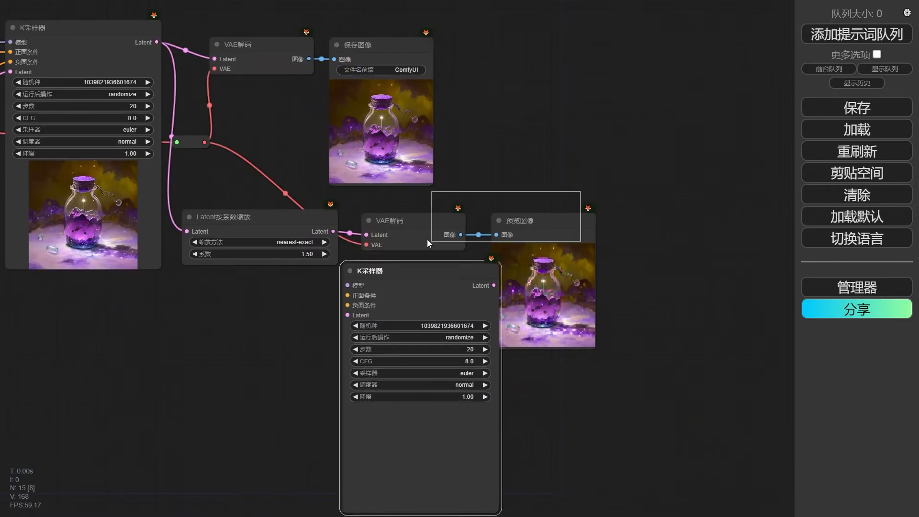
pyautogui.scroll(-2, 427, 240)
pyautogui.moveTo(83, 151); pyautogui.dragTo(279, 345)
pyautogui.scroll(-3, 459, 283)
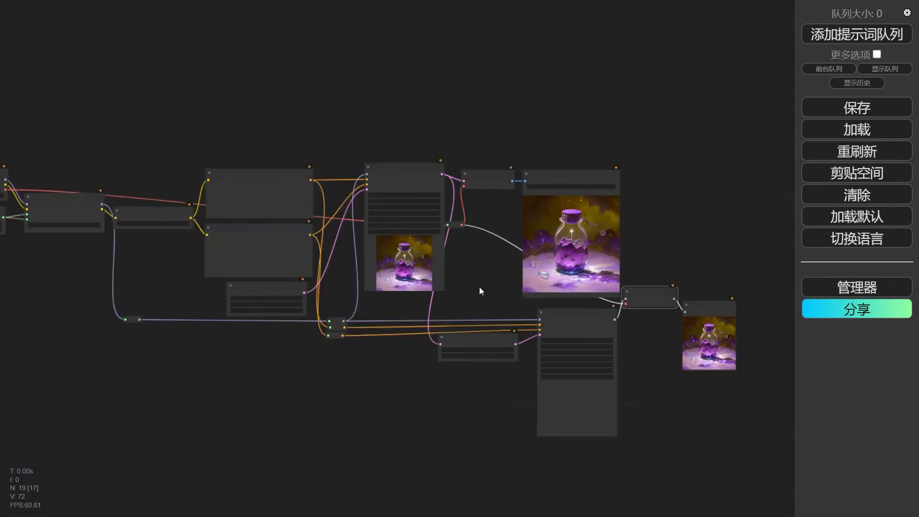
pyautogui.moveTo(469, 400); pyautogui.dragTo(425, 396)
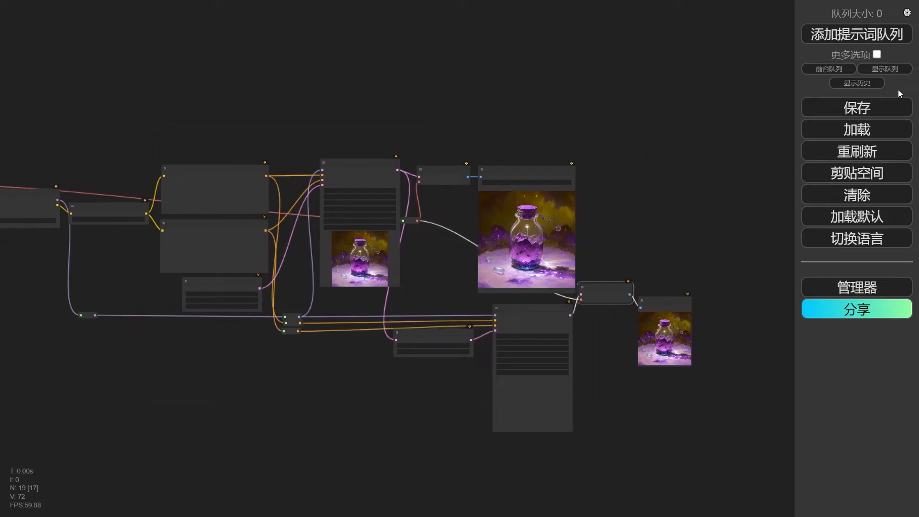
# Step: Run the workflow and move the lower VAE解码 beside the second K采样器 and the 预览图像 node beside 保存图像
pyautogui.click(851, 38)
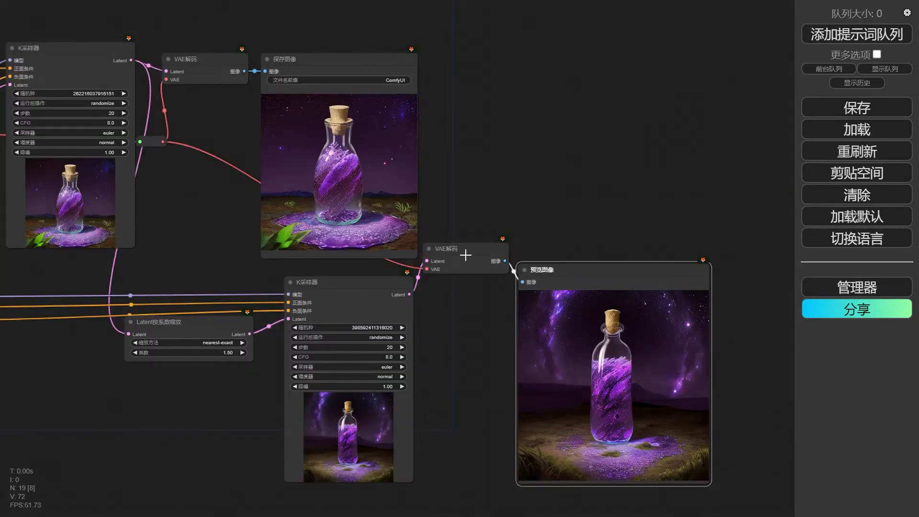
pyautogui.moveTo(465, 255); pyautogui.dragTo(459, 352)
pyautogui.moveTo(586, 274); pyautogui.dragTo(493, 66)
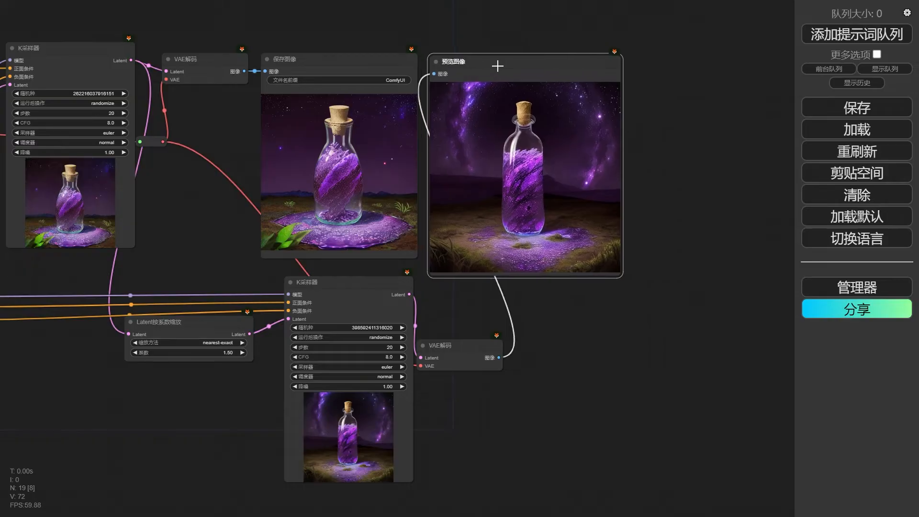
pyautogui.scroll(5, 540, 194)
pyautogui.scroll(-4, 640, 214)
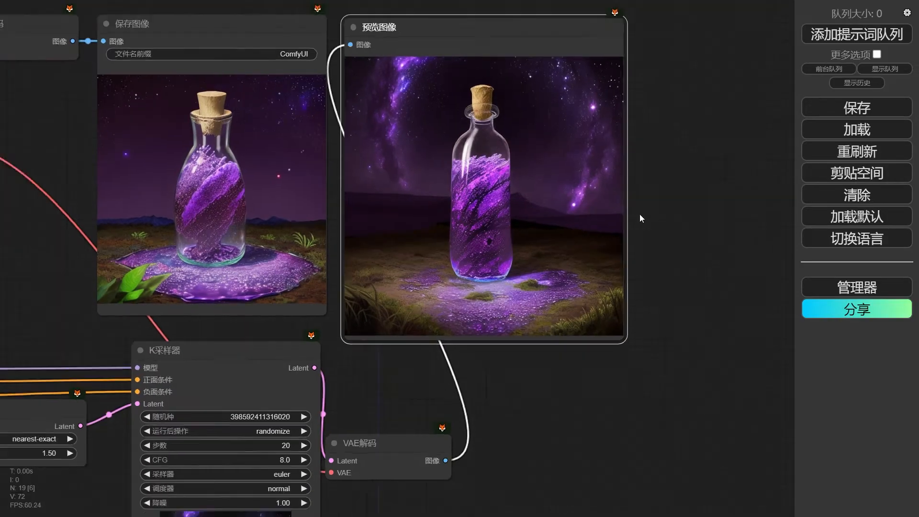
pyautogui.moveTo(472, 366); pyautogui.dragTo(492, 363)
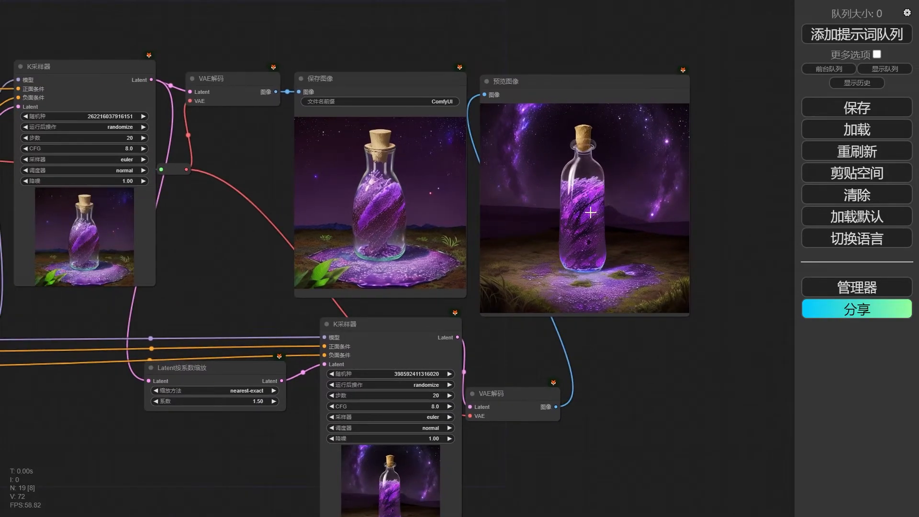
# Step: Set the 降噪 value of the second K采样器 to 0.50
pyautogui.scroll(6, 545, 301)
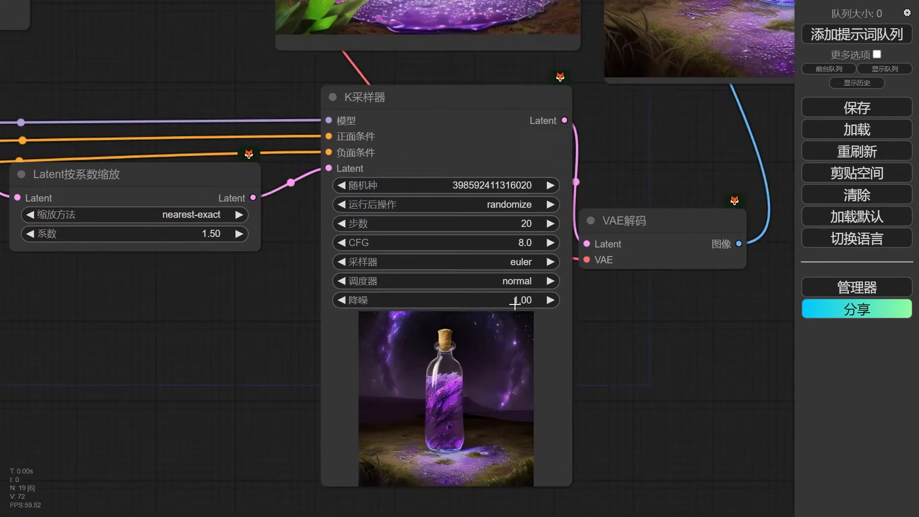
pyautogui.click(515, 303)
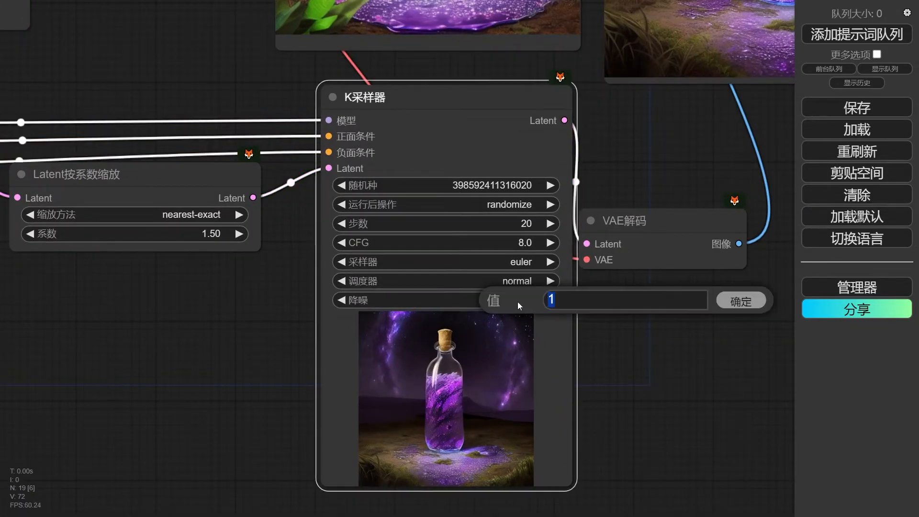
pyautogui.write('0.58')
pyautogui.press('Return')
pyautogui.click(533, 304)
pyautogui.write('0.')
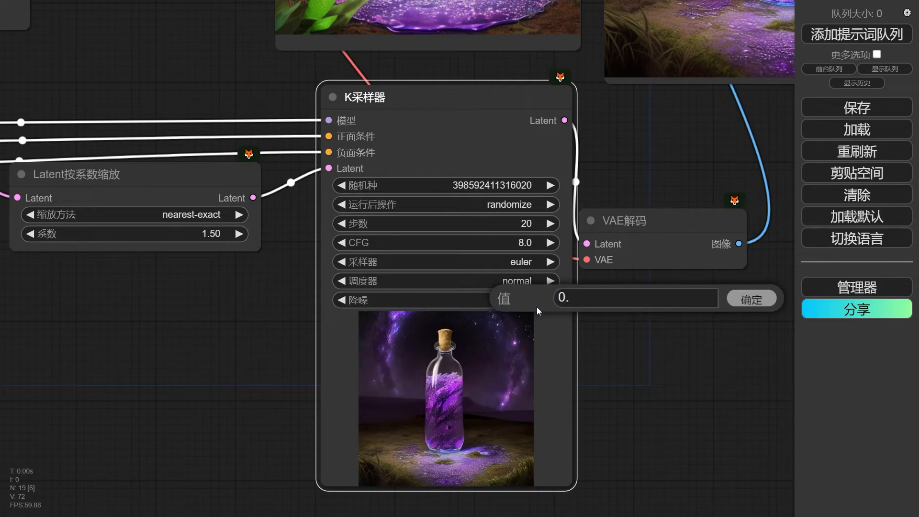
pyautogui.write('5')
pyautogui.press('Return')
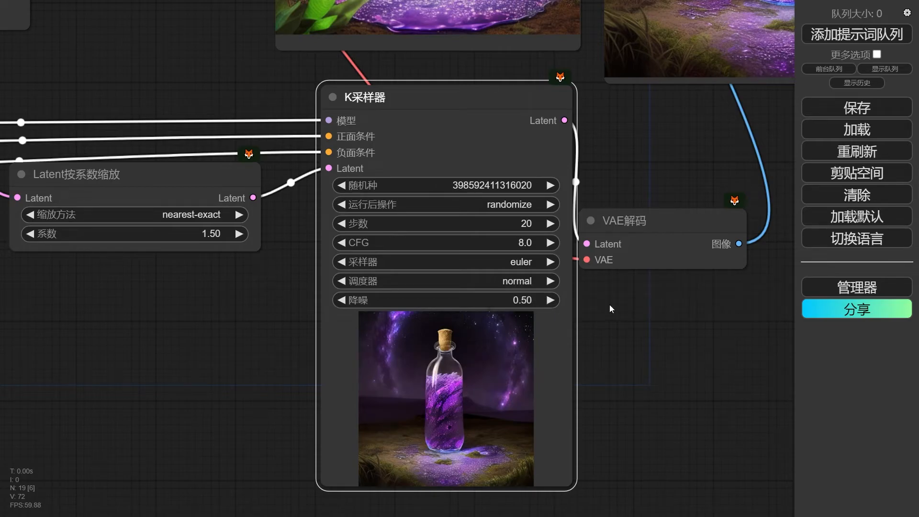
pyautogui.moveTo(604, 306); pyautogui.dragTo(541, 349)
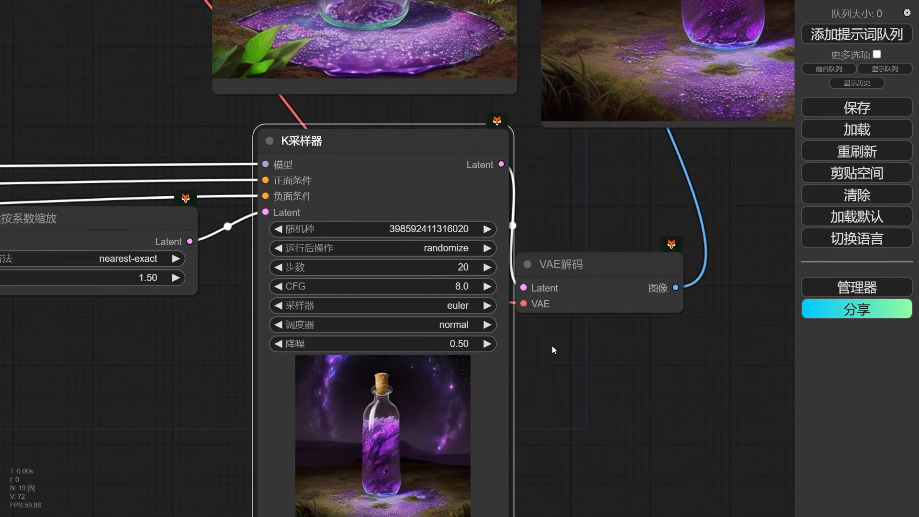
# Step: Set the first K采样器 to the dpmpp_2m_sde sampler with the karras scheduler
pyautogui.scroll(-3, 552, 345)
pyautogui.moveTo(243, 174); pyautogui.dragTo(368, 237)
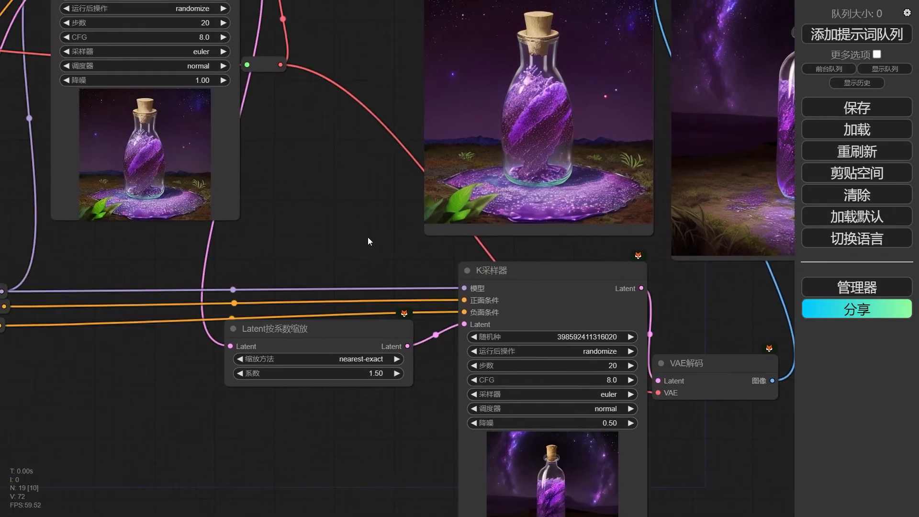
pyautogui.moveTo(234, 71); pyautogui.dragTo(278, 123)
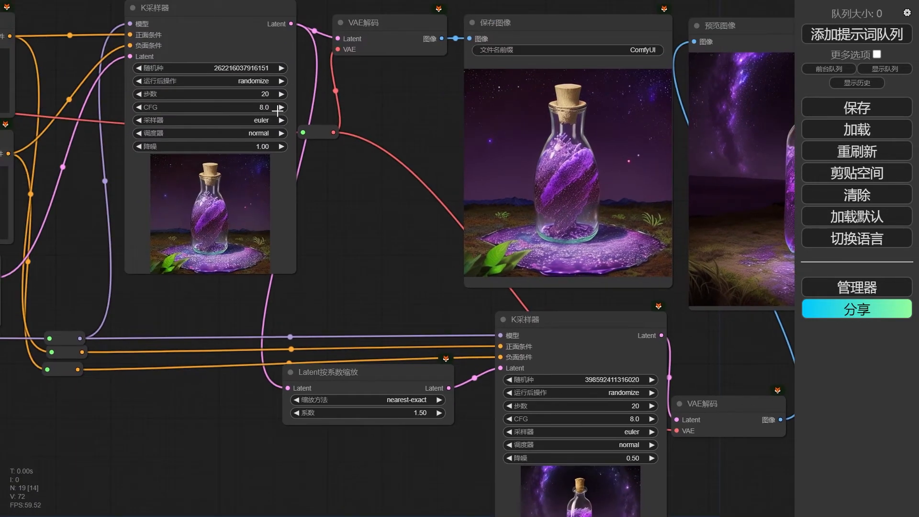
pyautogui.click(266, 120)
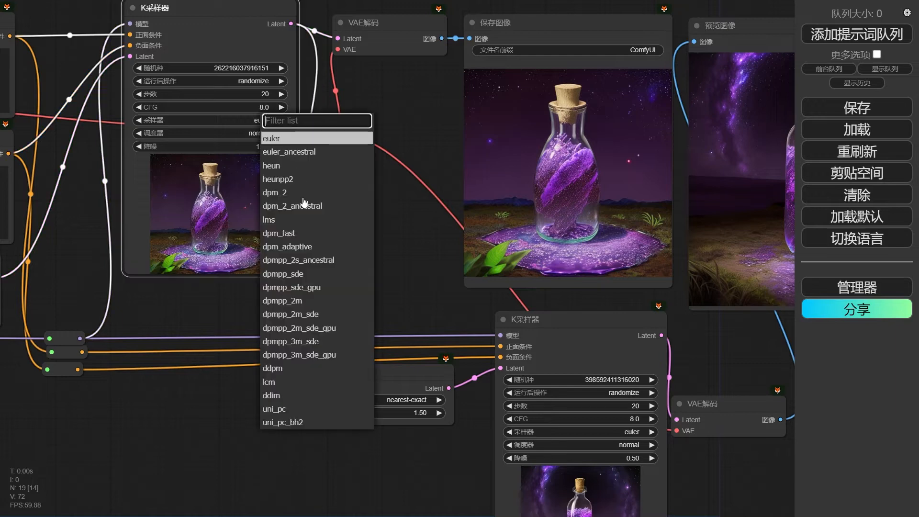
pyautogui.click(309, 301)
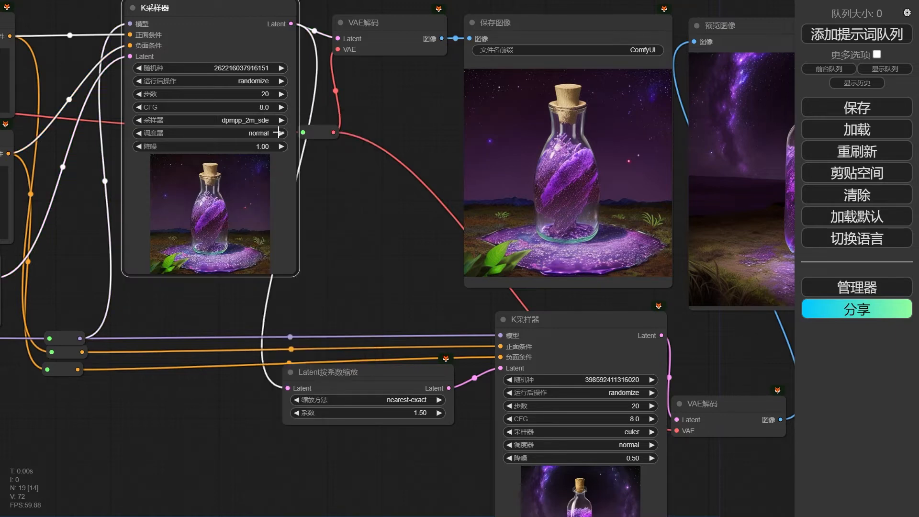
pyautogui.click(275, 133)
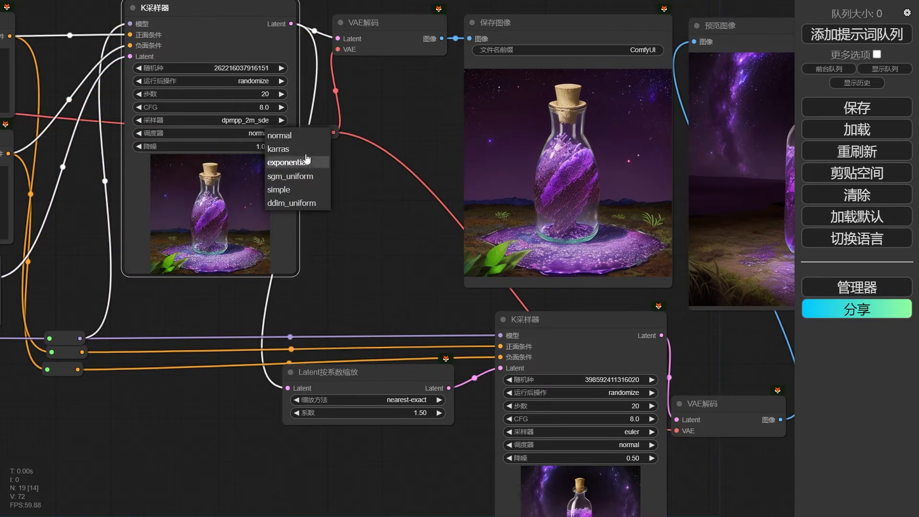
pyautogui.click(309, 150)
# Step: Set the 采样器 option of the second K采样器 to dpmpp_2m_sde
pyautogui.moveTo(210, 48); pyautogui.dragTo(285, 78)
pyautogui.scroll(-5, 462, 251)
pyautogui.hscroll(7, 470, 255)
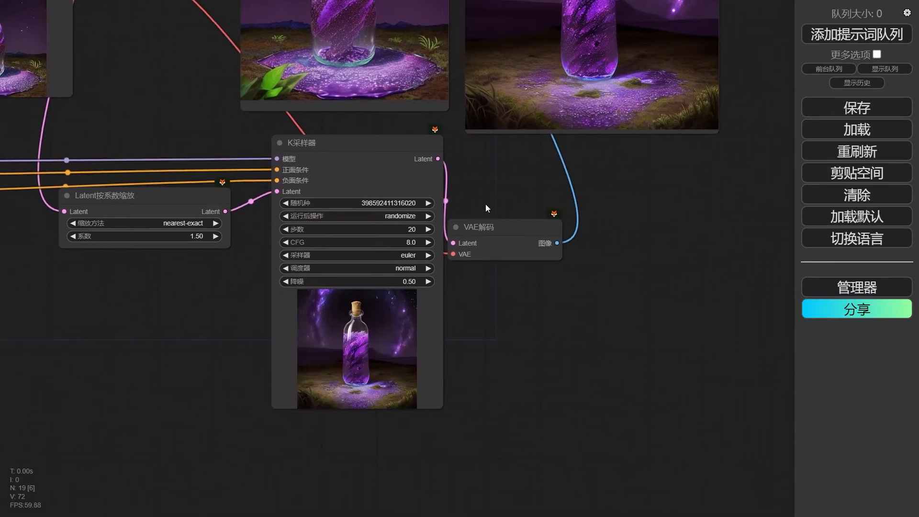
pyautogui.click(379, 269)
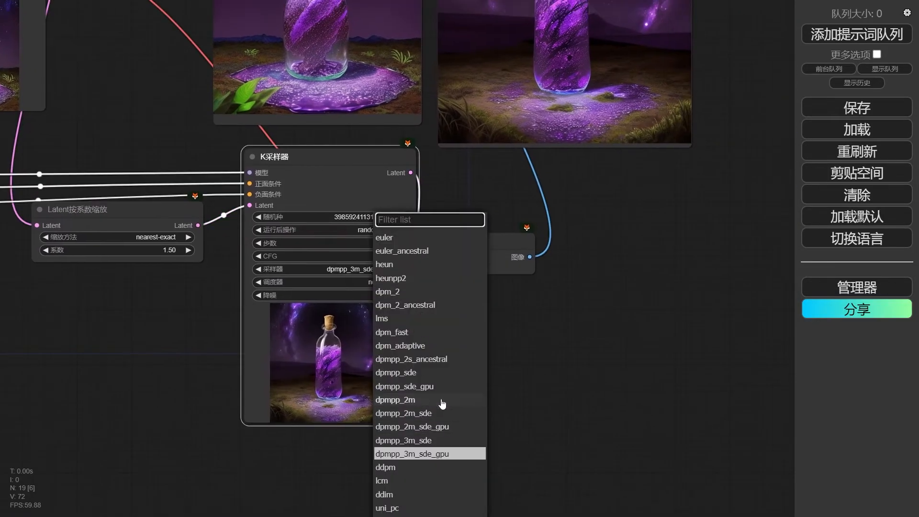
pyautogui.click(423, 414)
pyautogui.scroll(3, 500, 344)
pyautogui.hscroll(-3, 500, 344)
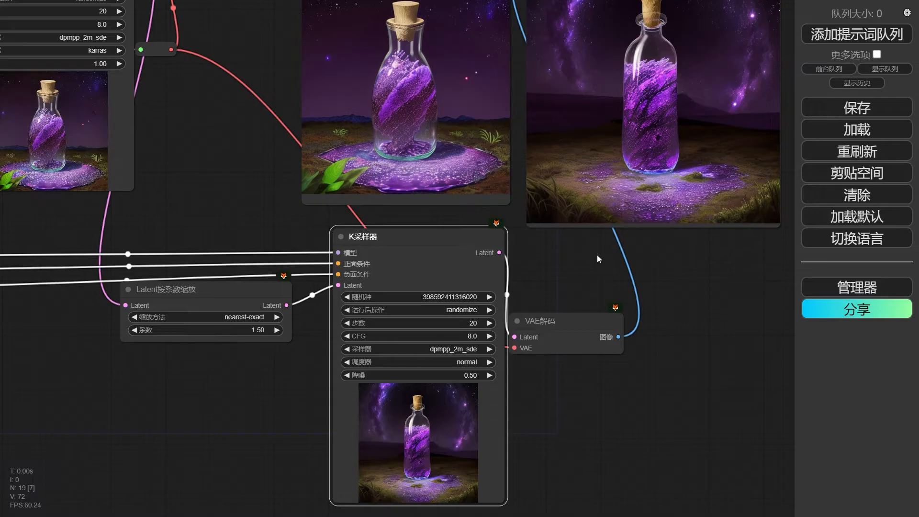
pyautogui.scroll(2, 597, 259)
pyautogui.hscroll(-3, 597, 259)
pyautogui.scroll(-4, 667, 354)
pyautogui.hscroll(5, 667, 355)
pyautogui.click(408, 317)
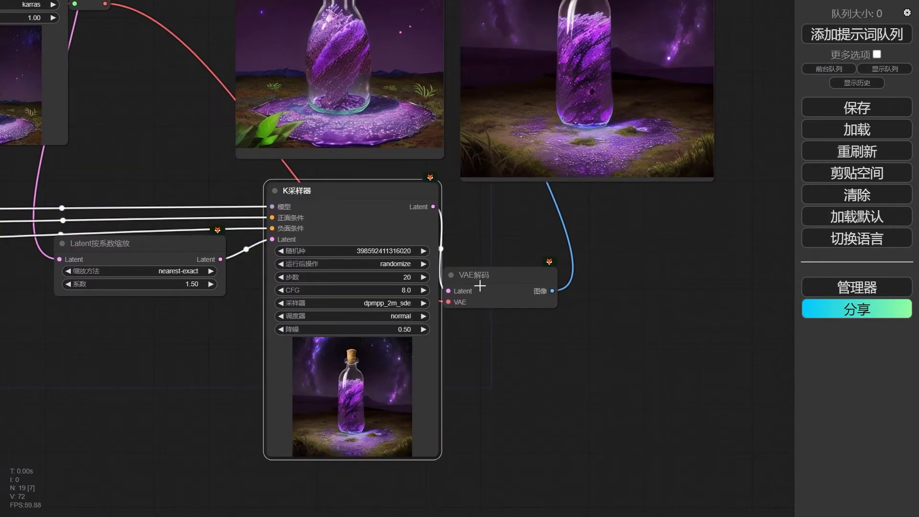
# Step: Set the 系数 of the Latent按系数缩放 node to 2.00 and run the workflow
pyautogui.scroll(5, 285, 415)
pyautogui.hscroll(-4, 285, 415)
pyautogui.scroll(-3, 286, 415)
pyautogui.click(360, 375)
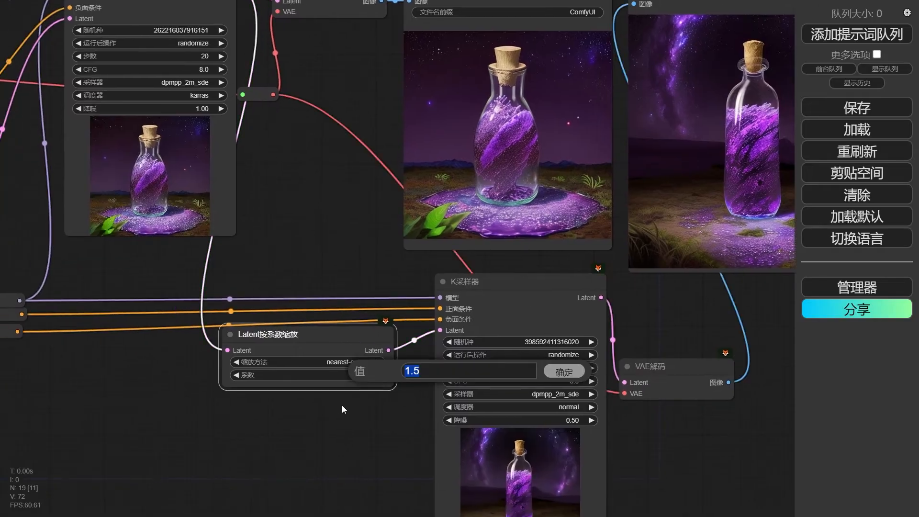
pyautogui.write('2')
pyautogui.click(565, 372)
pyautogui.hscroll(-7, 490, 421)
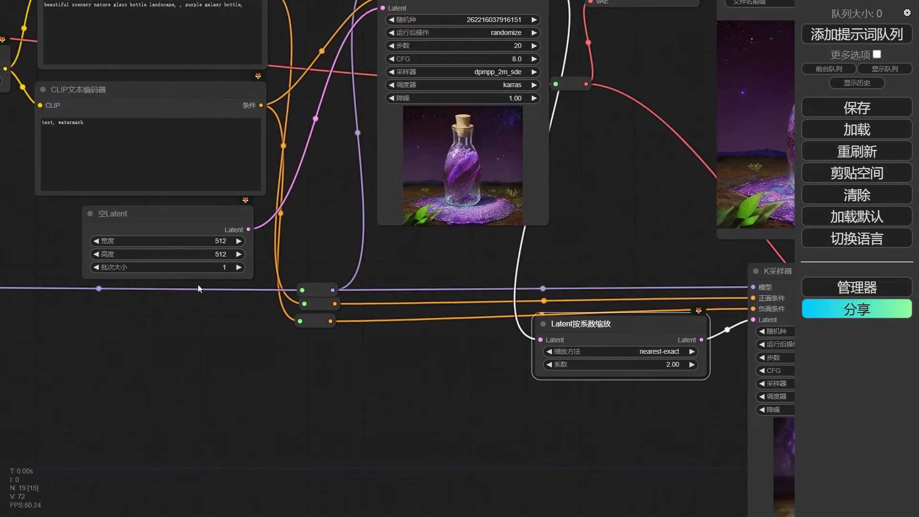
pyautogui.hscroll(5, 770, 179)
pyautogui.scroll(-4, 573, 278)
pyautogui.hotkey('ctrl', 'Return')
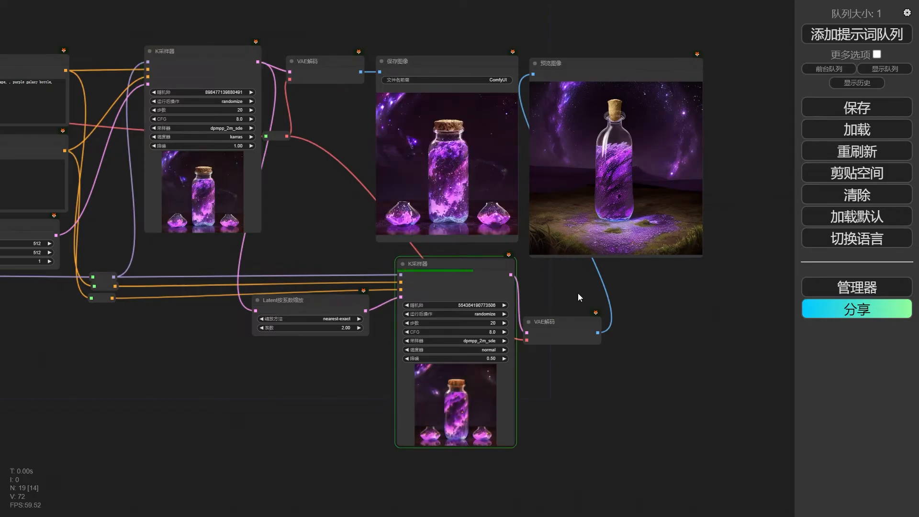
# Step: Compare the detail of the upscaled picture in 预览图像 with the original in 保存图像
pyautogui.scroll(6, 579, 293)
pyautogui.moveTo(522, 334); pyautogui.dragTo(515, 401)
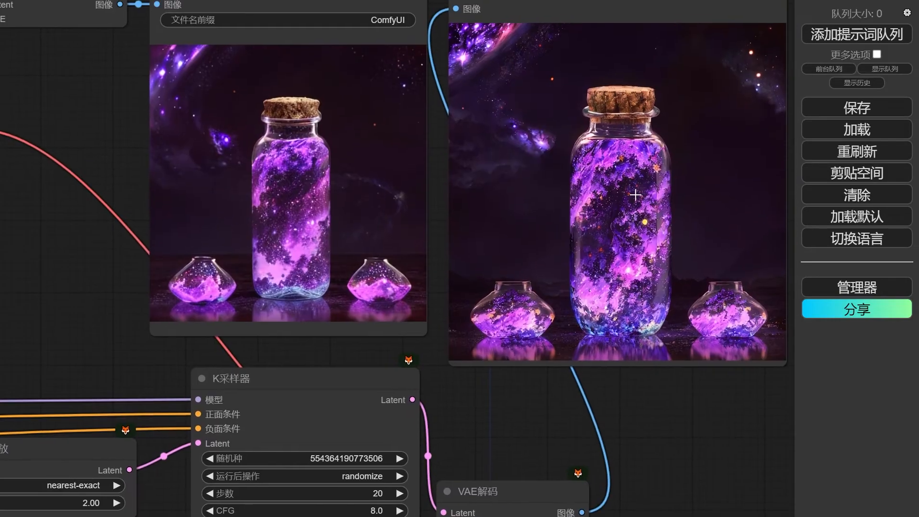
pyautogui.click(612, 196)
pyautogui.click(418, 187)
pyautogui.scroll(-3, 418, 186)
pyautogui.scroll(2, 392, 263)
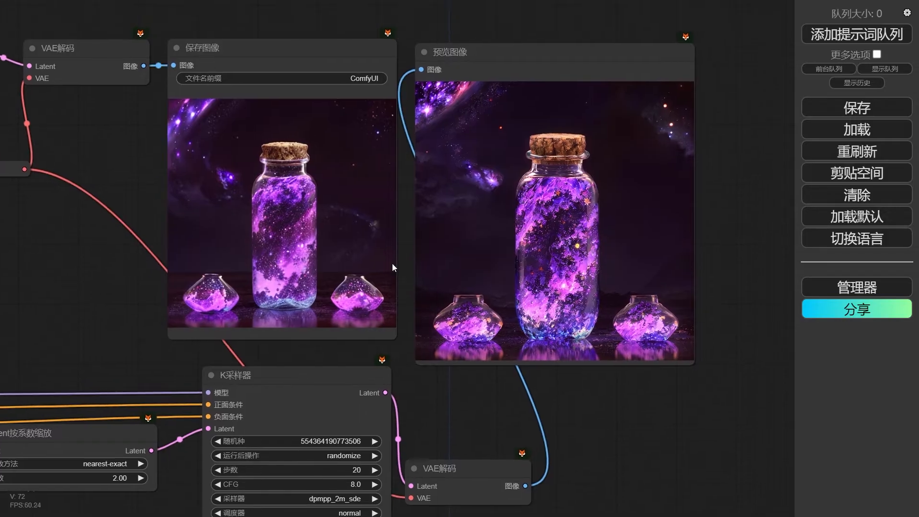
# Step: Enlarge the 保存图像 node so its picture matches the 预览图像 size, and reposition the Latent按系数缩放 node slightly
pyautogui.moveTo(397, 339); pyautogui.dragTo(455, 359)
pyautogui.scroll(-3, 435, 395)
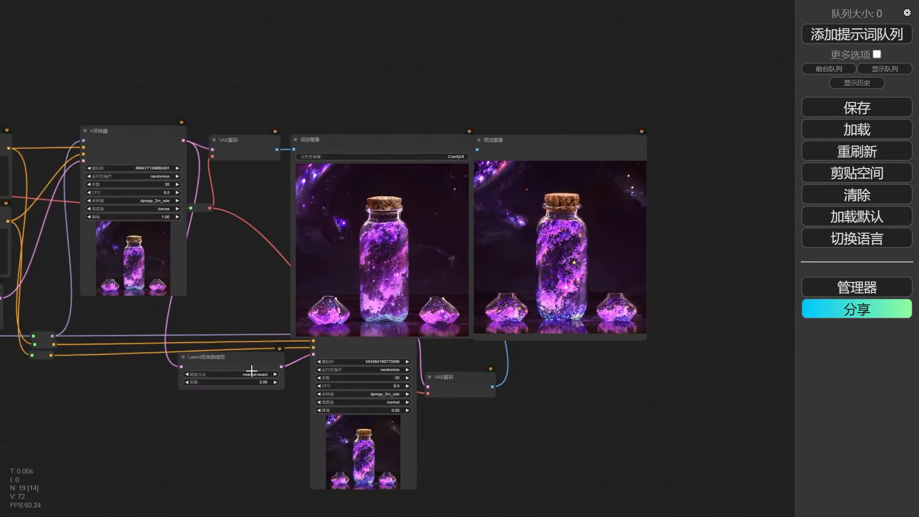
pyautogui.moveTo(265, 412); pyautogui.dragTo(387, 411)
pyautogui.moveTo(345, 354)
pyautogui.mouseDown()
pyautogui.moveTo(360, 306)
pyautogui.moveTo(358, 346)
pyautogui.mouseUp()
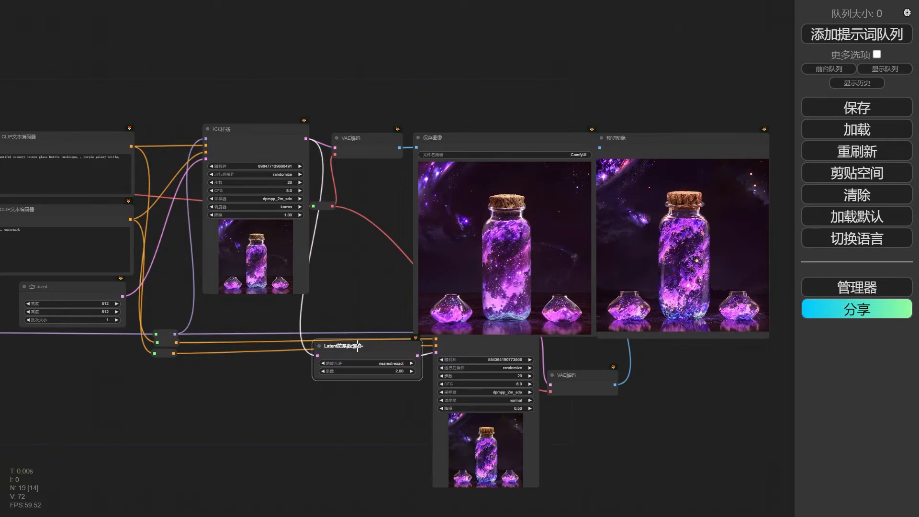
pyautogui.click(473, 139)
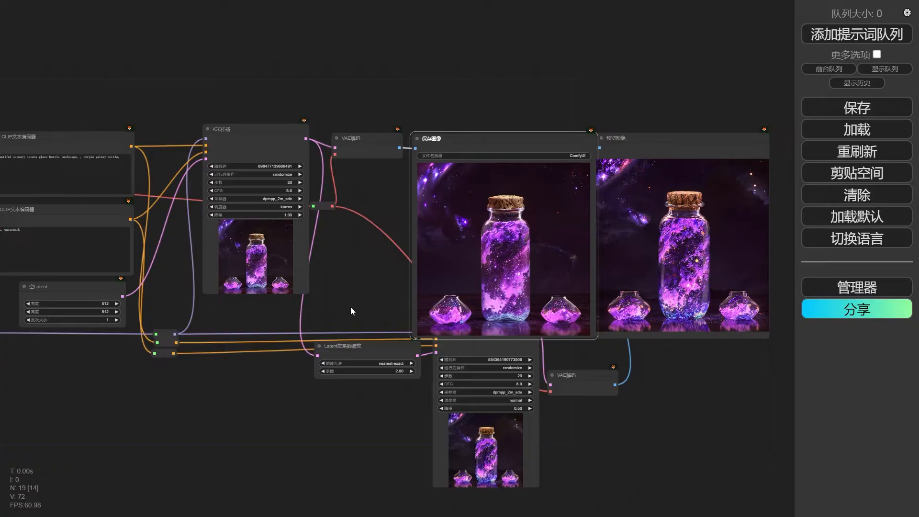
# Step: Browse the 图像 放大 nodes that can be connected to the lower VAE解码's 图像 output
pyautogui.moveTo(353, 267); pyautogui.dragTo(266, 265)
pyautogui.moveTo(589, 112); pyautogui.dragTo(397, 144)
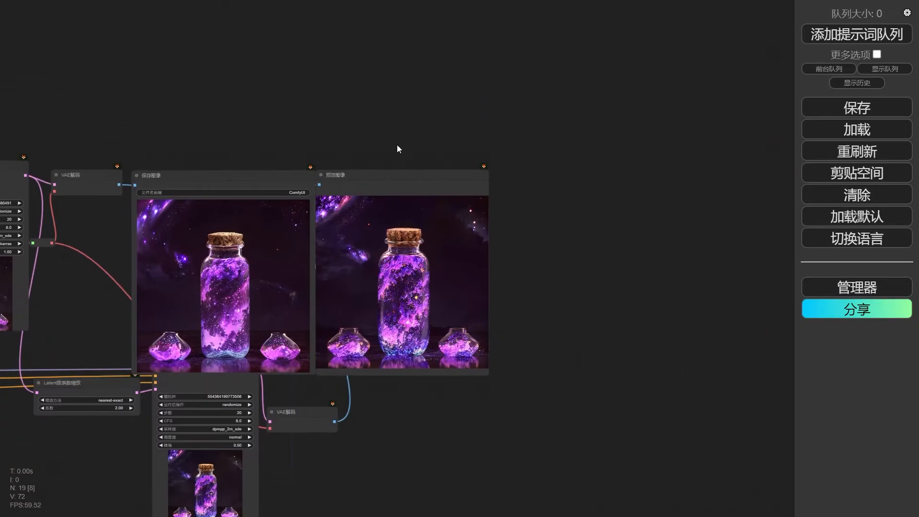
pyautogui.scroll(5, 382, 261)
pyautogui.moveTo(428, 262); pyautogui.dragTo(511, 163)
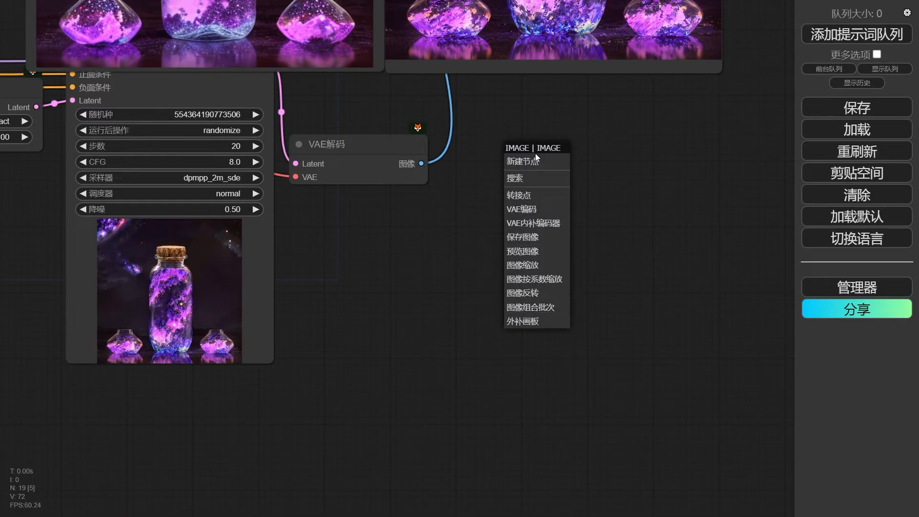
pyautogui.click(531, 165)
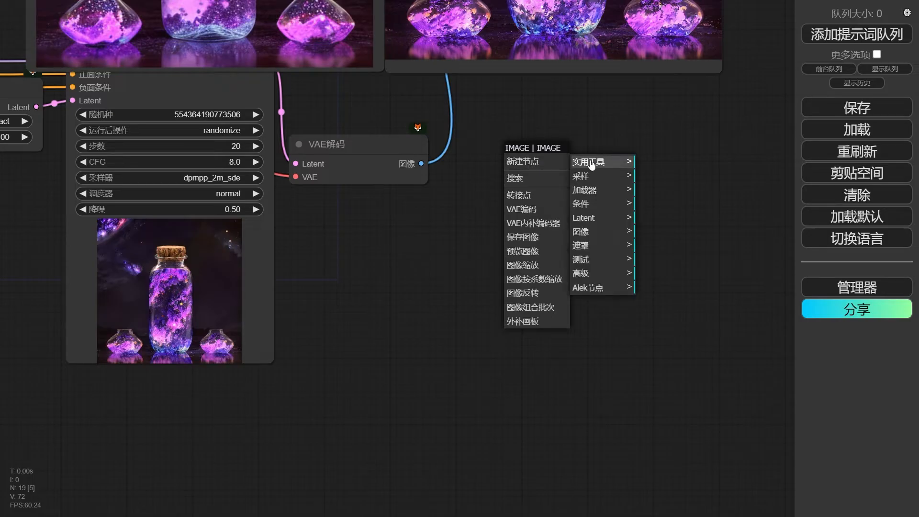
pyautogui.click(592, 235)
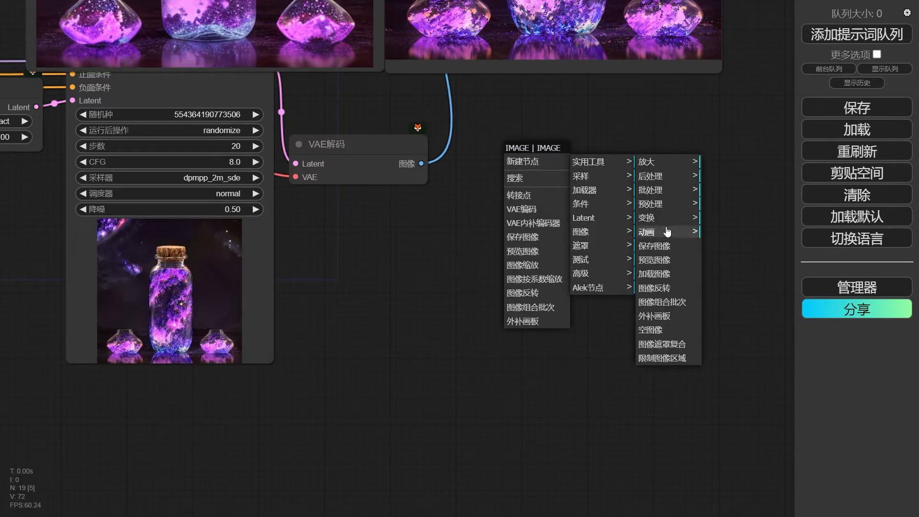
pyautogui.click(651, 164)
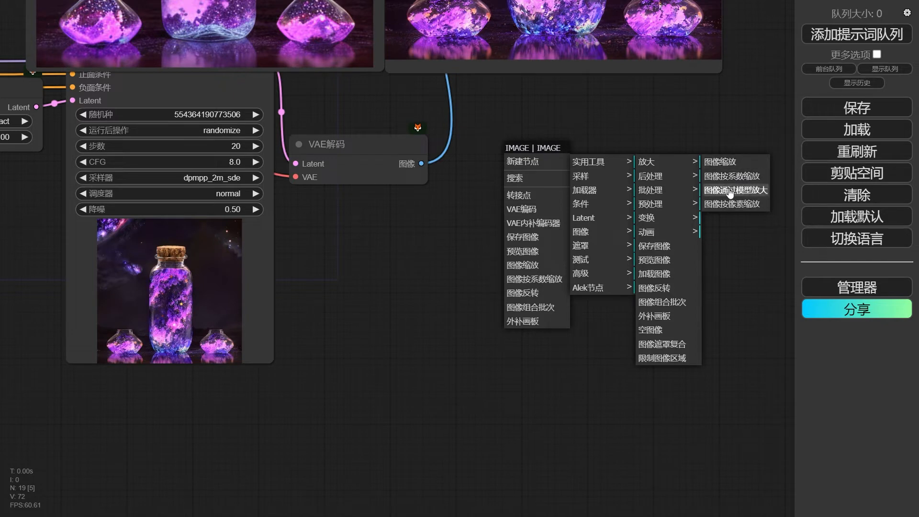
# Step: Switch the interface language to English and add an Upscale Image (using Model) node fed by the lower VAE Decode's IMAGE output
pyautogui.click(857, 240)
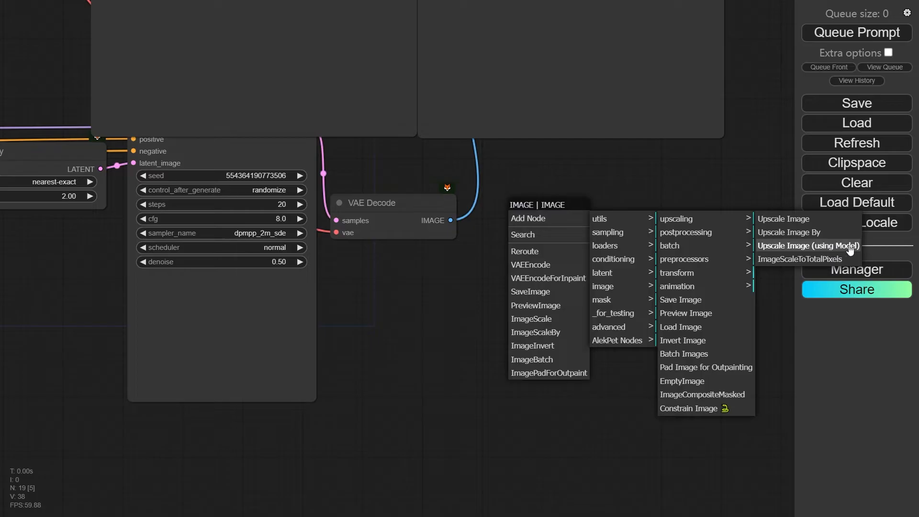
pyautogui.click(797, 246)
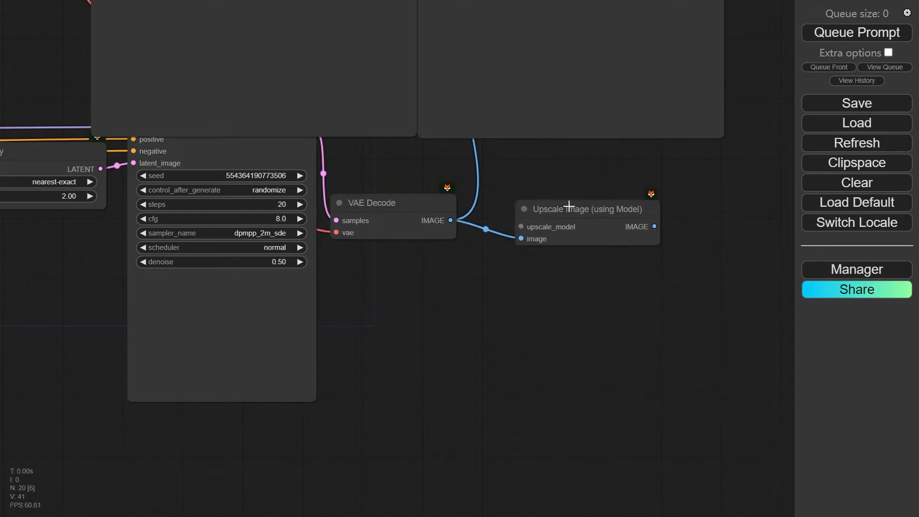
pyautogui.moveTo(569, 205); pyautogui.dragTo(555, 187)
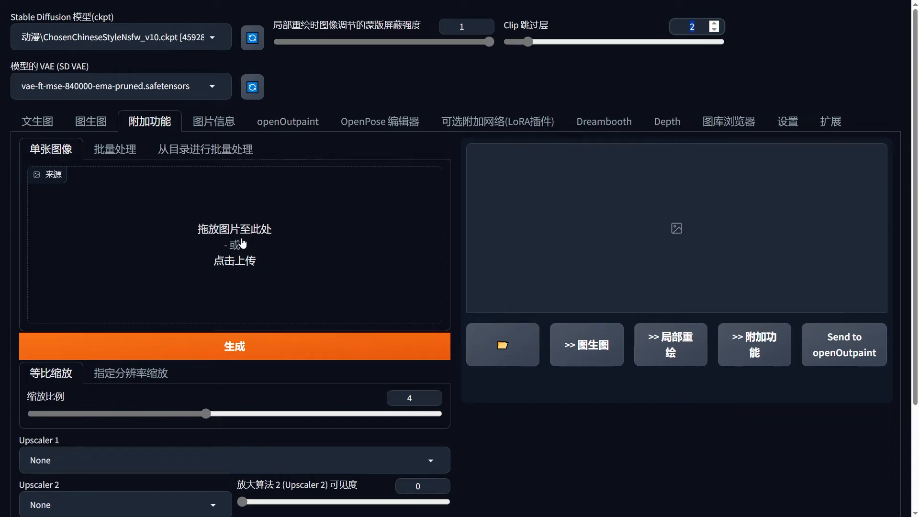
# Step: Review the upscaling options and the available Upscaler 1 models in the 附加功能 section of the Stable Diffusion WebUI
pyautogui.scroll(-3, 297, 224)
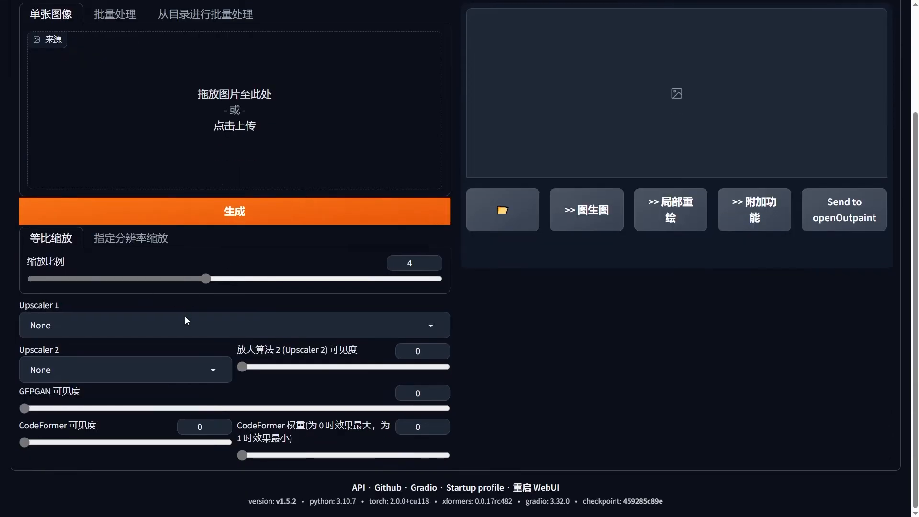
pyautogui.scroll(3, 275, 261)
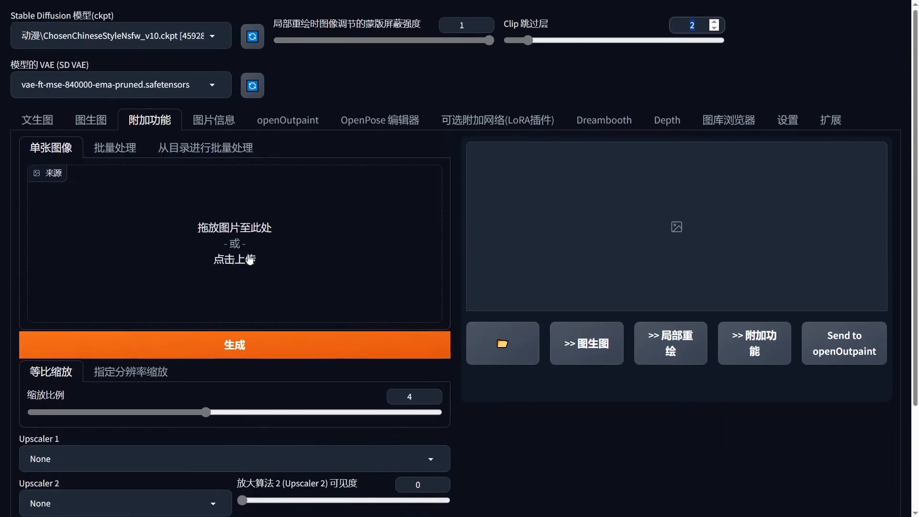
pyautogui.scroll(-3, 99, 302)
pyautogui.click(153, 323)
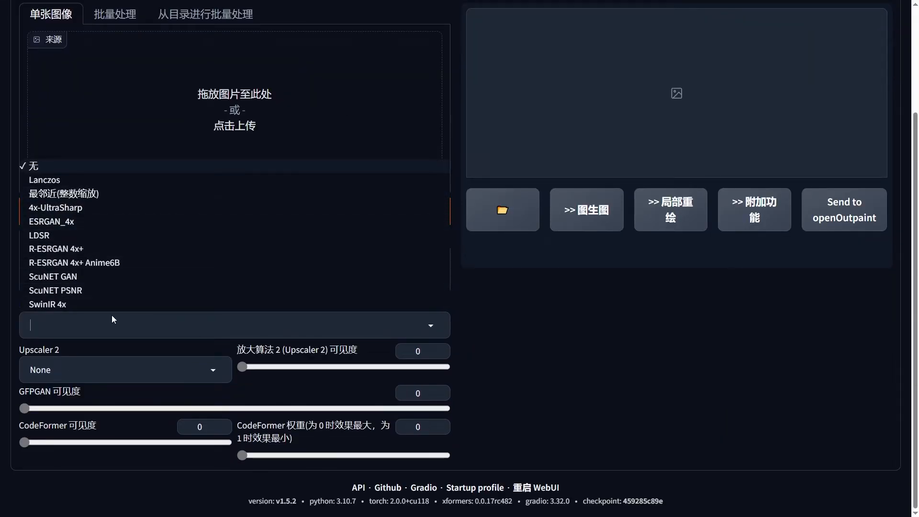
pyautogui.click(553, 300)
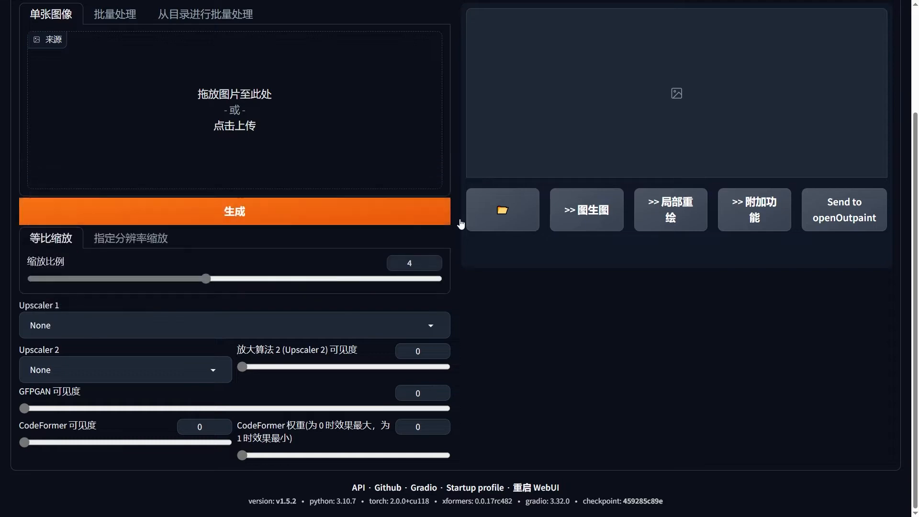
pyautogui.scroll(3, 634, 198)
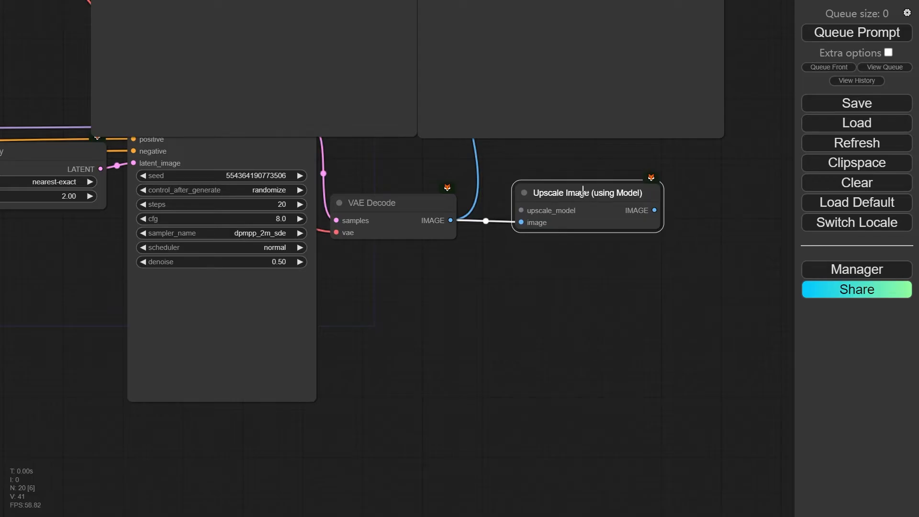
# Step: In ComfyUI, switch the interface back to Chinese and add a 放大模型加载器 node feeding the 放大模型 input of 图像通过模型放大
pyautogui.moveTo(583, 192); pyautogui.dragTo(583, 189)
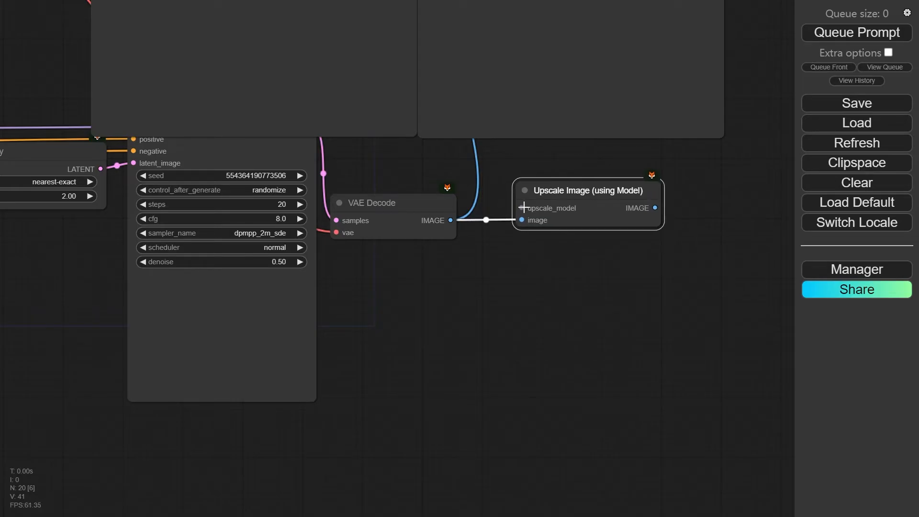
pyautogui.moveTo(523, 207); pyautogui.dragTo(400, 153)
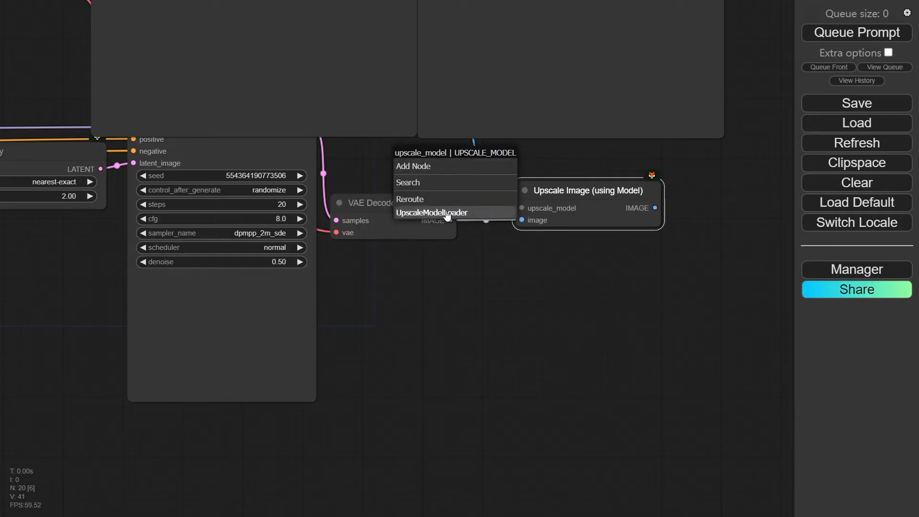
pyautogui.click(857, 222)
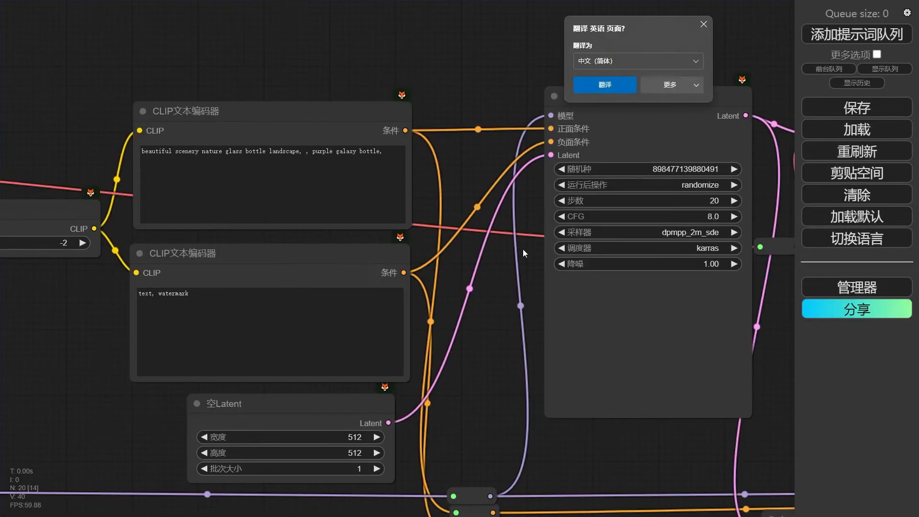
pyautogui.moveTo(496, 367); pyautogui.dragTo(413, 109)
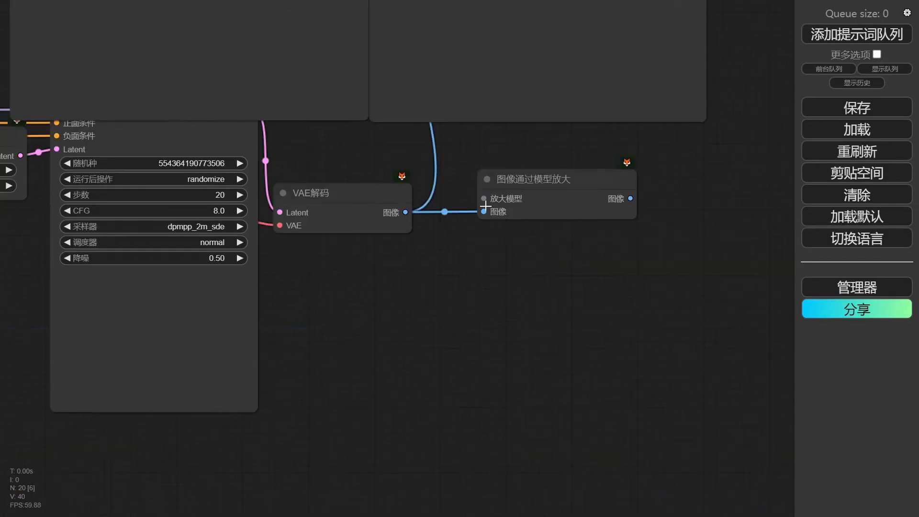
pyautogui.moveTo(484, 198); pyautogui.dragTo(367, 146)
pyautogui.click(383, 192)
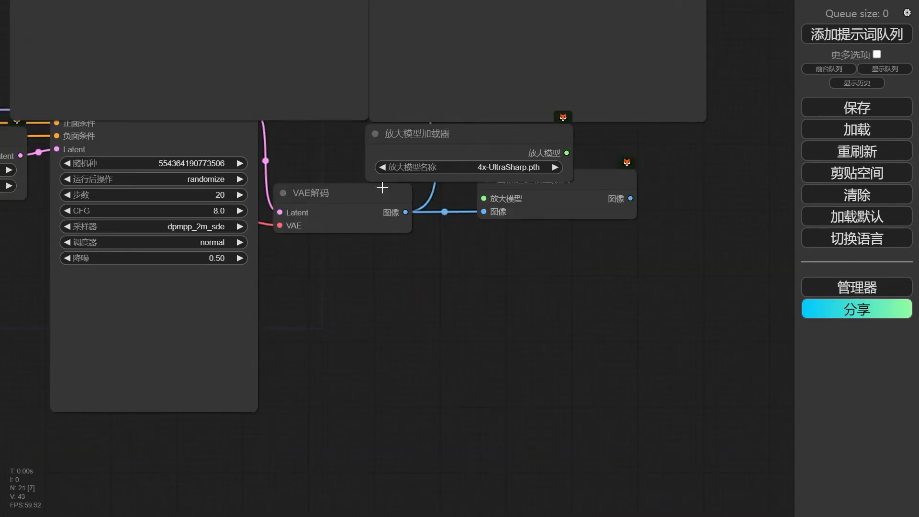
# Step: Arrange the 放大模型加载器, VAE解码 and 图像通过模型放大 nodes without overlap and select 4x-UltraSharp.pth as the upscale model
pyautogui.moveTo(457, 142); pyautogui.dragTo(440, 146)
pyautogui.moveTo(336, 193); pyautogui.dragTo(340, 269)
pyautogui.moveTo(580, 182); pyautogui.dragTo(616, 262)
pyautogui.moveTo(463, 139); pyautogui.dragTo(409, 189)
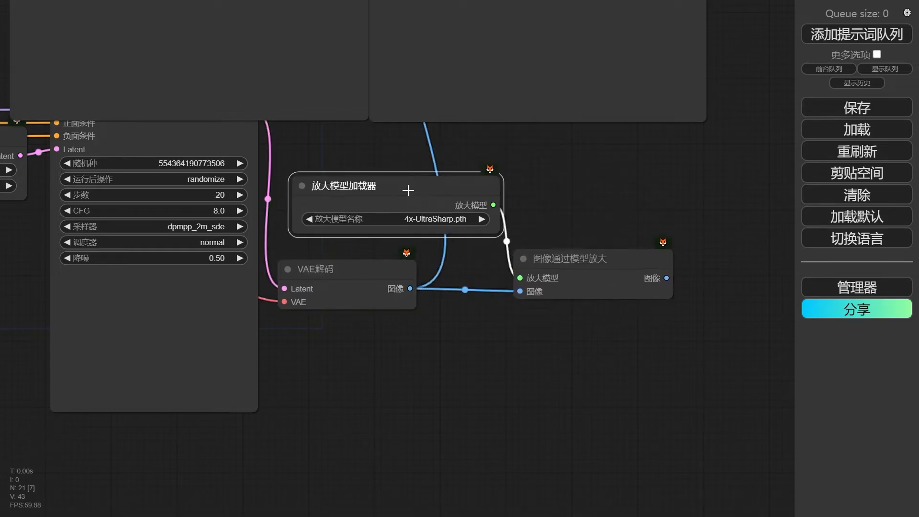
pyautogui.click(427, 222)
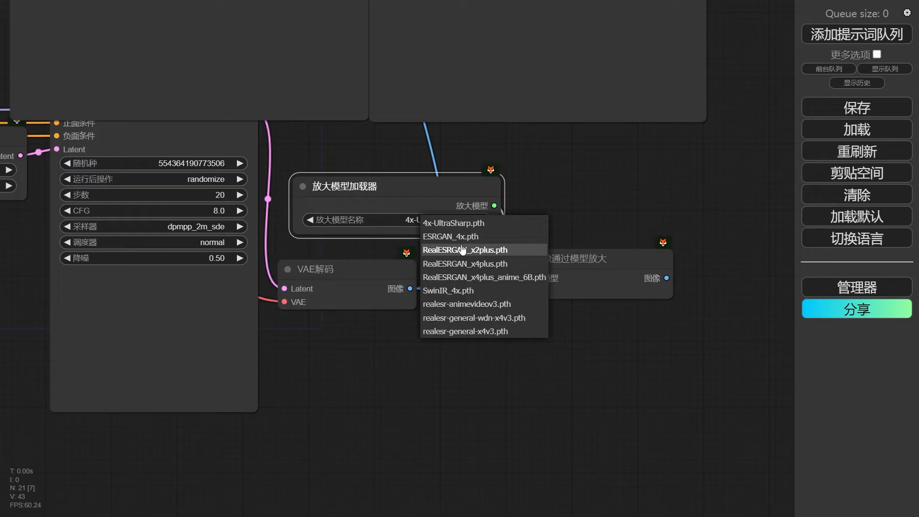
pyautogui.click(470, 224)
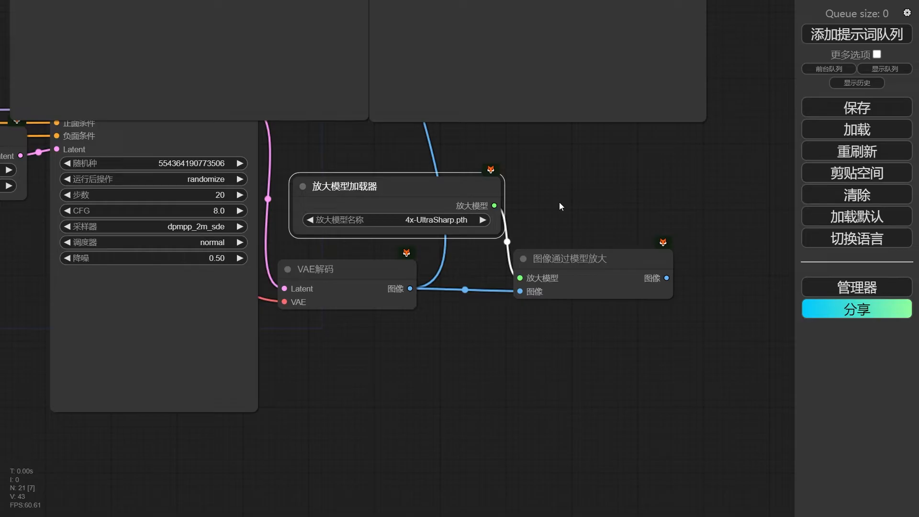
# Step: Add a 预览图像 node for the 图像通过模型放大 output beside the existing preview and run the workflow
pyautogui.click(558, 252)
pyautogui.scroll(-2, 463, 280)
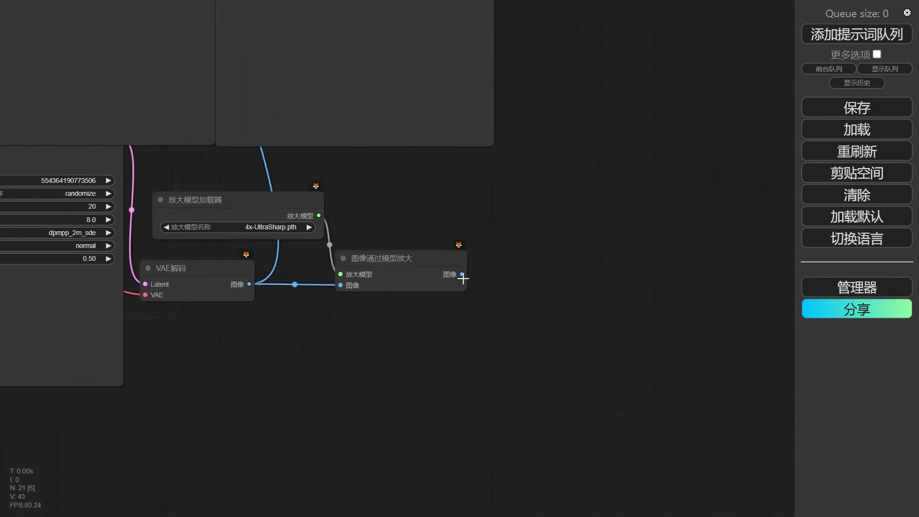
pyautogui.moveTo(462, 274); pyautogui.dragTo(542, 270)
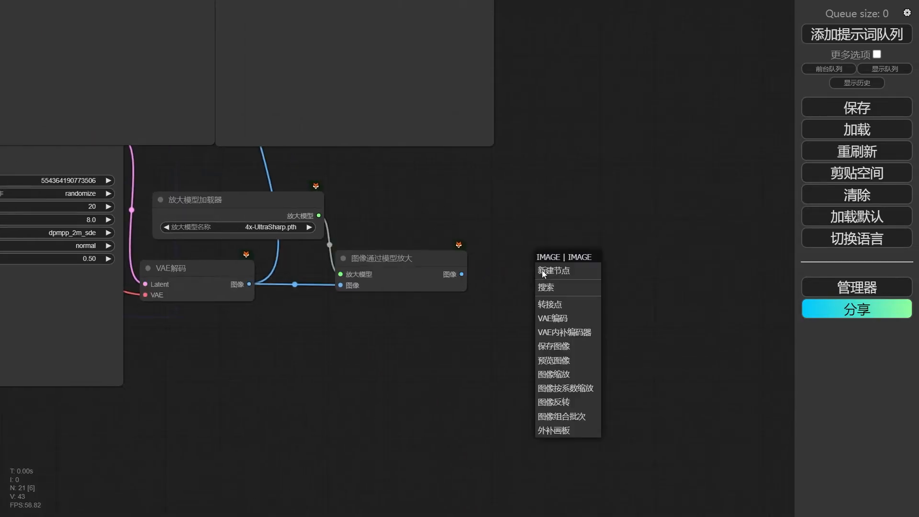
pyautogui.click(570, 360)
pyautogui.scroll(-5, 568, 303)
pyautogui.moveTo(583, 369); pyautogui.dragTo(558, 171)
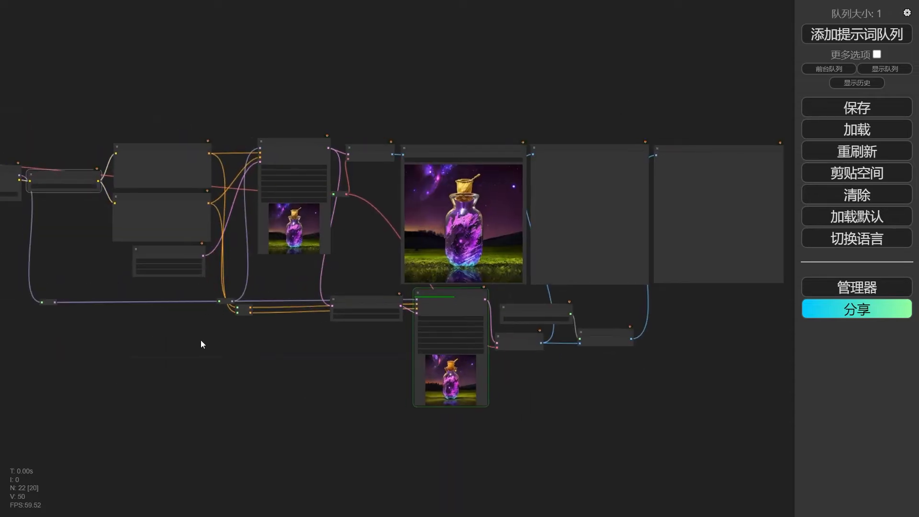
# Step: Route the VAE link through a new 转接点 below the Latent按系数缩放 node, and shift the 放大模型加载器 node slightly
pyautogui.moveTo(340, 194); pyautogui.dragTo(485, 353)
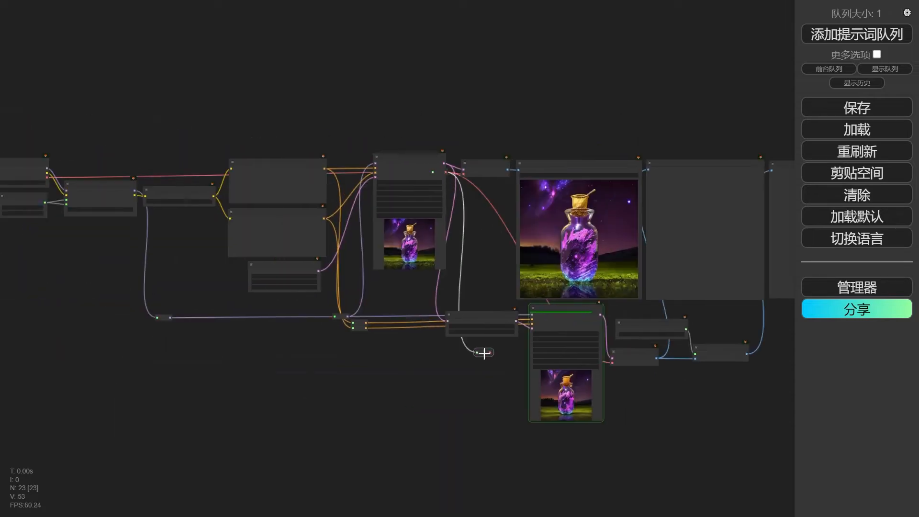
pyautogui.scroll(6, 484, 353)
pyautogui.scroll(-10, 397, 295)
pyautogui.scroll(4, 521, 291)
pyautogui.scroll(6, 507, 295)
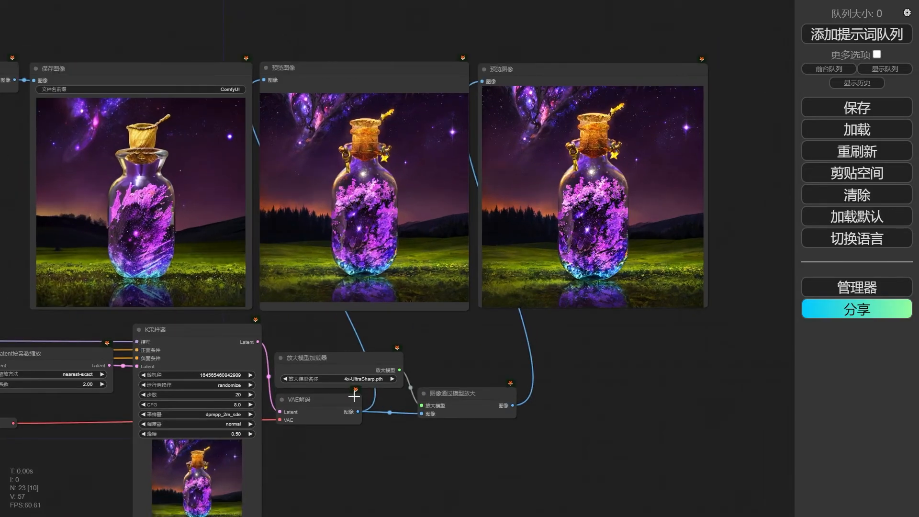
pyautogui.moveTo(344, 355); pyautogui.dragTo(354, 353)
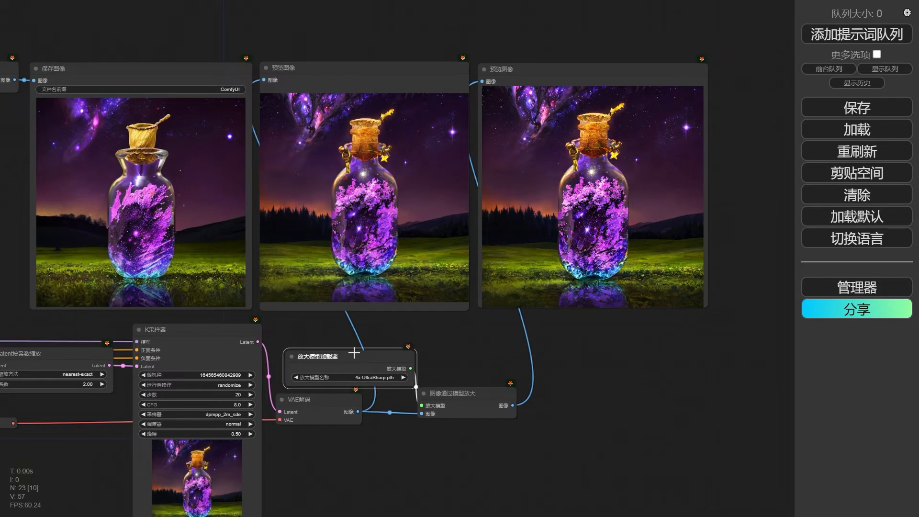
# Step: Save the model-upscaled picture from the newest 预览图像 node and check its pixel dimensions in the image viewer
pyautogui.moveTo(687, 320); pyautogui.dragTo(693, 318)
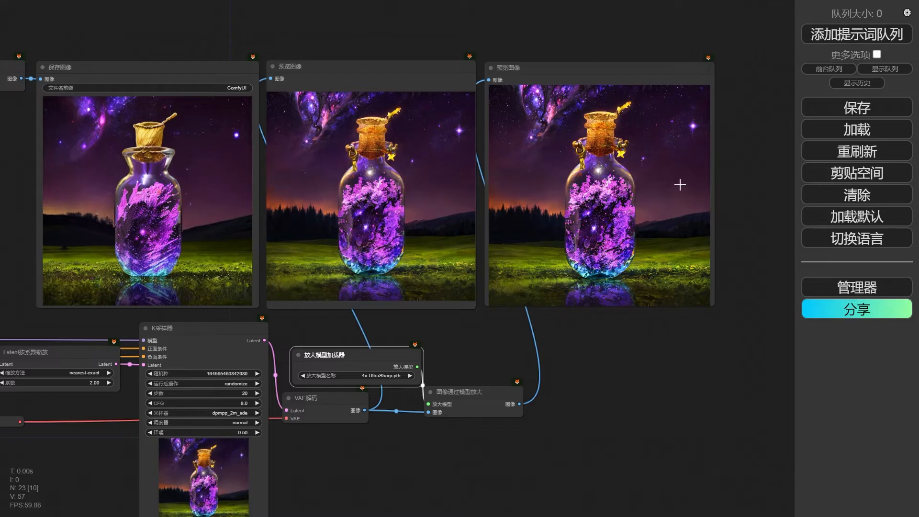
pyautogui.scroll(5, 724, 165)
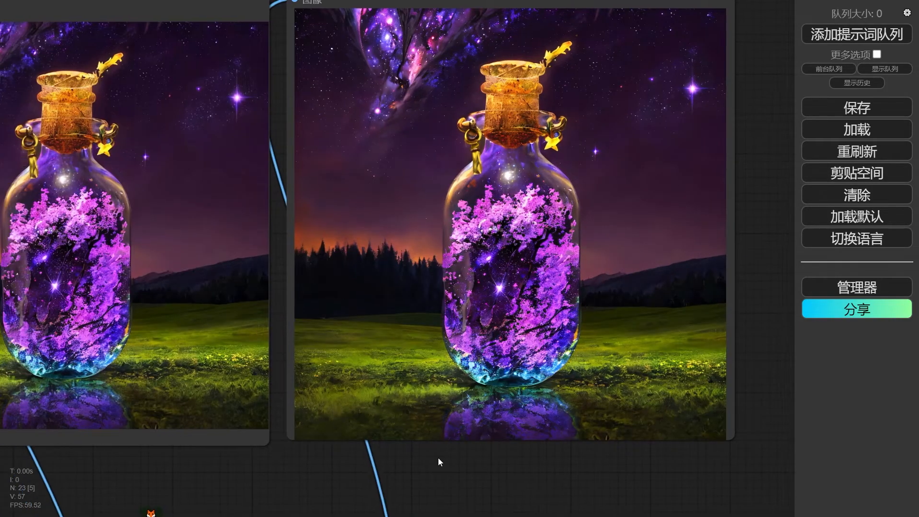
pyautogui.moveTo(438, 457); pyautogui.dragTo(507, 443)
pyautogui.scroll(-1, 604, 284)
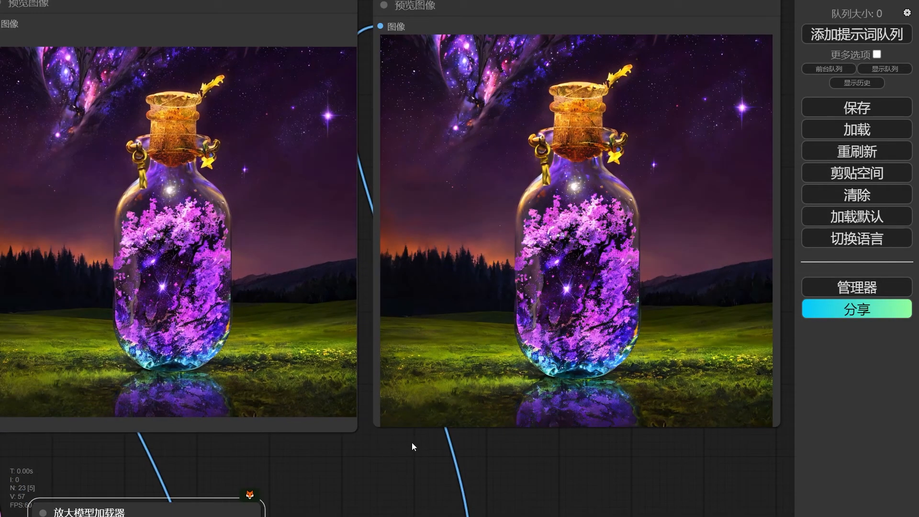
pyautogui.click(554, 159)
pyautogui.rightClick(554, 148)
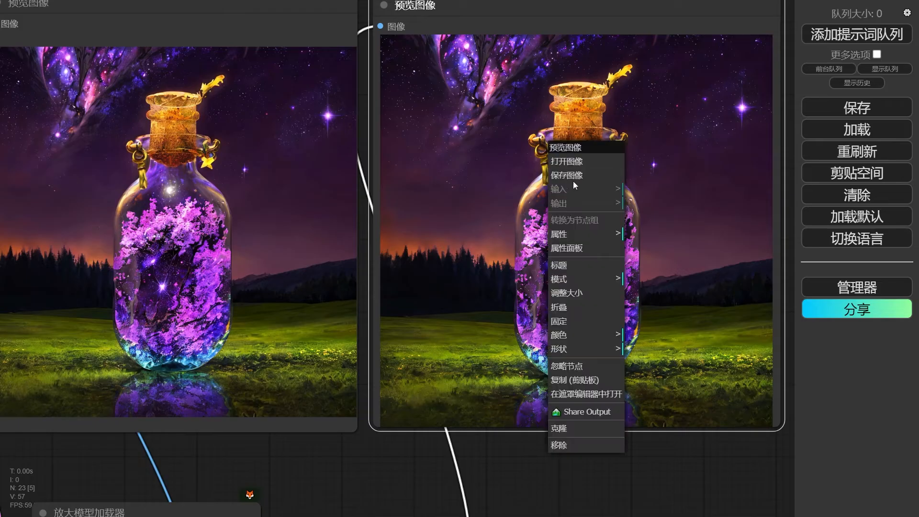
pyautogui.click(576, 183)
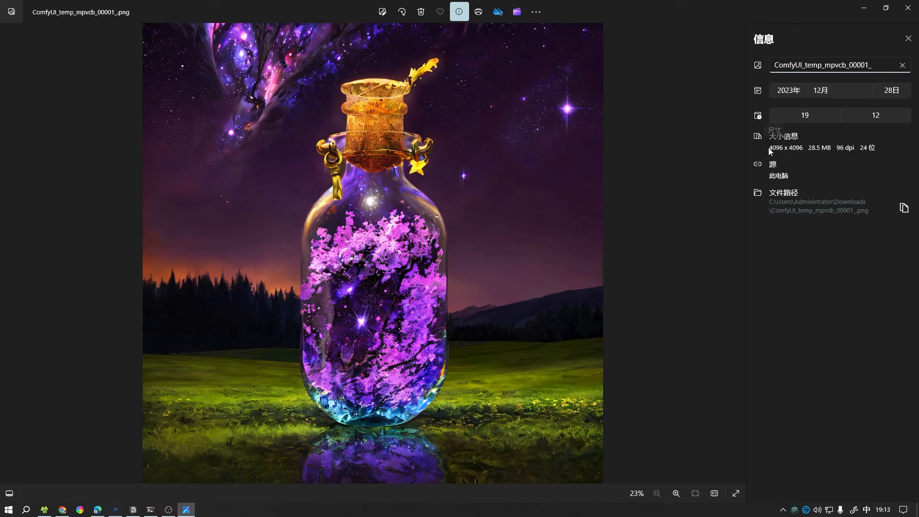
pyautogui.moveTo(768, 147); pyautogui.dragTo(807, 148)
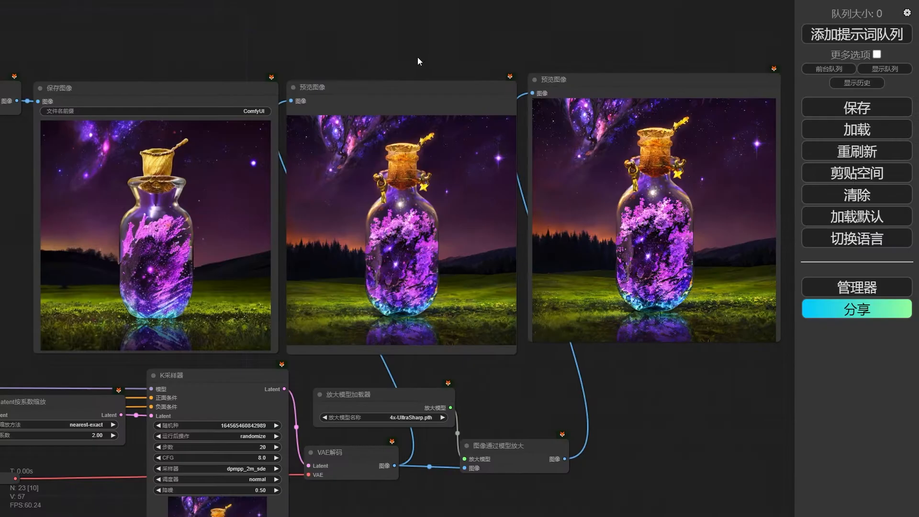
# Step: Resize the first 预览图像 node in ComfyUI and align the model-upscaled preview next to it
pyautogui.scroll(3, 521, 53)
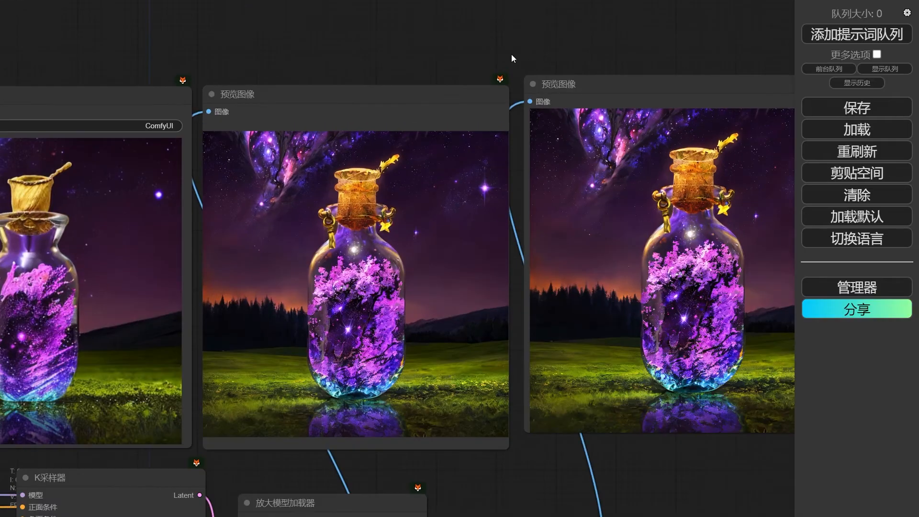
pyautogui.scroll(1, 482, 55)
pyautogui.moveTo(498, 54); pyautogui.dragTo(433, 61)
pyautogui.moveTo(527, 74); pyautogui.dragTo(530, 87)
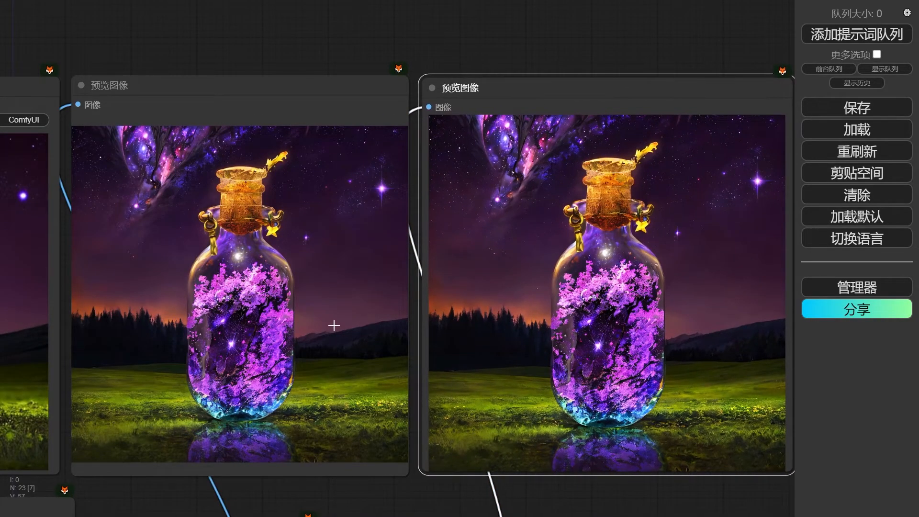
pyautogui.moveTo(404, 477); pyautogui.dragTo(416, 467)
pyautogui.moveTo(591, 103); pyautogui.dragTo(586, 81)
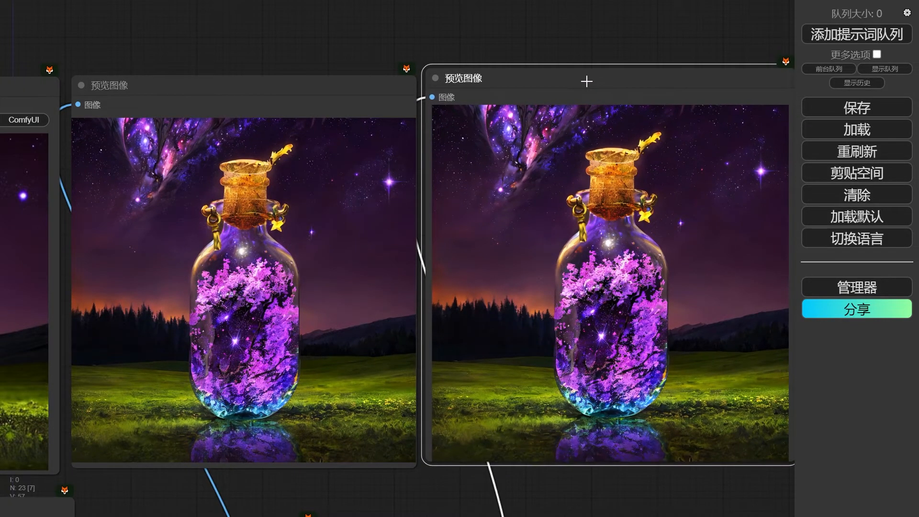
# Step: Compare the detail of the two 预览图像 pictures and review the upscaling nodes beneath them
pyautogui.scroll(-1, 583, 114)
pyautogui.scroll(3, 568, 156)
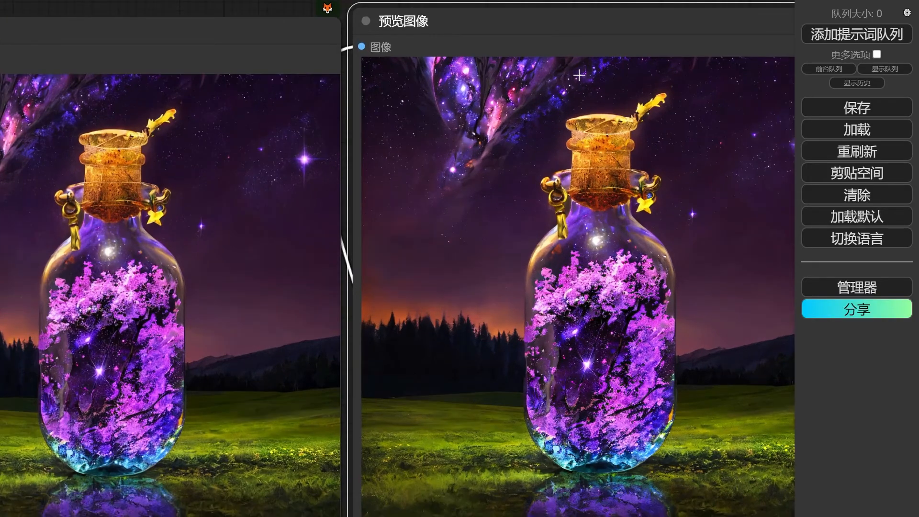
pyautogui.scroll(-2, 579, 75)
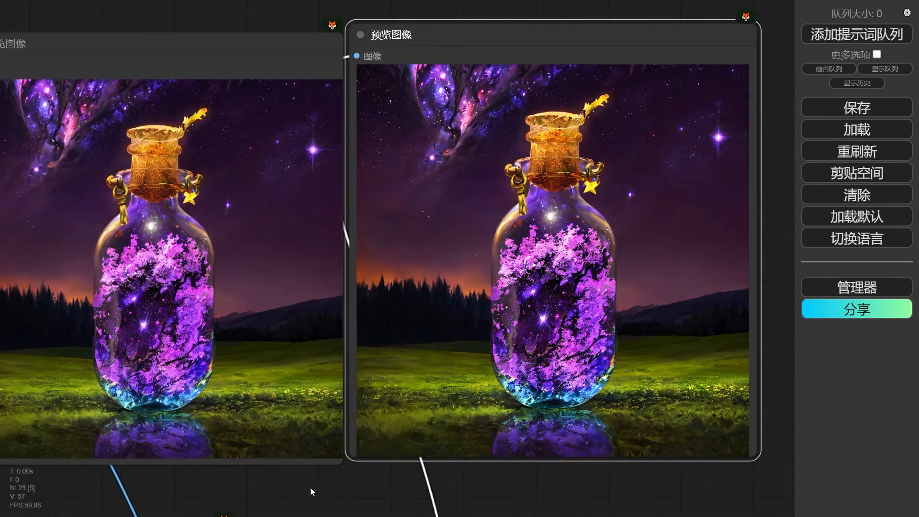
pyautogui.scroll(-3, 316, 484)
pyautogui.moveTo(345, 477); pyautogui.dragTo(614, 348)
pyautogui.scroll(-1, 536, 383)
pyautogui.scroll(1, 535, 379)
pyautogui.scroll(-2, 546, 374)
pyautogui.moveTo(448, 404); pyautogui.dragTo(487, 377)
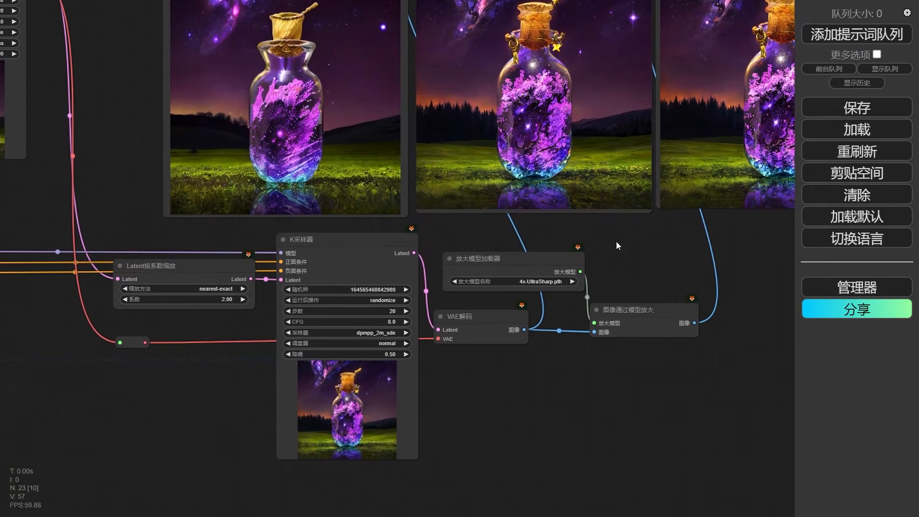
# Step: Search the ComfyUI manager's missing-node or custom-node list for "scale" and locate the SD放大 extension
pyautogui.click(858, 289)
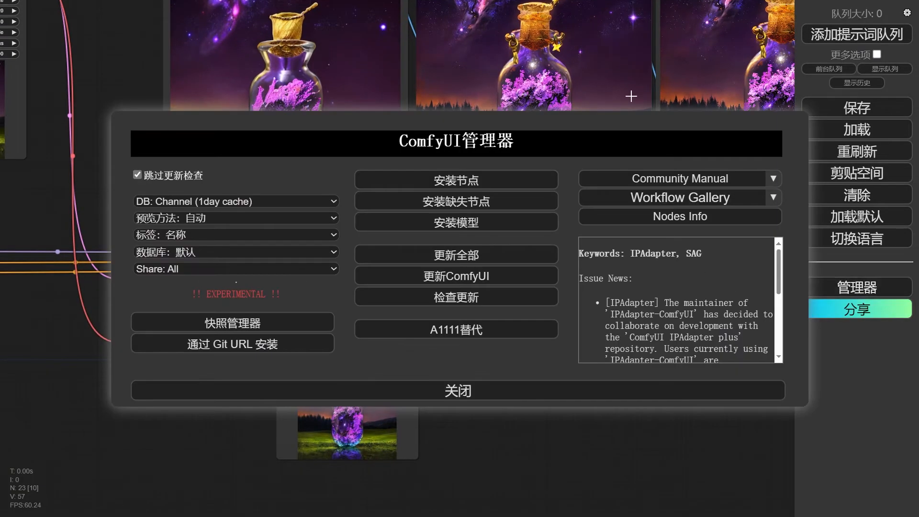
pyautogui.click(443, 202)
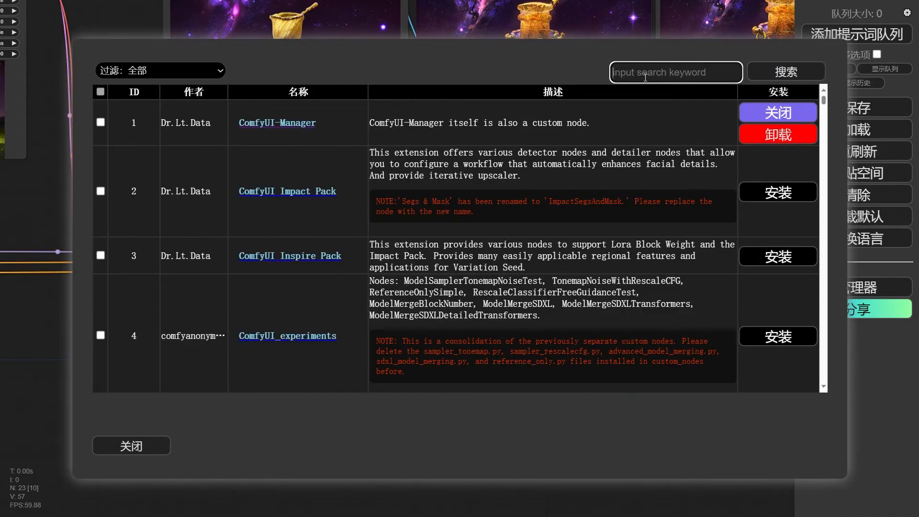
pyautogui.write('scale')
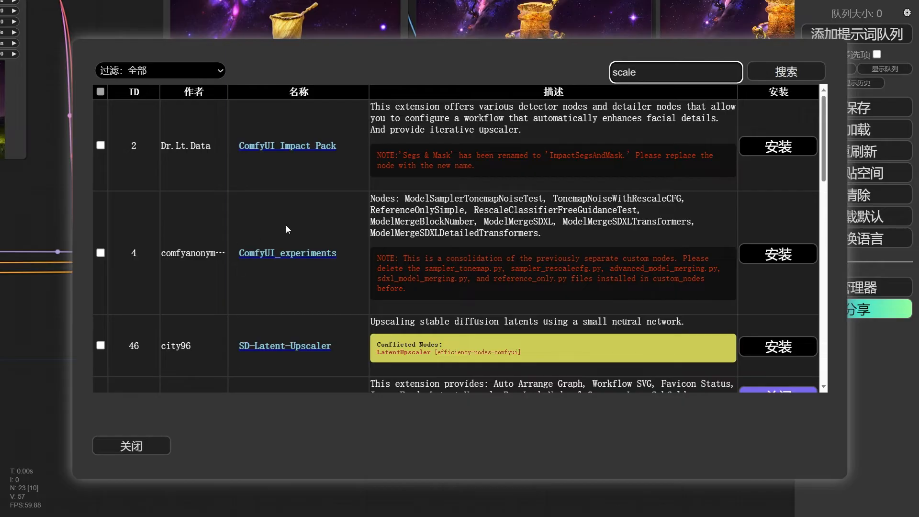
pyautogui.scroll(-3, 288, 230)
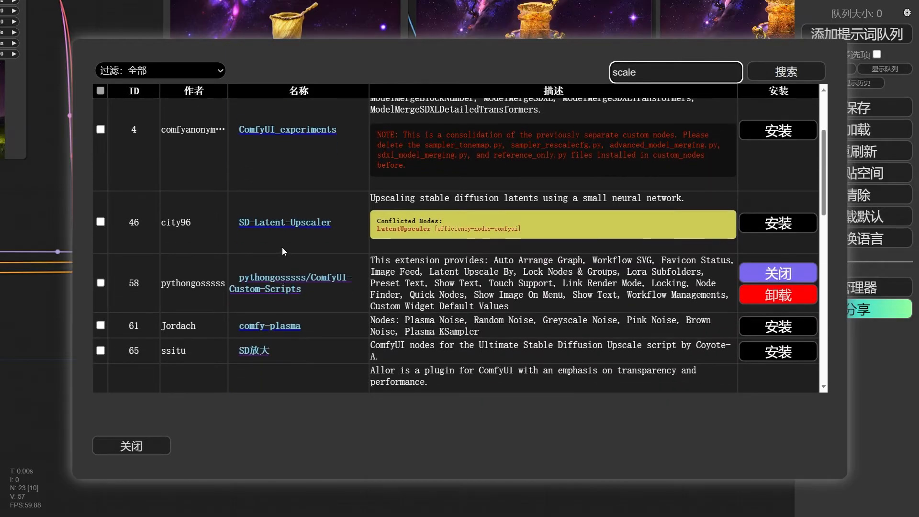
pyautogui.scroll(-3, 278, 246)
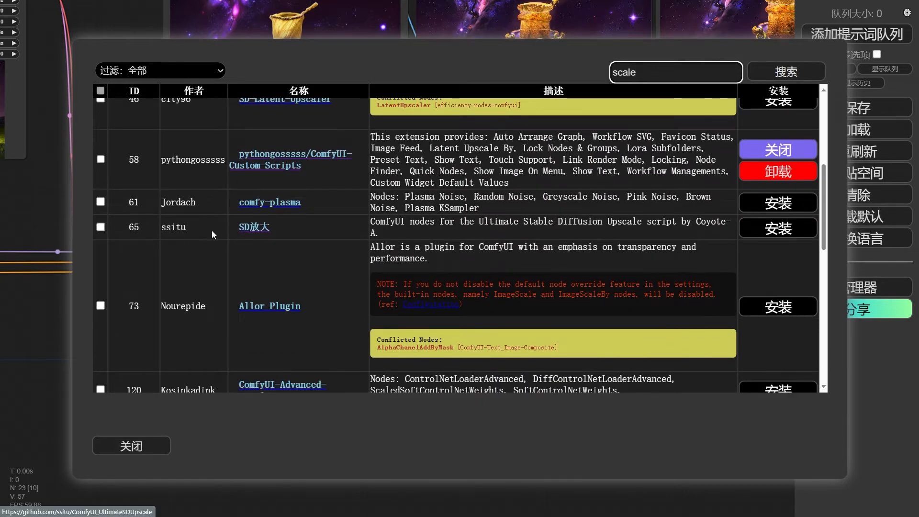
pyautogui.moveTo(163, 227); pyautogui.dragTo(288, 225)
pyautogui.click(168, 228)
# Step: Review the GitHub page of the SD放大 extension and dismiss the page translation offer
pyautogui.click(252, 229)
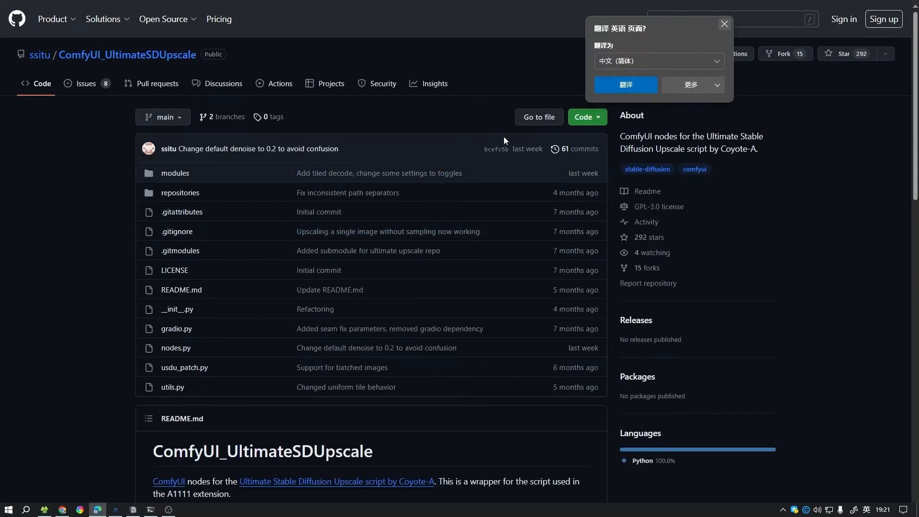
pyautogui.scroll(-2, 214, 271)
pyautogui.scroll(3, 135, 268)
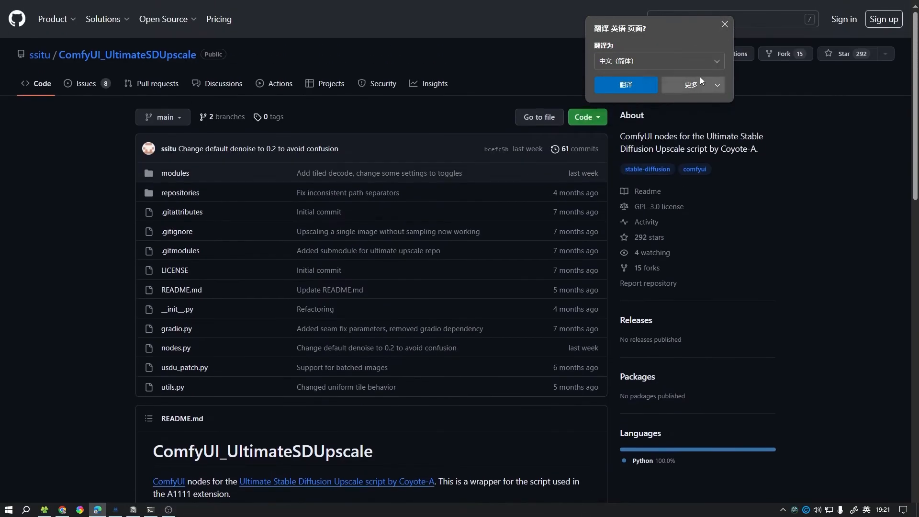
pyautogui.click(724, 24)
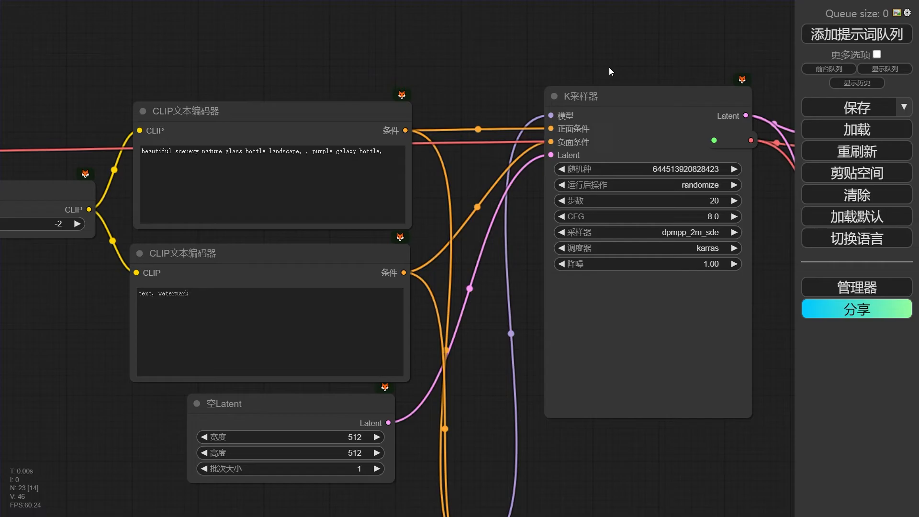
# Step: Add an SD放大 node from the image upscaling category in the empty canvas area beyond the last 预览图像 node
pyautogui.scroll(3, 609, 67)
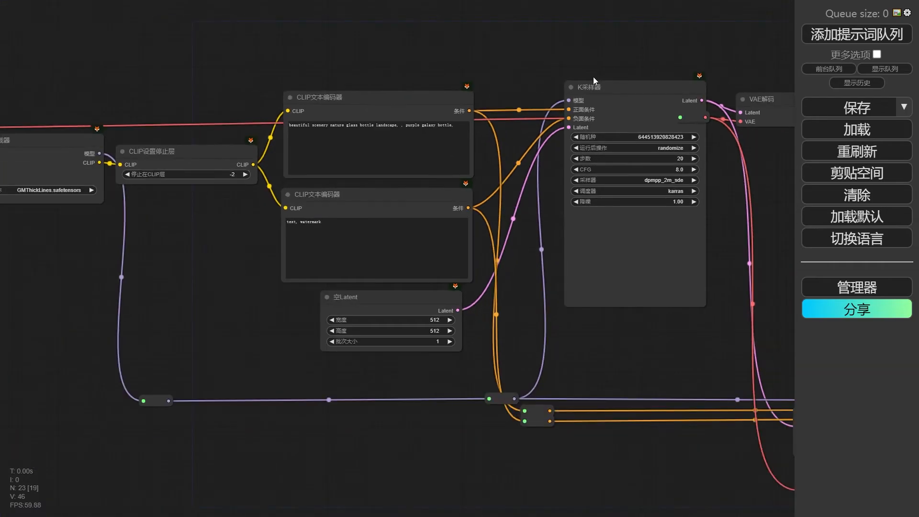
pyautogui.scroll(-2, 518, 85)
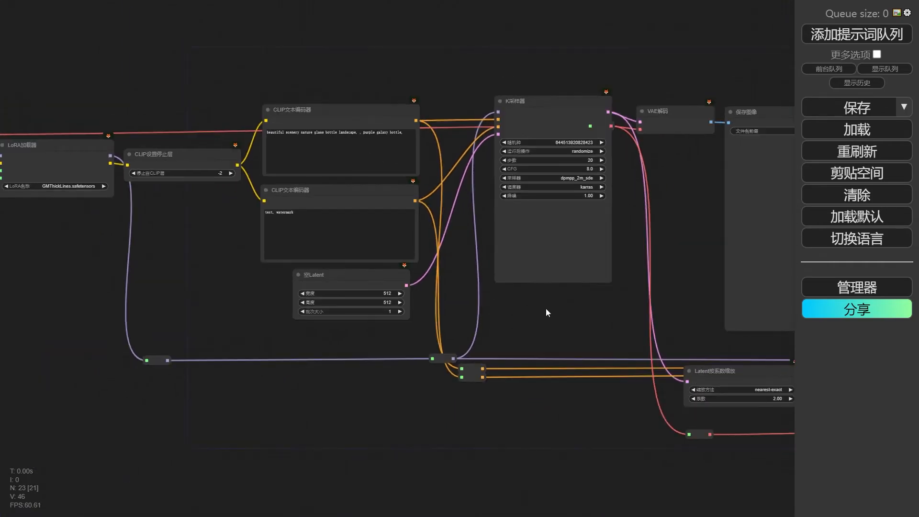
pyautogui.moveTo(547, 308); pyautogui.dragTo(211, 208)
pyautogui.moveTo(748, 246); pyautogui.dragTo(467, 182)
pyautogui.rightClick(461, 156)
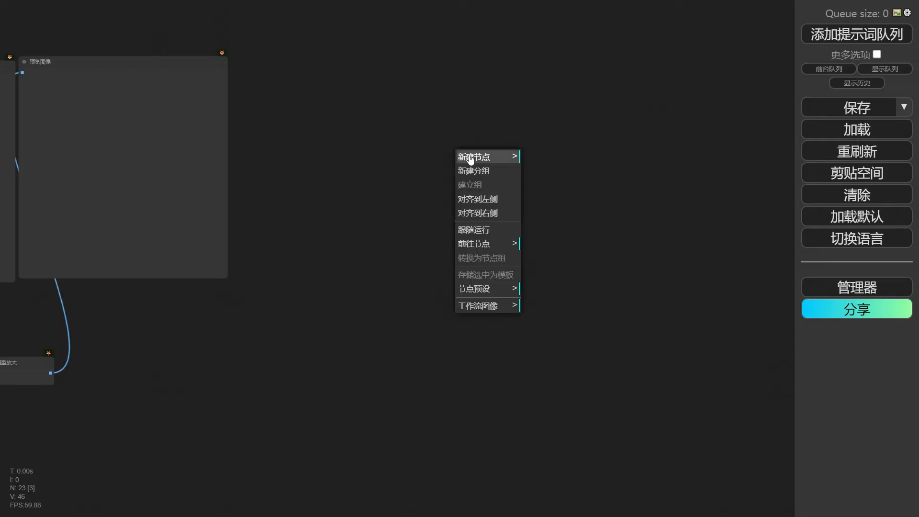
pyautogui.click(468, 156)
pyautogui.click(531, 226)
pyautogui.click(616, 158)
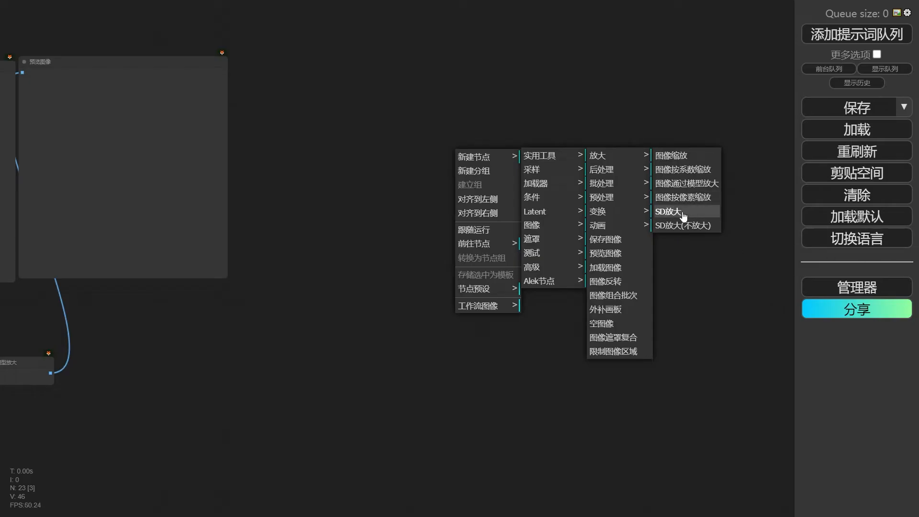
pyautogui.click(683, 215)
# Step: Add an SD放大(不放大) node beside the SD放大 node
pyautogui.rightClick(623, 176)
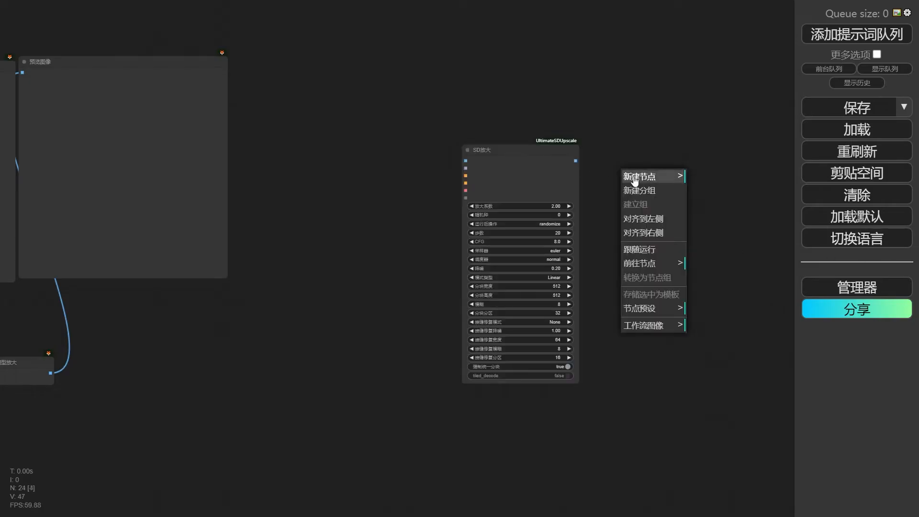
pyautogui.click(718, 178)
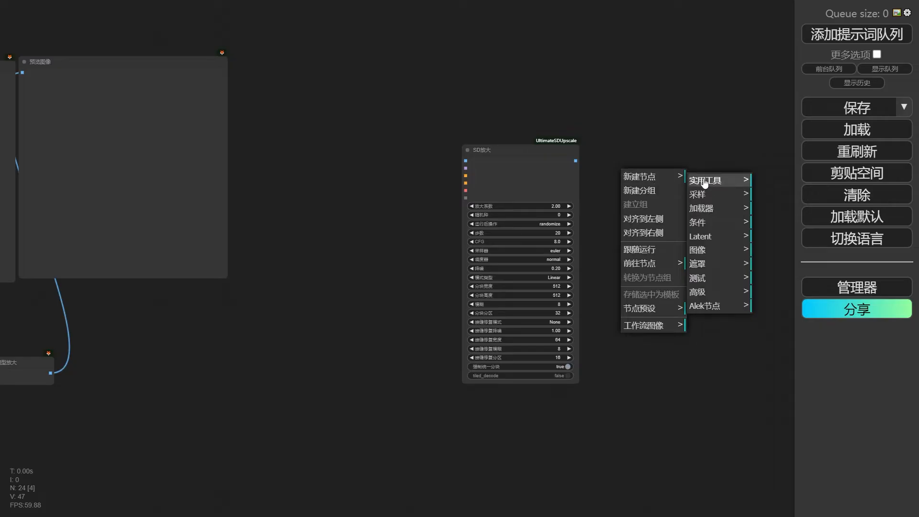
pyautogui.click(697, 250)
pyautogui.click(764, 181)
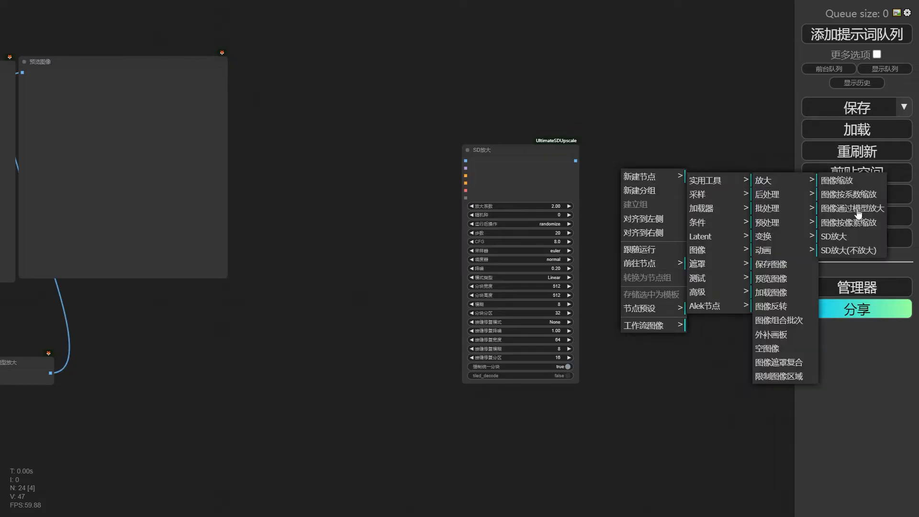
pyautogui.click(850, 251)
# Step: Compare the inputs and parameters of the SD放大 and SD放大(不放大) nodes, including the 放大模型 input
pyautogui.moveTo(628, 119); pyautogui.dragTo(379, 127)
pyautogui.scroll(-2, 493, 198)
pyautogui.scroll(7, 345, 234)
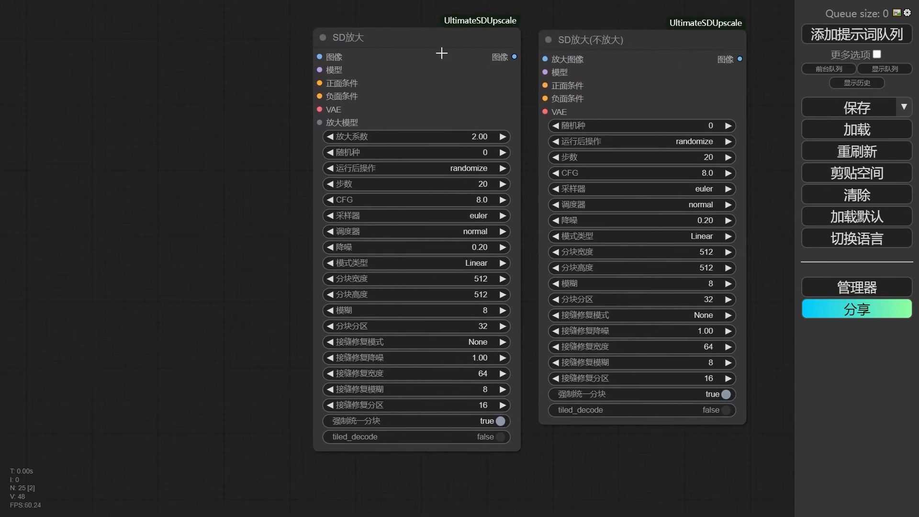
pyautogui.moveTo(293, 210); pyautogui.dragTo(240, 194)
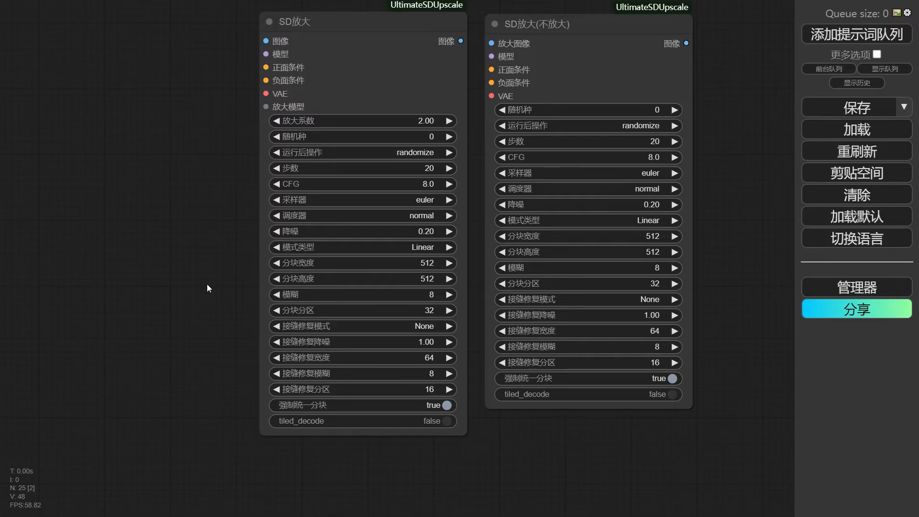
pyautogui.moveTo(207, 284); pyautogui.dragTo(169, 286)
pyautogui.moveTo(534, 29); pyautogui.dragTo(535, 25)
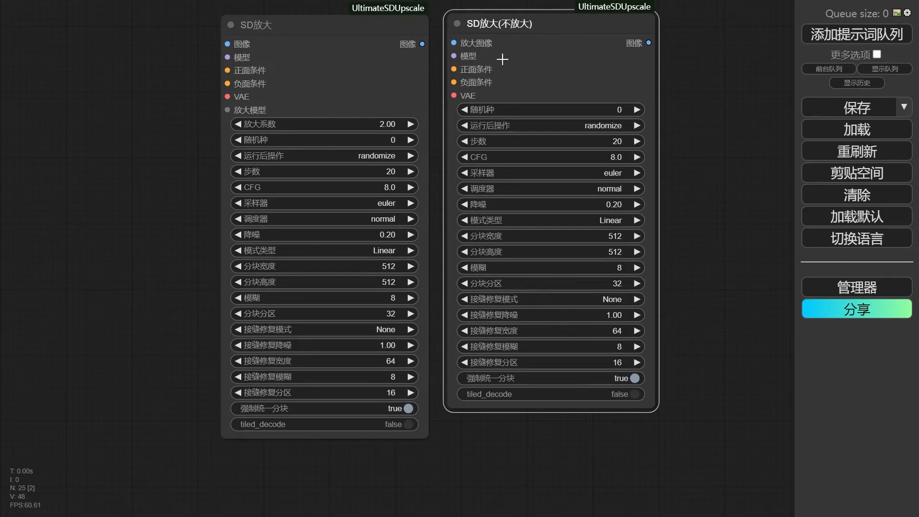
pyautogui.click(313, 60)
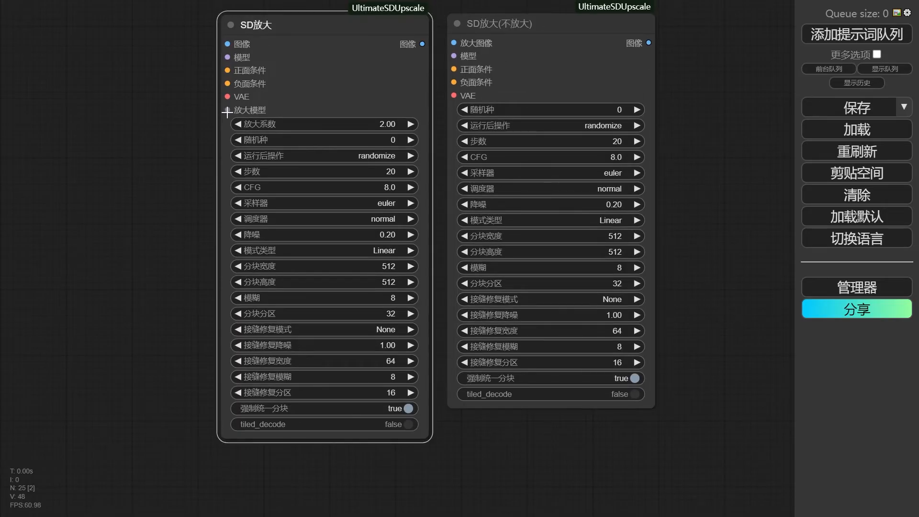
pyautogui.moveTo(227, 112); pyautogui.dragTo(329, 110)
pyautogui.click(514, 94)
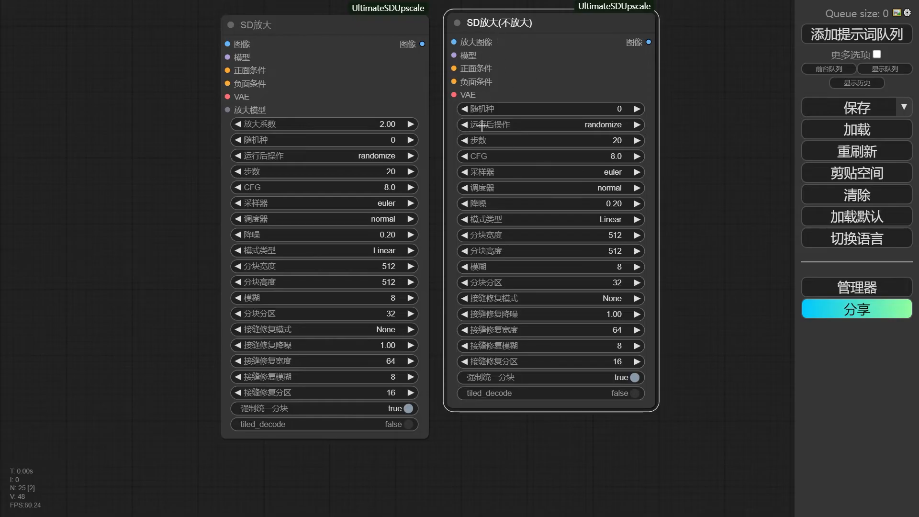
# Step: Delete the SD放大(不放大) node and move the SD放大 node toward the middle of the canvas
pyautogui.moveTo(516, 25); pyautogui.dragTo(515, 30)
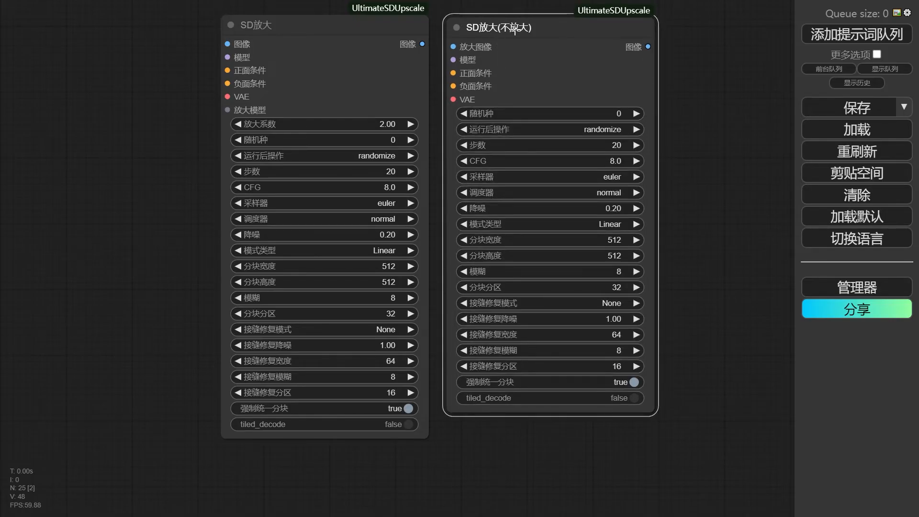
pyautogui.press('Delete')
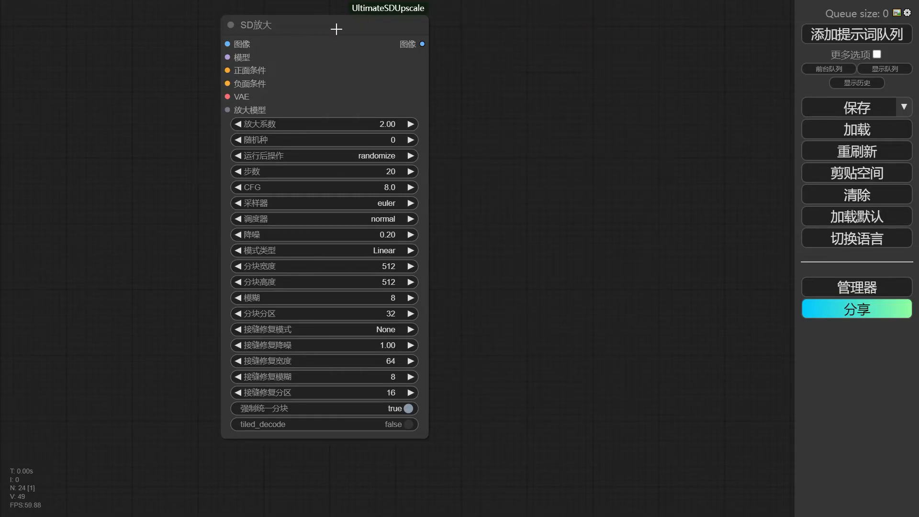
pyautogui.moveTo(335, 28); pyautogui.dragTo(451, 34)
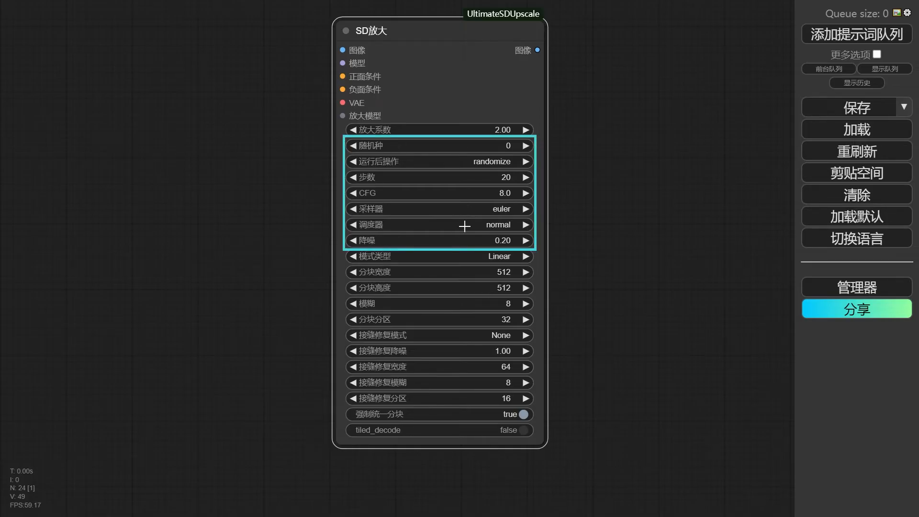
# Step: Set the SD放大 node's 降噪 to 0.2 and both its 分块宽度 and 分块高度 to 768
pyautogui.click(421, 240)
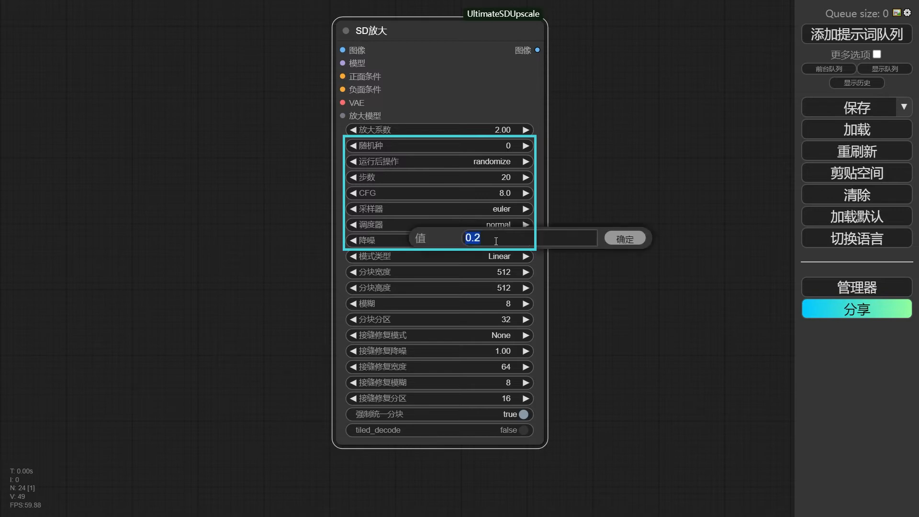
pyautogui.write('0.2')
pyautogui.press('Return')
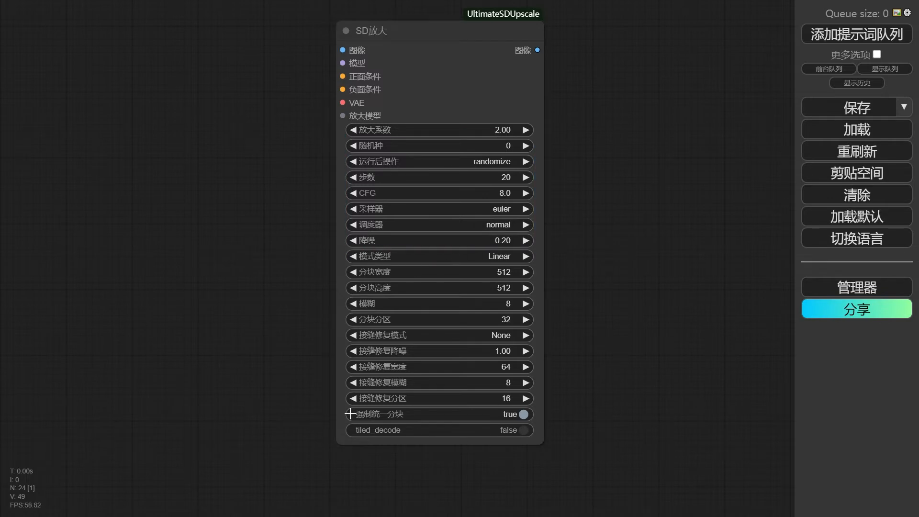
pyautogui.click(420, 272)
pyautogui.write('765')
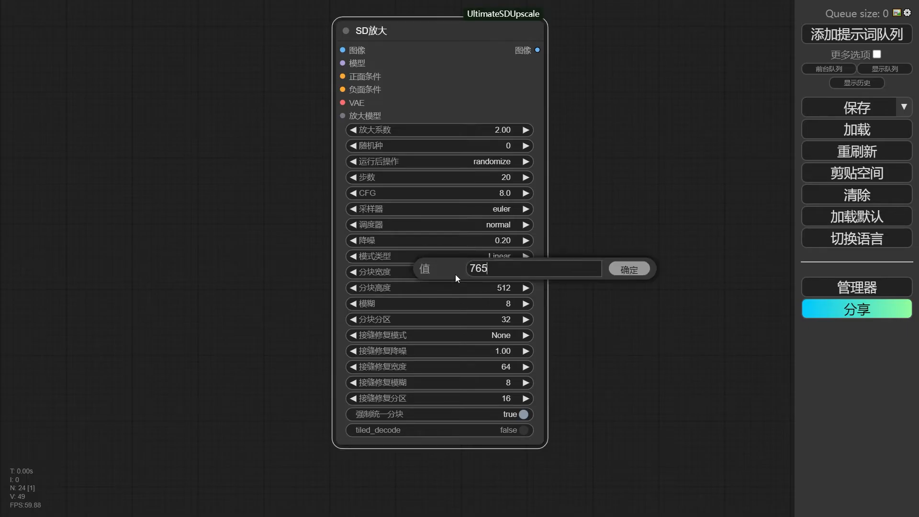
pyautogui.press('Return')
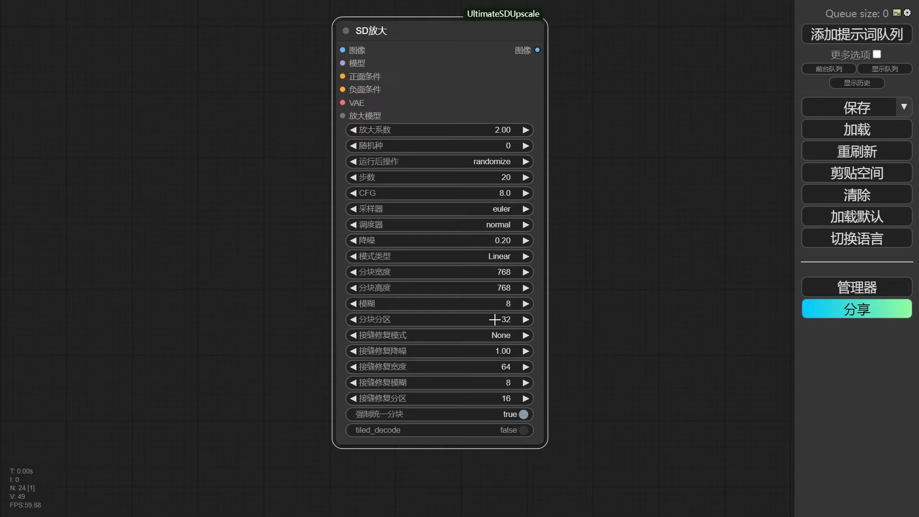
# Step: Try Band Pass as the SD放大 node's 接缝修复模式, reviewing the other modes, and return it to 无
pyautogui.click(455, 335)
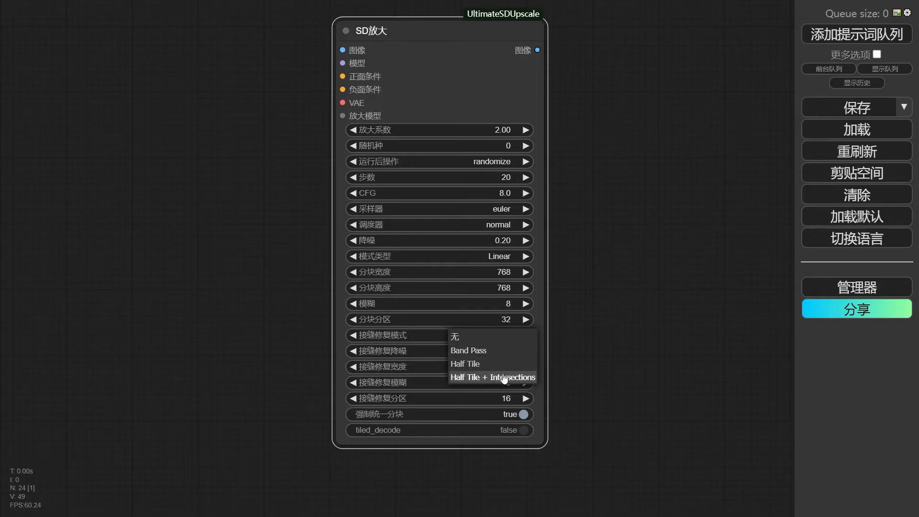
pyautogui.click(481, 354)
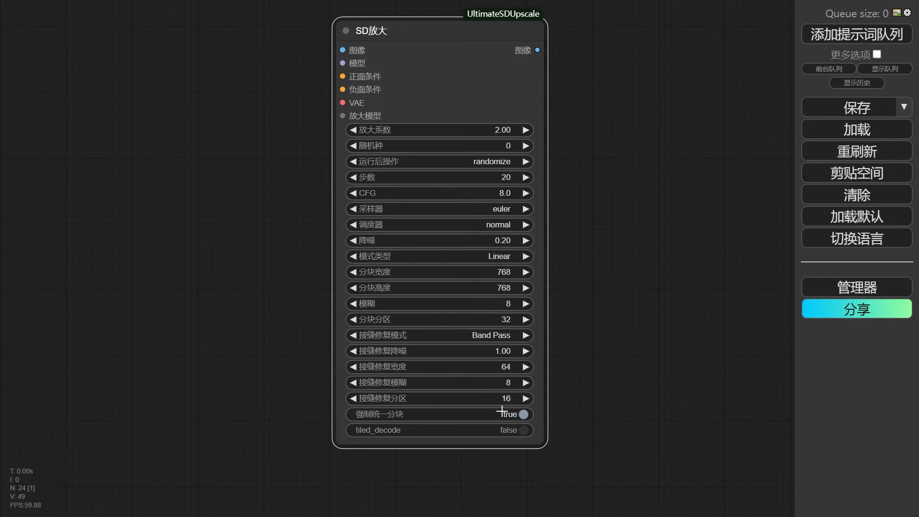
pyautogui.click(476, 336)
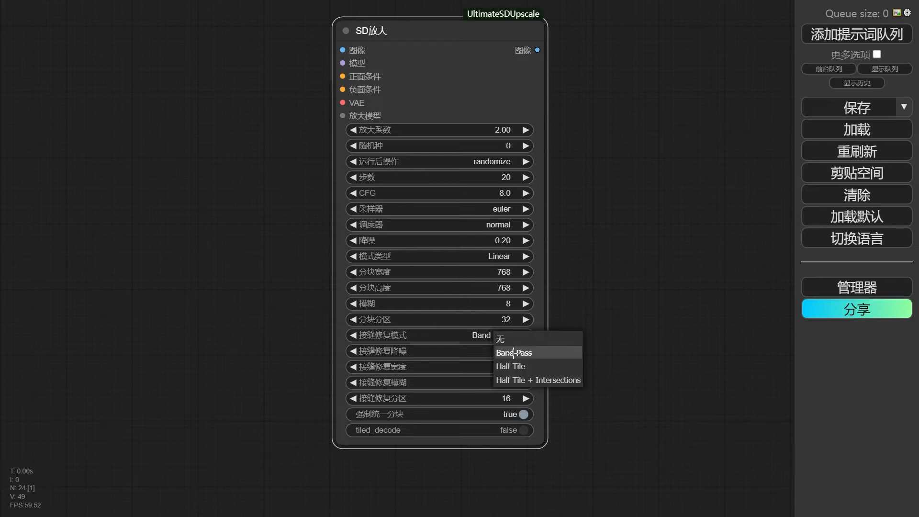
pyautogui.click(467, 336)
pyautogui.click(499, 341)
# Step: Add another 放大模型加载器 node with 4x-UltraSharp.pth and connect it to the SD放大 node's 放大模型 input
pyautogui.click(570, 170)
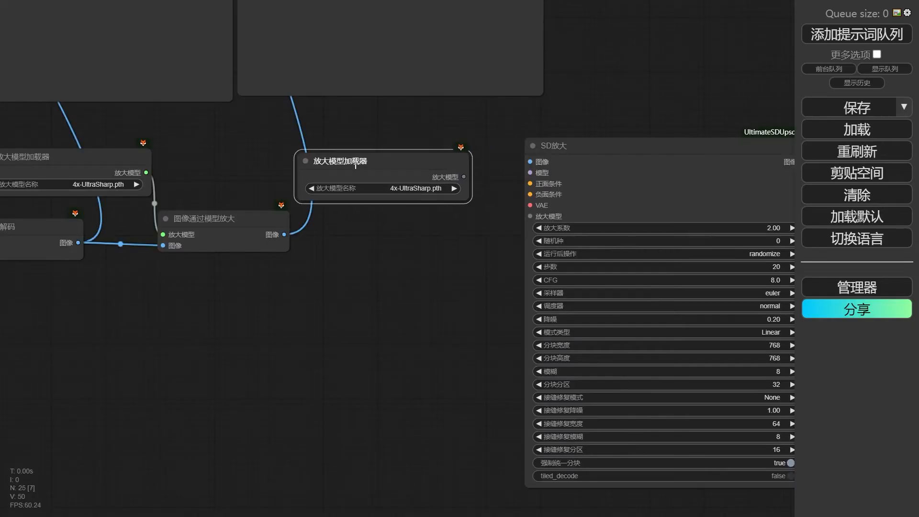
pyautogui.click(453, 175)
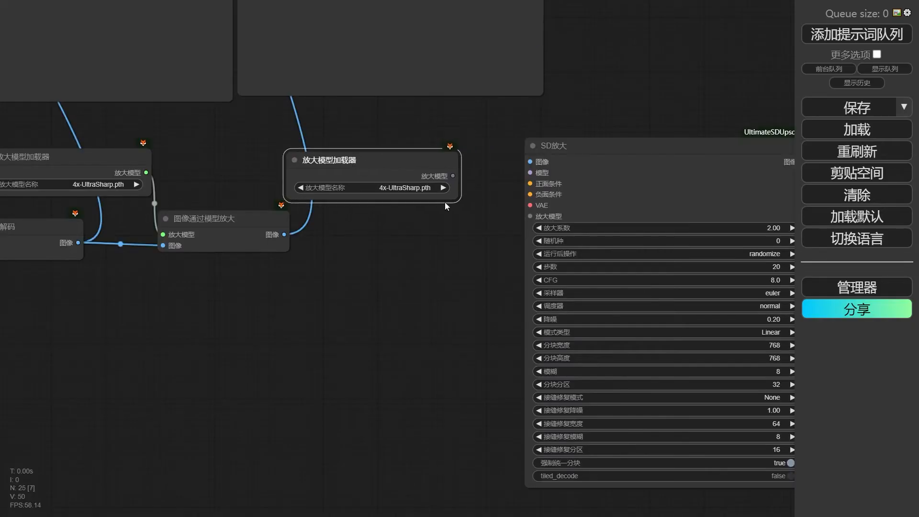
pyautogui.moveTo(454, 176); pyautogui.dragTo(530, 216)
# Step: Route the model, positive, negative and VAE links to the SD放大 node, and connect its 图像 input to the 图像通过模型放大 output
pyautogui.scroll(-5, 376, 229)
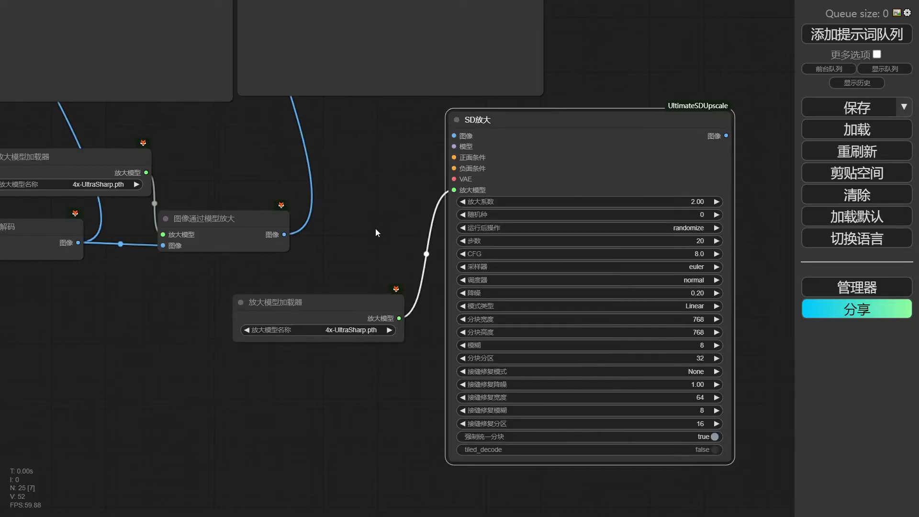
pyautogui.scroll(-5, 367, 225)
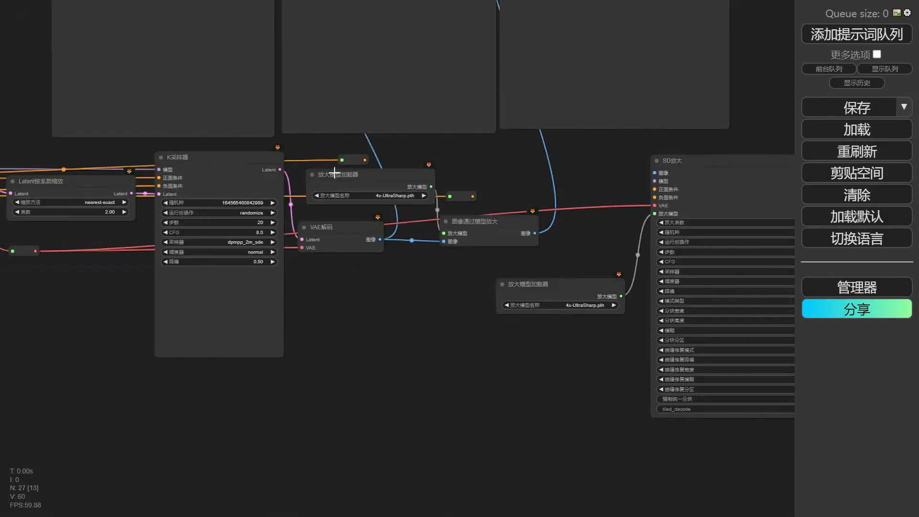
pyautogui.scroll(2, 582, 279)
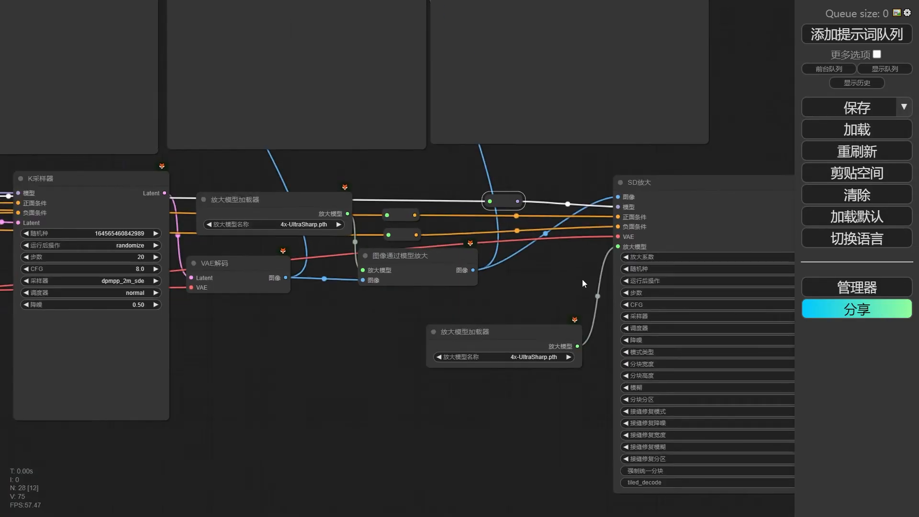
# Step: Move the 放大模型加载器 node that feeds SD放大 slightly up, closer beneath the 图像通过模型放大 node
pyautogui.moveTo(500, 334); pyautogui.dragTo(491, 313)
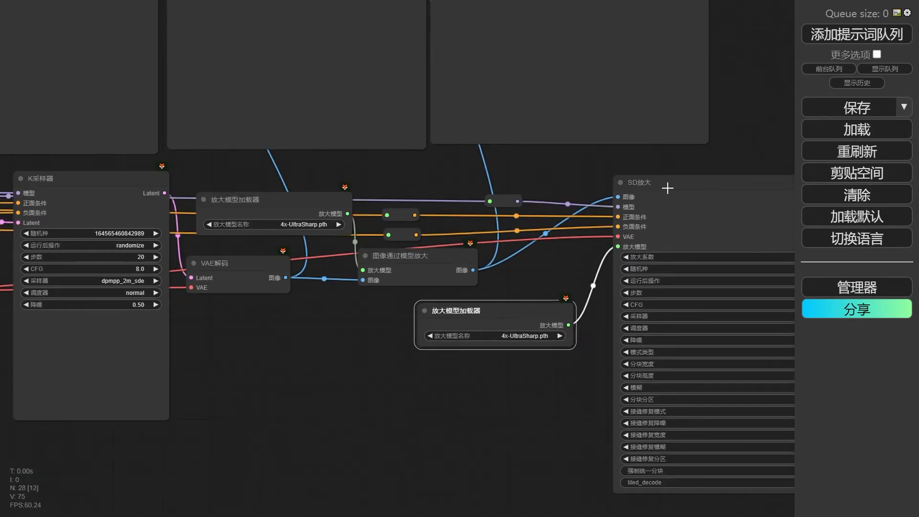
pyautogui.moveTo(668, 188); pyautogui.dragTo(679, 187)
# Step: Examine the links running from the upstream nodes into the SD放大 node's image, model, conditioning, VAE and upscale model inputs
pyautogui.scroll(-4, 555, 273)
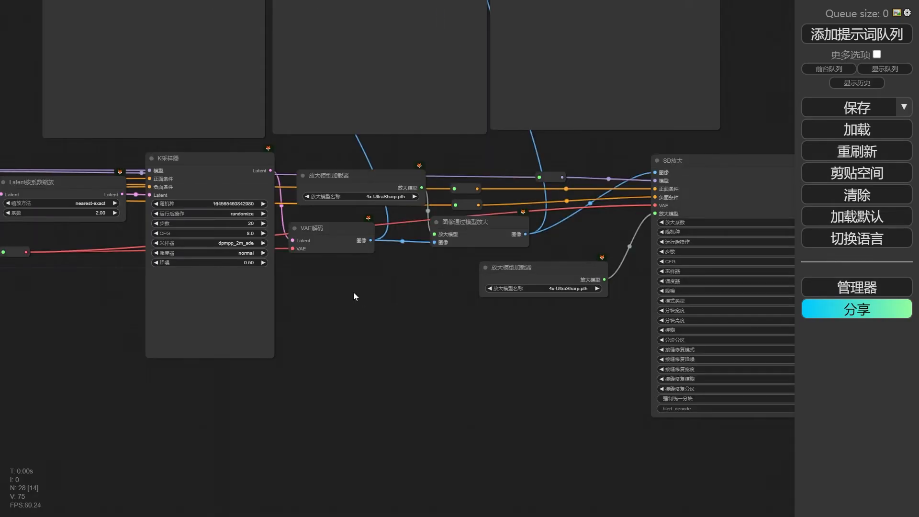
pyautogui.scroll(3, 353, 292)
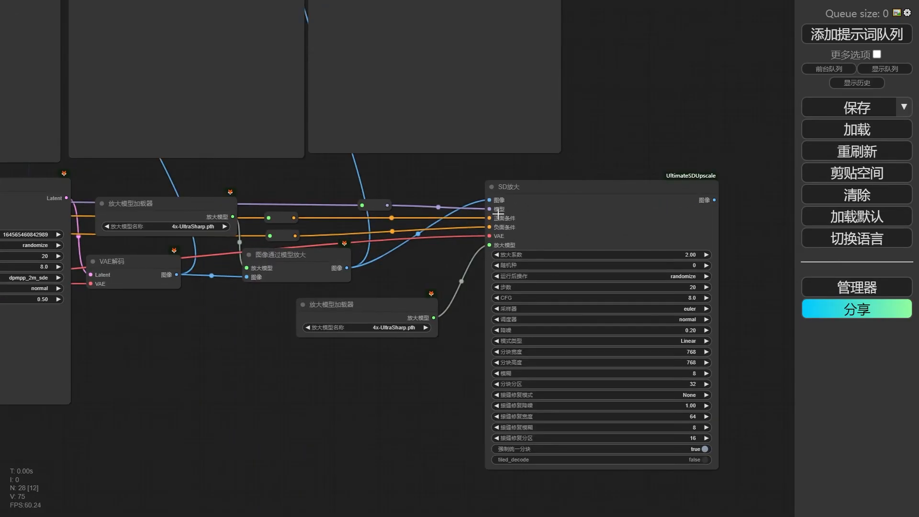
pyautogui.scroll(-4, 311, 341)
pyautogui.moveTo(311, 341); pyautogui.dragTo(421, 341)
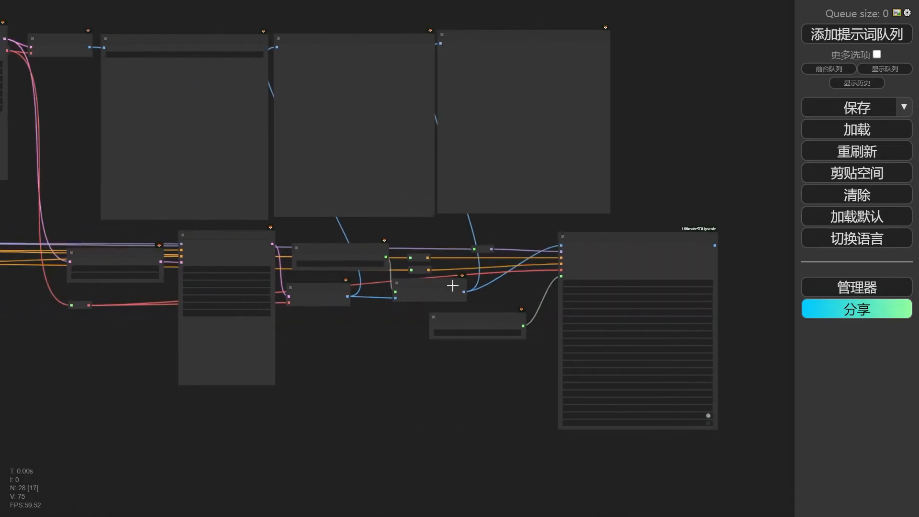
pyautogui.scroll(2, 573, 250)
pyautogui.moveTo(514, 229); pyautogui.dragTo(504, 257)
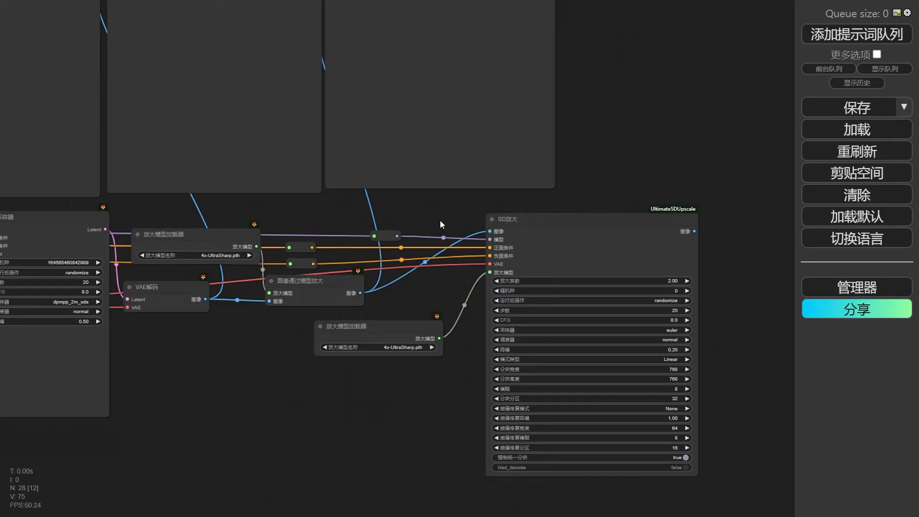
pyautogui.scroll(2, 441, 221)
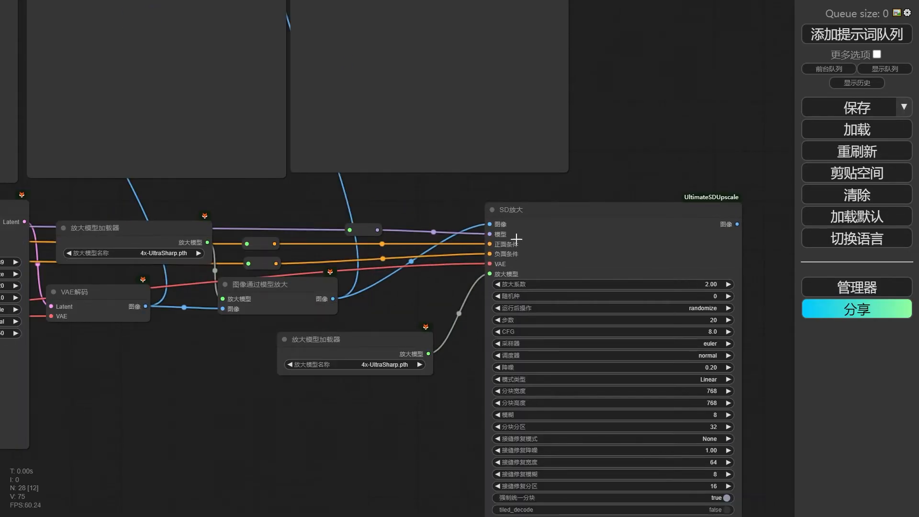
pyautogui.scroll(-1, 466, 269)
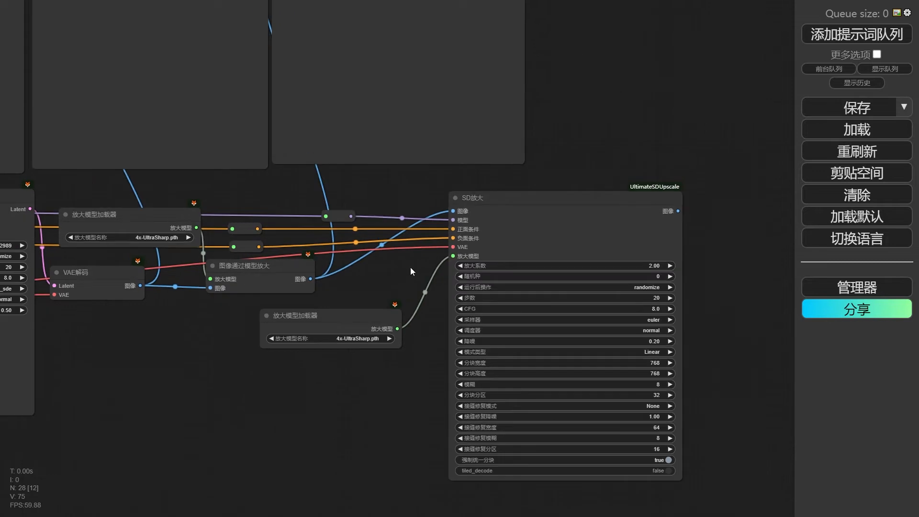
pyautogui.scroll(2, 410, 267)
pyautogui.moveTo(420, 249); pyautogui.dragTo(465, 232)
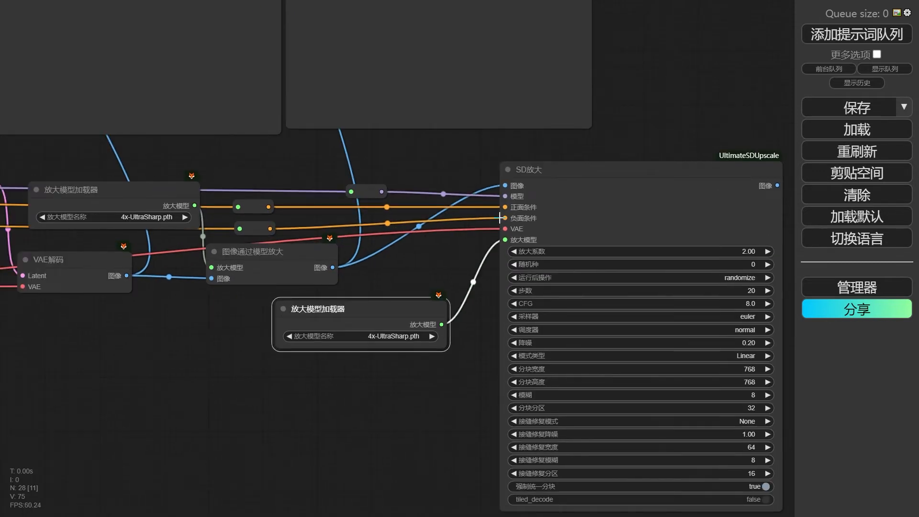
# Step: Nudge the 放大模型加载器 node feeding SD放大 slightly, and select the loader that feeds 图像通过模型放大
pyautogui.moveTo(365, 309); pyautogui.dragTo(360, 310)
pyautogui.click(158, 205)
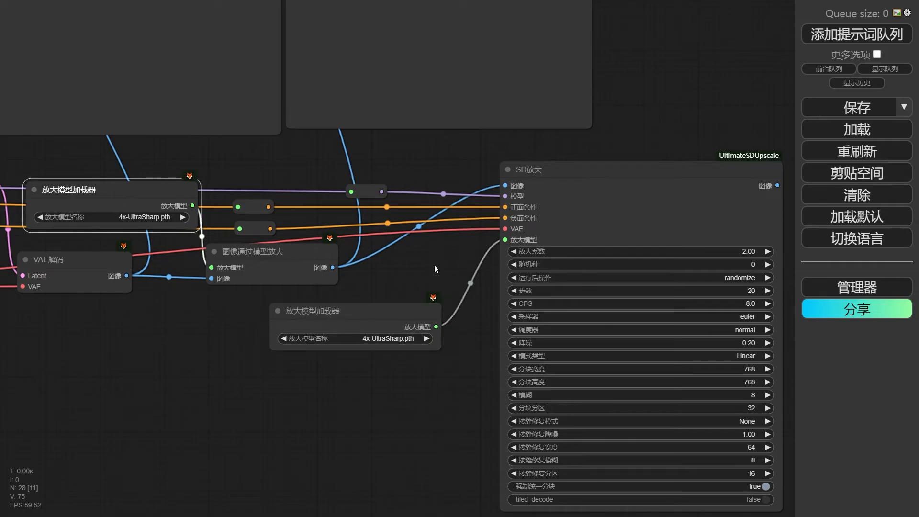
pyautogui.scroll(-5, 597, 268)
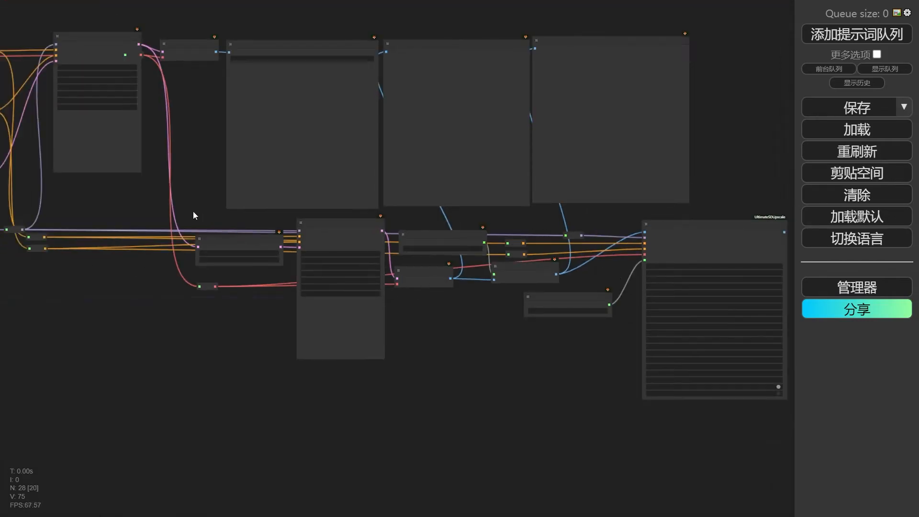
pyautogui.moveTo(194, 211); pyautogui.dragTo(182, 229)
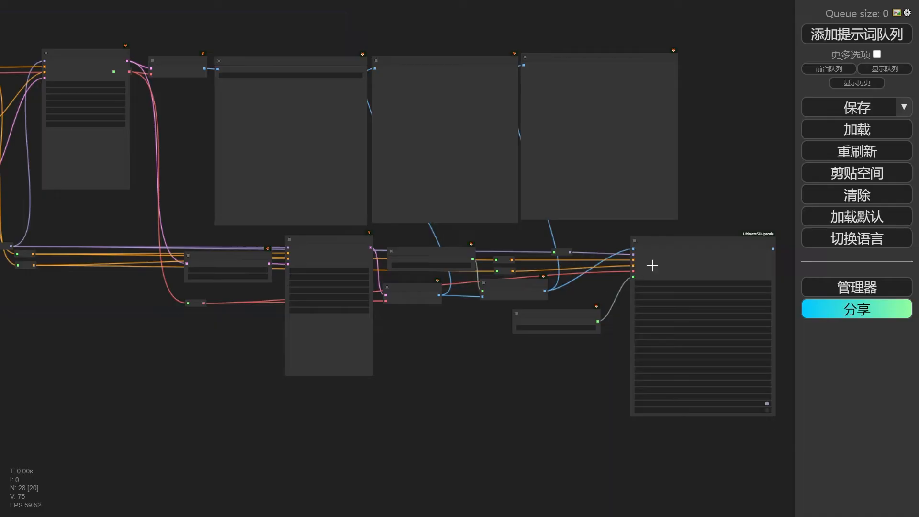
# Step: Add a preview image (预览图像) node fed by the image output of the SD放大 node
pyautogui.scroll(6, 595, 291)
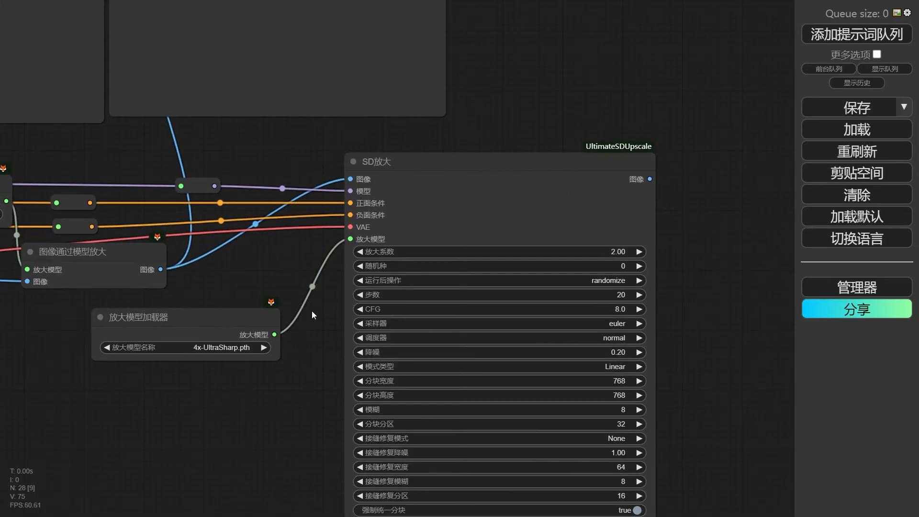
pyautogui.scroll(-3, 313, 312)
pyautogui.moveTo(278, 286); pyautogui.dragTo(535, 300)
pyautogui.scroll(-3, 383, 307)
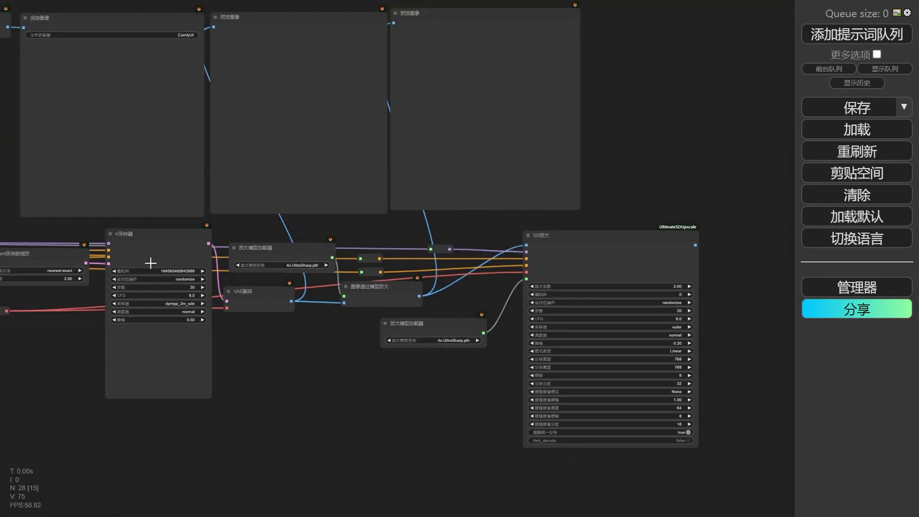
pyautogui.hscroll(-5, 165, 301)
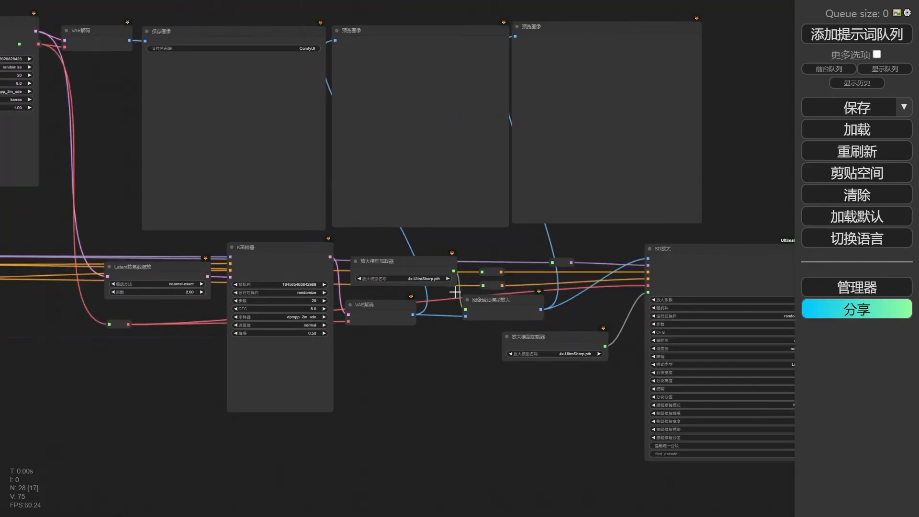
pyautogui.hscroll(10, 454, 292)
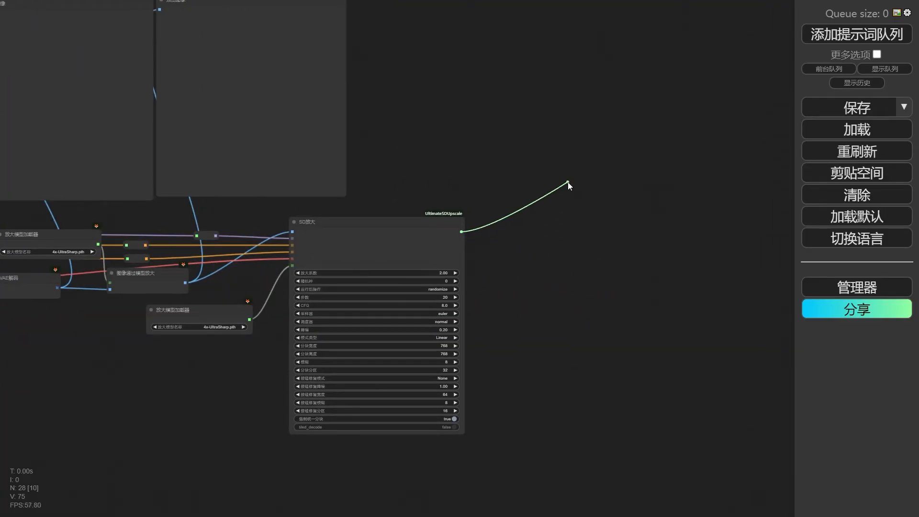
pyautogui.moveTo(568, 182); pyautogui.dragTo(568, 182)
pyautogui.click(584, 287)
pyautogui.scroll(2, 389, 277)
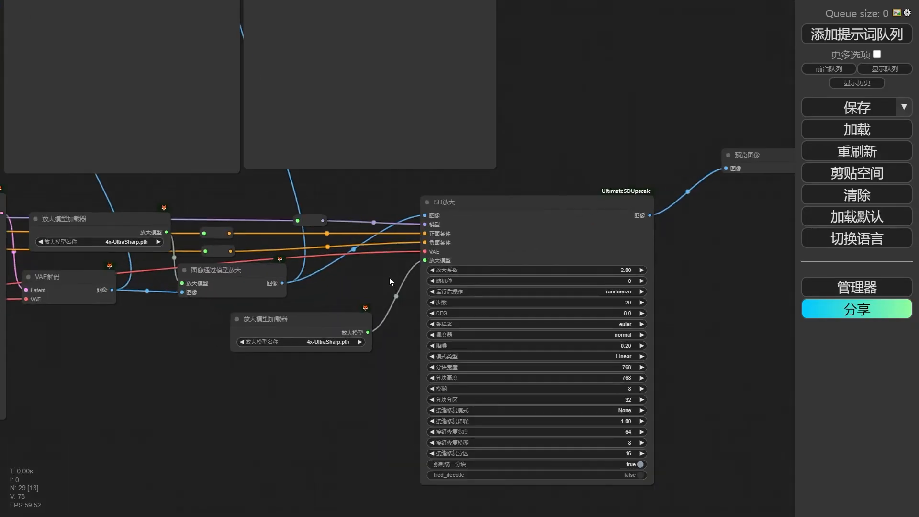
# Step: Shift the lower VAE解码 node slightly away from the K采样器 node that feeds it
pyautogui.hscroll(-4, 365, 280)
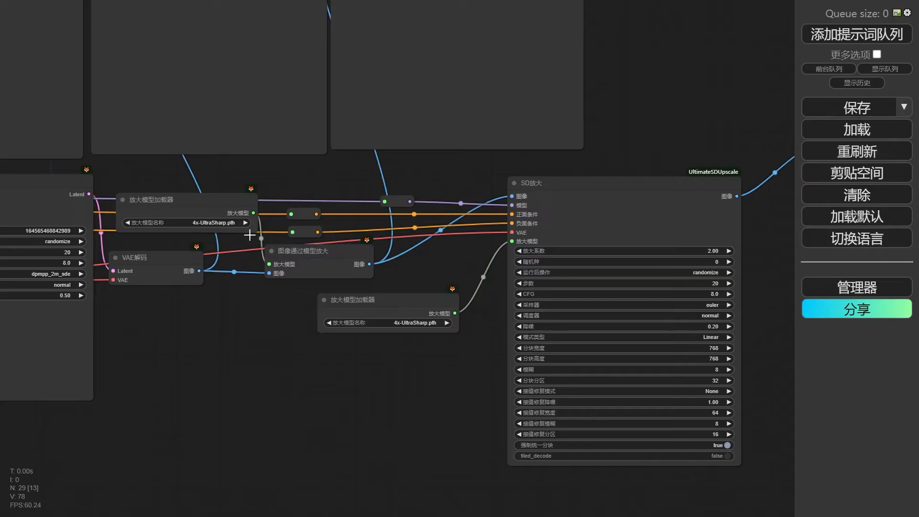
pyautogui.hscroll(-10, 238, 286)
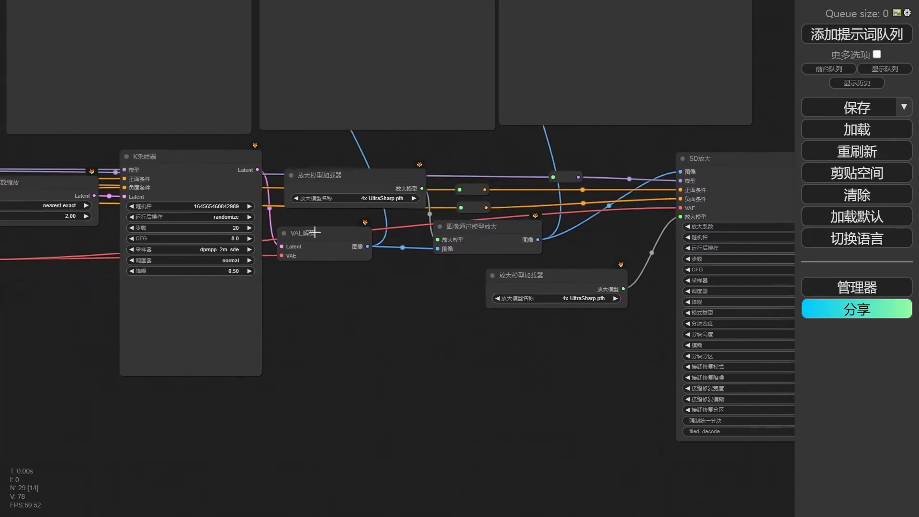
pyautogui.hscroll(3, 454, 288)
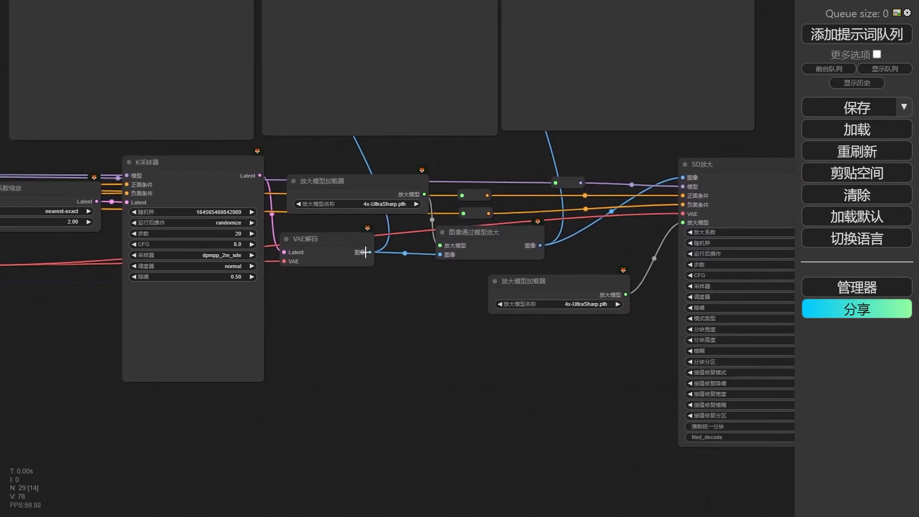
pyautogui.moveTo(329, 243); pyautogui.dragTo(353, 245)
pyautogui.hscroll(4, 335, 287)
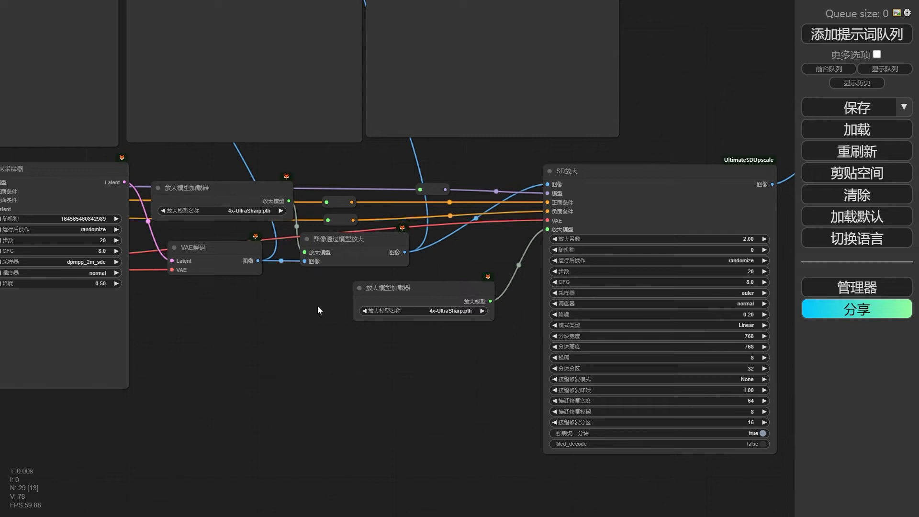
pyautogui.moveTo(213, 245); pyautogui.dragTo(209, 245)
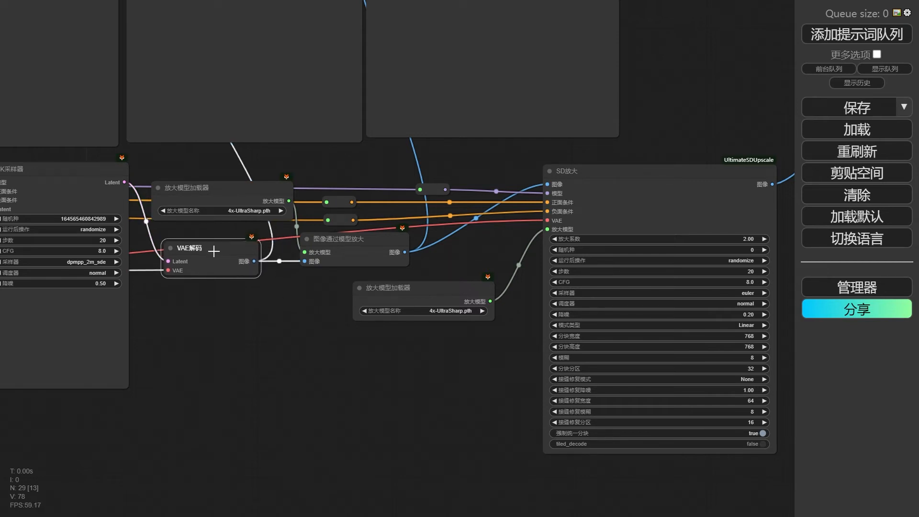
# Step: Connect the lower VAE解码 node's image output directly to the SD放大 node's image input, bypassing the 图像通过模型放大 node
pyautogui.moveTo(667, 146); pyautogui.dragTo(596, 165)
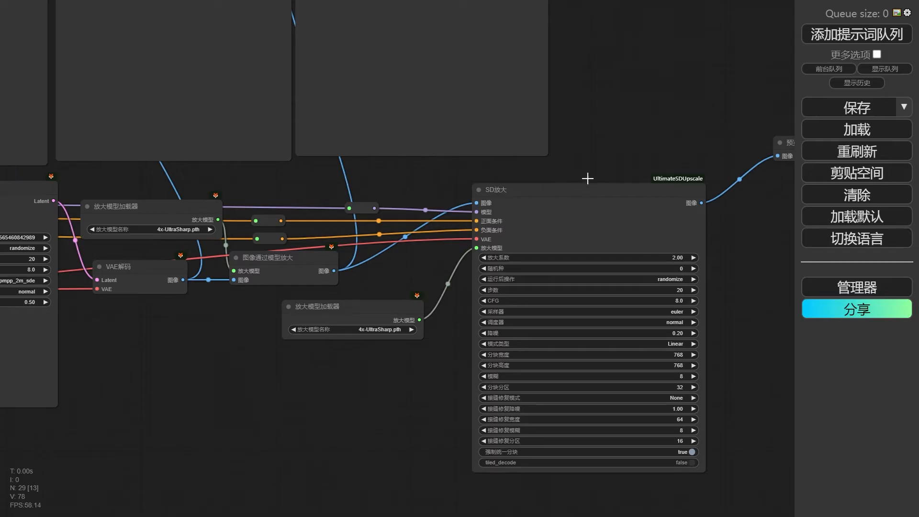
pyautogui.click(152, 213)
pyautogui.click(261, 257)
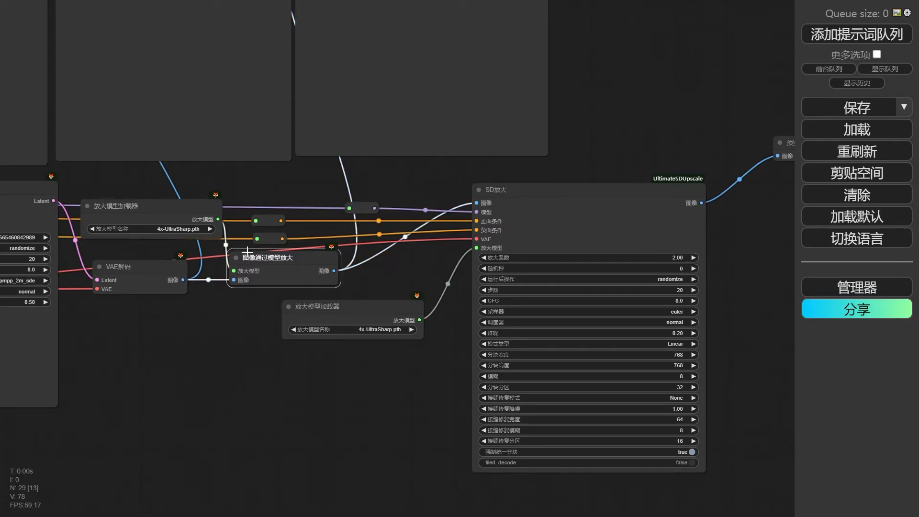
pyautogui.click(160, 212)
pyautogui.click(276, 259)
pyautogui.moveTo(184, 280); pyautogui.dragTo(477, 203)
pyautogui.scroll(1, 283, 309)
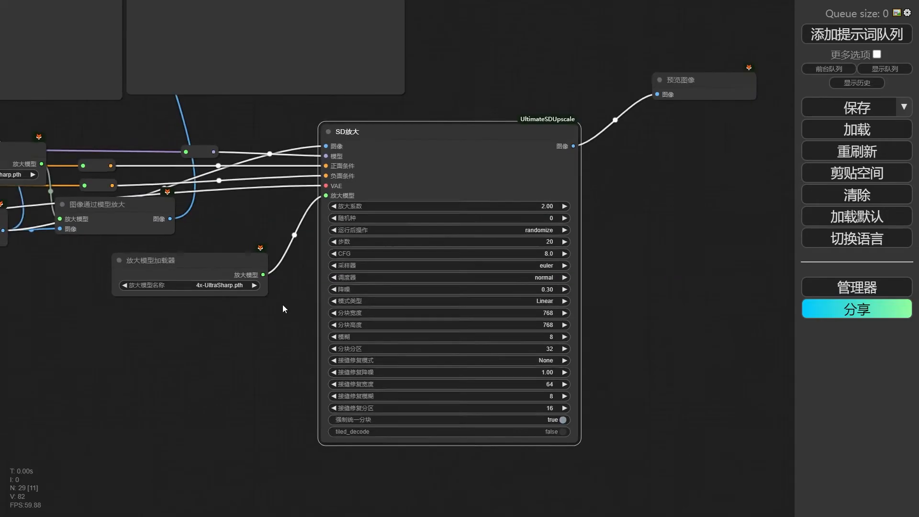
# Step: Set the upscale factor (放大系数) of the SD放大 node to 3
pyautogui.moveTo(282, 309); pyautogui.dragTo(306, 316)
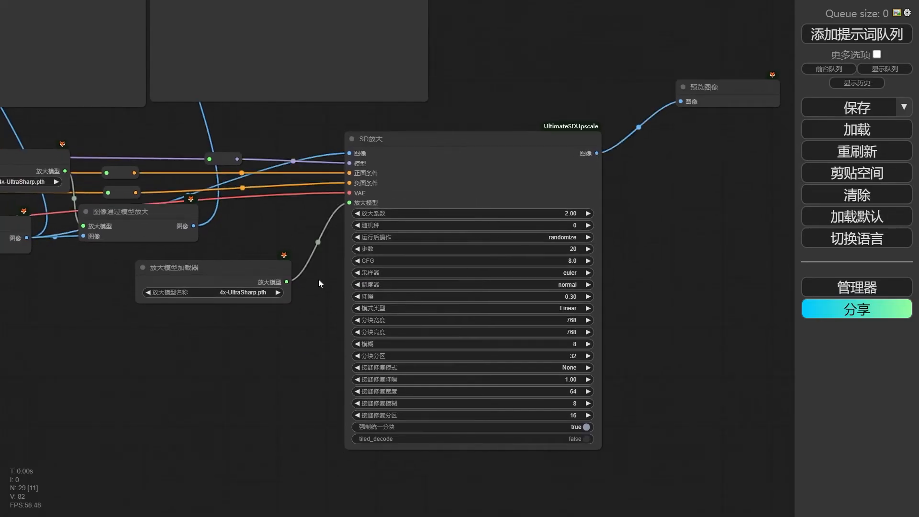
pyautogui.scroll(1, 219, 260)
pyautogui.moveTo(311, 221); pyautogui.dragTo(281, 219)
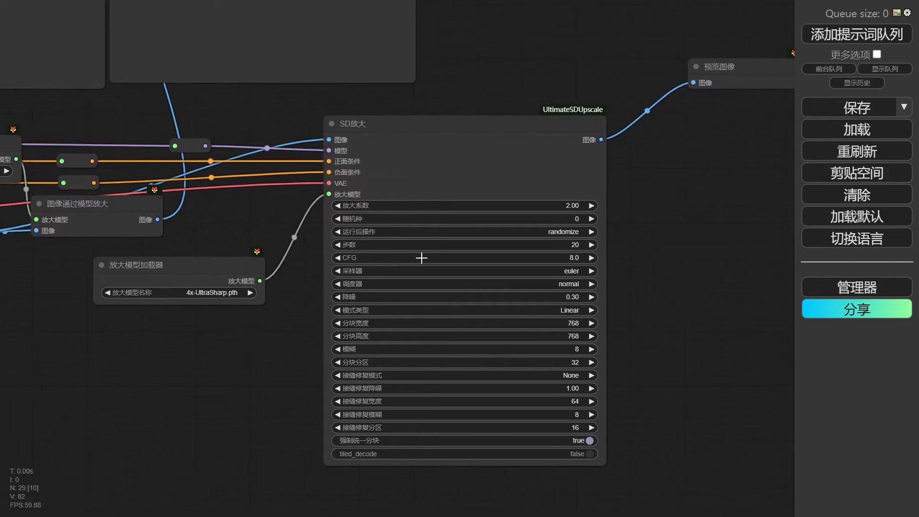
pyautogui.click(572, 207)
pyautogui.write('3')
pyautogui.press('Return')
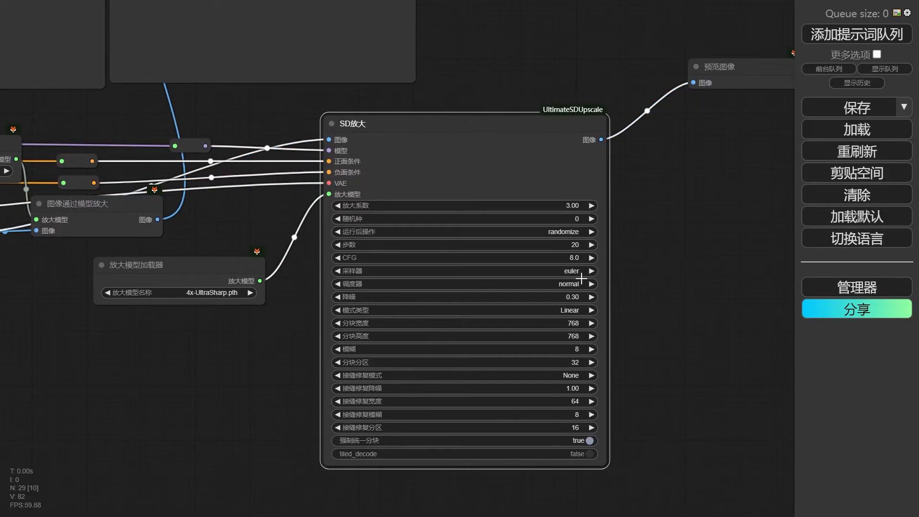
# Step: Set the SD放大 node's sampler (采样器) to dpmpp_2m_sde and its denoise (降噪) to 0.3
pyautogui.click(579, 271)
pyautogui.click(598, 352)
pyautogui.moveTo(650, 272); pyautogui.dragTo(609, 268)
pyautogui.click(536, 294)
pyautogui.click(612, 294)
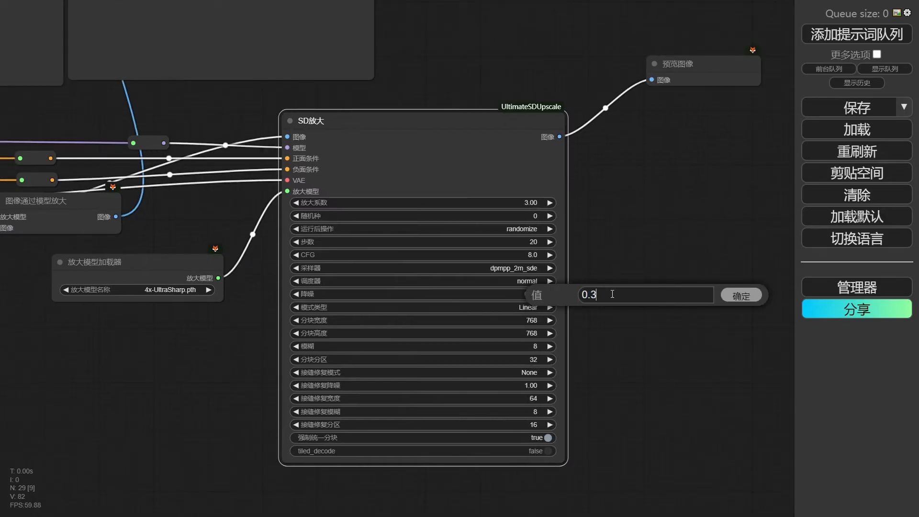
pyautogui.click(738, 296)
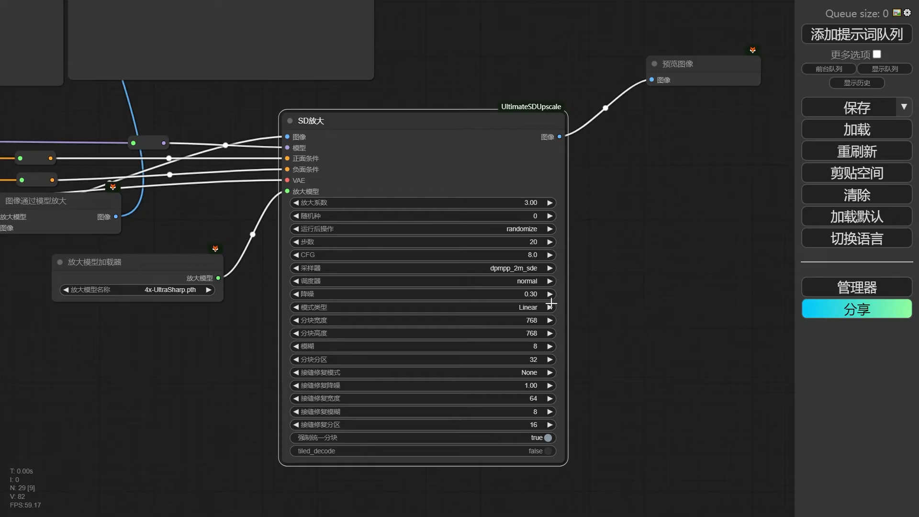
# Step: Place the new preview image node in the row beside the other previews and queue the workflow
pyautogui.scroll(-5, 603, 306)
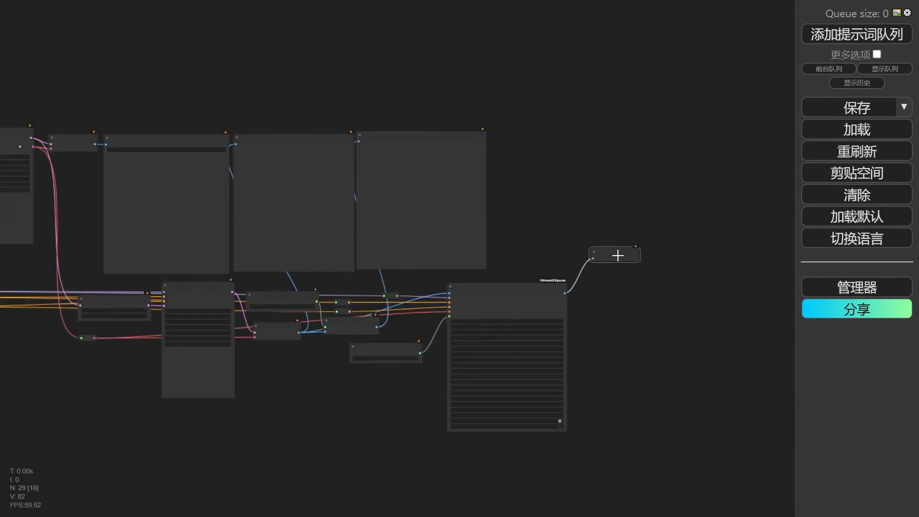
pyautogui.moveTo(624, 264); pyautogui.dragTo(518, 136)
pyautogui.hotkey('ctrl', 'Return')
pyautogui.scroll(5, 734, 290)
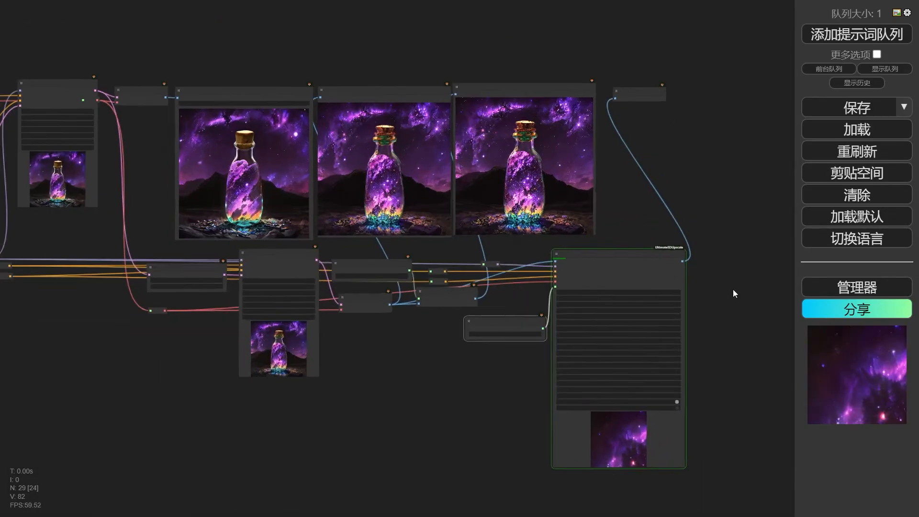
pyautogui.scroll(3, 724, 325)
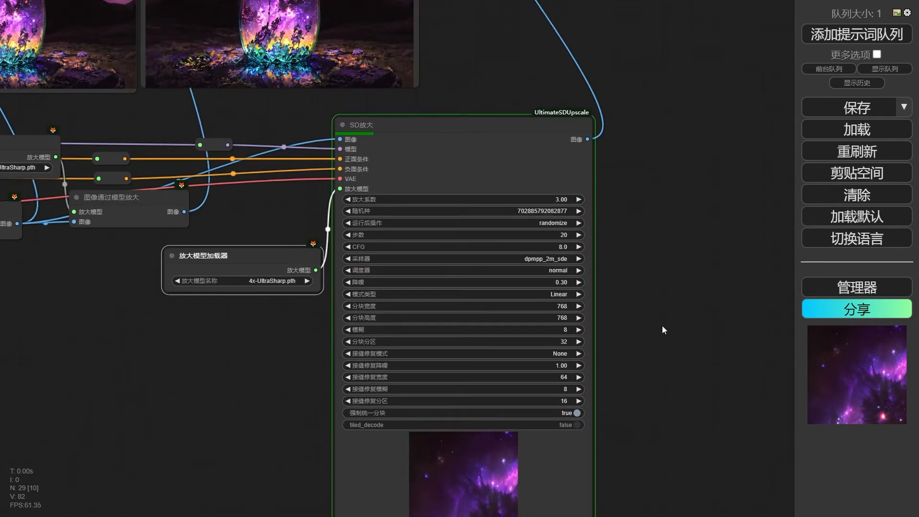
pyautogui.moveTo(662, 325); pyautogui.dragTo(682, 266)
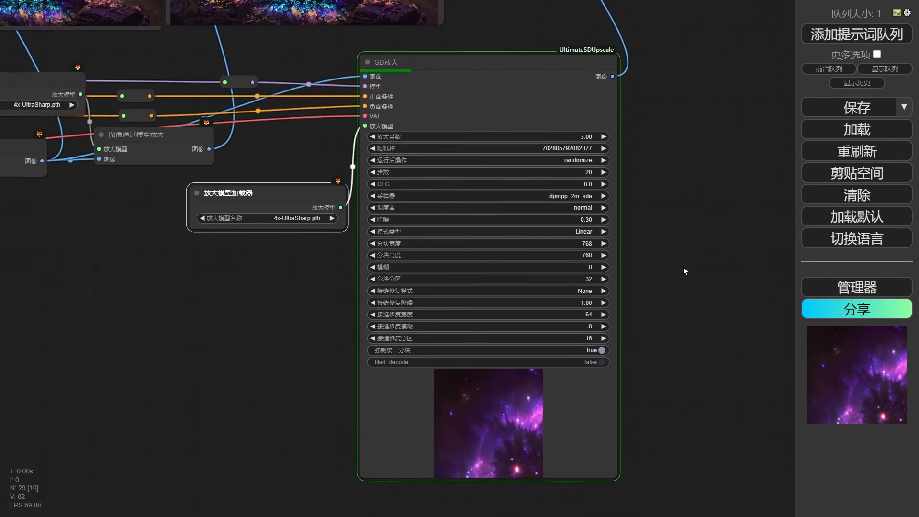
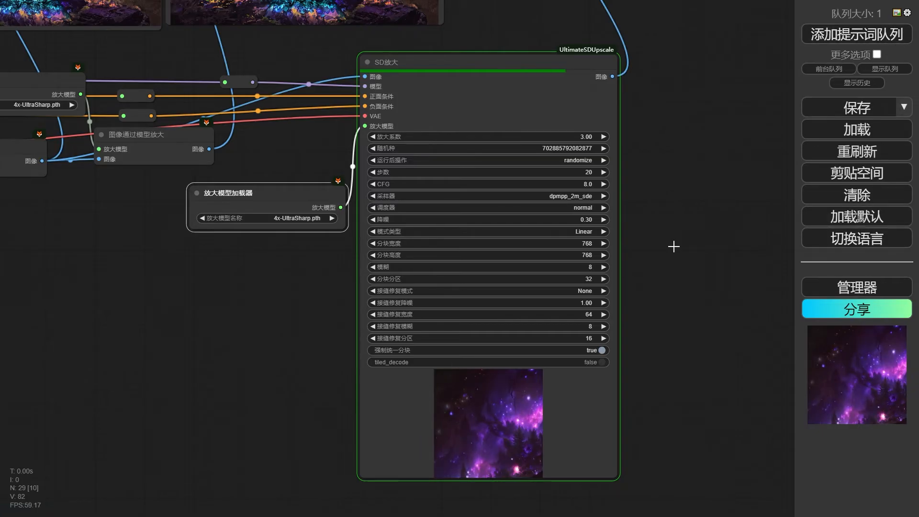
# Step: Check the preview method (预览方法) options in the ComfyUI manager, keeping 自动 selected, and close the manager
pyautogui.click(855, 287)
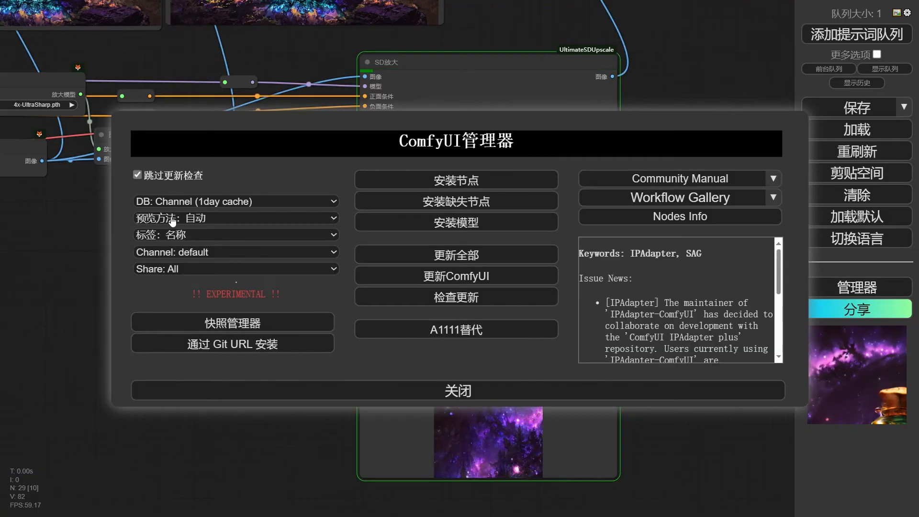
pyautogui.click(181, 221)
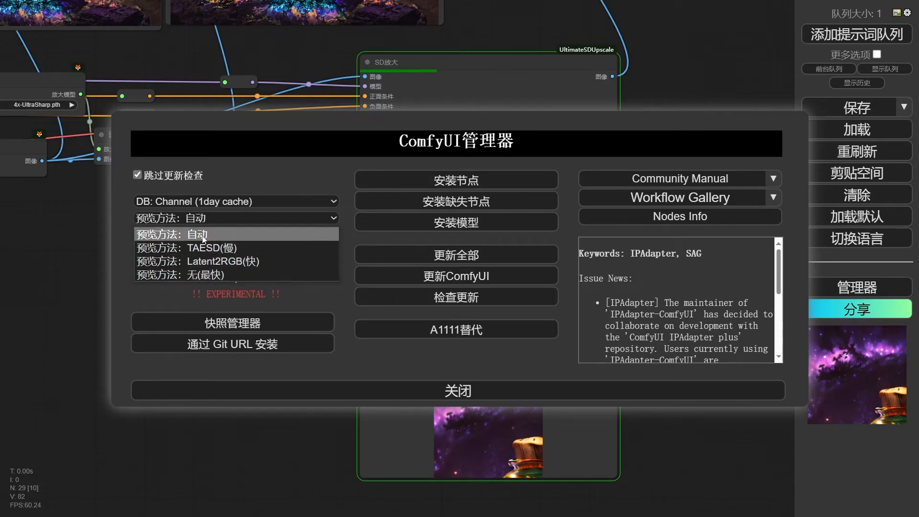
pyautogui.press('Escape')
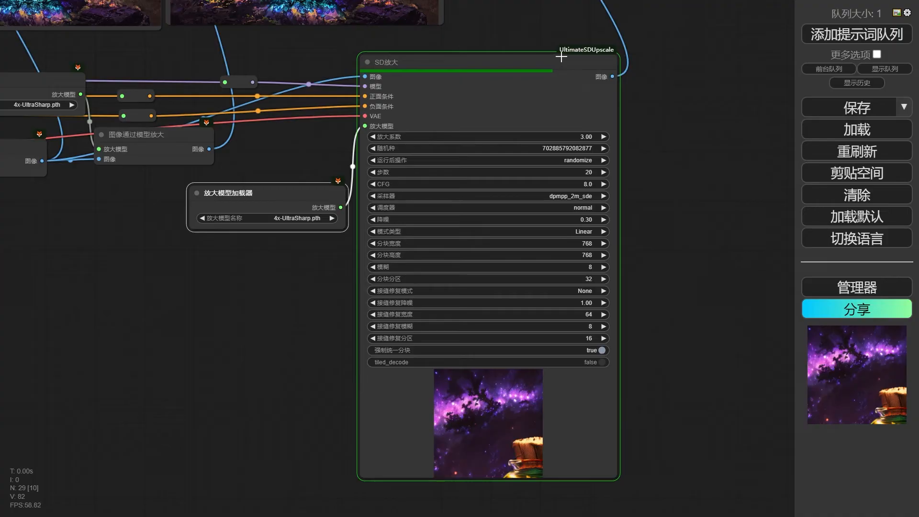
# Step: Examine the source badges above the nodes and the manager's badge (标签) options, keep 名称, and return to the whole workflow
pyautogui.scroll(3, 651, 43)
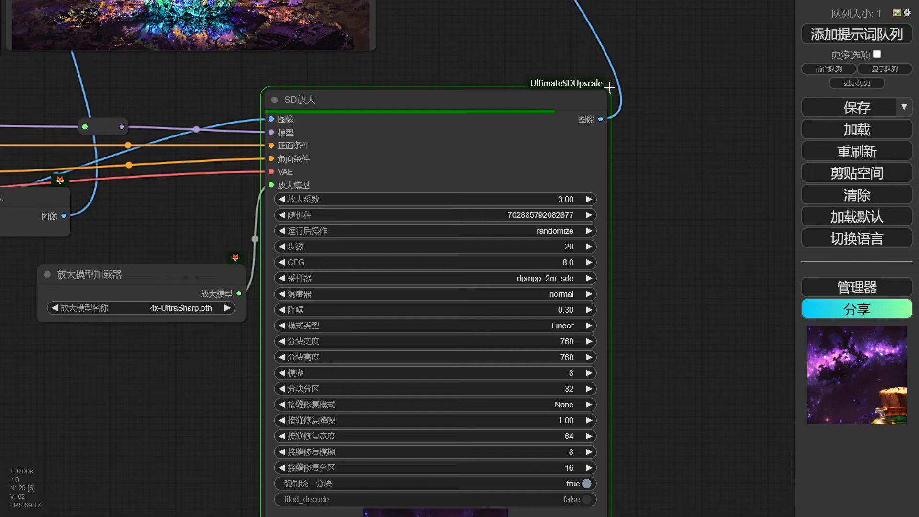
pyautogui.scroll(-3, 479, 144)
pyautogui.scroll(5, 426, 182)
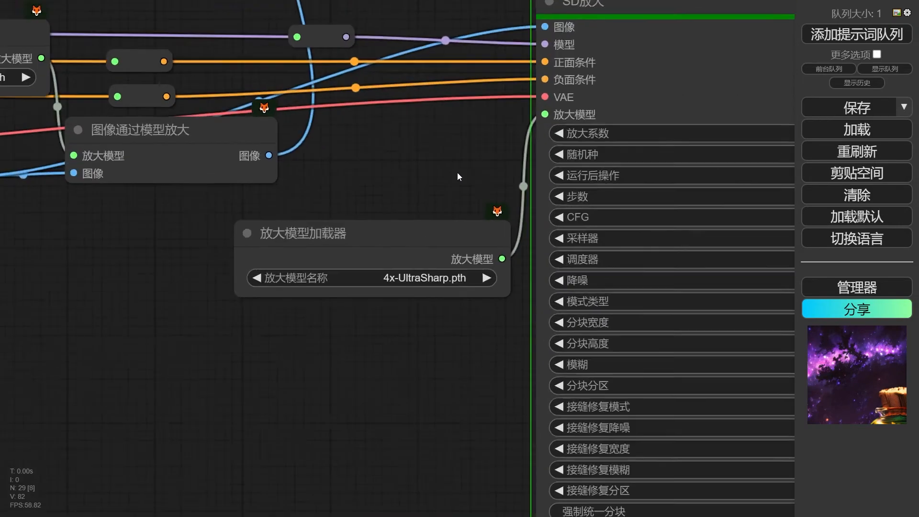
pyautogui.scroll(-5, 479, 213)
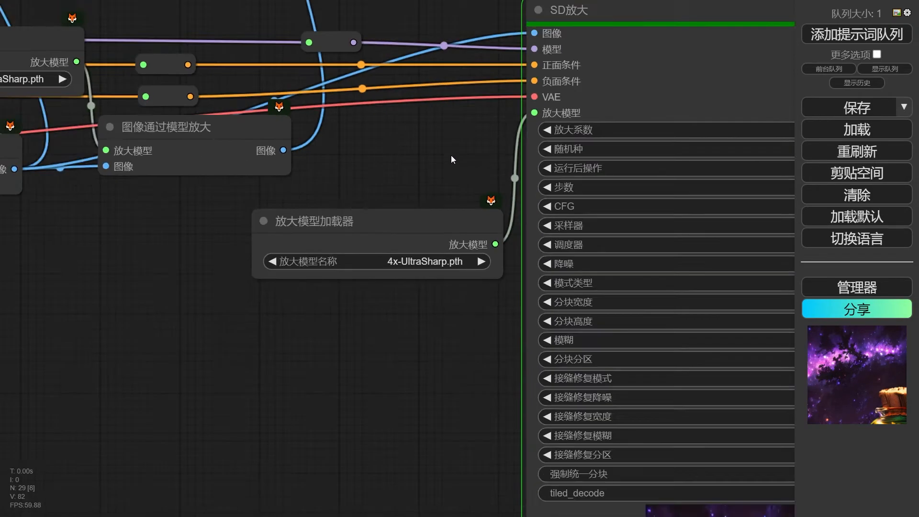
pyautogui.moveTo(440, 150); pyautogui.dragTo(382, 185)
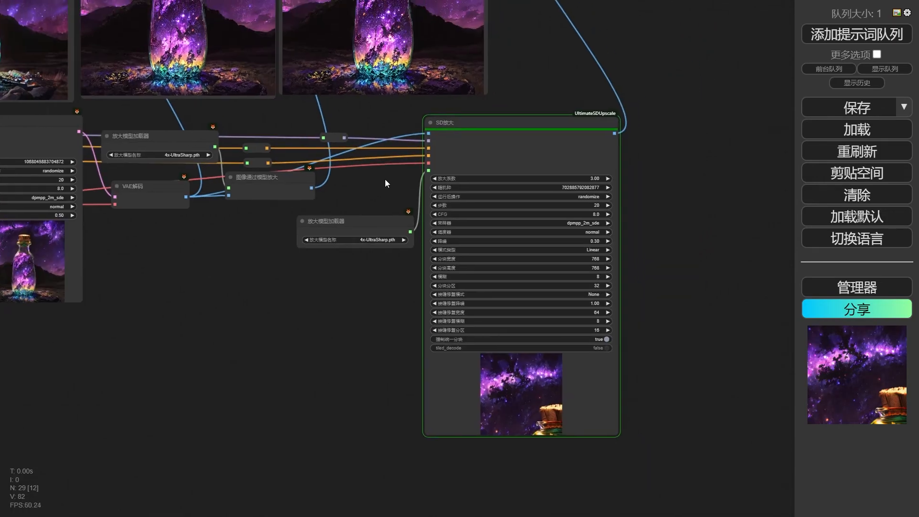
pyautogui.click(857, 287)
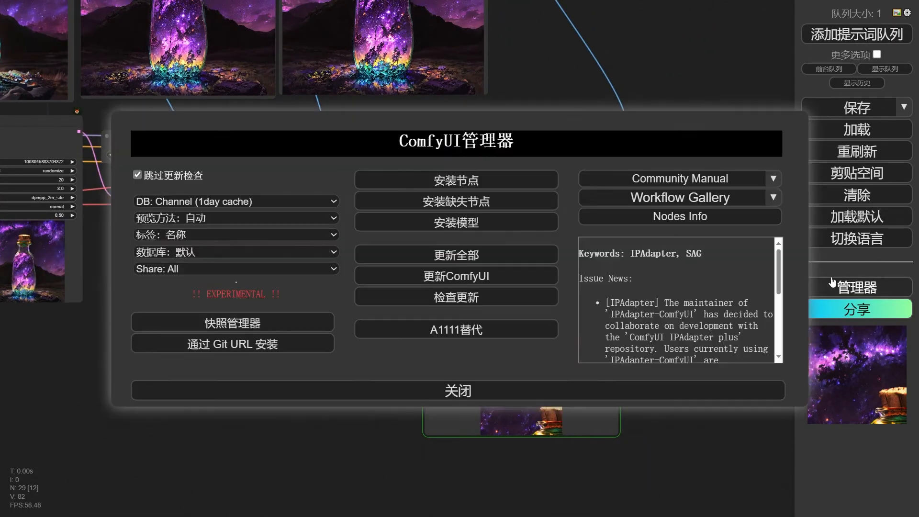
pyautogui.click(195, 235)
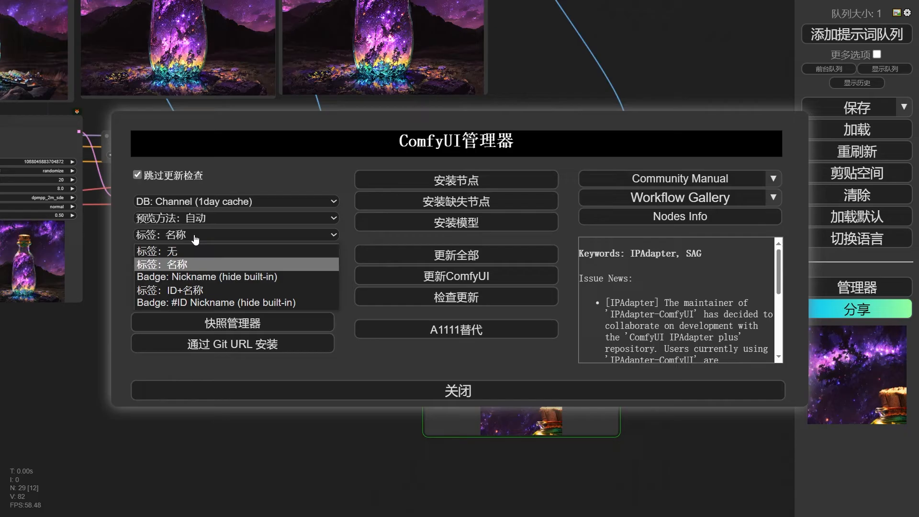
pyautogui.click(202, 270)
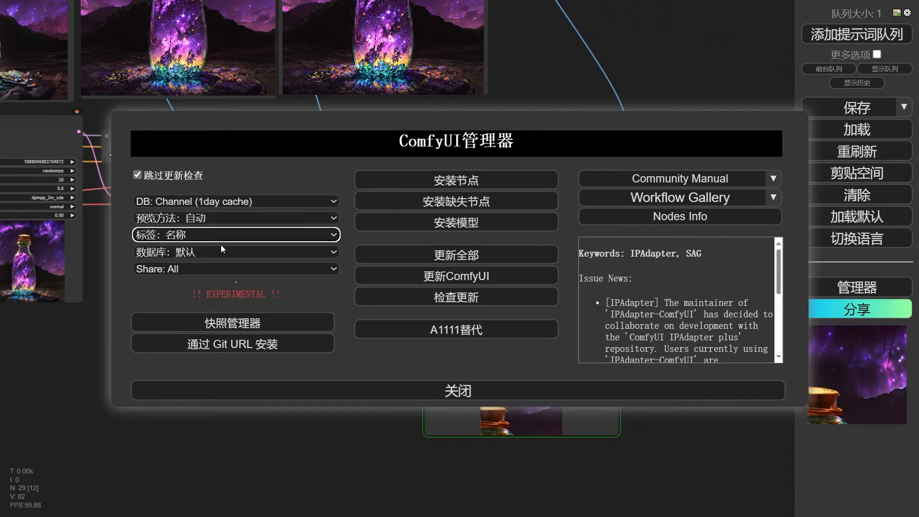
pyautogui.press('Escape')
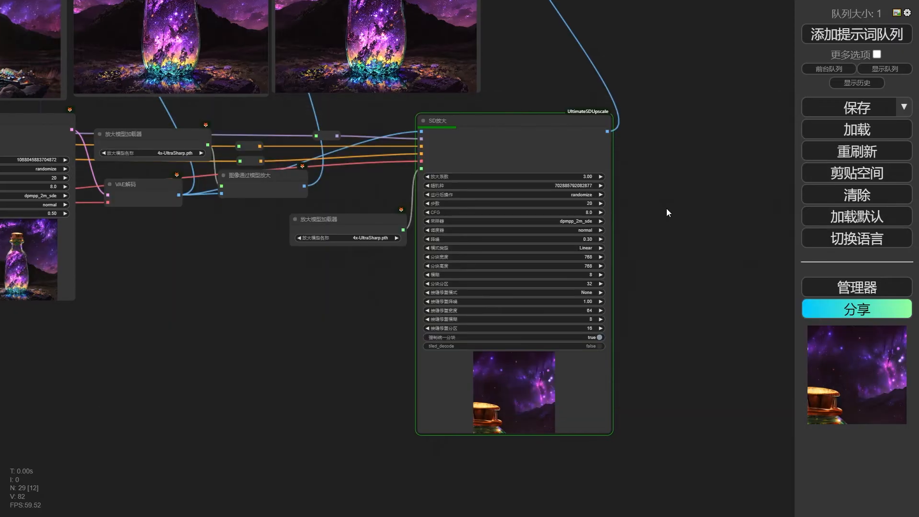
pyautogui.scroll(-8, 304, 285)
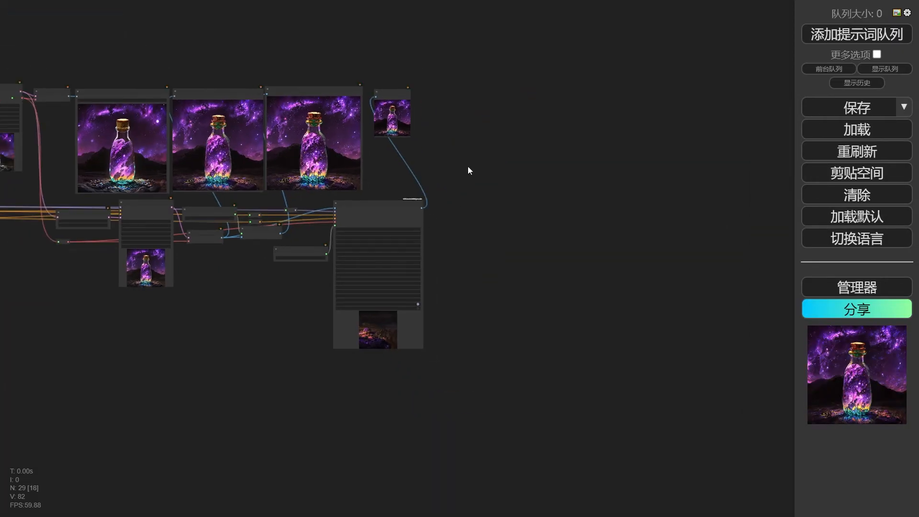
# Step: Examine the row of preview images up close, comparing bottle and background detail between the model upscale and the SD放大 result
pyautogui.moveTo(468, 171); pyautogui.dragTo(571, 241)
pyautogui.scroll(4, 572, 241)
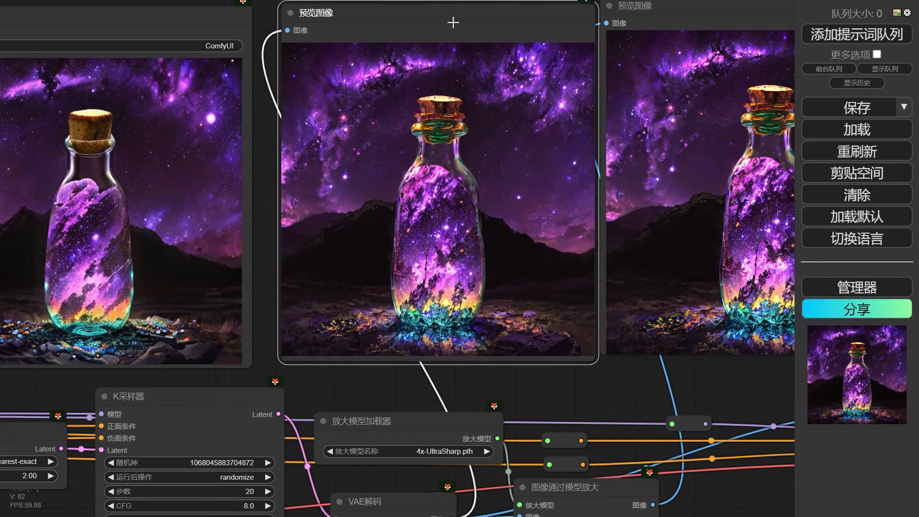
pyautogui.moveTo(452, 21); pyautogui.dragTo(438, 22)
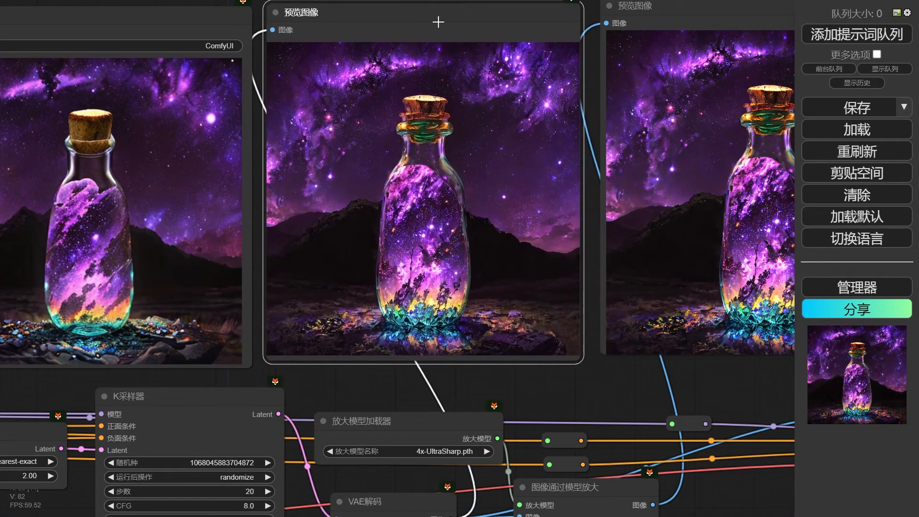
pyautogui.moveTo(582, 363); pyautogui.dragTo(354, 372)
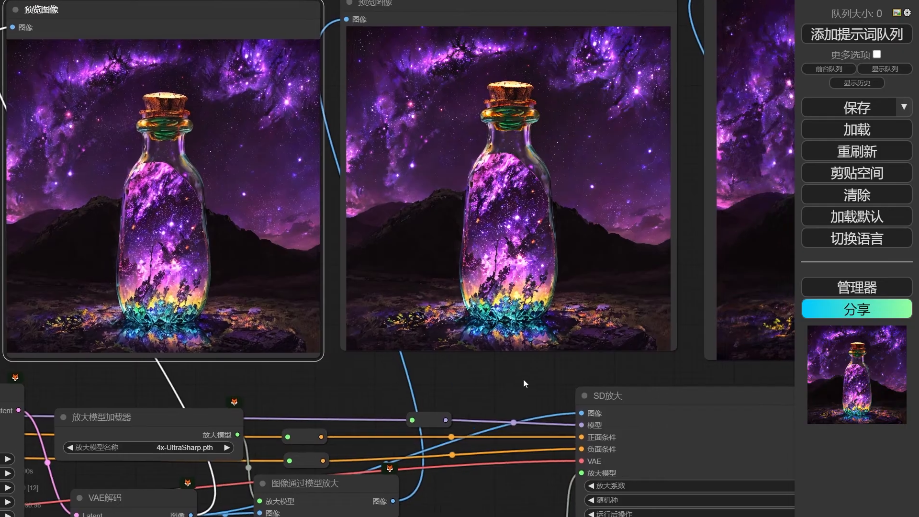
pyautogui.click(524, 379)
pyautogui.scroll(-2, 372, 376)
pyautogui.scroll(5, 618, 242)
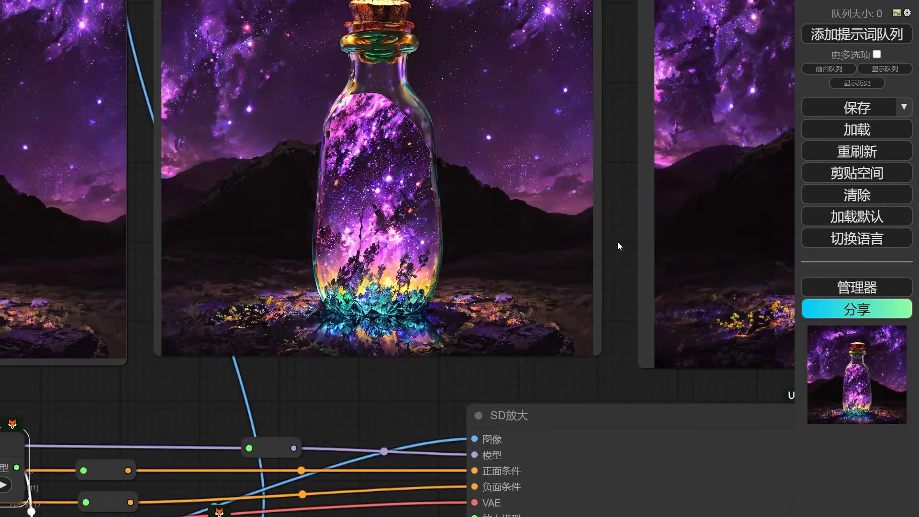
pyautogui.scroll(1, 633, 283)
pyautogui.scroll(-2, 613, 239)
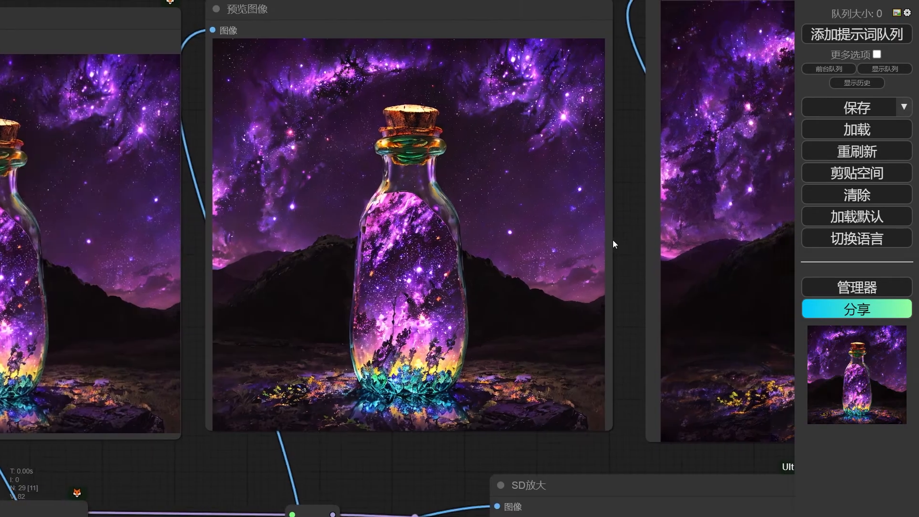
pyautogui.moveTo(613, 240); pyautogui.dragTo(390, 259)
pyautogui.scroll(-3, 516, 239)
pyautogui.scroll(5, 398, 242)
pyautogui.scroll(-1, 392, 261)
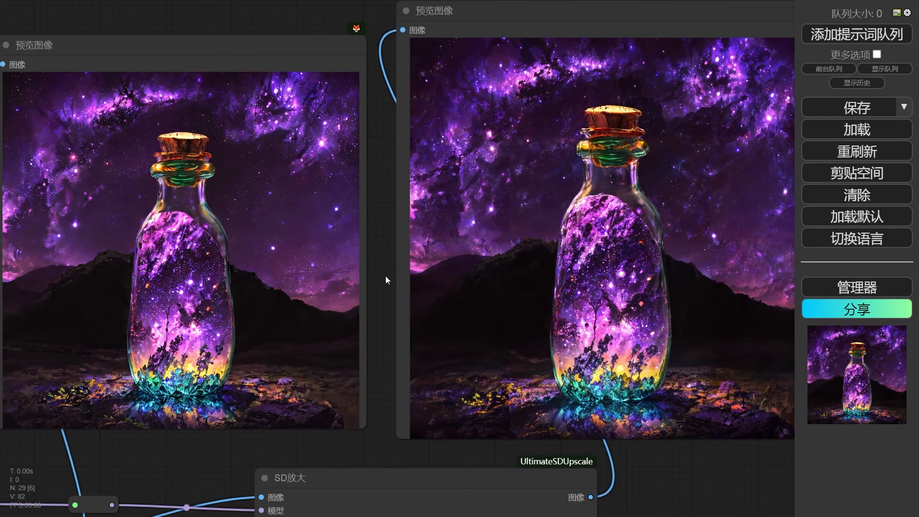
# Step: Compare the 3072×3072 and 4096×4096 images at full size in their browser tabs, and close both tabs
pyautogui.click(349, 417)
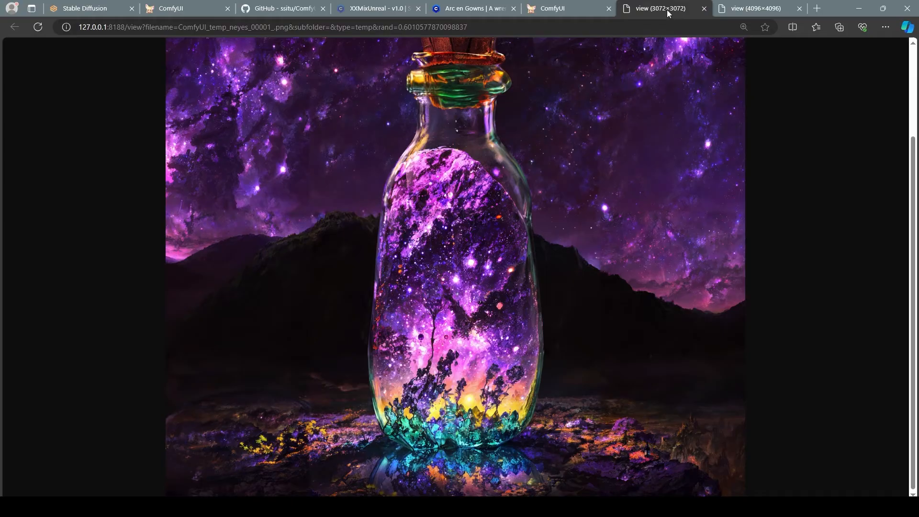
pyautogui.scroll(3, 372, 241)
pyautogui.scroll(-3, 372, 241)
pyautogui.scroll(2, 370, 236)
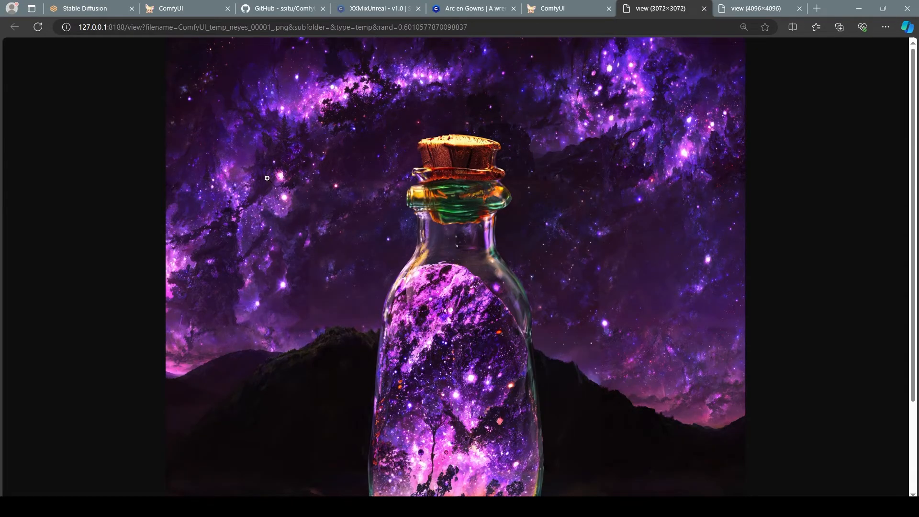
pyautogui.scroll(-2, 473, 205)
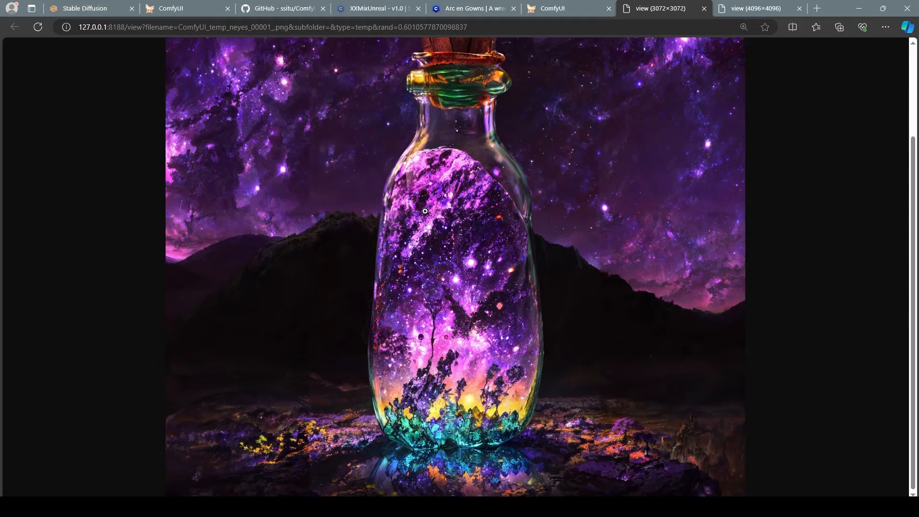
pyautogui.click(752, 10)
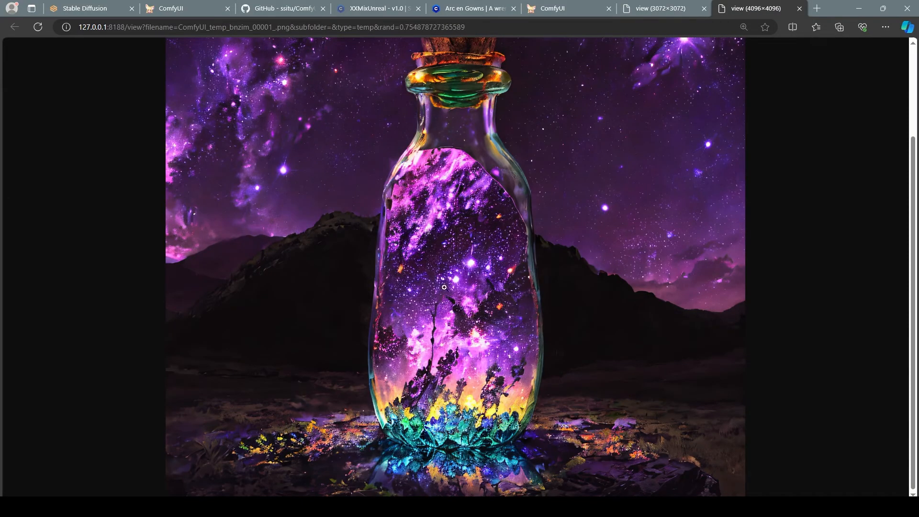
pyautogui.click(645, 12)
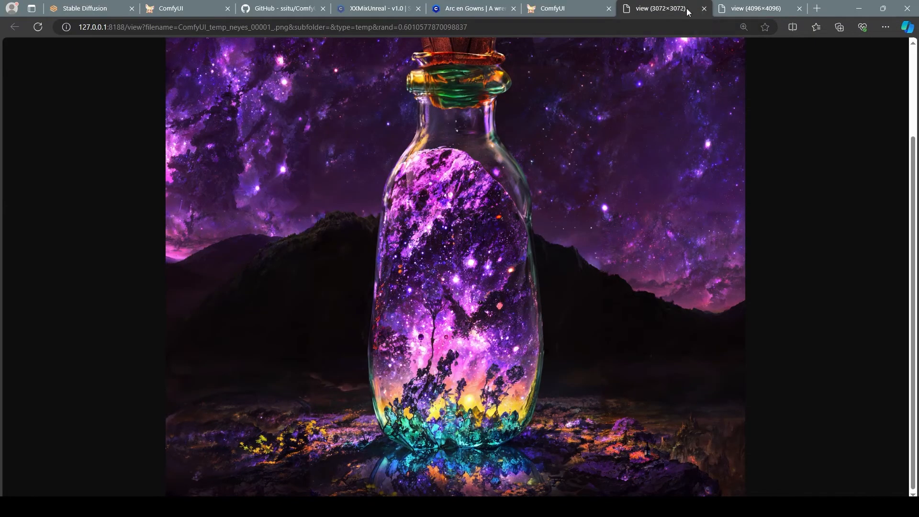
pyautogui.click(748, 9)
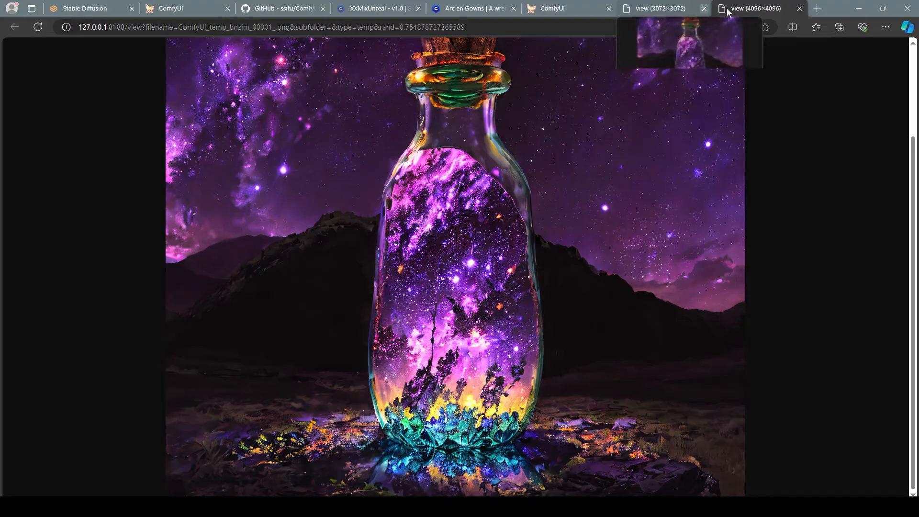
pyautogui.click(674, 14)
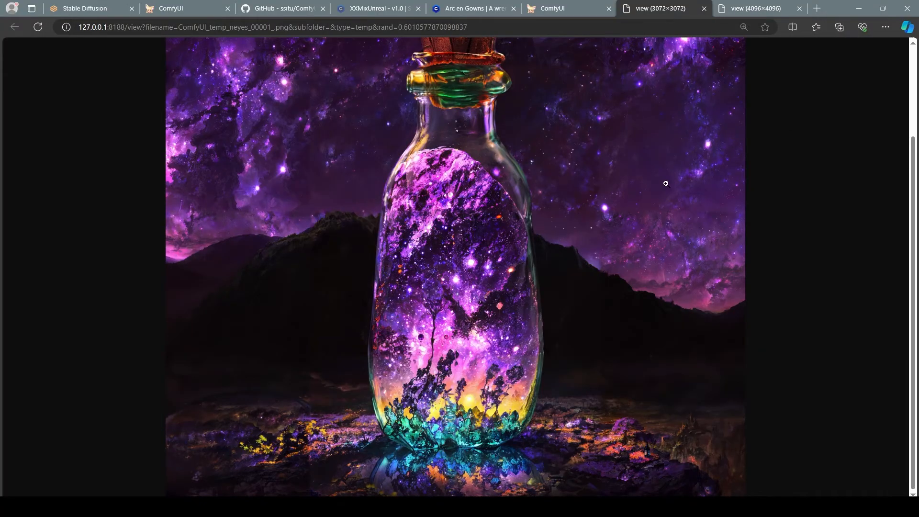
pyautogui.click(775, 14)
pyautogui.click(800, 8)
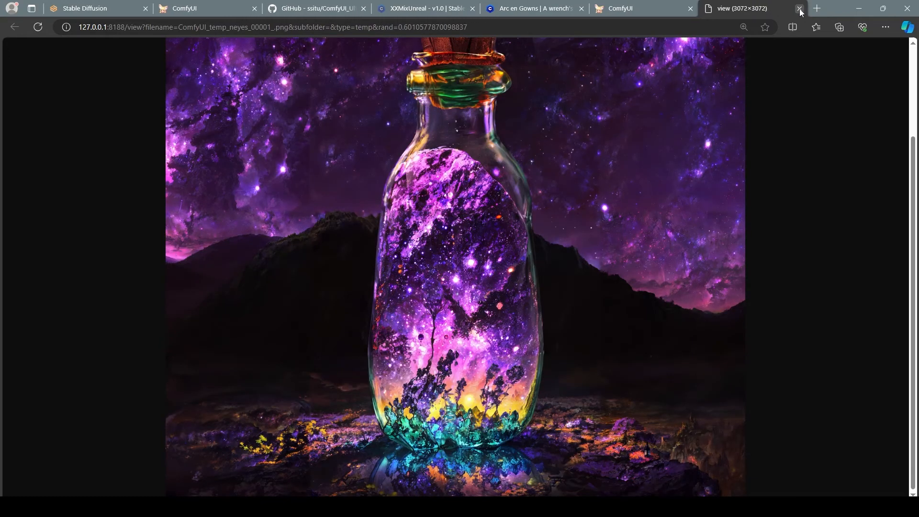
pyautogui.click(800, 9)
# Step: Duplicate the 放大模型加载器 and 图像通过模型放大 nodes together and place the copies beyond the SD放大 node
pyautogui.scroll(-5, 478, 234)
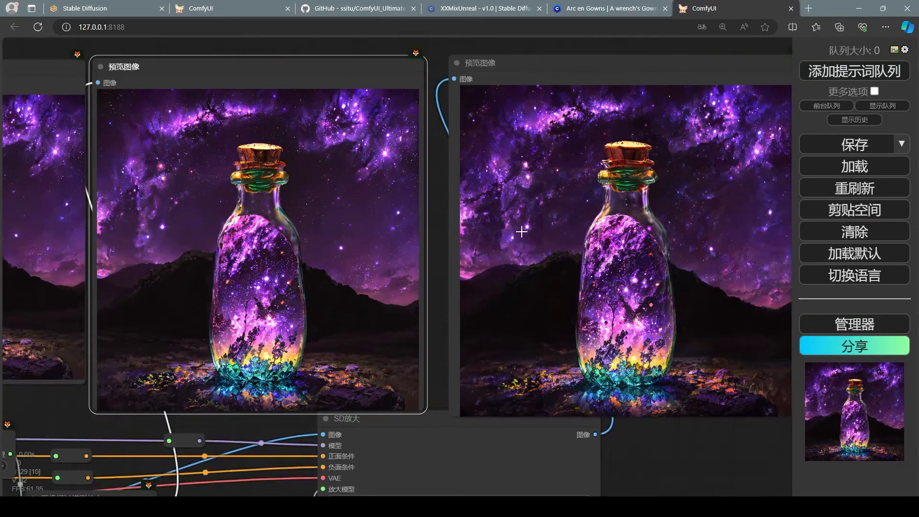
pyautogui.scroll(5, 659, 219)
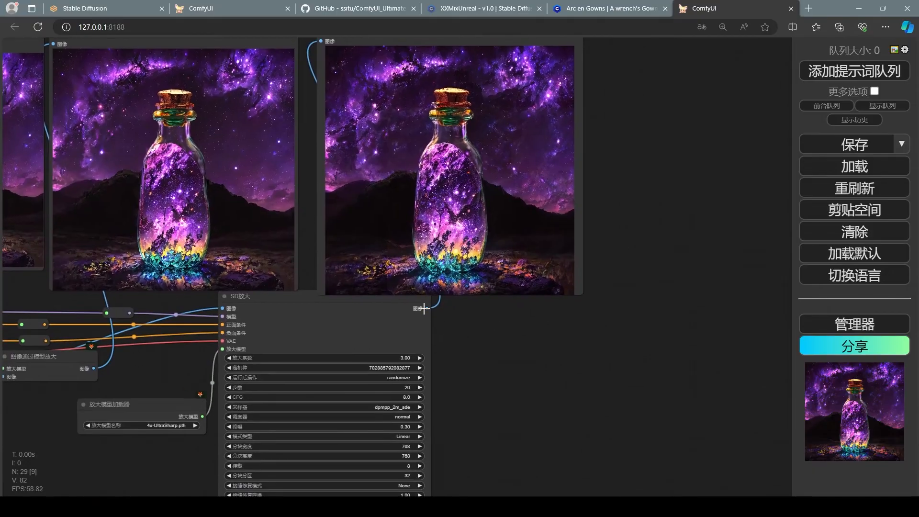
pyautogui.moveTo(423, 309); pyautogui.dragTo(604, 307)
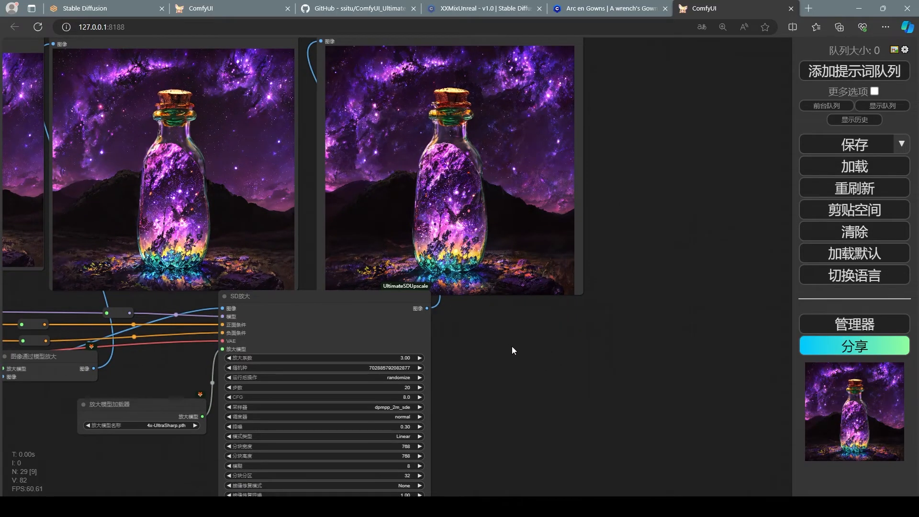
pyautogui.moveTo(512, 346); pyautogui.dragTo(673, 305)
pyautogui.click(144, 274)
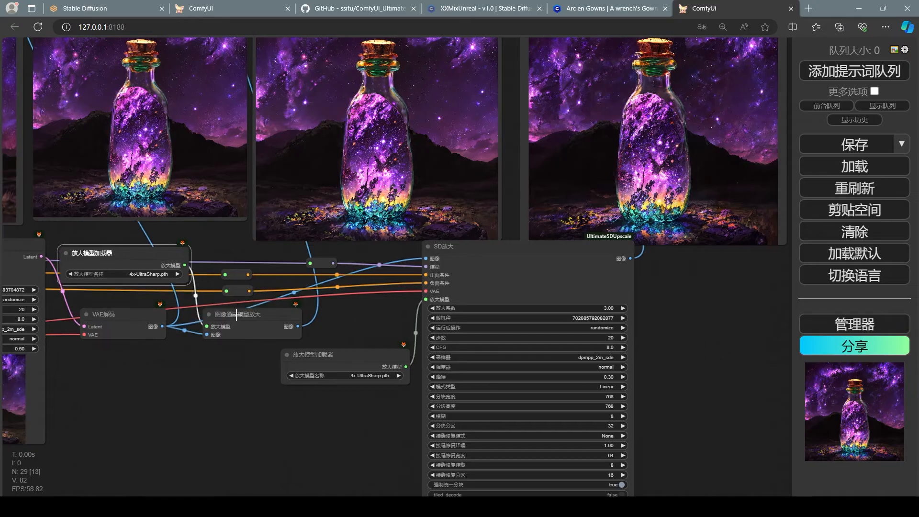
pyautogui.keyDown('ctrl'); pyautogui.click(239, 317); pyautogui.keyUp('ctrl')
pyautogui.hotkey('ctrl', 'c')
pyautogui.press('Delete')
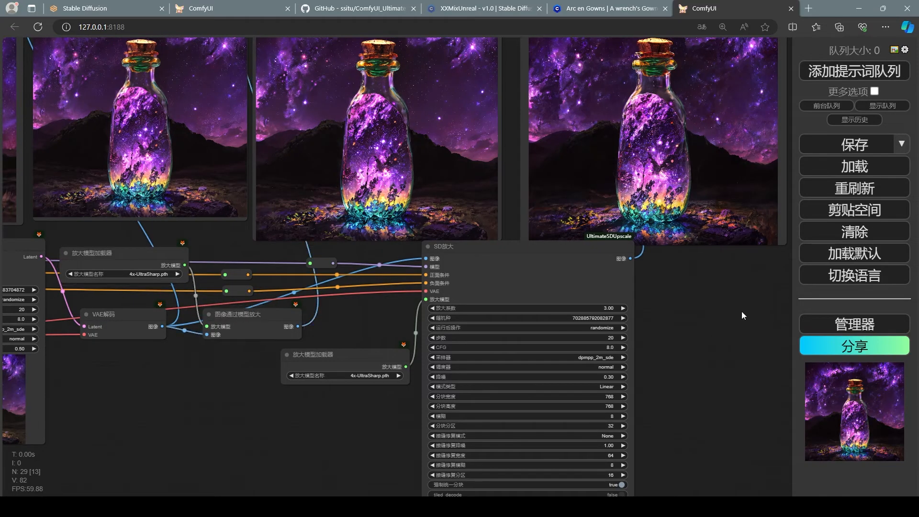
pyautogui.hotkey('ctrl', 'v')
pyautogui.moveTo(699, 356); pyautogui.dragTo(435, 326)
# Step: Connect the SD放大 image output to the copied 图像通过模型放大 node and add a 预览图像 node to its output
pyautogui.moveTo(367, 230); pyautogui.dragTo(616, 363)
pyautogui.moveTo(531, 276); pyautogui.dragTo(541, 246)
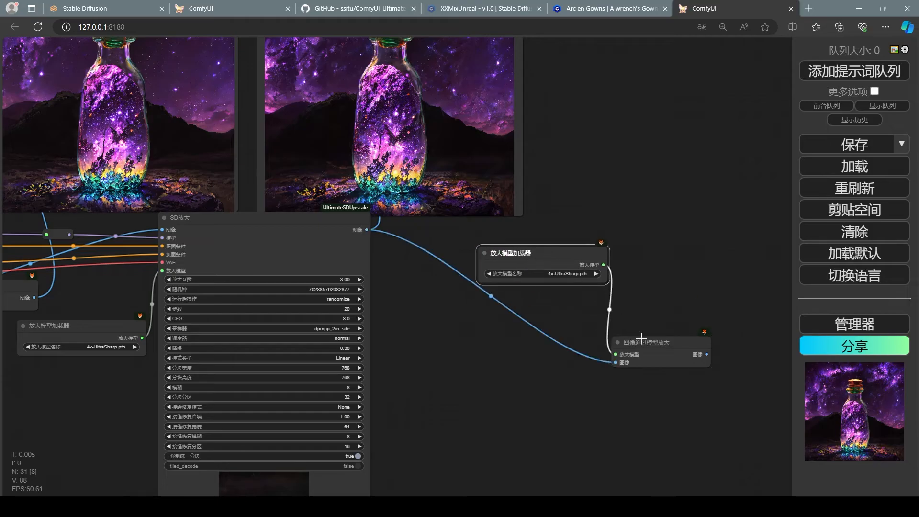
pyautogui.moveTo(642, 342); pyautogui.dragTo(639, 306)
pyautogui.moveTo(704, 318); pyautogui.dragTo(701, 146)
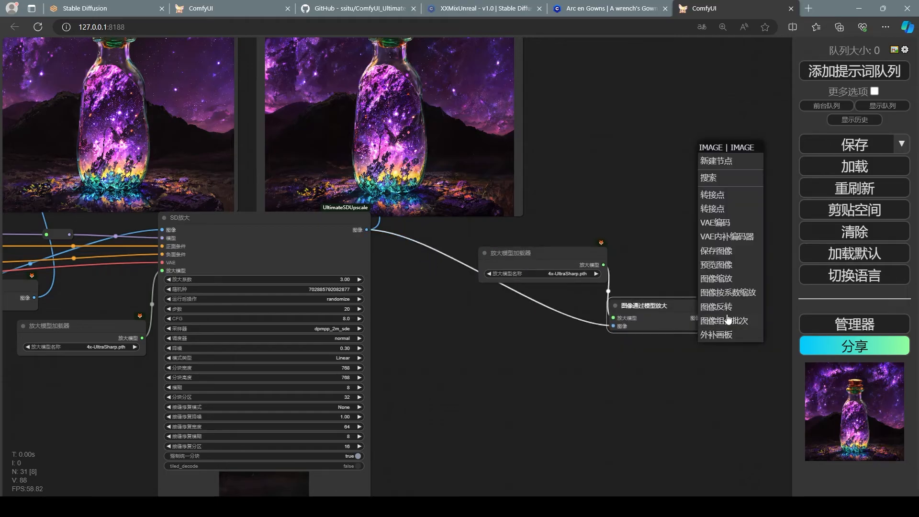
pyautogui.click(732, 279)
# Step: Examine the extended workflow from the first sampling stage through the preview row to the added upscale nodes
pyautogui.scroll(-5, 612, 150)
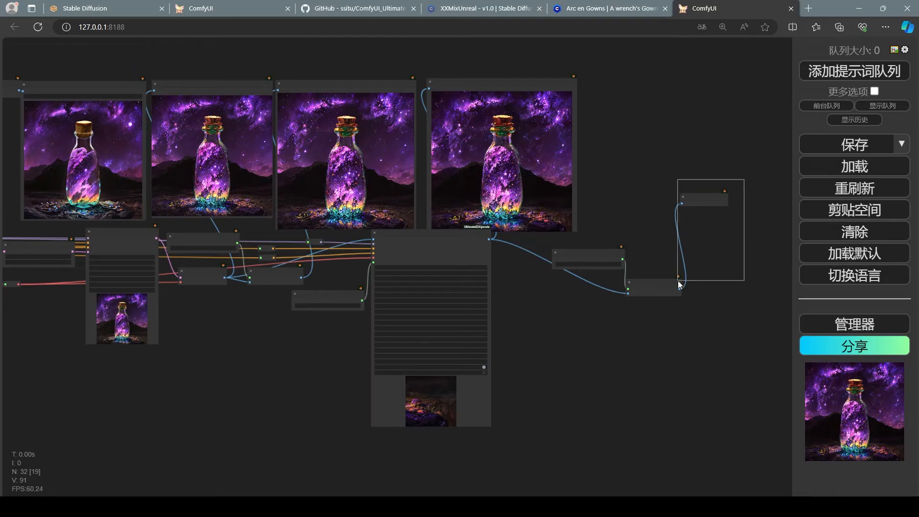
pyautogui.scroll(5, 545, 327)
pyautogui.scroll(-3, 401, 319)
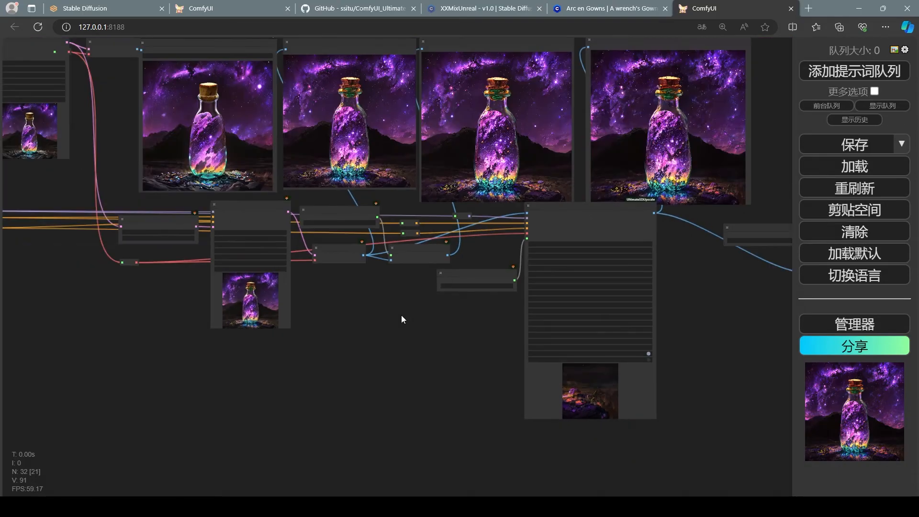
pyautogui.moveTo(372, 318); pyautogui.dragTo(542, 331)
pyautogui.scroll(-1, 542, 332)
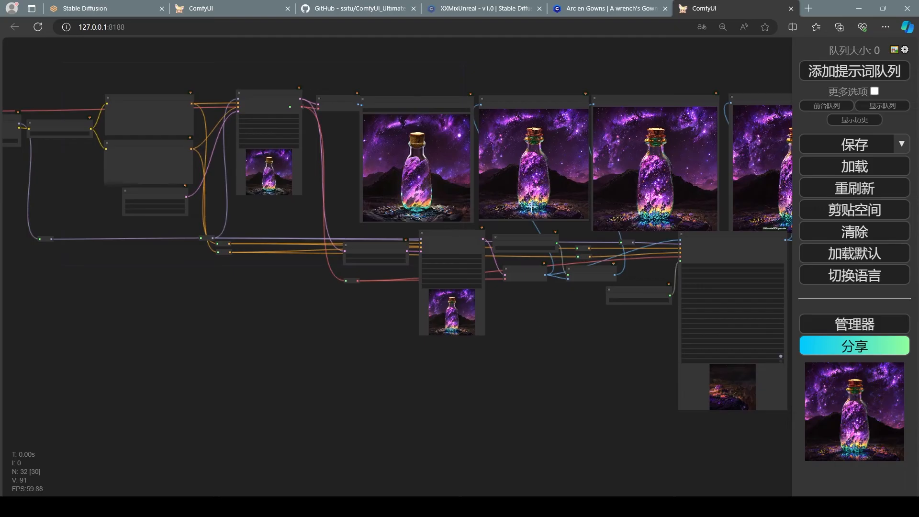
pyautogui.click(422, 103)
pyautogui.click(533, 109)
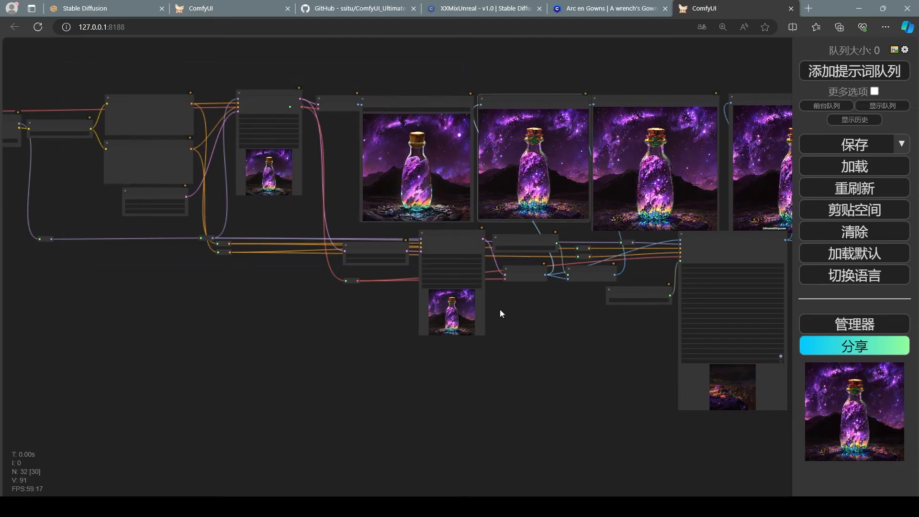
pyautogui.moveTo(535, 338); pyautogui.dragTo(468, 322)
pyautogui.doubleClick(354, 91)
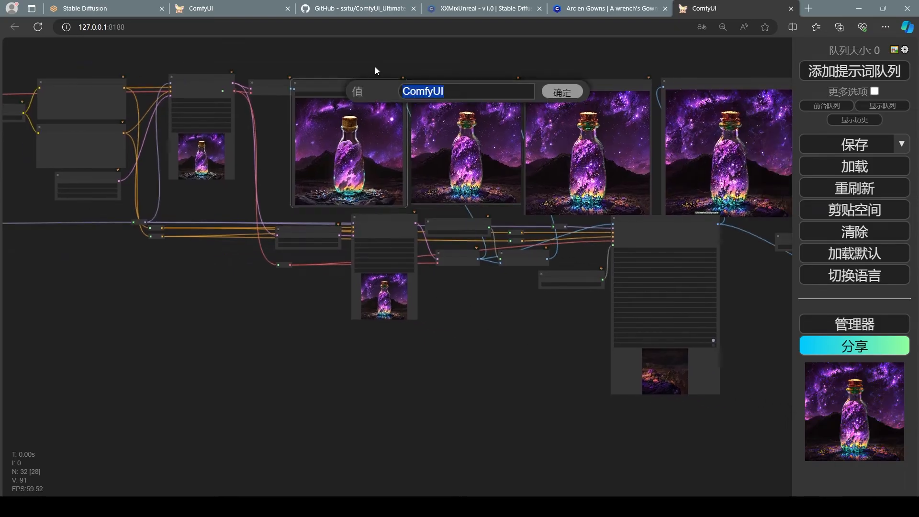
pyautogui.click(562, 92)
pyautogui.moveTo(567, 126); pyautogui.dragTo(431, 126)
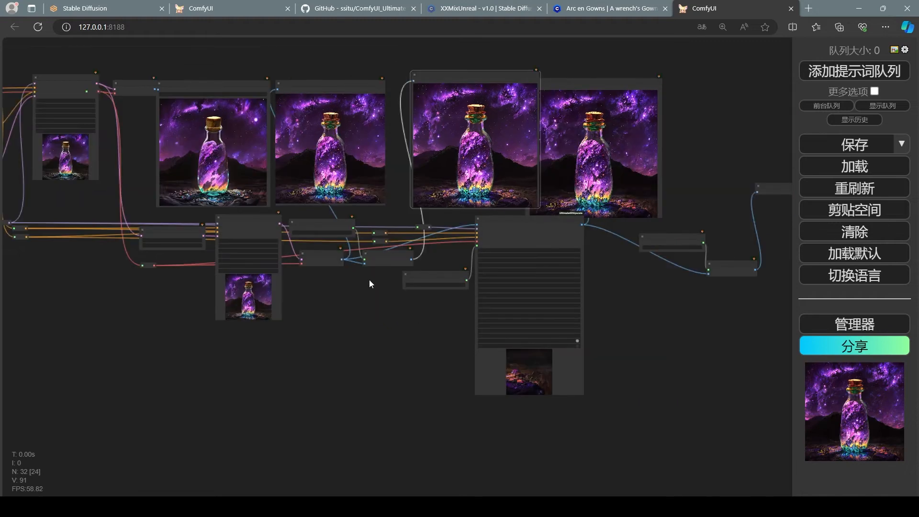
# Step: Disconnect the image inputs of the original 图像通过模型放大 node and the SD放大 node from the VAE解码 output
pyautogui.scroll(7, 369, 281)
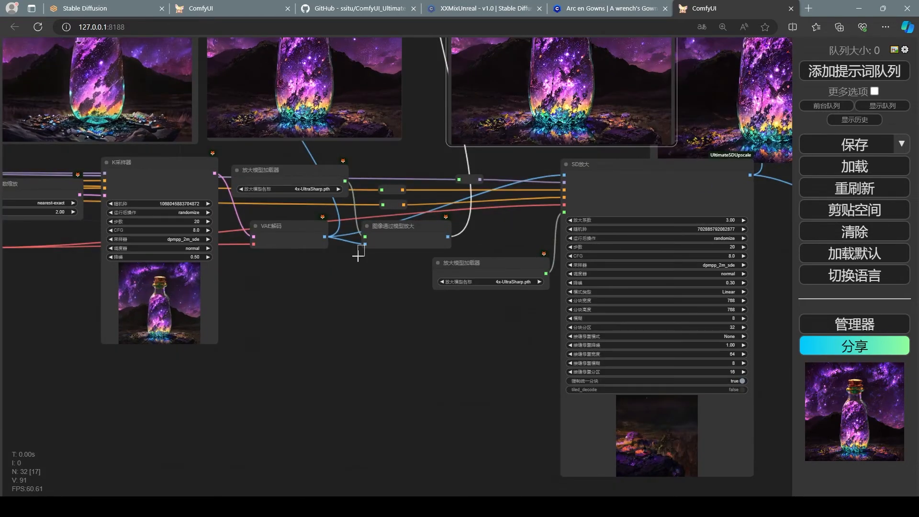
pyautogui.moveTo(365, 245); pyautogui.dragTo(354, 253)
pyautogui.click(347, 272)
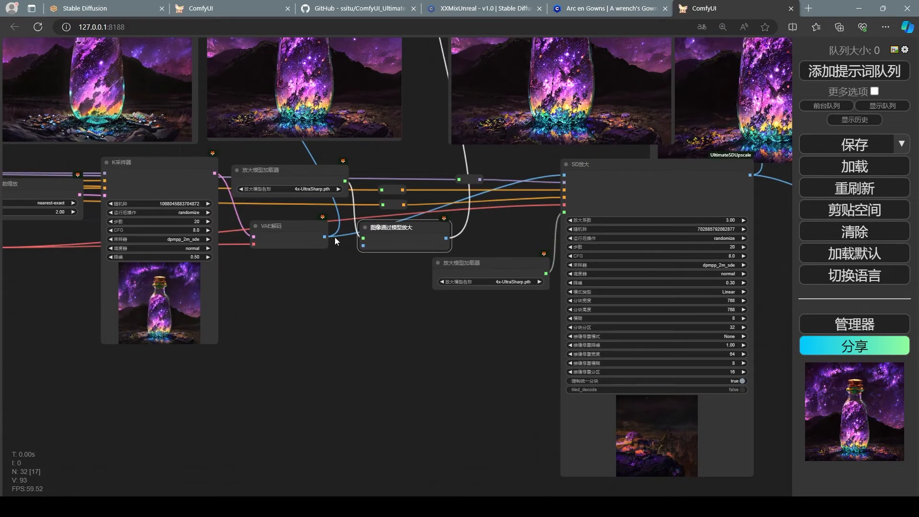
pyautogui.moveTo(561, 175); pyautogui.dragTo(501, 221)
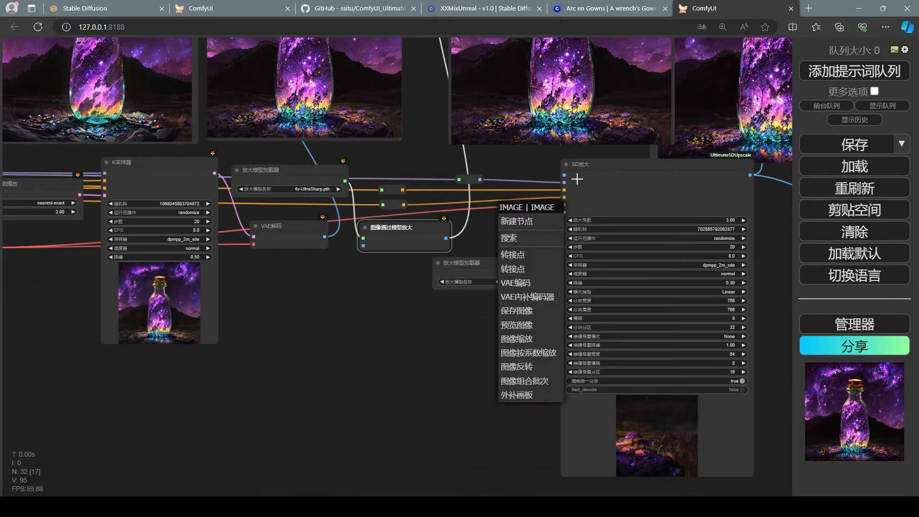
pyautogui.click(501, 168)
# Step: Delete the second-pass preview image node and reconnect the VAE解码 image output to the original 图像通过模型放大 node
pyautogui.scroll(-3, 278, 272)
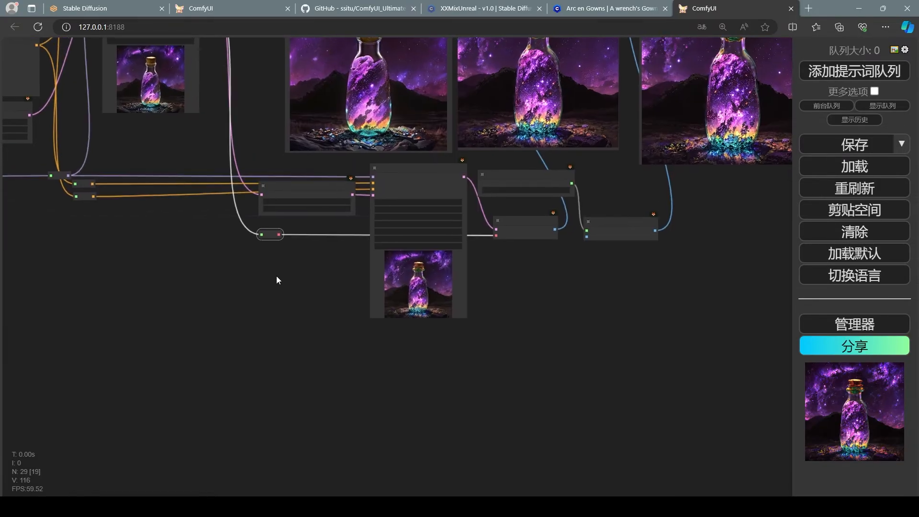
pyautogui.scroll(-2, 688, 229)
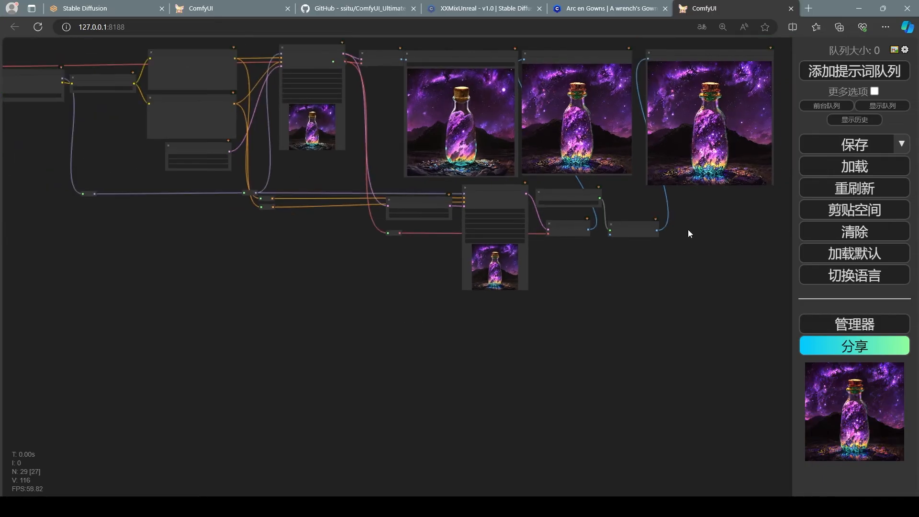
pyautogui.moveTo(607, 88); pyautogui.dragTo(677, 199)
pyautogui.press('Delete')
pyautogui.moveTo(567, 234); pyautogui.dragTo(495, 231)
pyautogui.scroll(1, 560, 78)
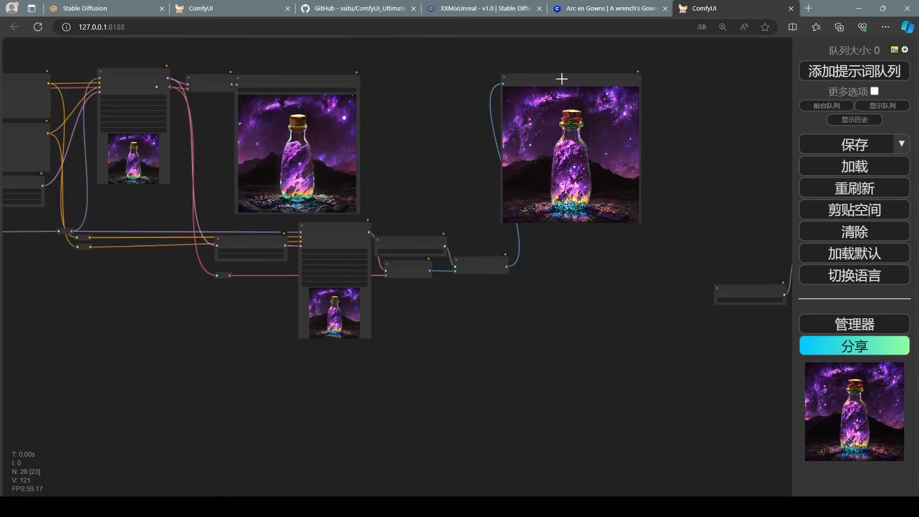
# Step: Move the remaining upscale preview node down beside the 图像通过模型放大 node and shrink it
pyautogui.moveTo(560, 78); pyautogui.dragTo(559, 274)
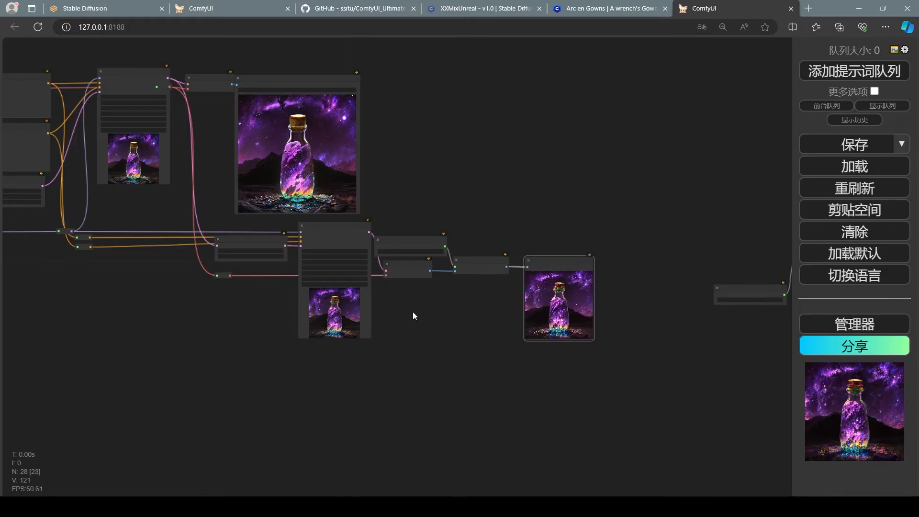
pyautogui.scroll(3, 528, 297)
pyautogui.scroll(-2, 536, 312)
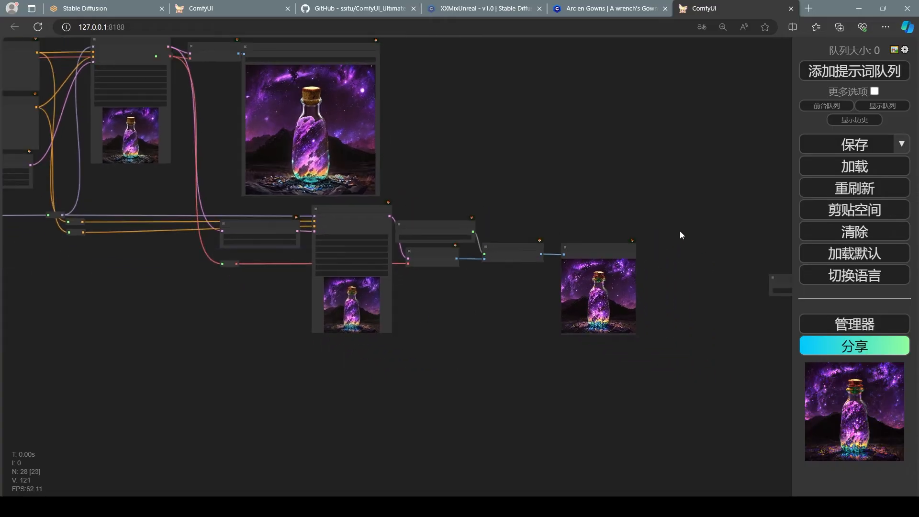
# Step: Save the second-pass nodes, from Latent按系数缩放 through the upscale preview, as a template named "2 Step Normal Scale"
pyautogui.moveTo(685, 214); pyautogui.dragTo(284, 330)
pyautogui.rightClick(482, 320)
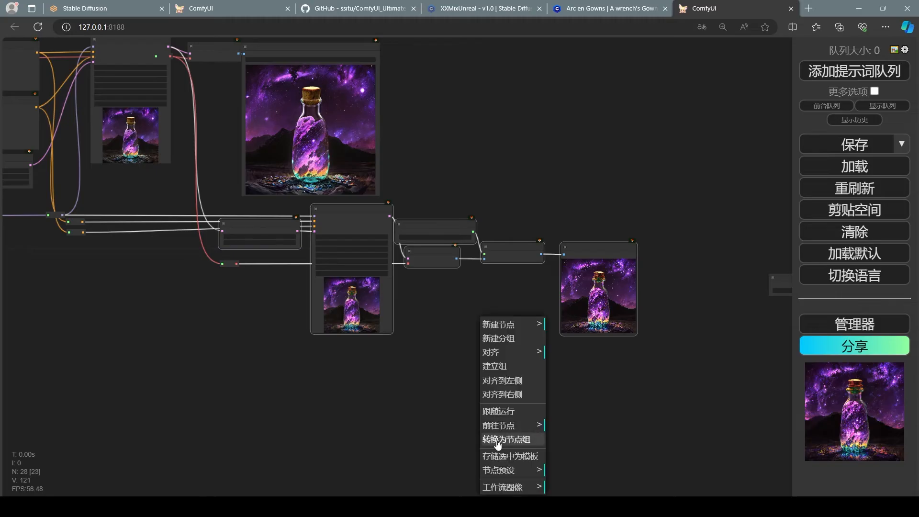
pyautogui.scroll(-5, 505, 453)
pyautogui.click(521, 322)
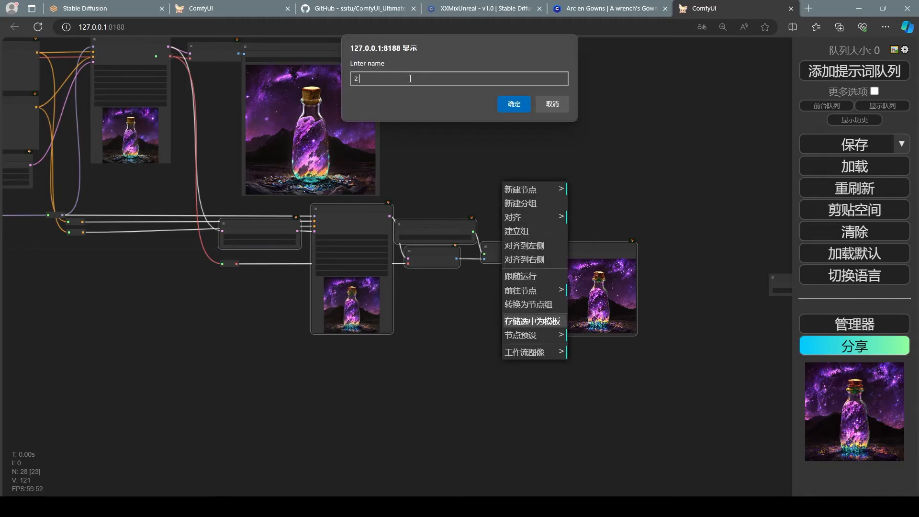
pyautogui.write('2 Step Normal Scale')
pyautogui.hotkey('ctrl', 'a')
pyautogui.click(515, 104)
# Step: Delete the second-pass nodes from Latent按系数缩放 through the upscale preview, along with the leftover VAE reroute
pyautogui.moveTo(452, 185); pyautogui.dragTo(488, 182)
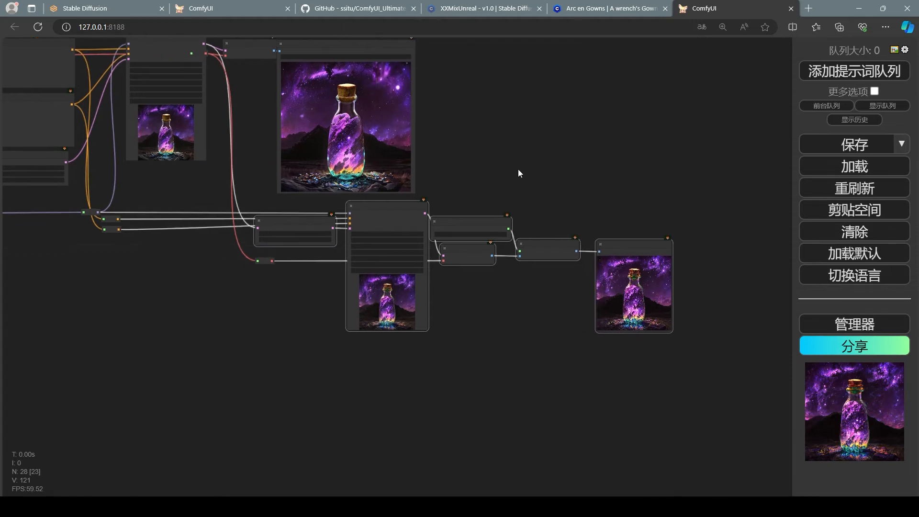
pyautogui.moveTo(685, 256); pyautogui.dragTo(669, 334)
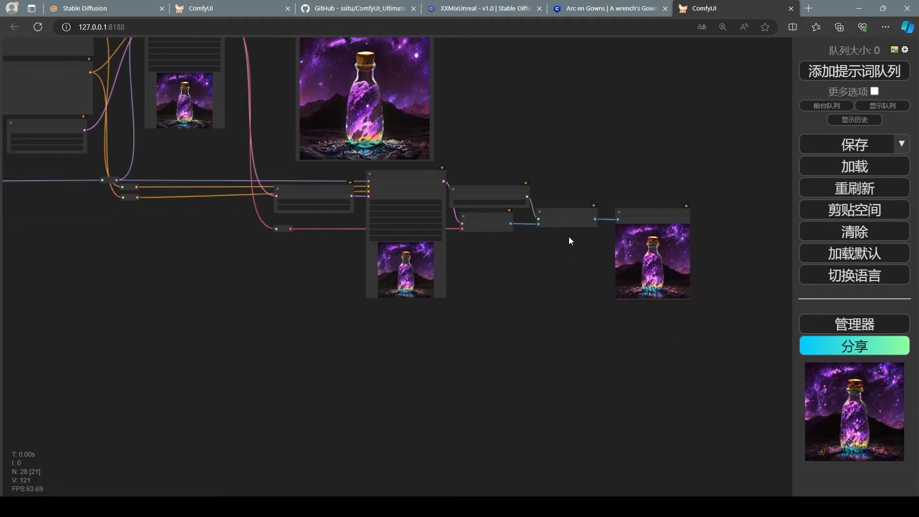
pyautogui.moveTo(716, 198); pyautogui.dragTo(330, 314)
pyautogui.press('Delete')
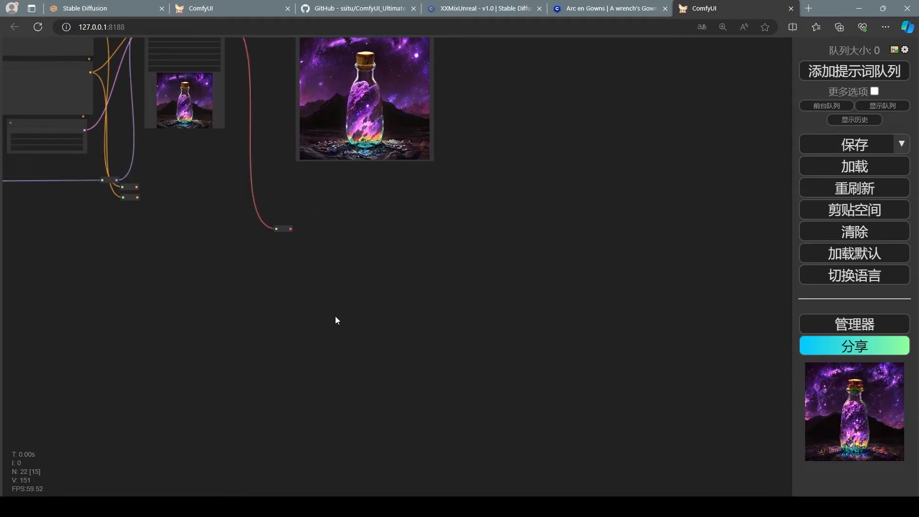
# Step: Insert the "2 Step Normal Scale" template into the empty area below the first-pass preview
pyautogui.rightClick(335, 316)
pyautogui.click(354, 352)
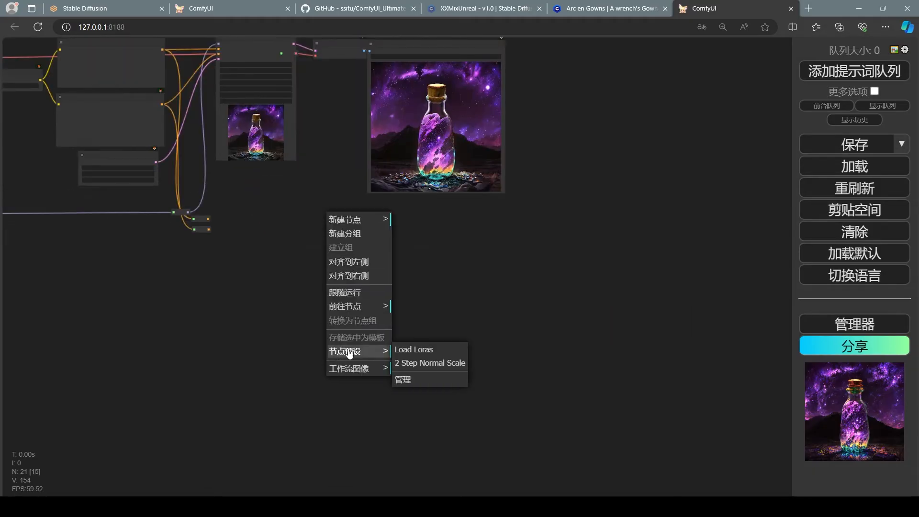
pyautogui.click(430, 364)
pyautogui.click(546, 226)
pyautogui.moveTo(296, 201); pyautogui.dragTo(389, 227)
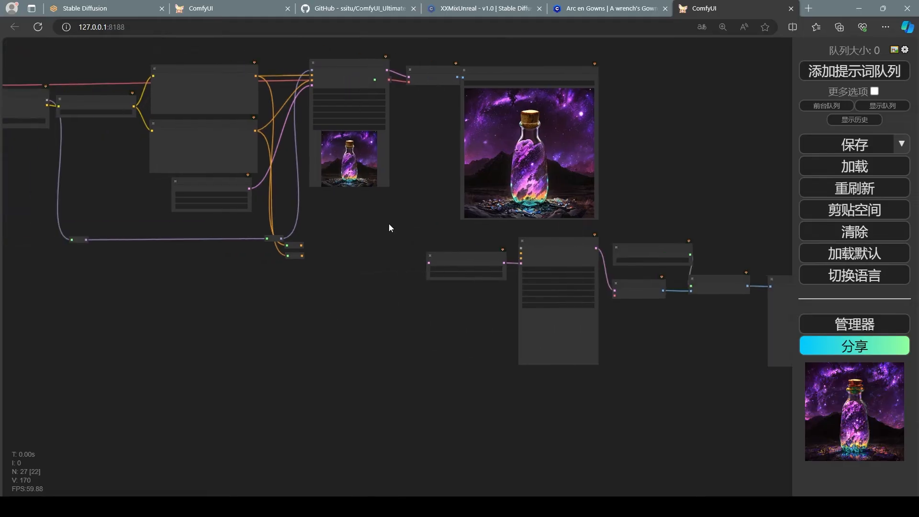
# Step: Delete the upscale model loader, 图像通过模型放大 and preview nodes from the inserted template, keeping its VAE解码 node
pyautogui.moveTo(433, 335); pyautogui.dragTo(191, 280)
pyautogui.moveTo(575, 195); pyautogui.dragTo(434, 311)
pyautogui.press('Delete')
pyautogui.scroll(-5, 532, 238)
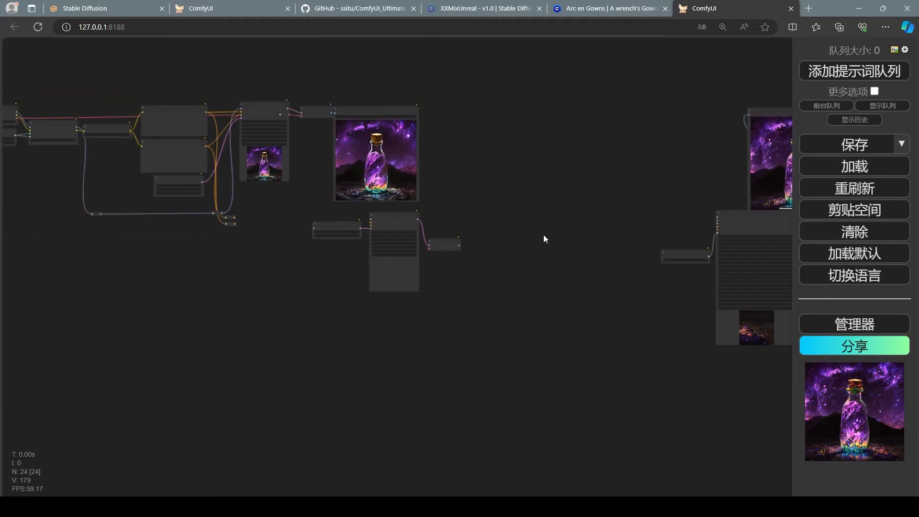
# Step: Move the SD放大 node group beside the second-pass sampling nodes and raise VAE解码 level with its K采样器
pyautogui.moveTo(544, 238); pyautogui.dragTo(395, 230)
pyautogui.moveTo(723, 208); pyautogui.dragTo(294, 365)
pyautogui.scroll(-1, 293, 366)
pyautogui.scroll(5, 389, 320)
pyautogui.scroll(5, 389, 320)
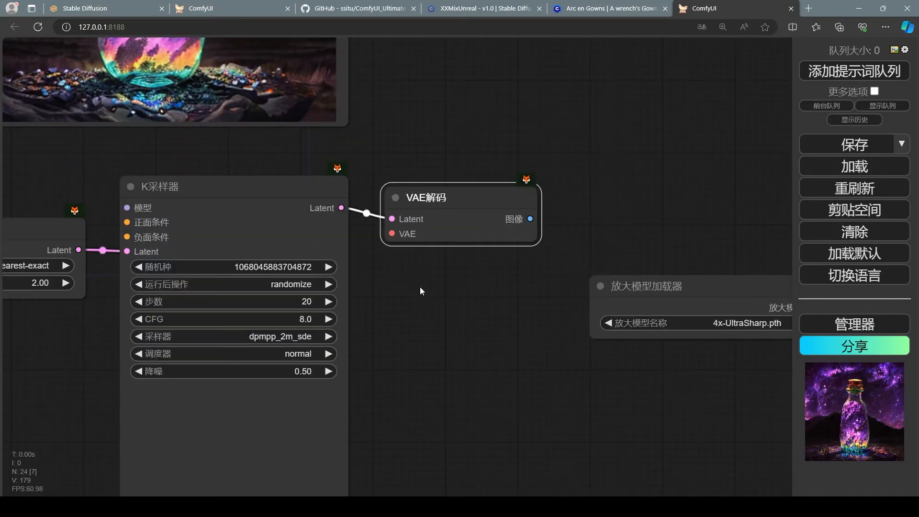
# Step: Connect the VAE解码 image output to the SD放大 image input and remove the preview node above SD放大
pyautogui.moveTo(420, 286); pyautogui.dragTo(379, 311)
pyautogui.scroll(-2, 380, 310)
pyautogui.moveTo(392, 244); pyautogui.dragTo(642, 177)
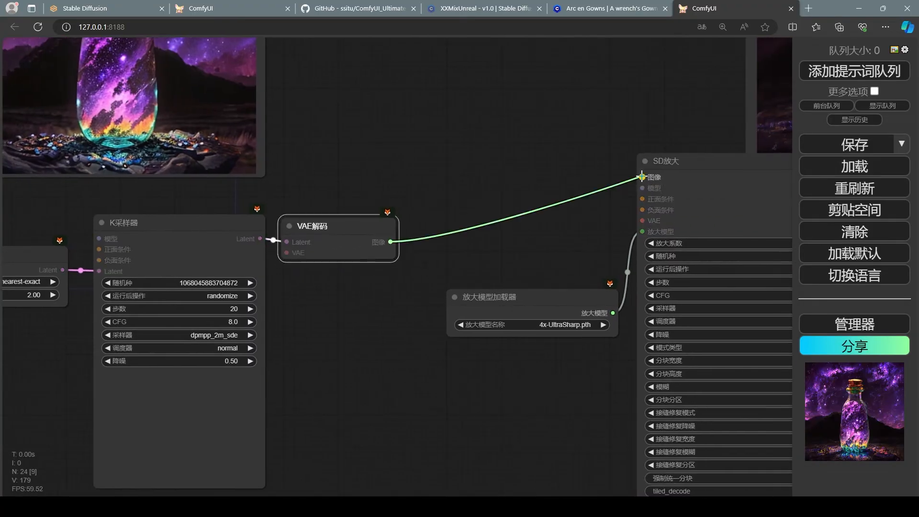
pyautogui.moveTo(549, 291); pyautogui.dragTo(454, 233)
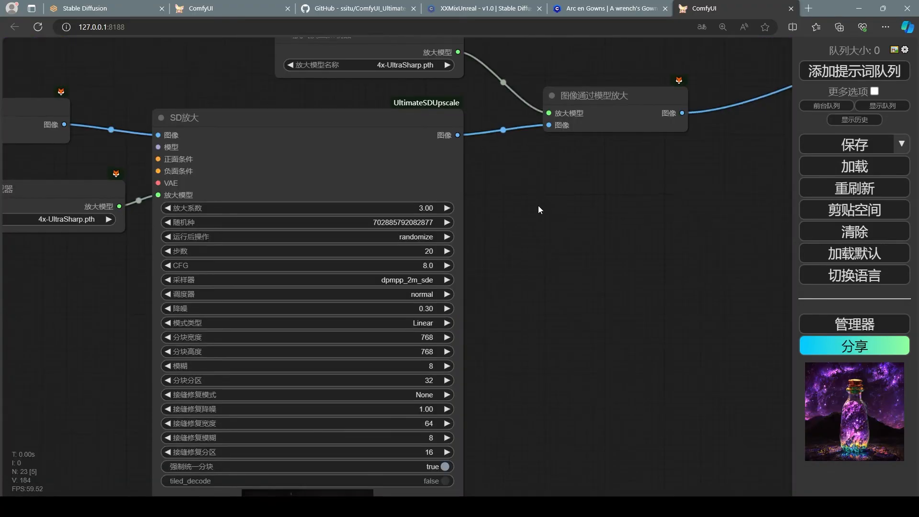
# Step: Move the final 预览图像 node right beside the 图像通过模型放大 node that follows SD放大
pyautogui.moveTo(539, 205); pyautogui.dragTo(477, 167)
pyautogui.scroll(-5, 594, 227)
pyautogui.moveTo(593, 228); pyautogui.dragTo(520, 222)
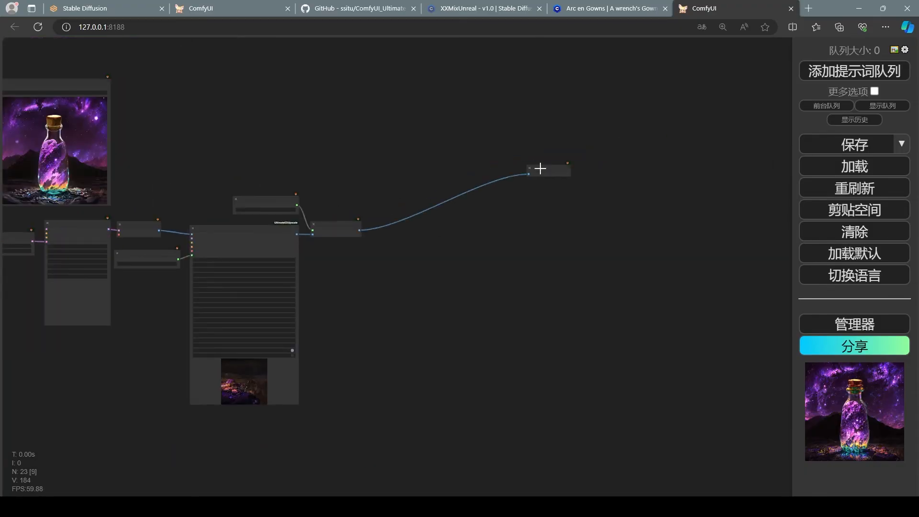
pyautogui.moveTo(538, 168); pyautogui.dragTo(384, 225)
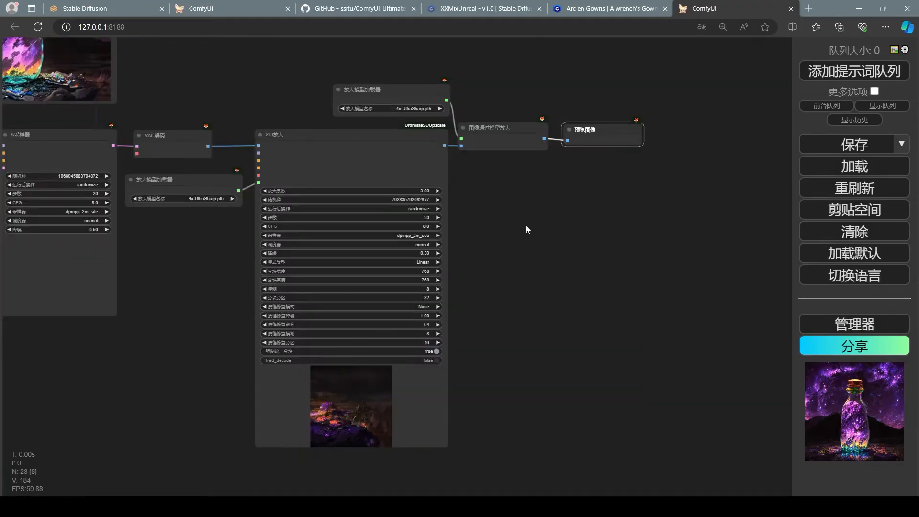
# Step: Set the 放大系数 of the SD放大 node to 2
pyautogui.scroll(-6, 536, 225)
pyautogui.scroll(7, 541, 223)
pyautogui.moveTo(487, 186); pyautogui.dragTo(528, 303)
pyautogui.scroll(3, 528, 303)
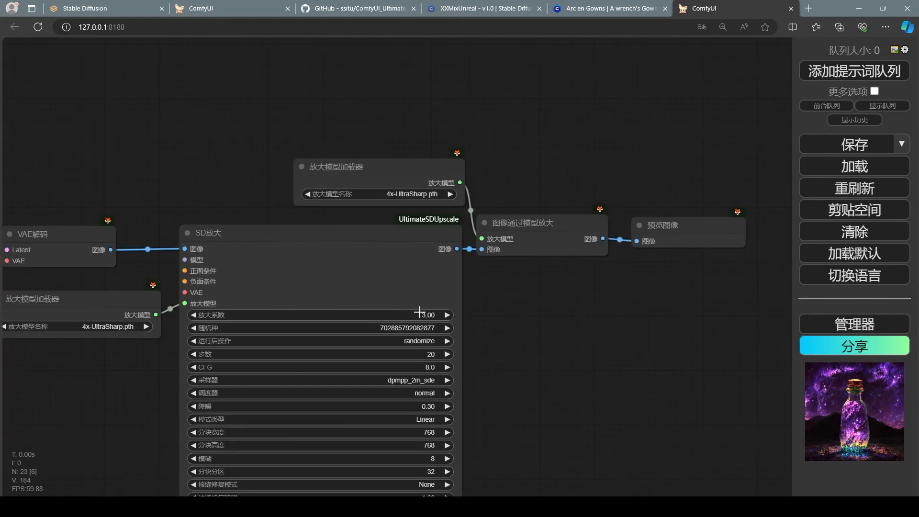
pyautogui.moveTo(470, 323); pyautogui.dragTo(675, 237)
pyautogui.scroll(-4, 614, 237)
pyautogui.moveTo(481, 137); pyautogui.dragTo(445, 135)
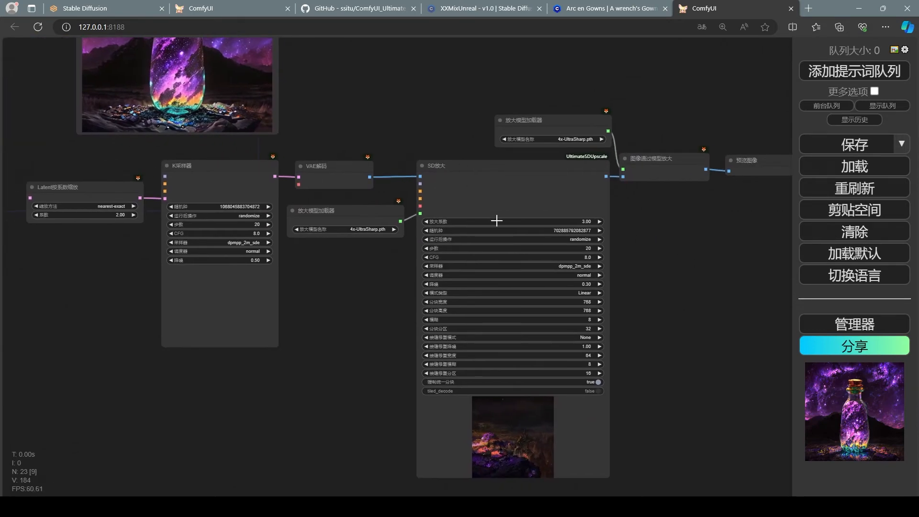
pyautogui.click(591, 222)
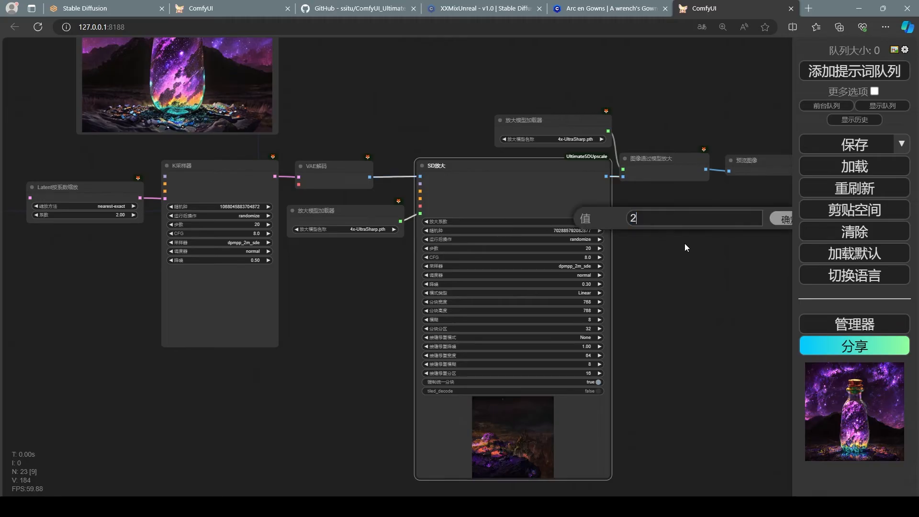
pyautogui.write('2')
pyautogui.press('Return')
pyautogui.moveTo(685, 243); pyautogui.dragTo(649, 248)
pyautogui.scroll(5, 610, 227)
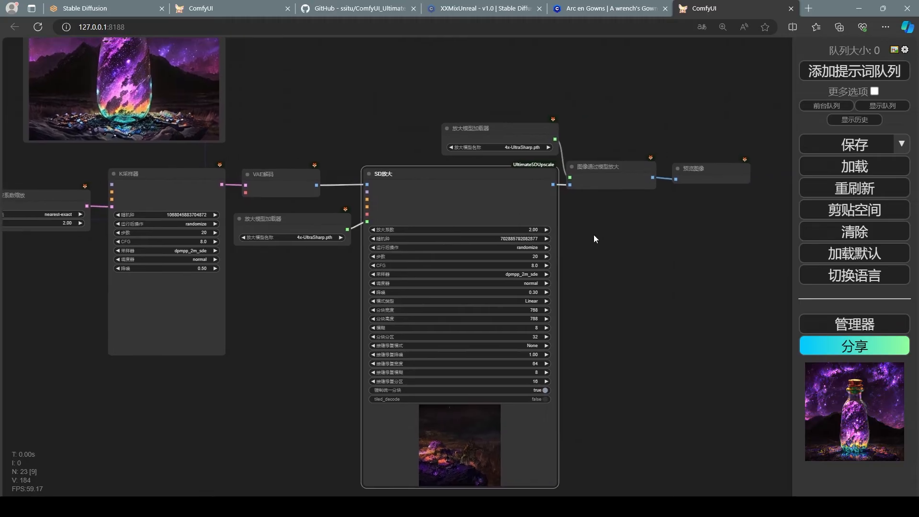
# Step: Examine how SD放大 and the separate 放大模型加载器 feed the 图像通过模型放大 node
pyautogui.click(395, 136)
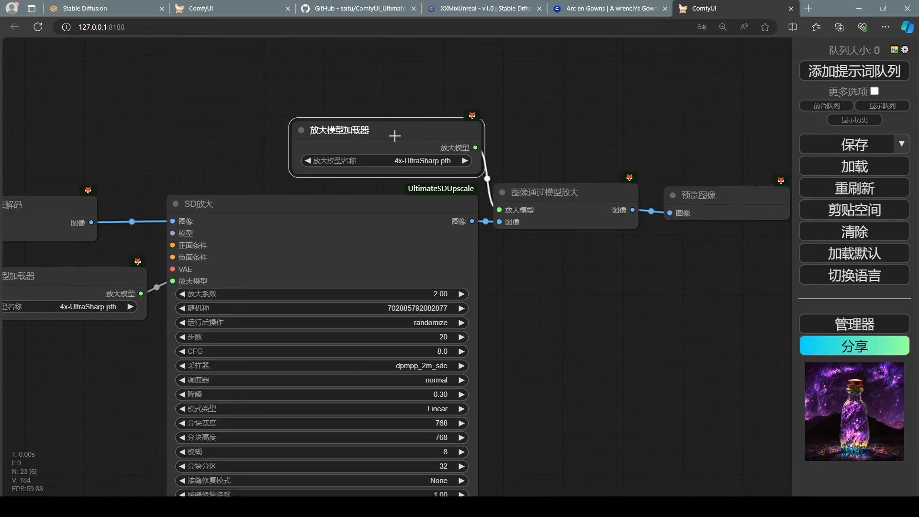
pyautogui.moveTo(399, 136); pyautogui.dragTo(398, 133)
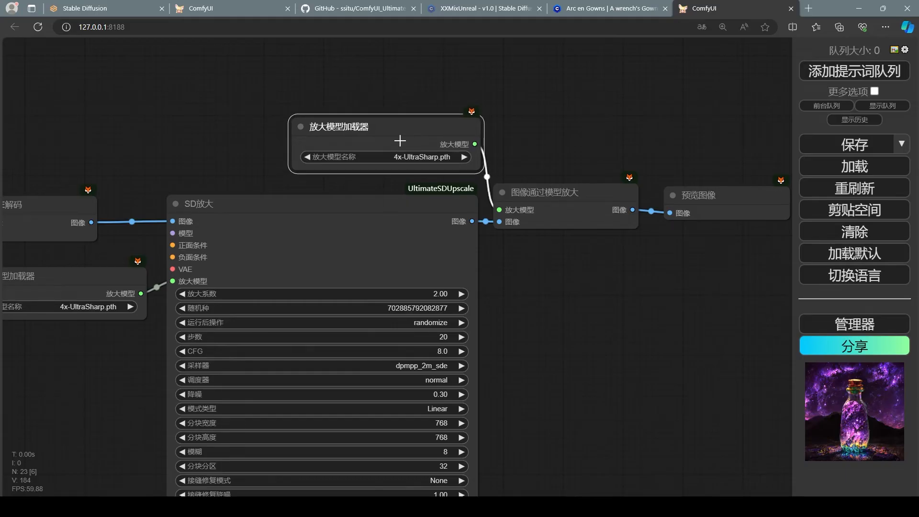
pyautogui.scroll(-1, 400, 140)
pyautogui.click(544, 239)
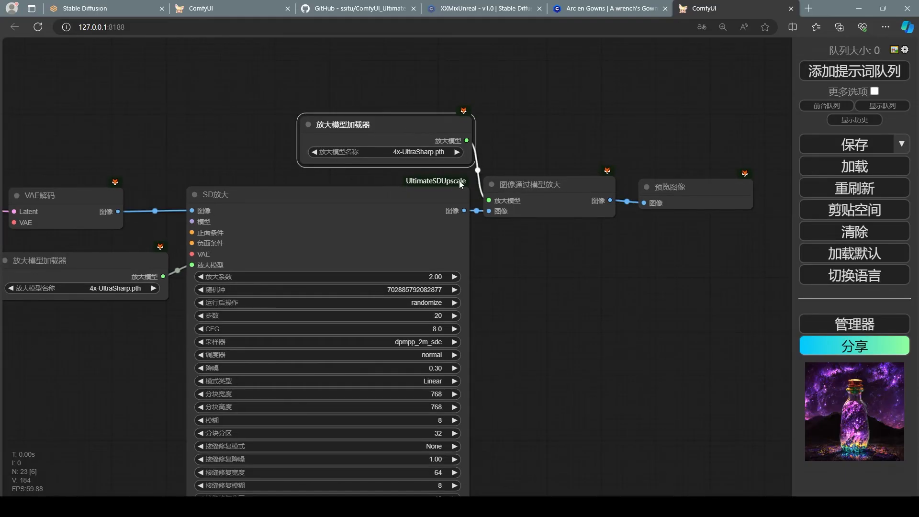
pyautogui.click(538, 190)
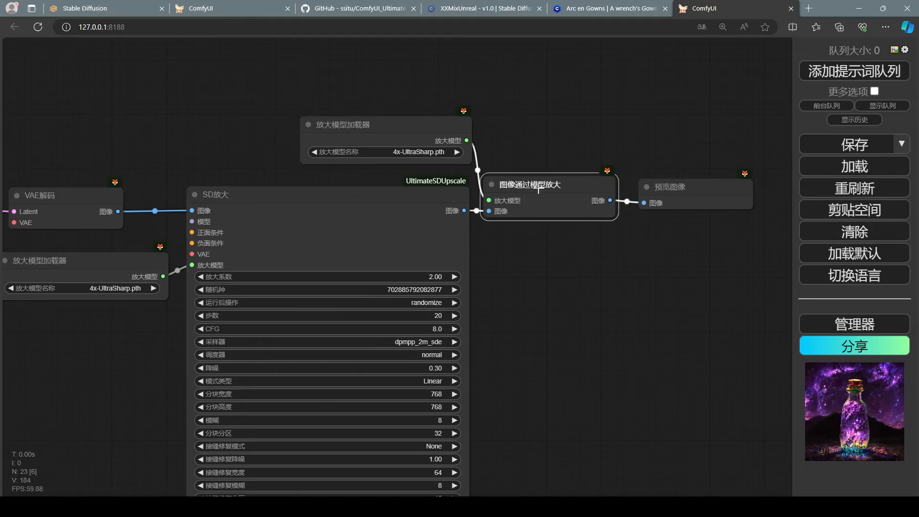
pyautogui.click(383, 127)
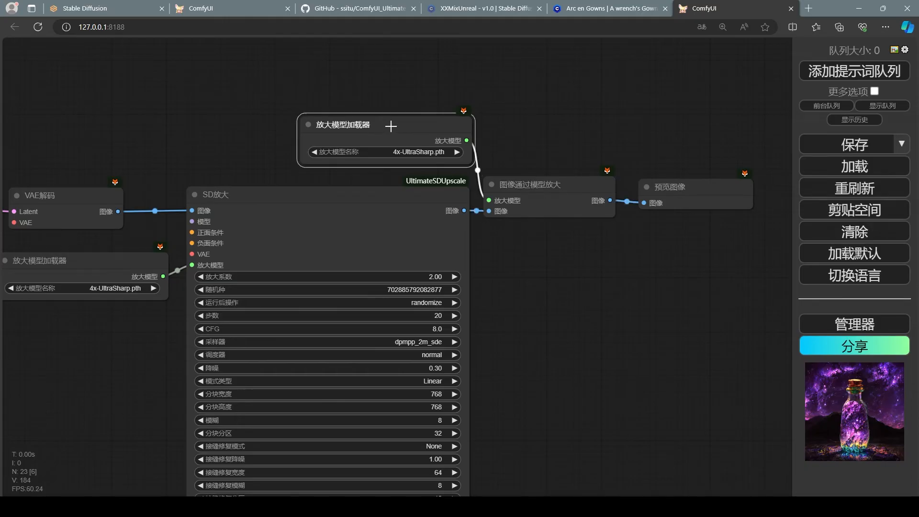
pyautogui.click(406, 198)
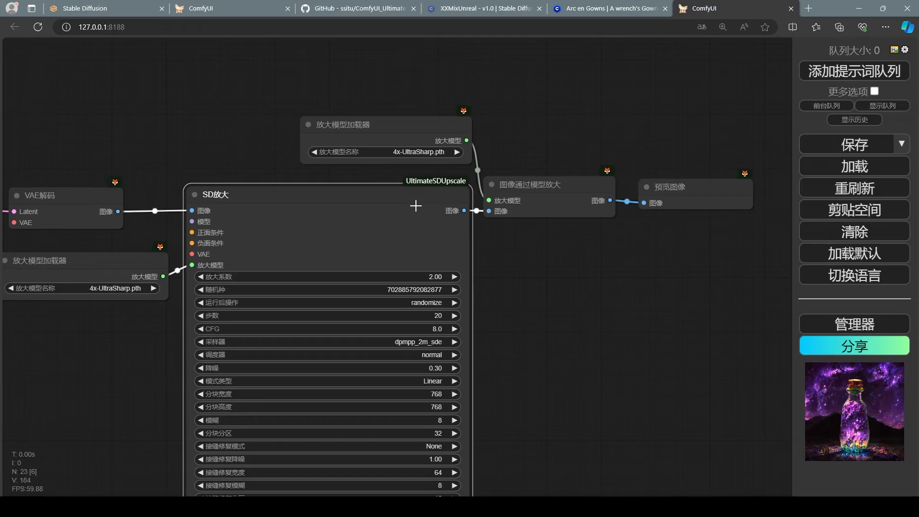
pyautogui.click(418, 132)
pyautogui.click(533, 198)
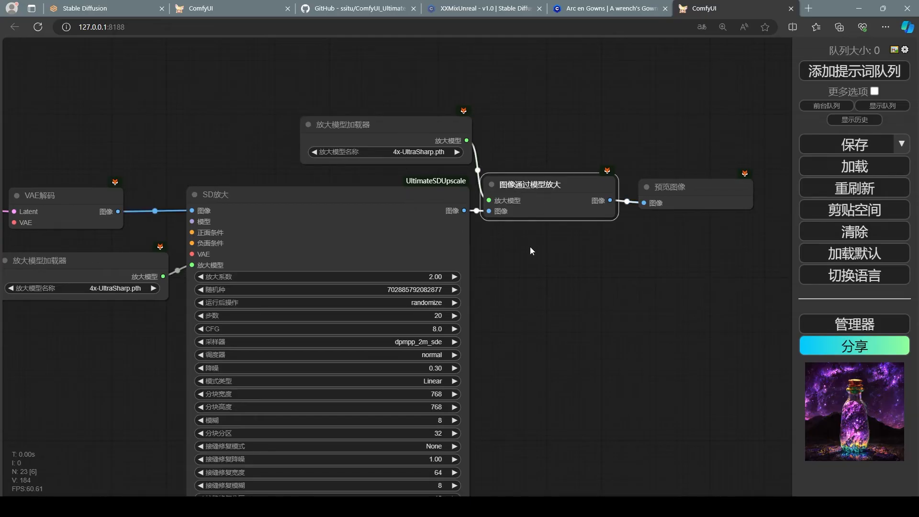
# Step: Space out the final stage by moving its 放大模型加载器, 图像通过模型放大 and 预览图像 nodes farther from SD放大
pyautogui.moveTo(398, 131); pyautogui.dragTo(450, 99)
pyautogui.click(516, 206)
pyautogui.moveTo(539, 186); pyautogui.dragTo(563, 187)
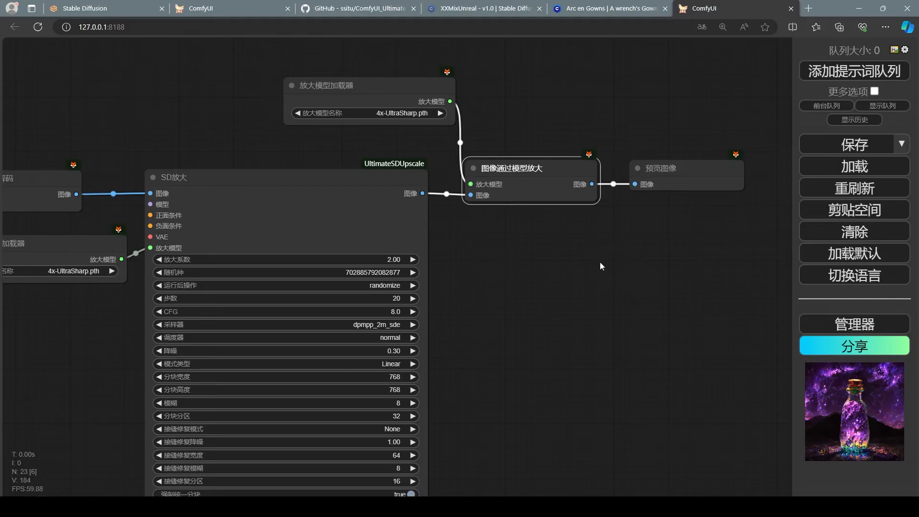
pyautogui.moveTo(518, 168); pyautogui.dragTo(522, 165)
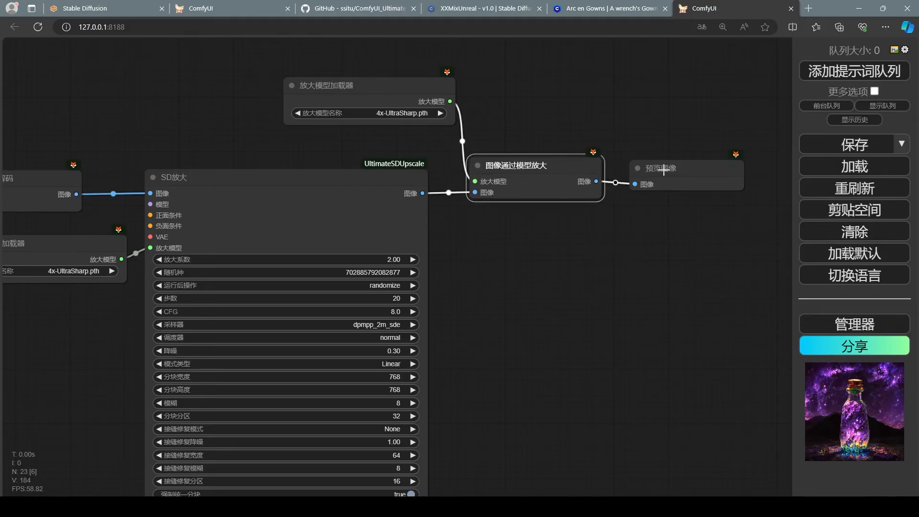
pyautogui.moveTo(664, 170); pyautogui.dragTo(668, 167)
# Step: Examine the image outputs of SD放大 and 图像通过模型放大 together with the upscale model loader above them
pyautogui.moveTo(421, 194); pyautogui.dragTo(455, 238)
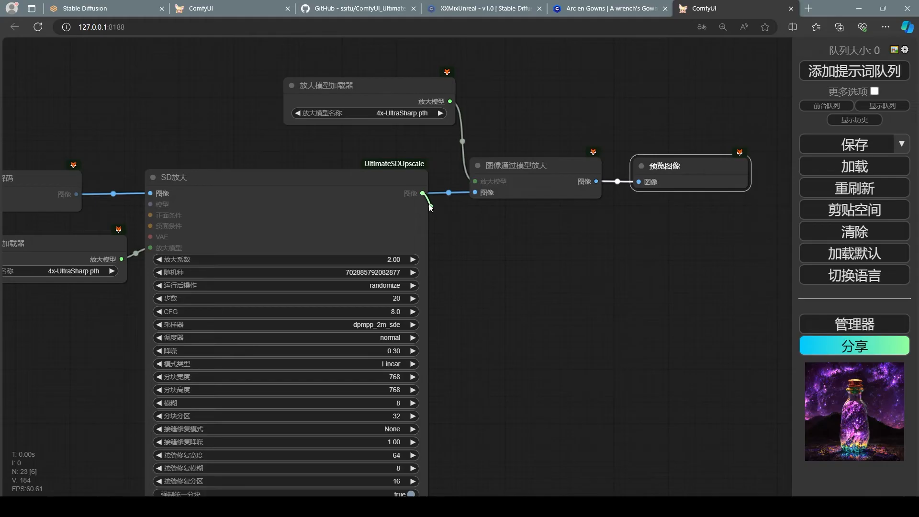
pyautogui.moveTo(597, 183); pyautogui.dragTo(615, 225)
pyautogui.moveTo(422, 193)
pyautogui.mouseDown()
pyautogui.moveTo(446, 232)
pyautogui.moveTo(424, 203)
pyautogui.mouseUp()
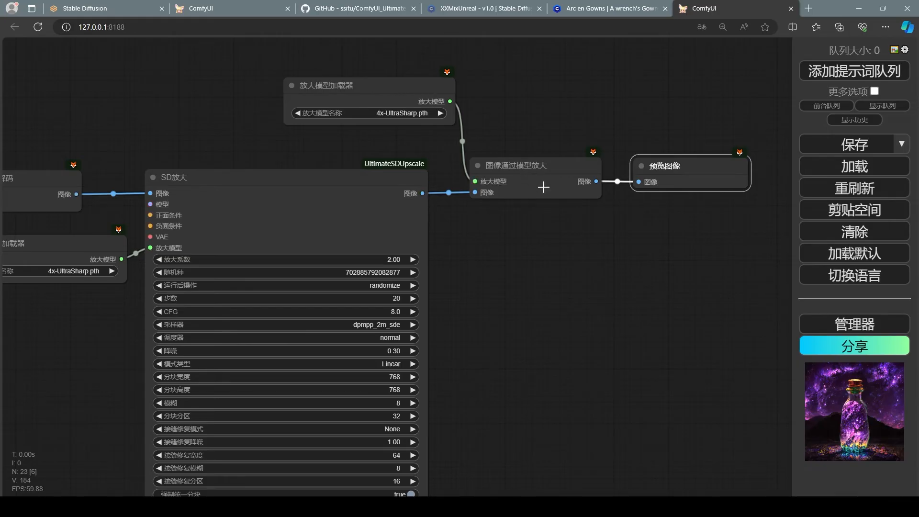
pyautogui.moveTo(597, 181); pyautogui.dragTo(622, 225)
pyautogui.click(532, 173)
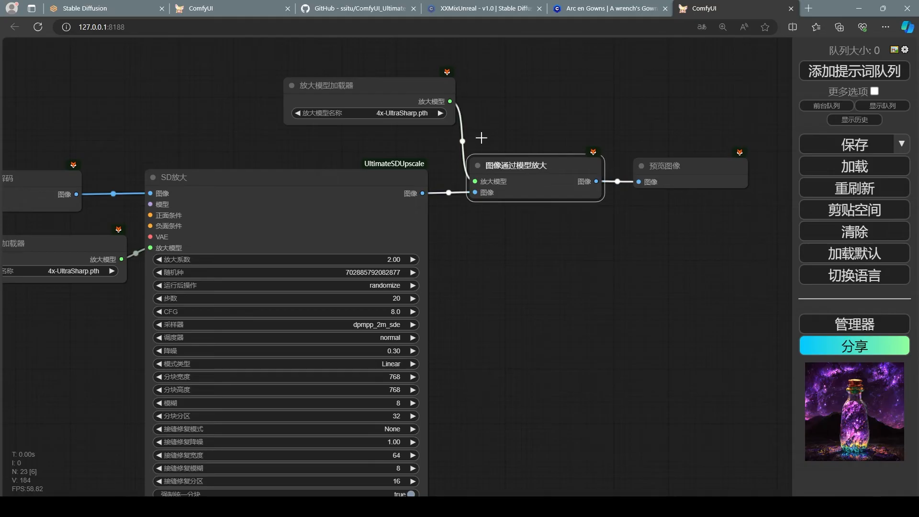
pyautogui.click(404, 96)
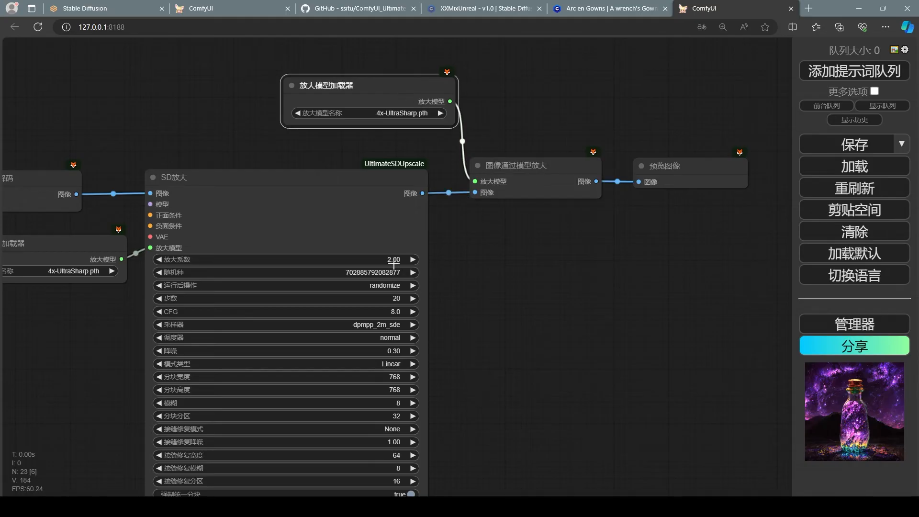
pyautogui.click(505, 171)
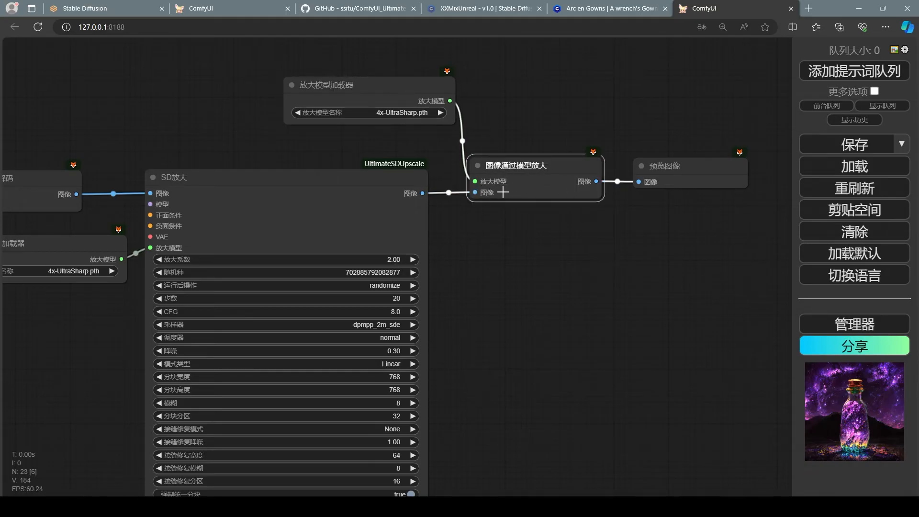
pyautogui.click(292, 272)
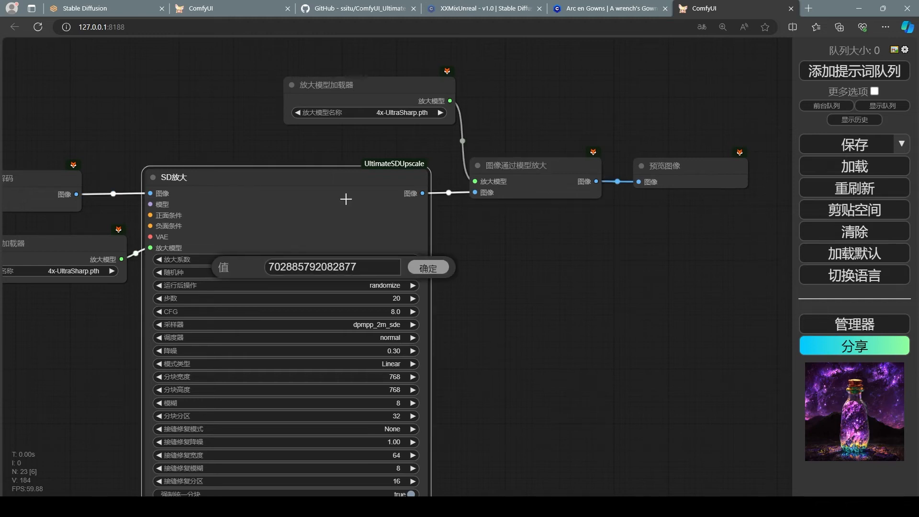
pyautogui.click(383, 97)
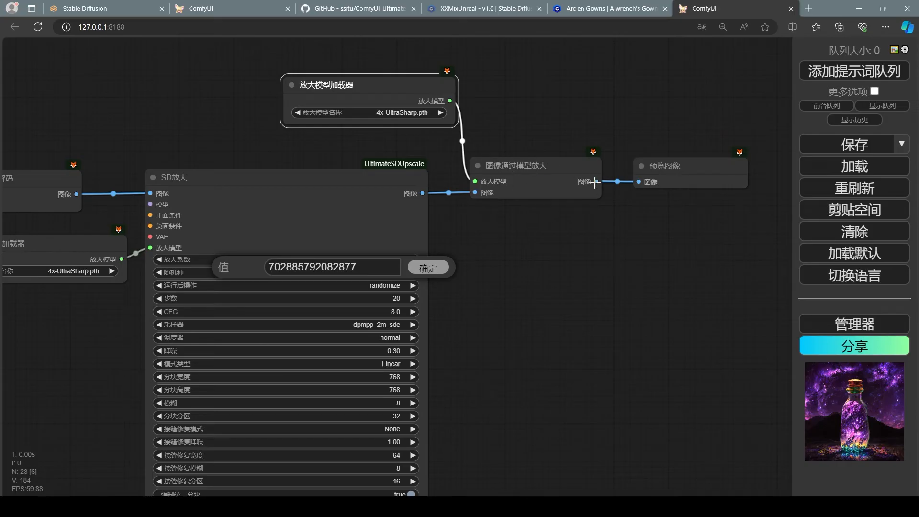
pyautogui.moveTo(596, 182); pyautogui.dragTo(613, 226)
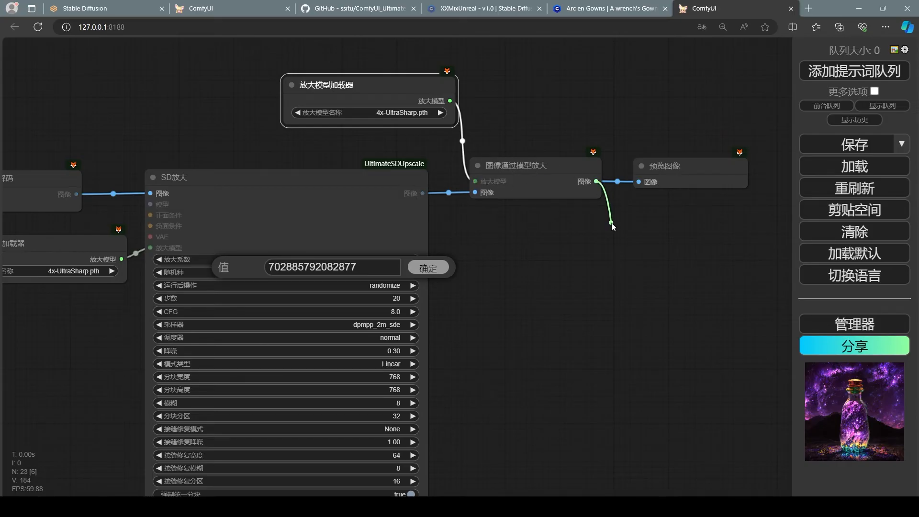
pyautogui.moveTo(613, 226); pyautogui.dragTo(612, 211)
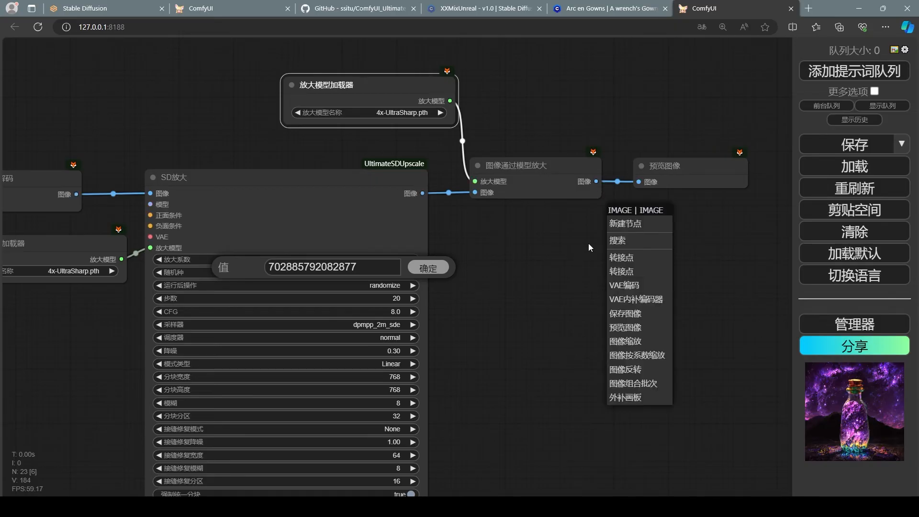
# Step: Try a 图像缩放 node with width and height 4096 on the 图像通过模型放大 output, and delete it
pyautogui.click(650, 345)
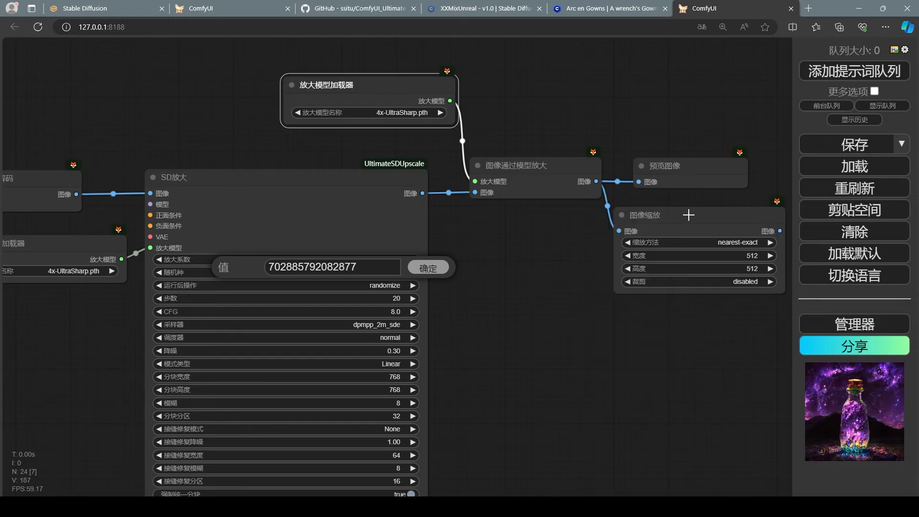
pyautogui.moveTo(680, 235); pyautogui.dragTo(641, 243)
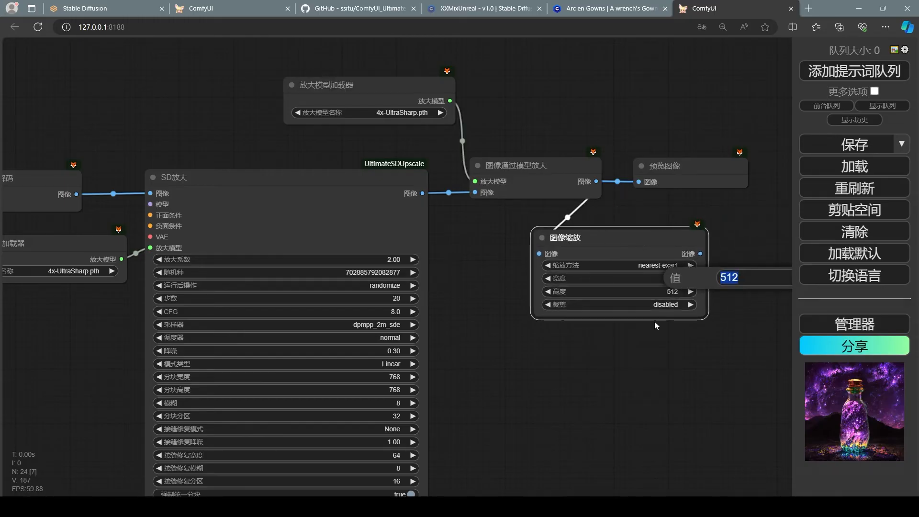
pyautogui.write('4096')
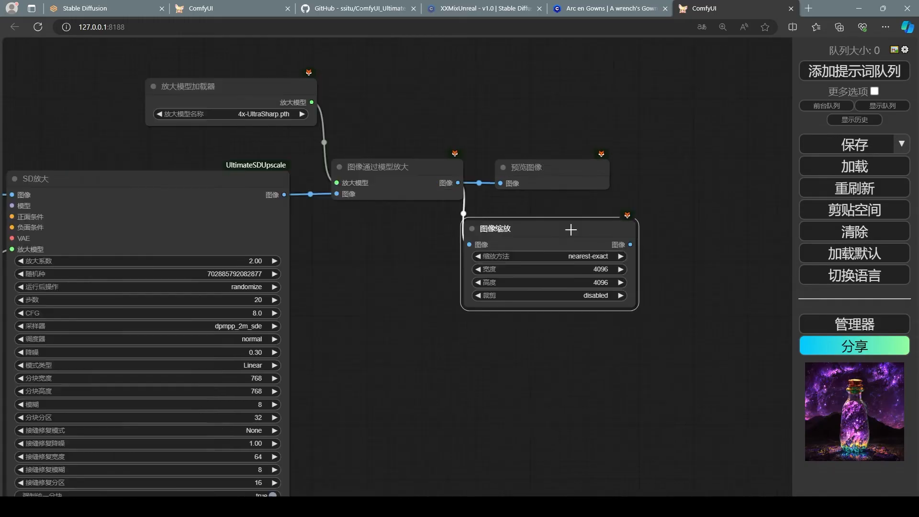
pyautogui.moveTo(551, 168); pyautogui.dragTo(737, 167)
pyautogui.moveTo(642, 249); pyautogui.dragTo(522, 171)
pyautogui.press('Delete')
# Step: Save all the upscaling nodes, from Latent按系数缩放 to the final 预览图像, as a template named "3 setp Super Sacle"
pyautogui.scroll(-10, 597, 253)
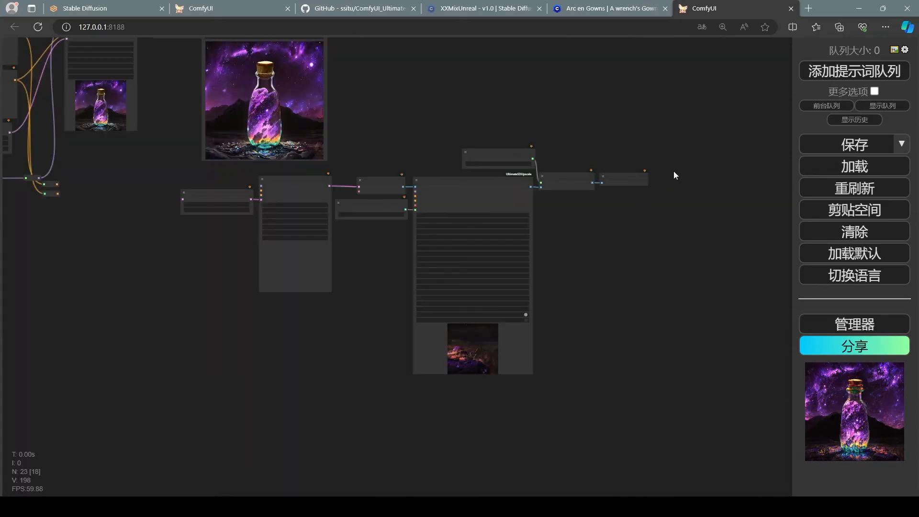
pyautogui.moveTo(674, 175); pyautogui.dragTo(234, 287)
pyautogui.rightClick(600, 239)
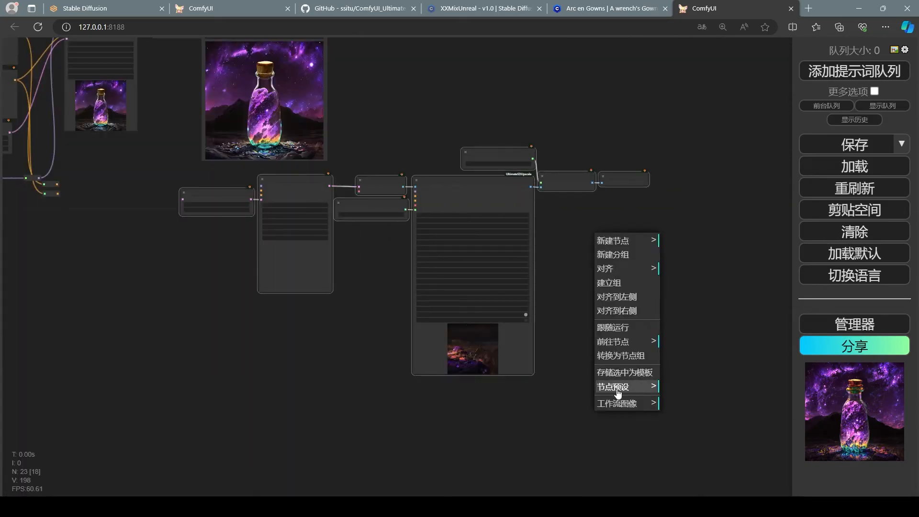
pyautogui.click(623, 373)
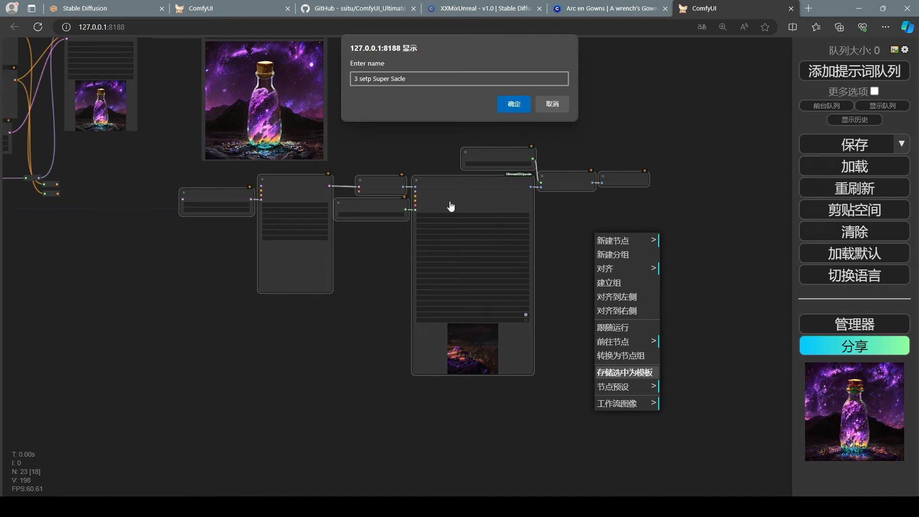
pyautogui.press('Return')
# Step: Examine the three-stage upscaling chain and how it sits beside the base generation nodes in the whole workflow
pyautogui.moveTo(593, 237); pyautogui.dragTo(653, 269)
pyautogui.scroll(4, 643, 246)
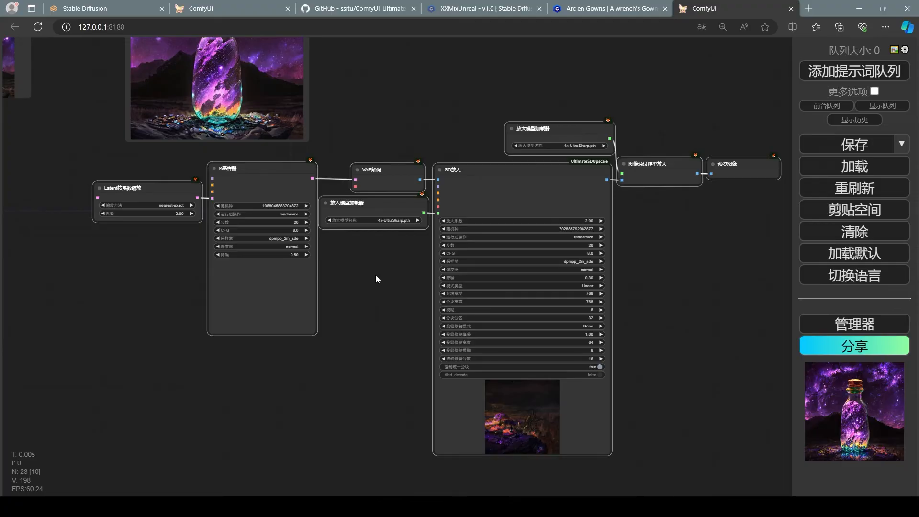
pyautogui.moveTo(675, 309); pyautogui.dragTo(658, 269)
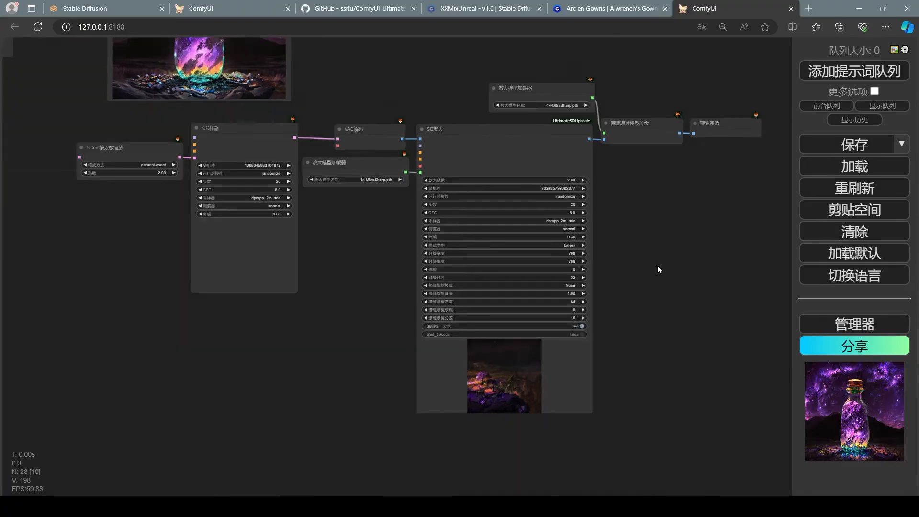
pyautogui.scroll(-1, 661, 270)
pyautogui.moveTo(751, 115); pyautogui.dragTo(380, 311)
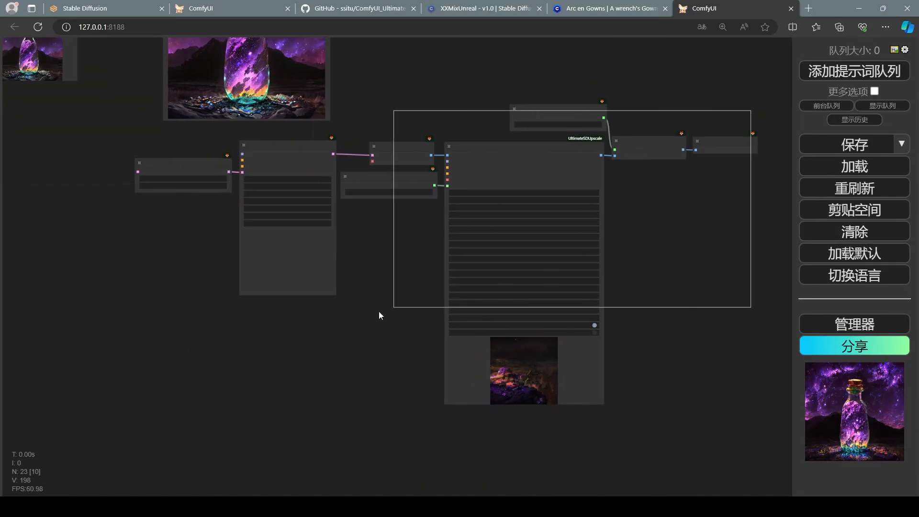
pyautogui.scroll(2, 628, 230)
pyautogui.scroll(-3, 420, 267)
pyautogui.scroll(-2, 510, 287)
pyautogui.moveTo(419, 267); pyautogui.dragTo(573, 292)
pyautogui.scroll(-1, 536, 285)
pyautogui.scroll(-3, 574, 292)
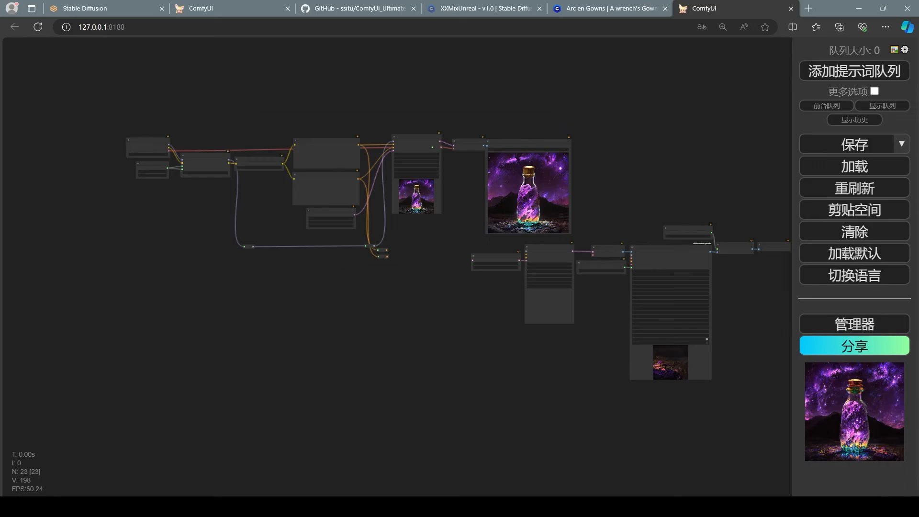
# Step: View the generated orange-haired portrait and zoom in on the Christmas gown image in the image viewer, closing each one
pyautogui.click(61, 507)
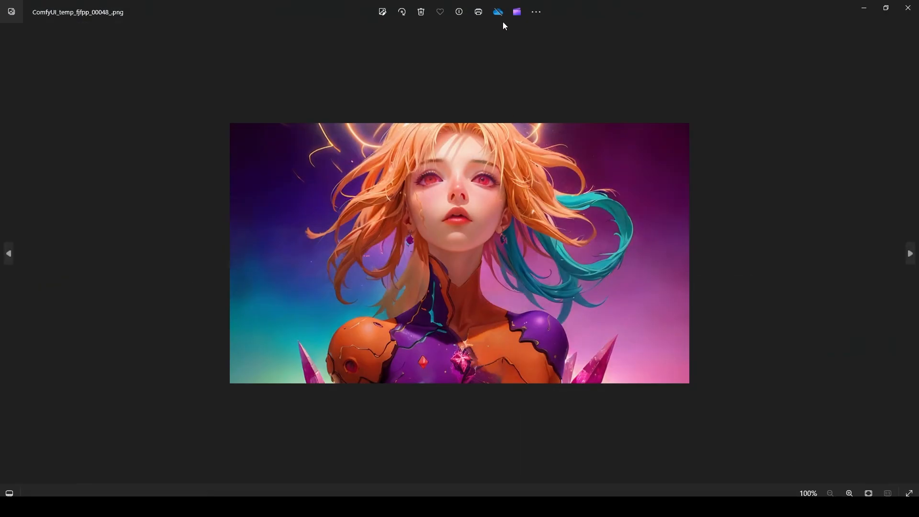
pyautogui.moveTo(503, 24); pyautogui.dragTo(366, 117)
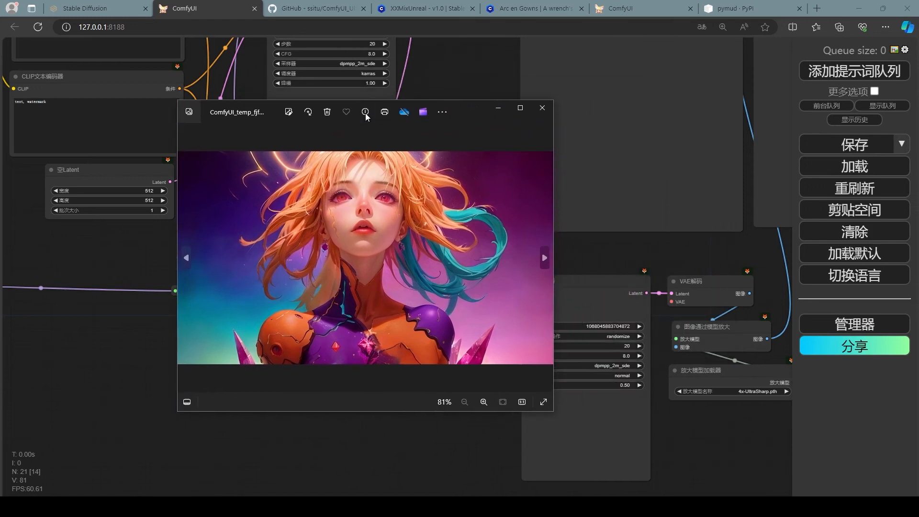
pyautogui.click(543, 108)
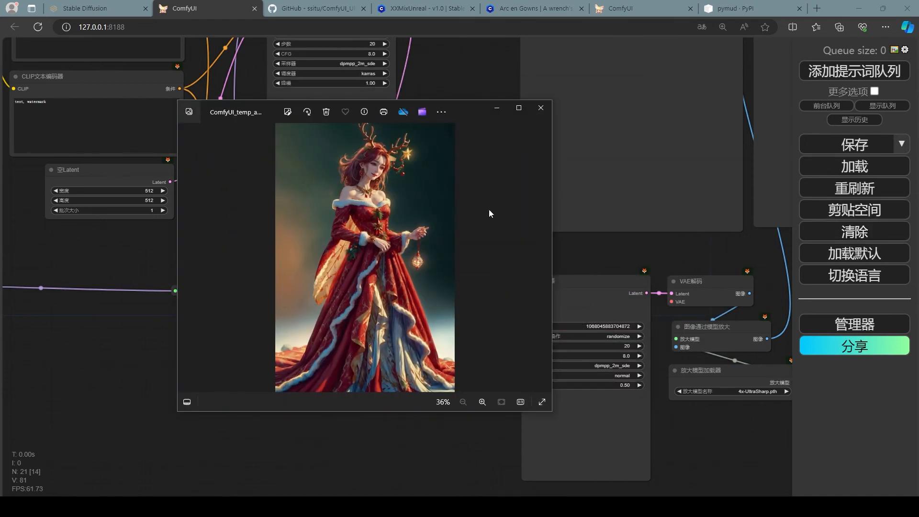
pyautogui.scroll(3, 430, 173)
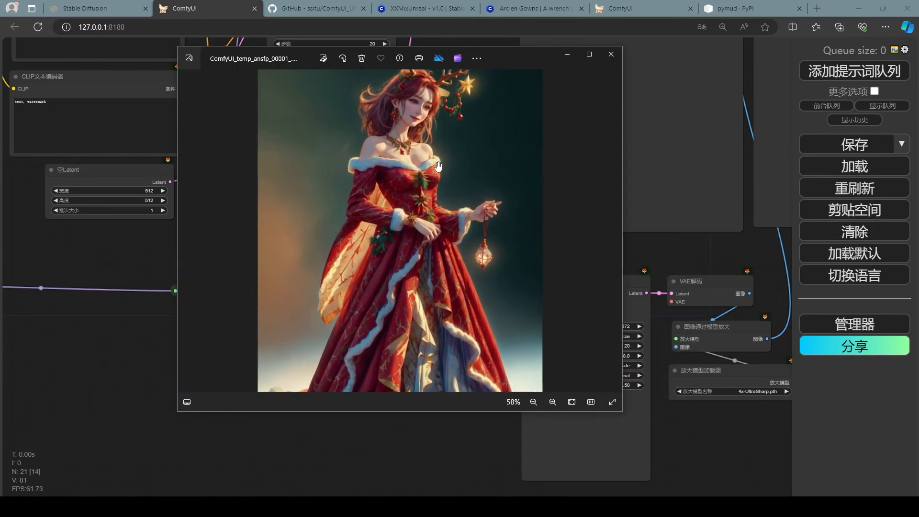
pyautogui.moveTo(435, 192); pyautogui.dragTo(435, 281)
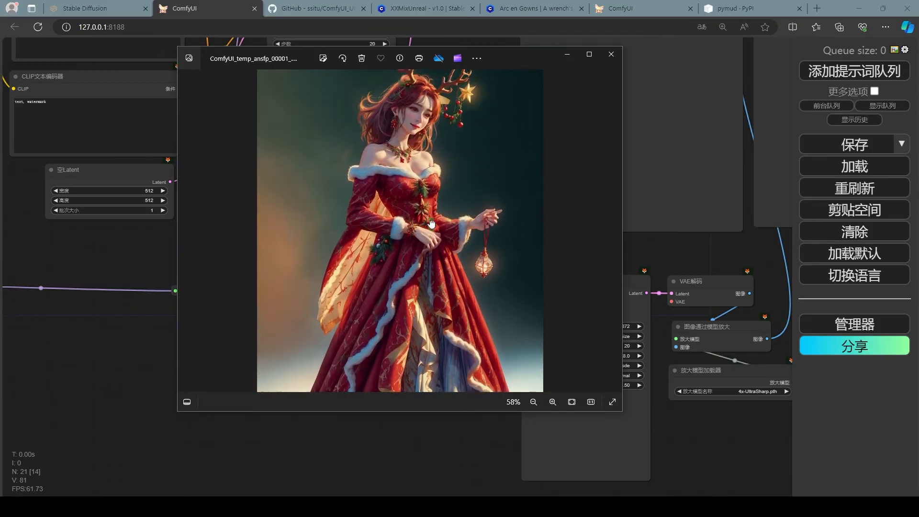
pyautogui.click(611, 54)
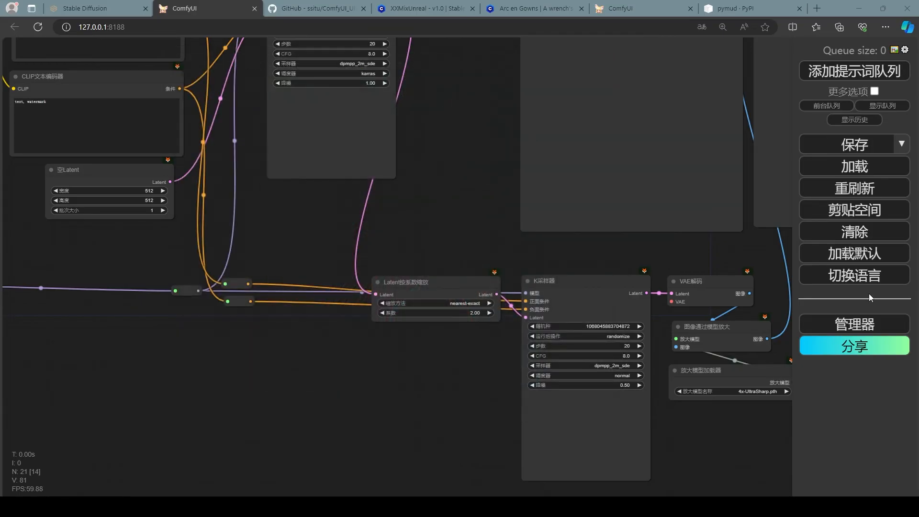
# Step: Insert the "2 Step Normal Scale" node template beside the second K采样器 in the other workflow
pyautogui.scroll(-10, 461, 207)
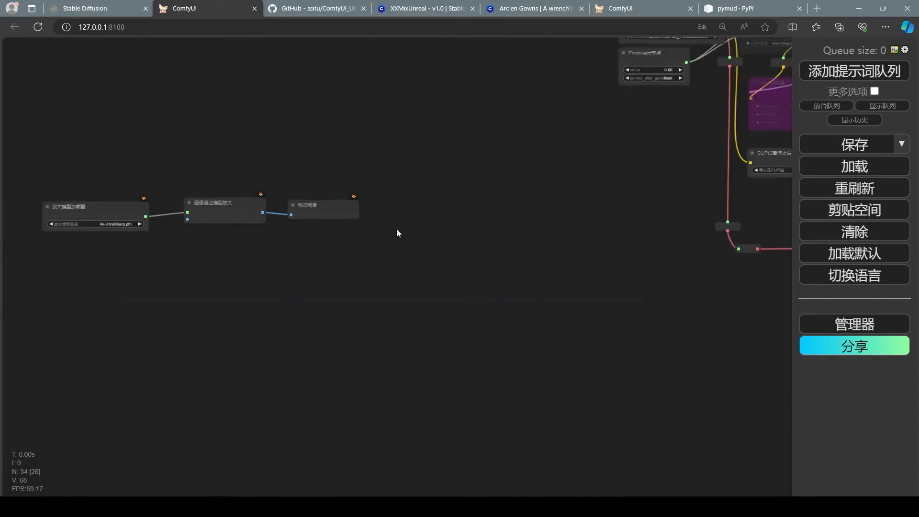
pyautogui.scroll(8, 612, 296)
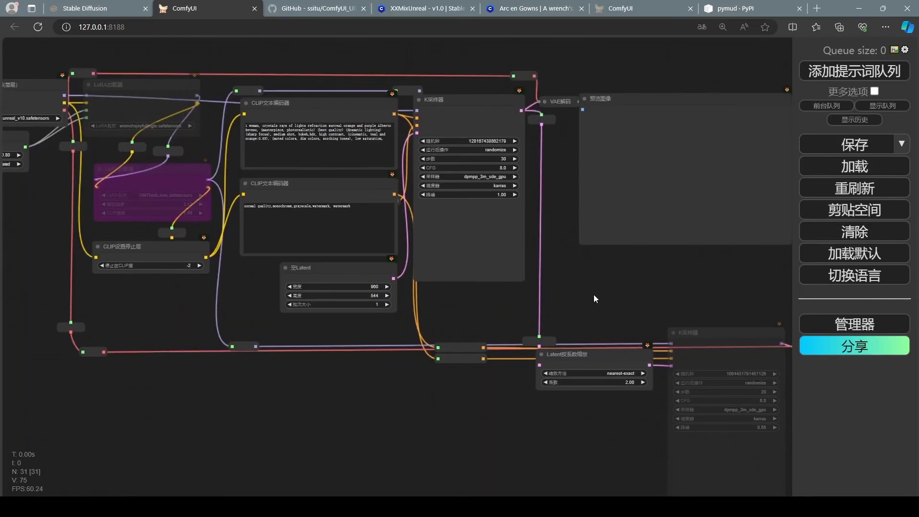
pyautogui.moveTo(594, 294); pyautogui.dragTo(428, 243)
pyautogui.moveTo(603, 280); pyautogui.dragTo(507, 270)
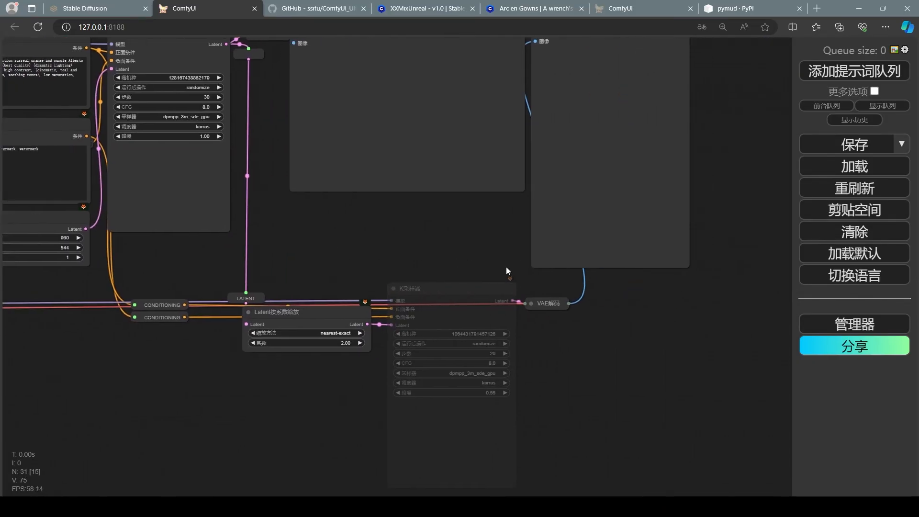
pyautogui.scroll(-4, 529, 280)
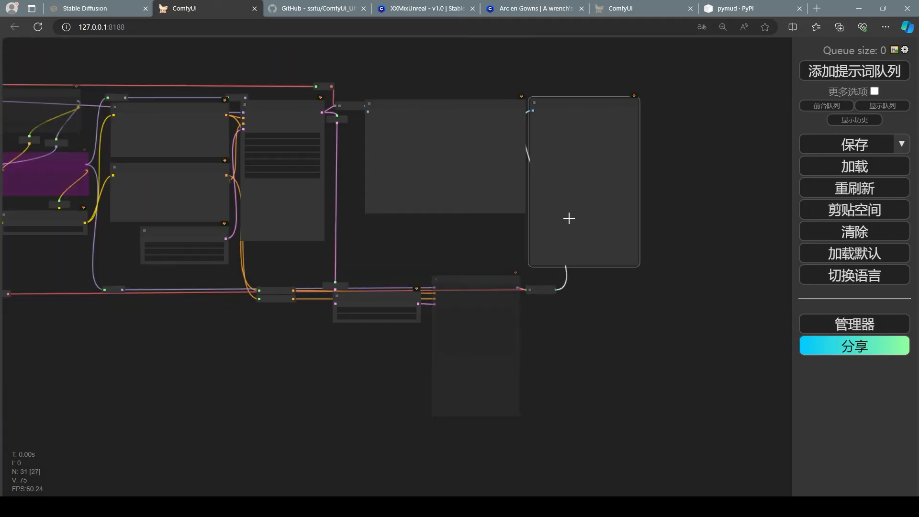
pyautogui.scroll(4, 569, 276)
pyautogui.rightClick(479, 187)
pyautogui.moveTo(511, 321)
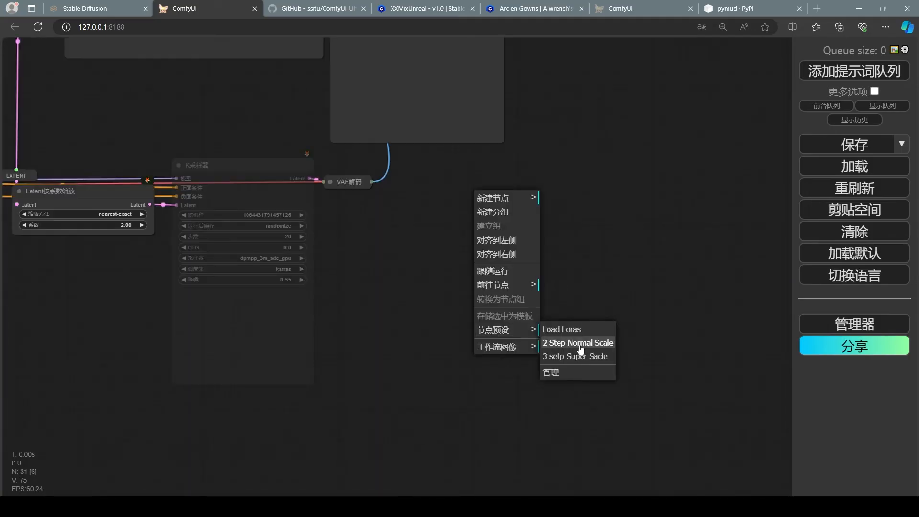
pyautogui.click(582, 294)
# Step: Fit the inserted VAE解码, 放大模型加载器 and 图像通过模型放大 nodes between the second K采样器 and its preview, and queue the prompt
pyautogui.scroll(-3, 570, 313)
pyautogui.scroll(5, 570, 313)
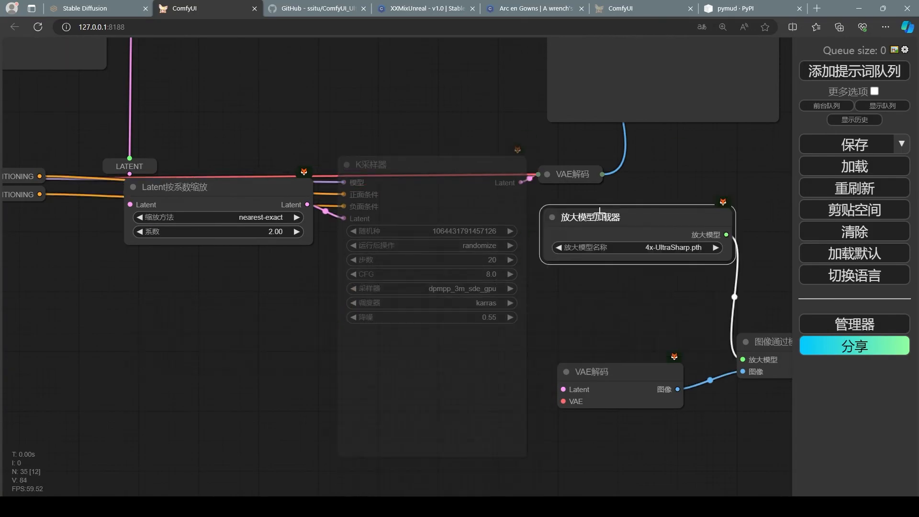
pyautogui.scroll(-6, 451, 283)
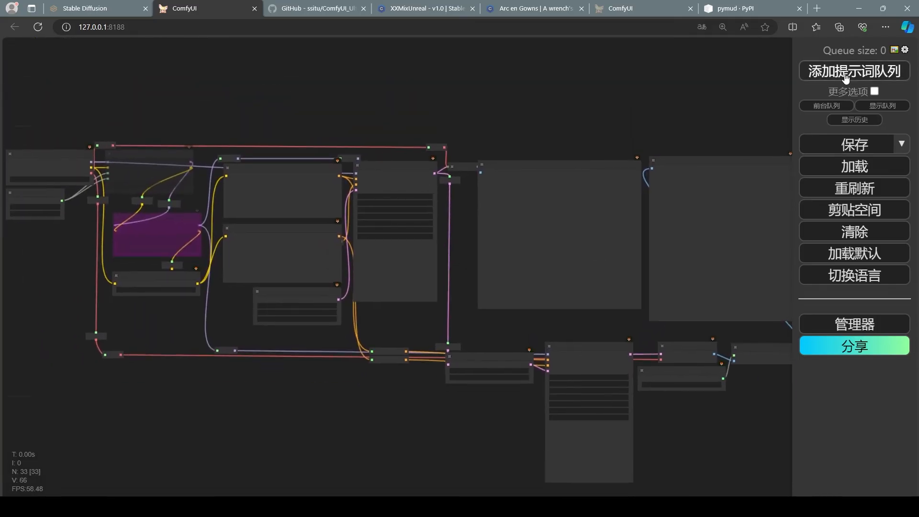
pyautogui.click(846, 78)
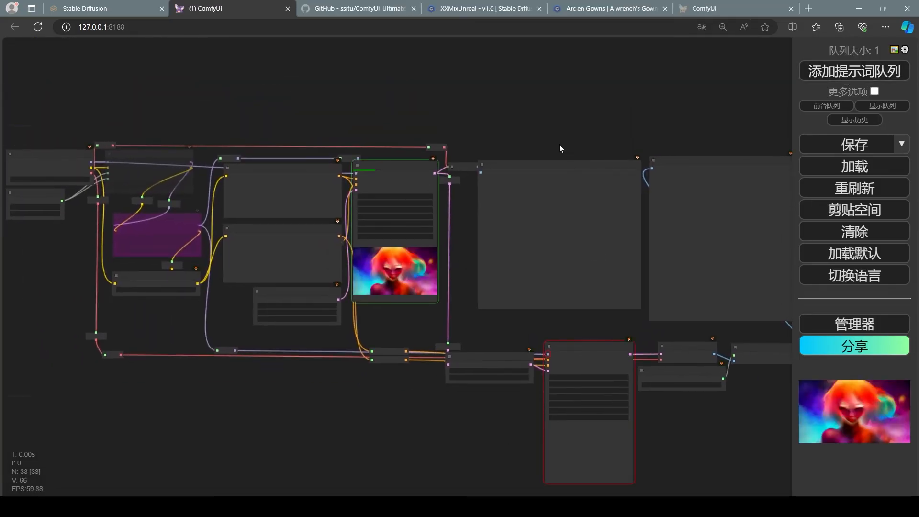
# Step: Switch to the XXMixUnreal checkpoint page on Civitai and review its sample images and model details
pyautogui.click(479, 11)
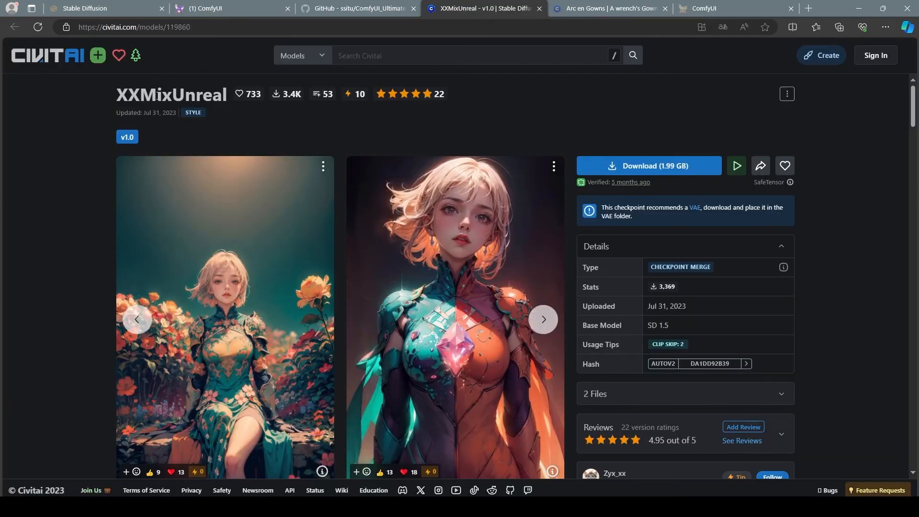
pyautogui.moveTo(144, 98); pyautogui.dragTo(226, 97)
pyautogui.scroll(-12, 82, 192)
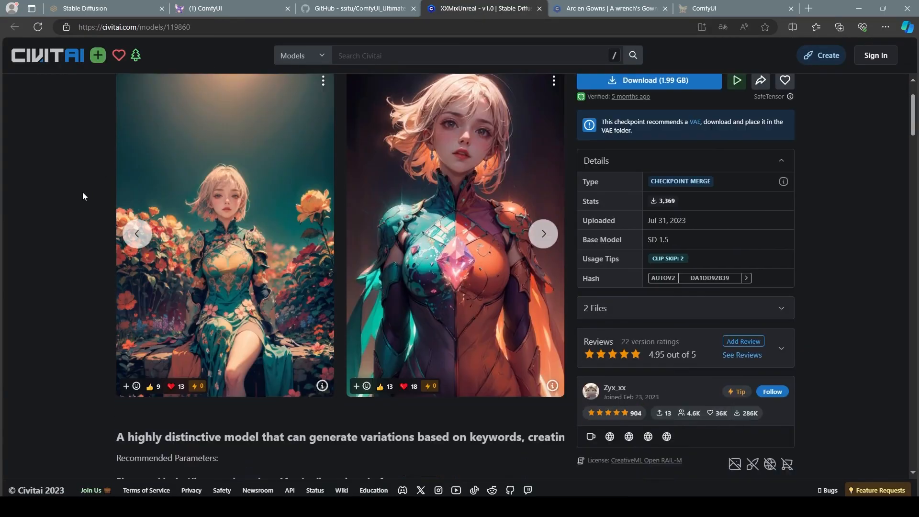
pyautogui.scroll(11, 90, 197)
pyautogui.scroll(1, 90, 202)
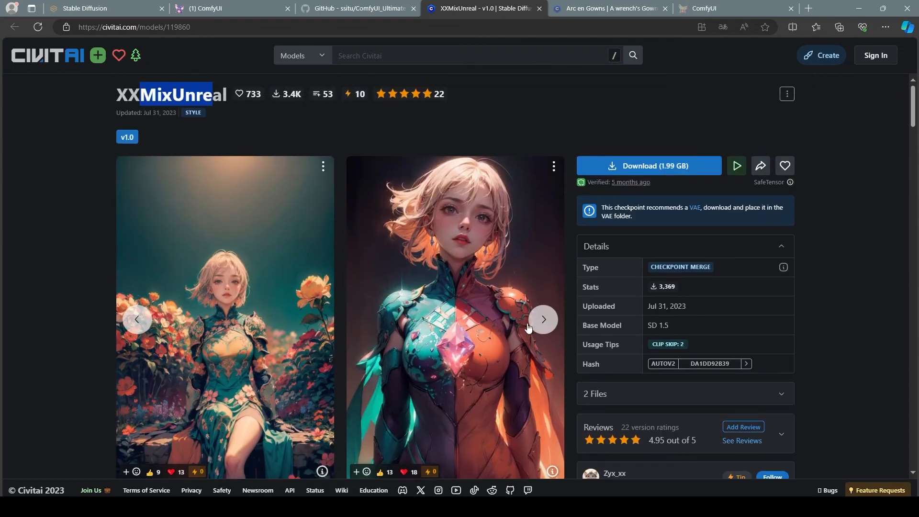
# Step: Review the sample images, details and trigger words on the Arc en Gowns LoRA page
pyautogui.click(617, 8)
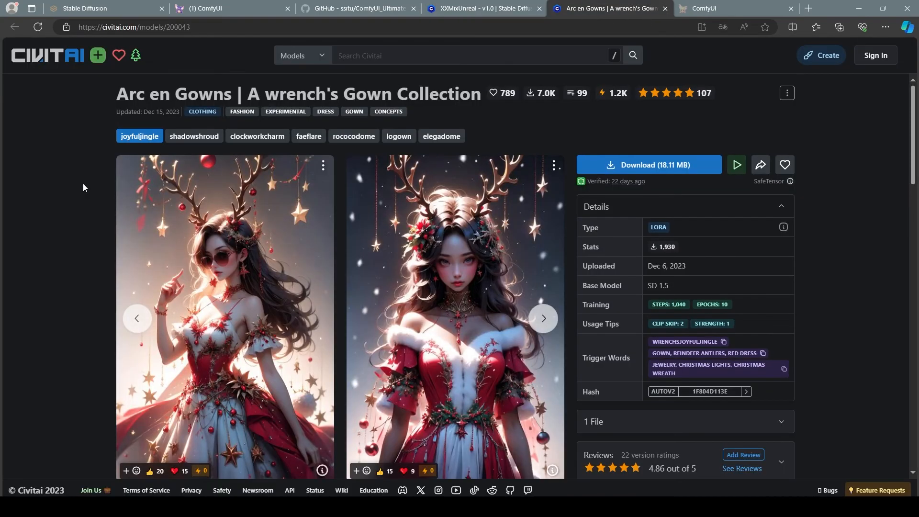
pyautogui.scroll(-3, 84, 188)
pyautogui.scroll(3, 585, 128)
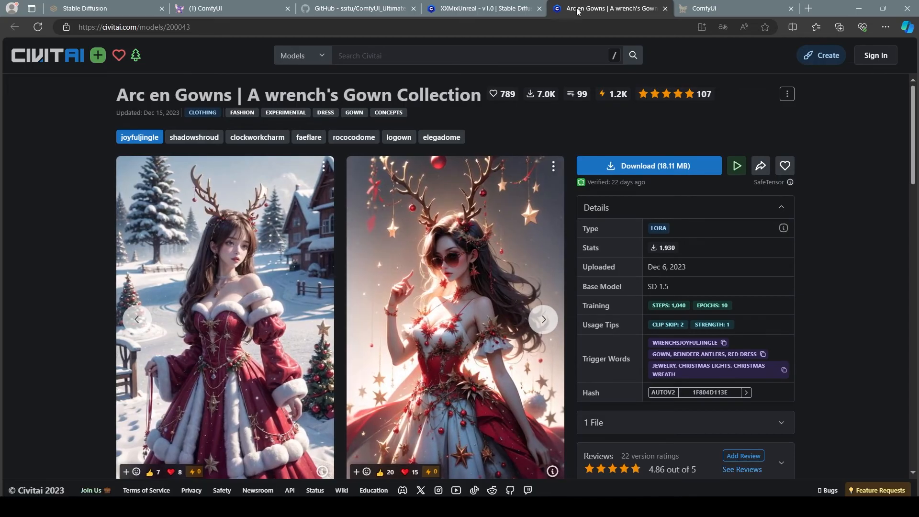
# Step: Compare the generated orange-haired portrait with the XXMixUnreal samples, close the image, and return to the Arc en Gowns page
pyautogui.click(488, 8)
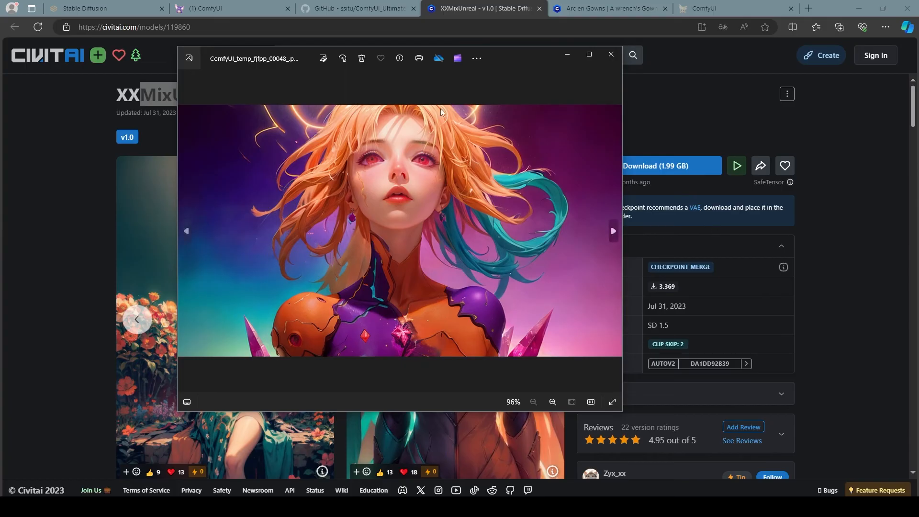
pyautogui.moveTo(502, 59); pyautogui.dragTo(599, 86)
pyautogui.click(709, 83)
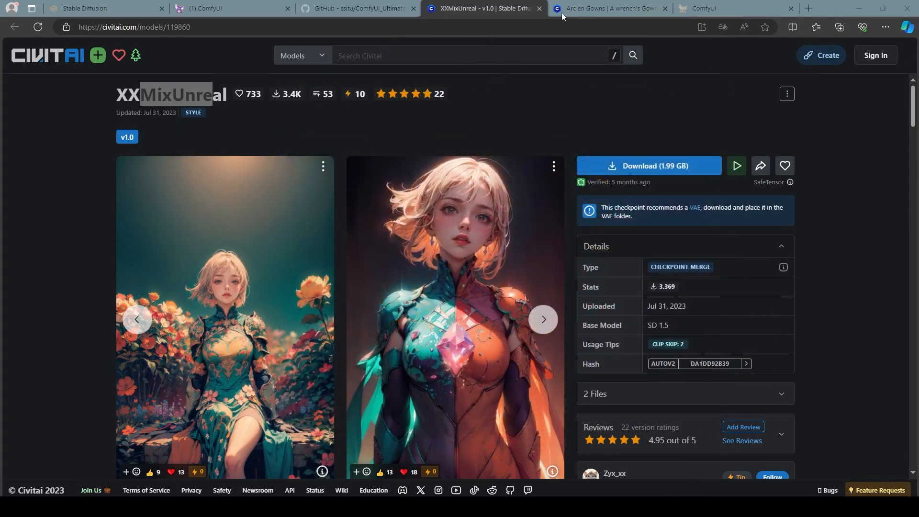
pyautogui.click(602, 11)
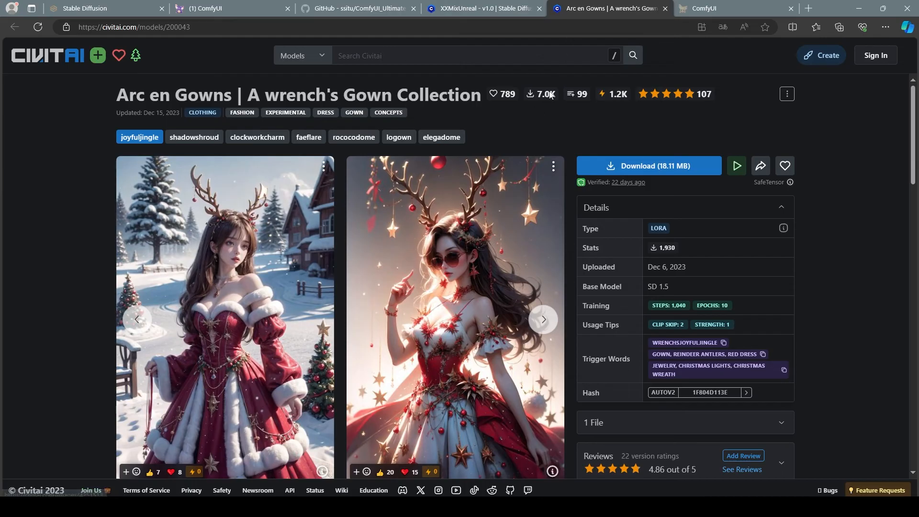
# Step: Switch back to the ComfyUI workflow and compare the base image with the upscaled result in the two 预览图像 nodes
pyautogui.click(282, 6)
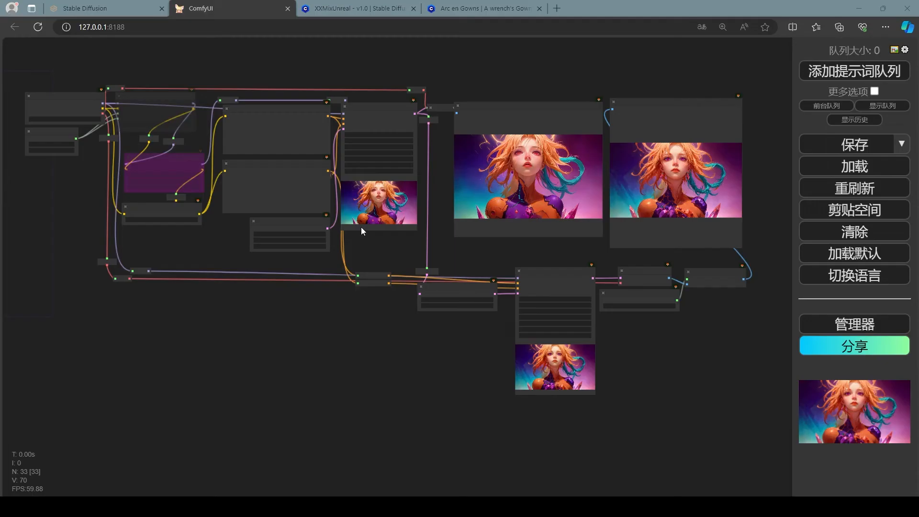
pyautogui.scroll(10, 752, 182)
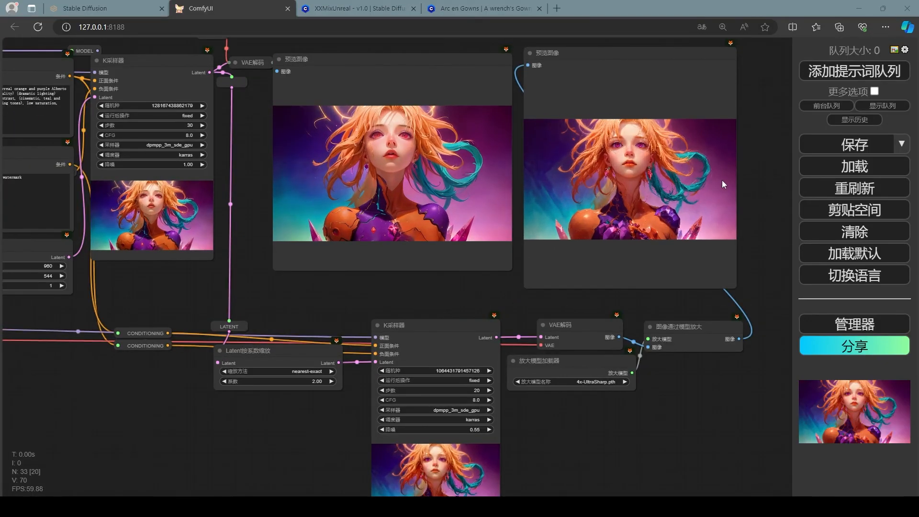
pyautogui.scroll(5, 413, 251)
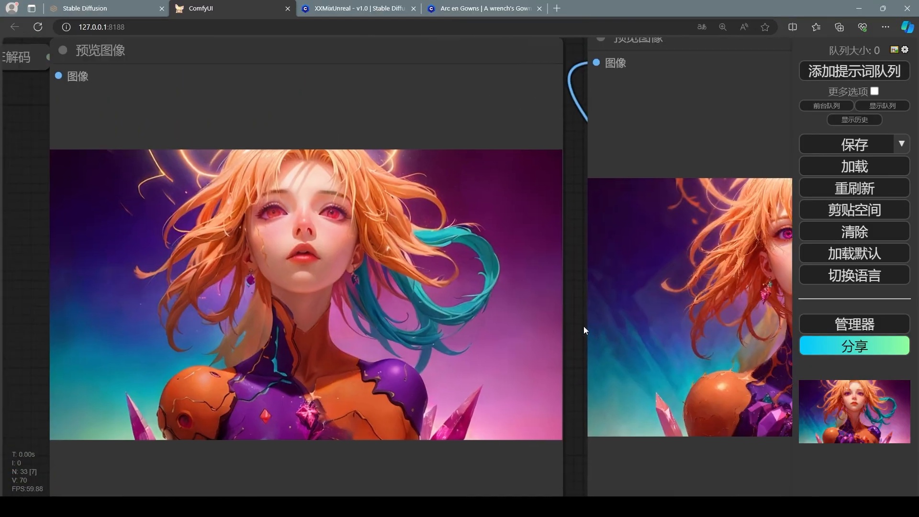
# Step: Inspect the base and upscaled portraits up close in their 预览图像 nodes, and open the upscaled image at full size in a new tab
pyautogui.scroll(2, 613, 248)
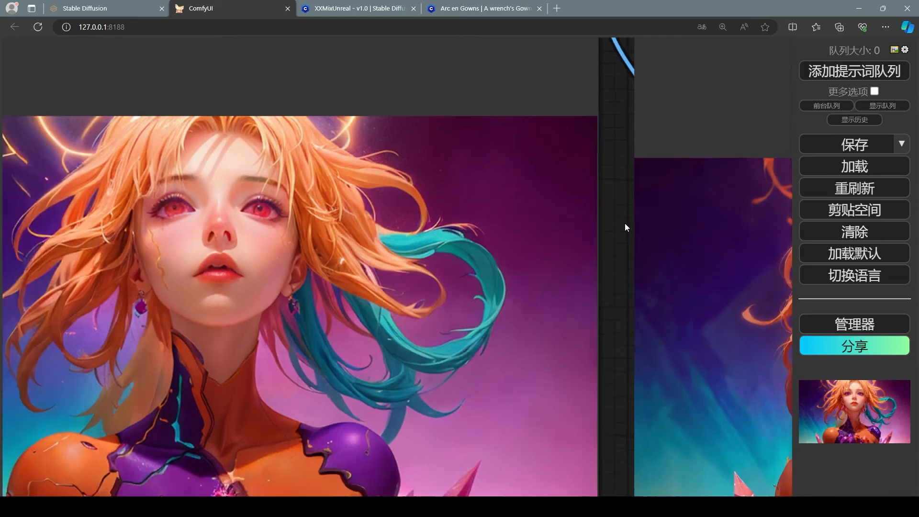
pyautogui.moveTo(626, 226); pyautogui.dragTo(148, 185)
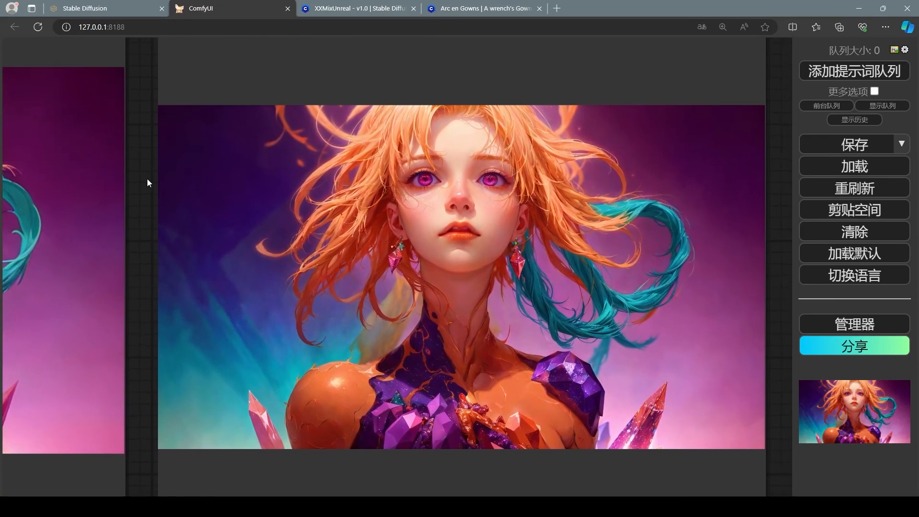
pyautogui.scroll(1, 775, 179)
pyautogui.scroll(3, 766, 191)
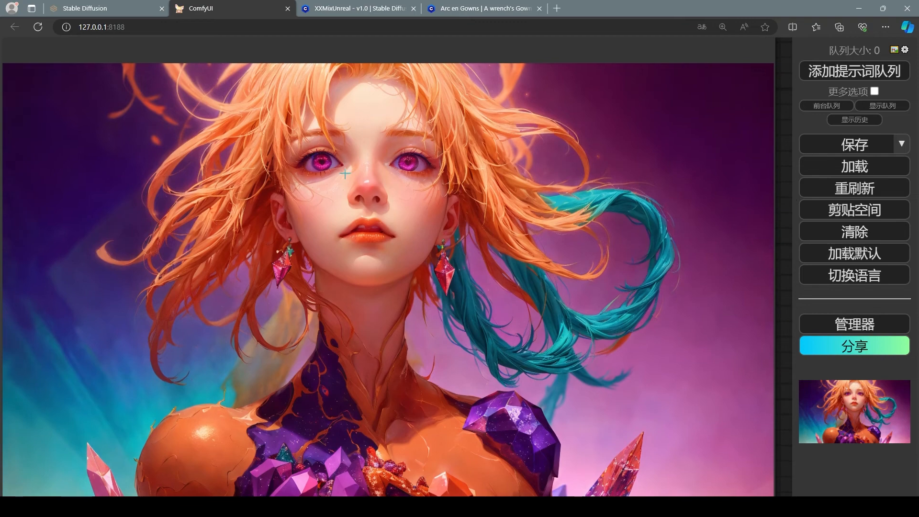
pyautogui.rightClick(395, 137)
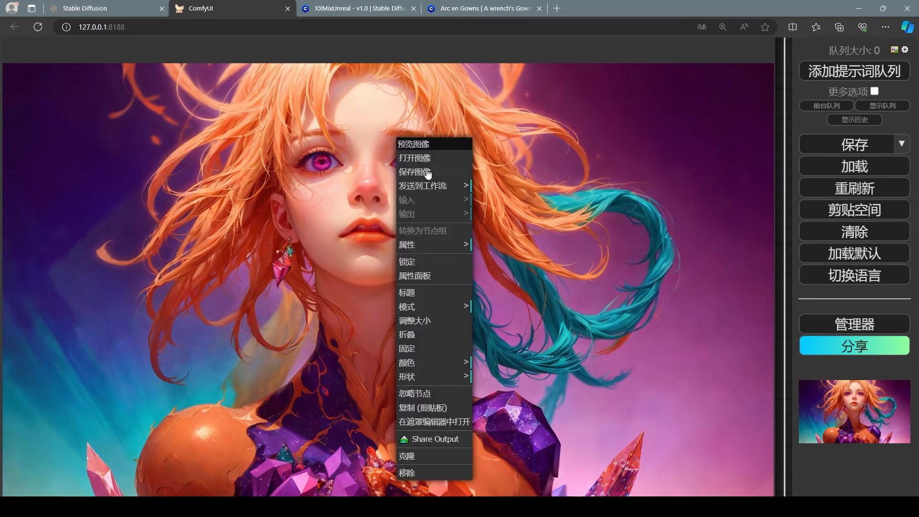
pyautogui.click(452, 155)
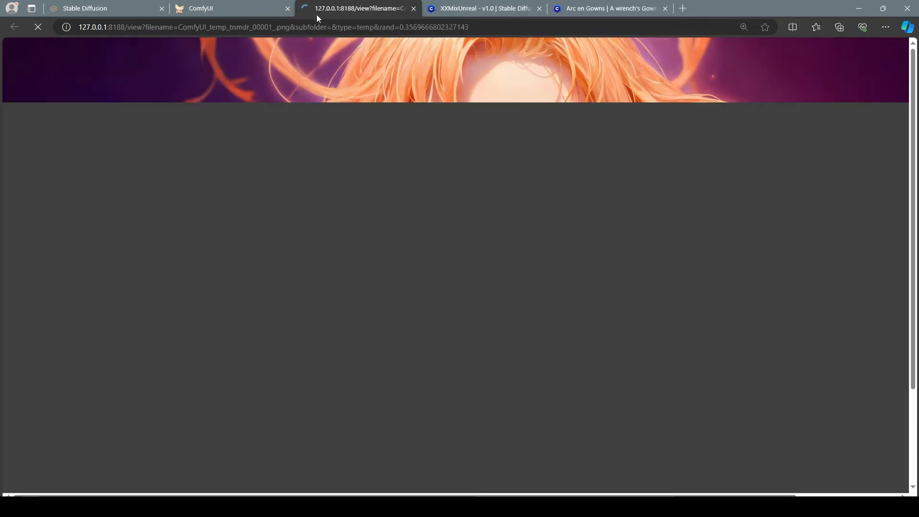
# Step: Examine the hair, eyes, lips and earrings of the full-size upscaled portrait at normal and enlarged view
pyautogui.scroll(-3, 471, 216)
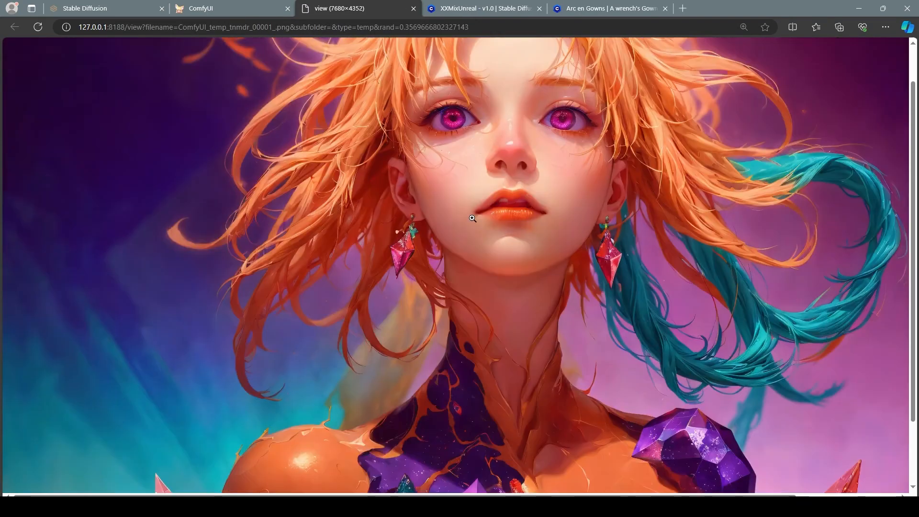
pyautogui.scroll(3, 526, 267)
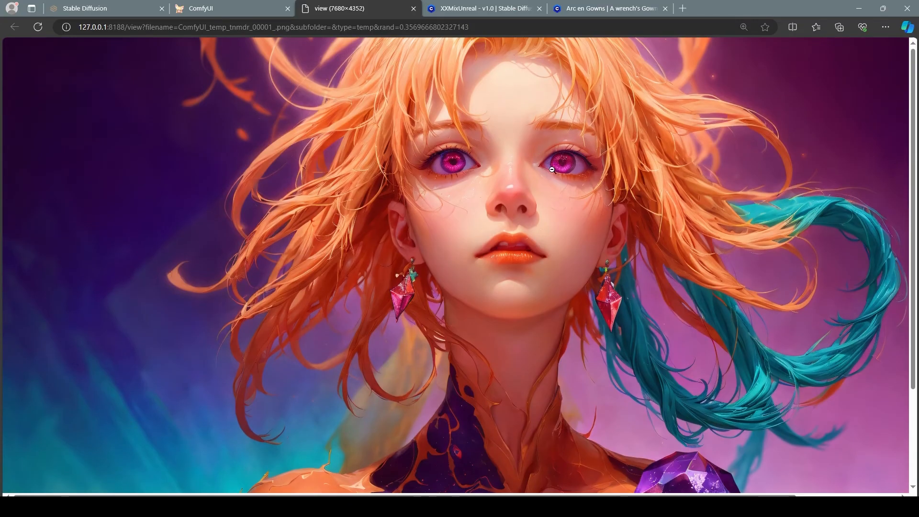
pyautogui.click(552, 169)
pyautogui.click(551, 172)
pyautogui.scroll(3, 413, 250)
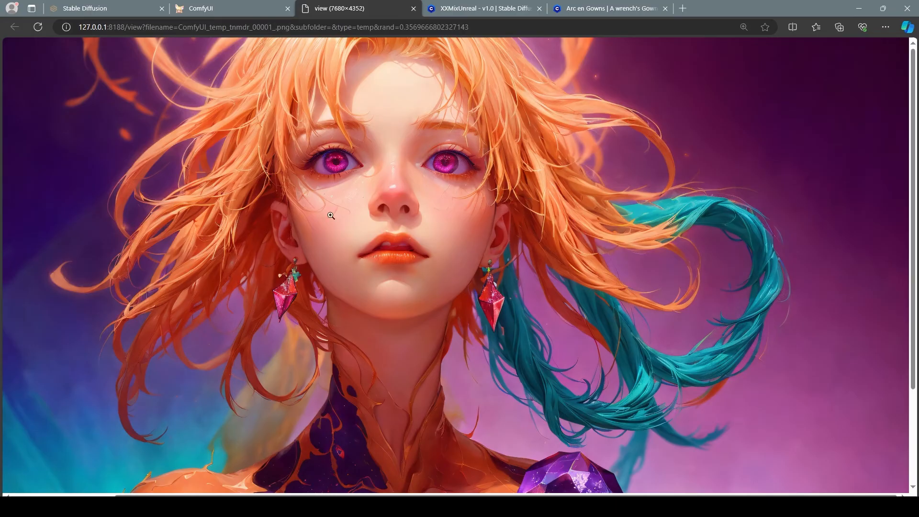
pyautogui.scroll(-3, 324, 168)
pyautogui.scroll(3, 368, 186)
pyautogui.keyDown('ctrl'); pyautogui.scroll(4, 365, 220); pyautogui.keyUp('ctrl')
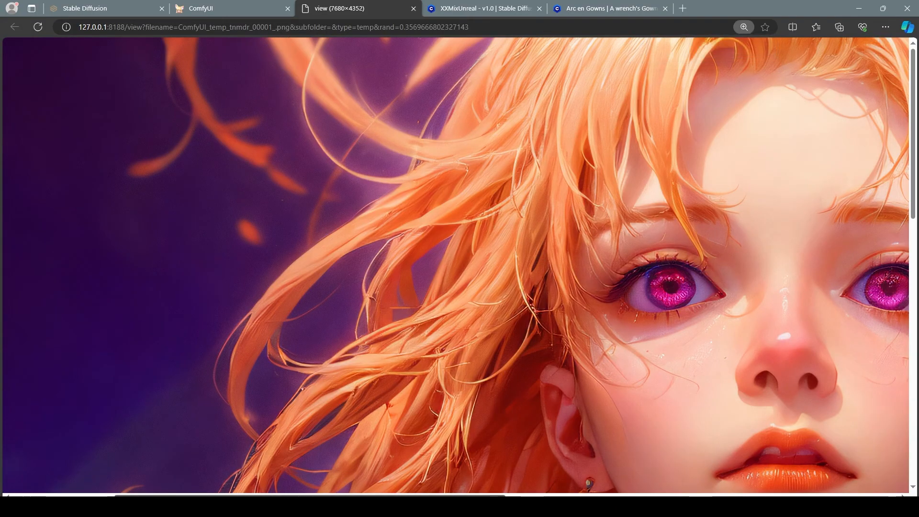
pyautogui.hscroll(5, 458, 316)
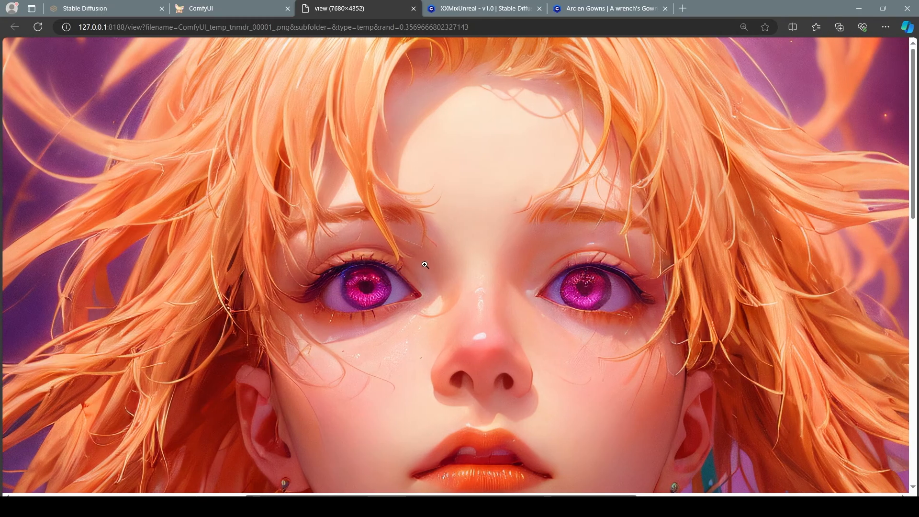
pyautogui.click(468, 271)
pyautogui.click(437, 248)
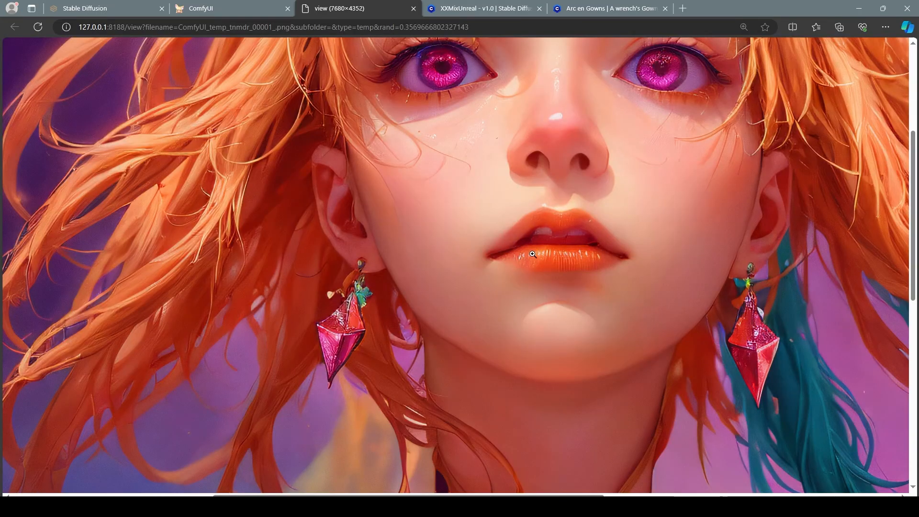
pyautogui.scroll(3, 519, 273)
pyautogui.scroll(-5, 515, 270)
pyautogui.scroll(6, 530, 232)
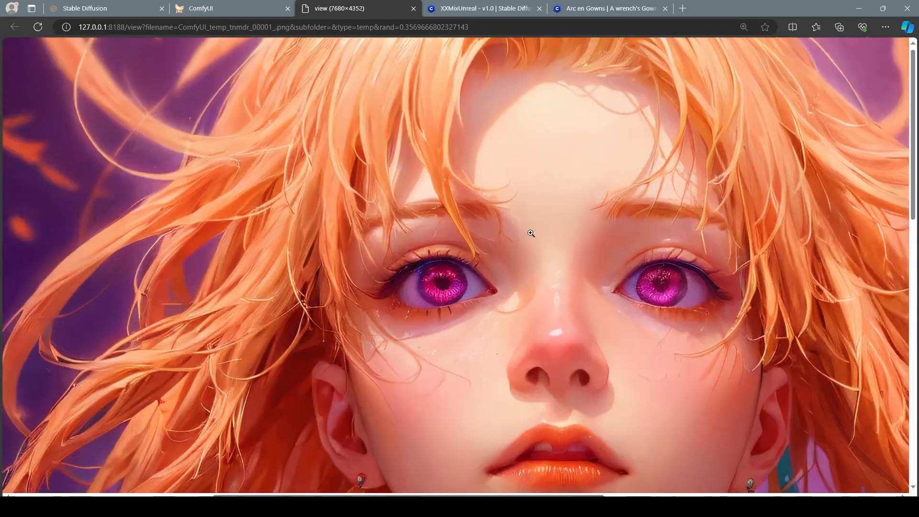
# Step: Return to the ComfyUI workflow and close the image viewer showing the red-dress portrait
pyautogui.click(200, 10)
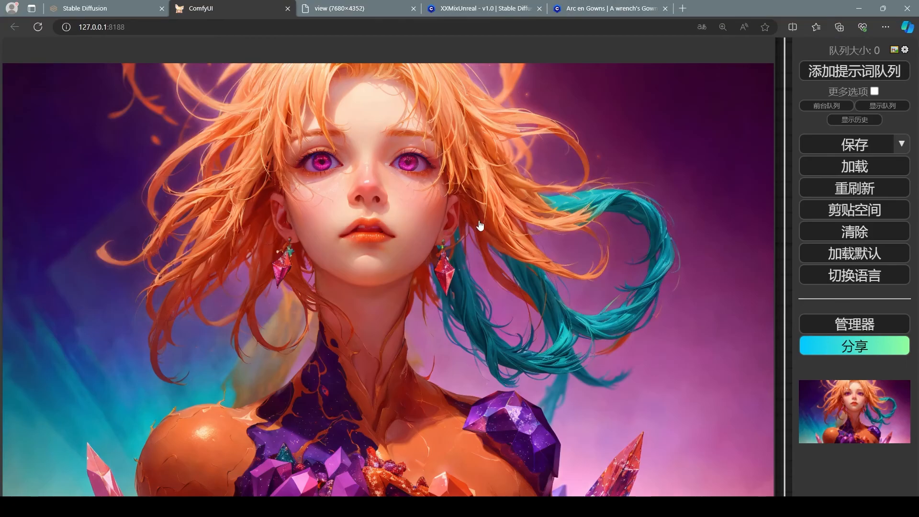
pyautogui.hotkey('ctrl', '+')
pyautogui.hotkey('ctrl', '+')
pyautogui.hotkey('ctrl', '+')
pyautogui.hotkey('ctrl', '+')
pyautogui.hotkey('ctrl', '+')
pyautogui.hotkey('ctrl', '0')
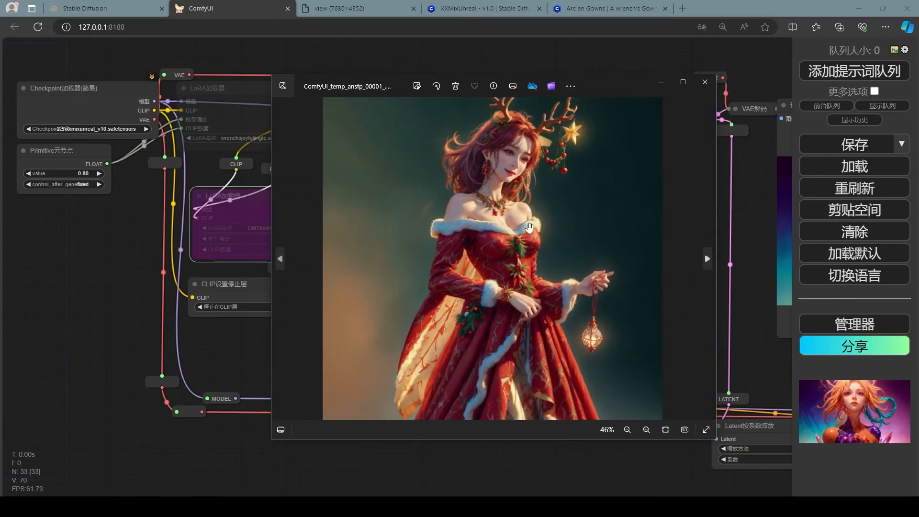
pyautogui.click(705, 83)
# Step: Delete the model upscaling chain of 放大模型加载器, 图像通过模型放大 and 预览图像 nodes beyond the second preview
pyautogui.scroll(-5, 312, 207)
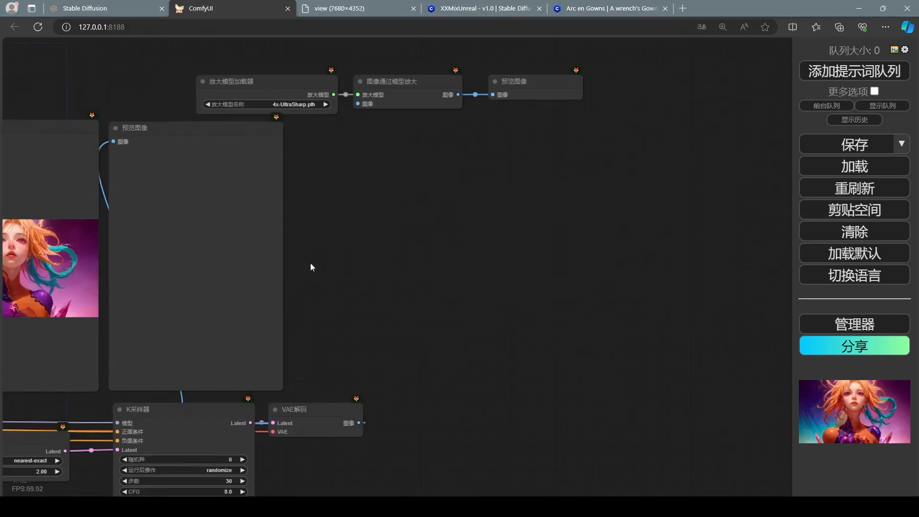
pyautogui.scroll(10, 393, 248)
pyautogui.scroll(-5, 602, 224)
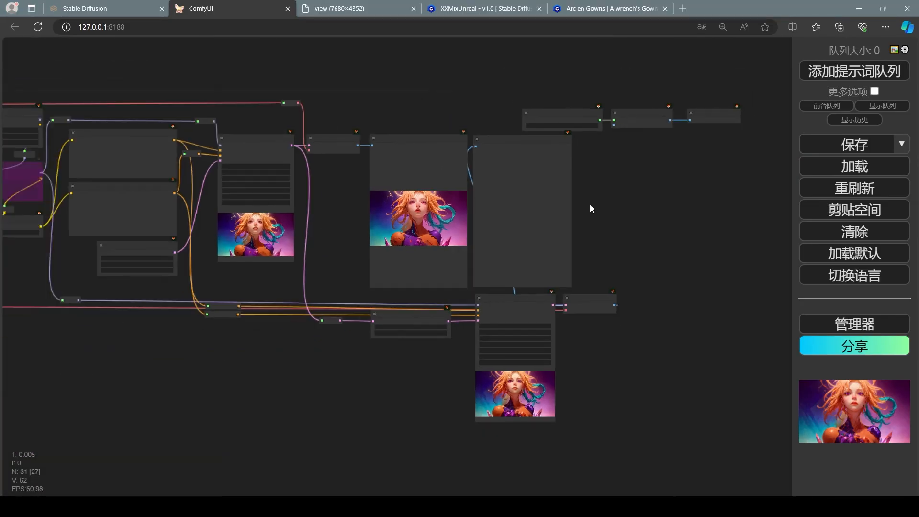
pyautogui.moveTo(744, 97); pyautogui.dragTo(520, 134)
pyautogui.press('Delete')
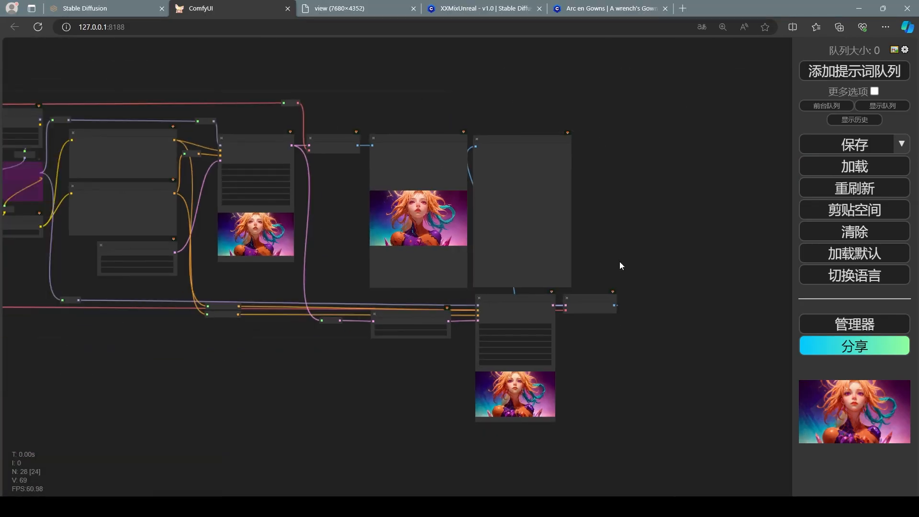
# Step: Insert the saved node template "3 setp Super Sacle" in the empty canvas area beside the second K采样器
pyautogui.click(530, 394)
pyautogui.scroll(10, 355, 370)
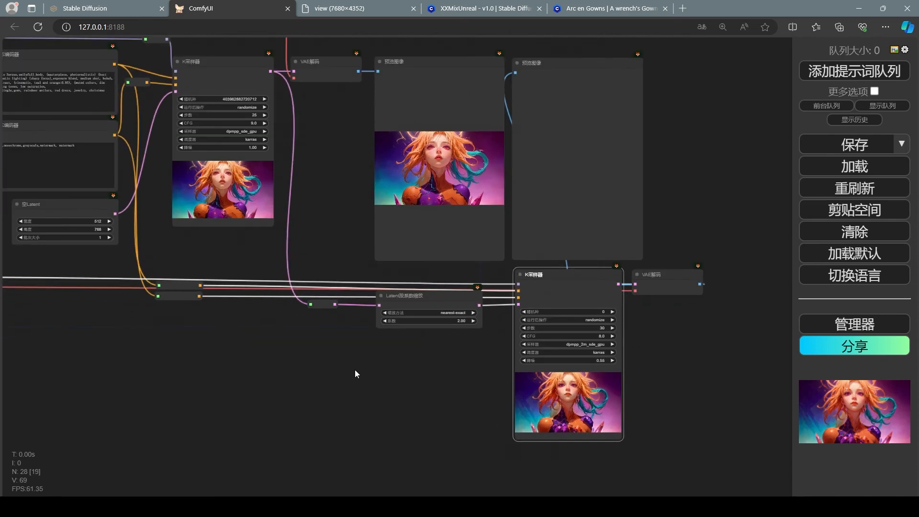
pyautogui.moveTo(233, 177); pyautogui.dragTo(198, 254)
pyautogui.click(397, 262)
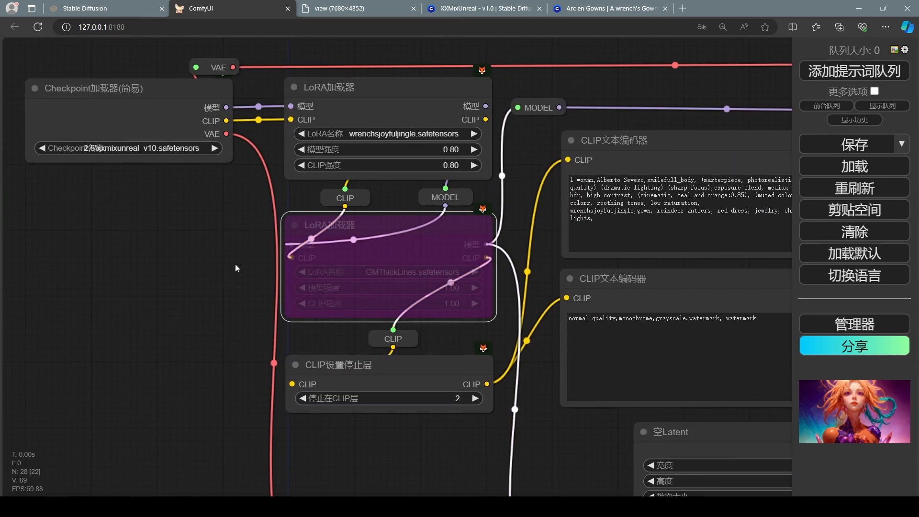
pyautogui.scroll(-9, 190, 240)
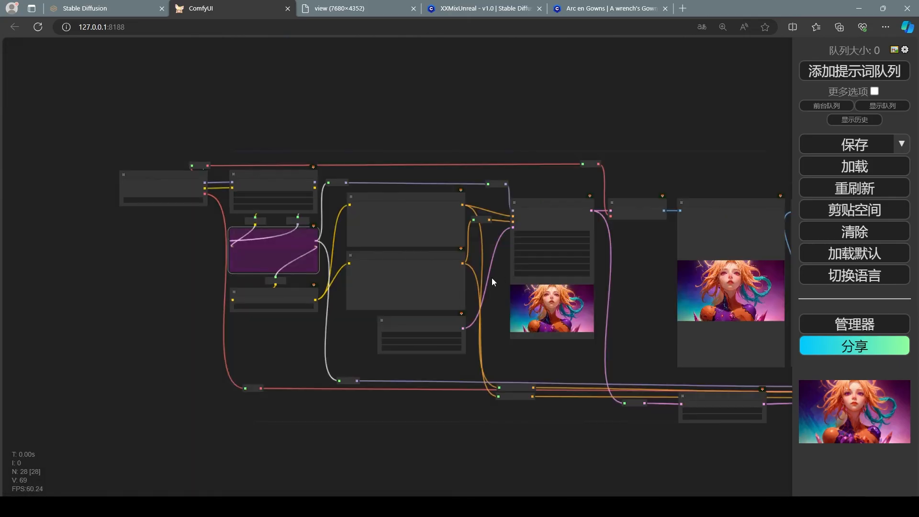
pyautogui.moveTo(493, 278); pyautogui.dragTo(176, 167)
pyautogui.moveTo(628, 343); pyautogui.dragTo(464, 255)
pyautogui.rightClick(464, 254)
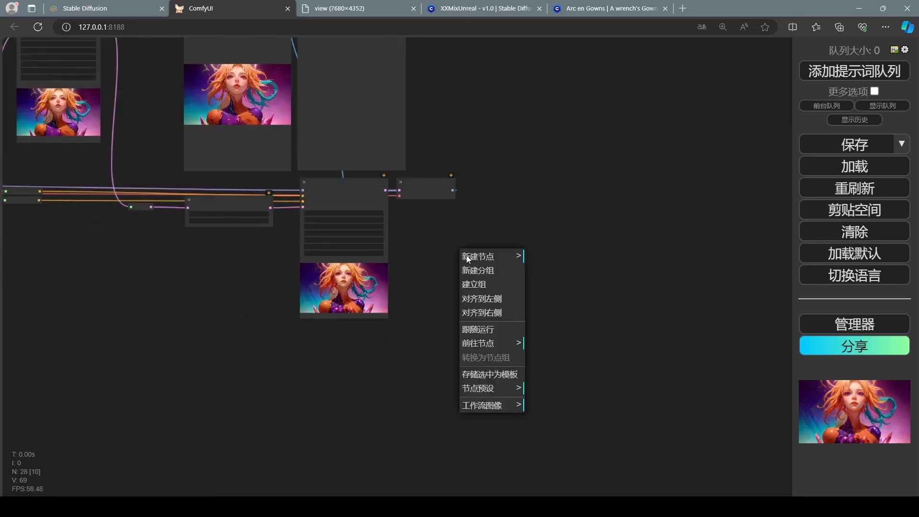
pyautogui.click(507, 388)
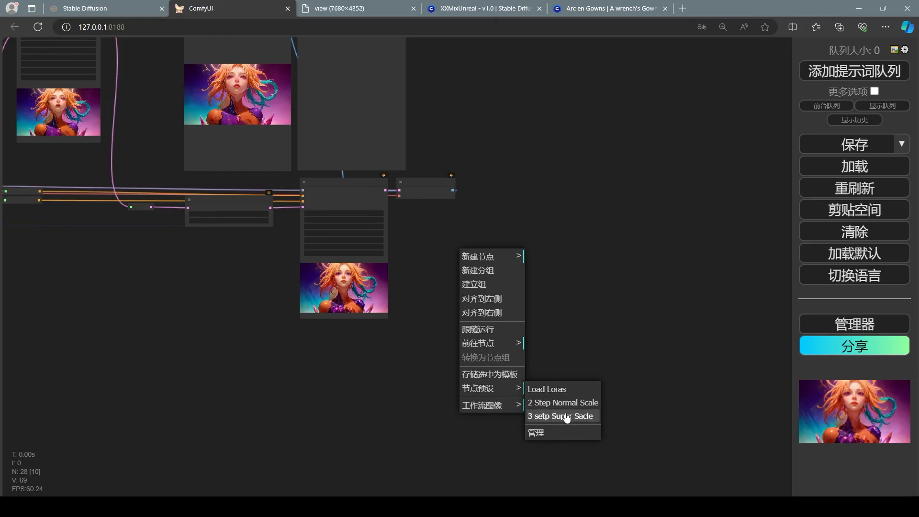
pyautogui.click(565, 416)
pyautogui.scroll(-6, 622, 287)
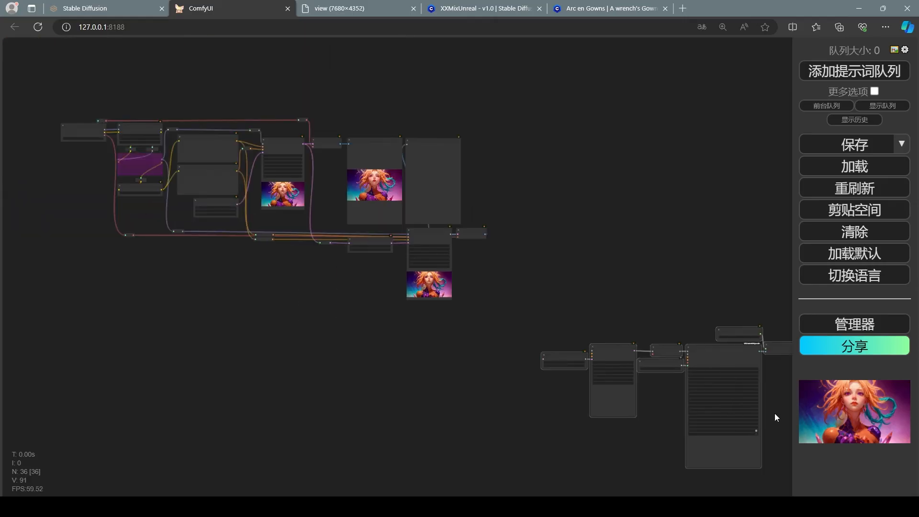
# Step: Connect the template's SD放大 stage to the second K采样器 stage, and lower the VAE reroute node beneath the other connection lines
pyautogui.scroll(3, 776, 413)
pyautogui.moveTo(776, 413); pyautogui.dragTo(448, 305)
pyautogui.scroll(-3, 448, 305)
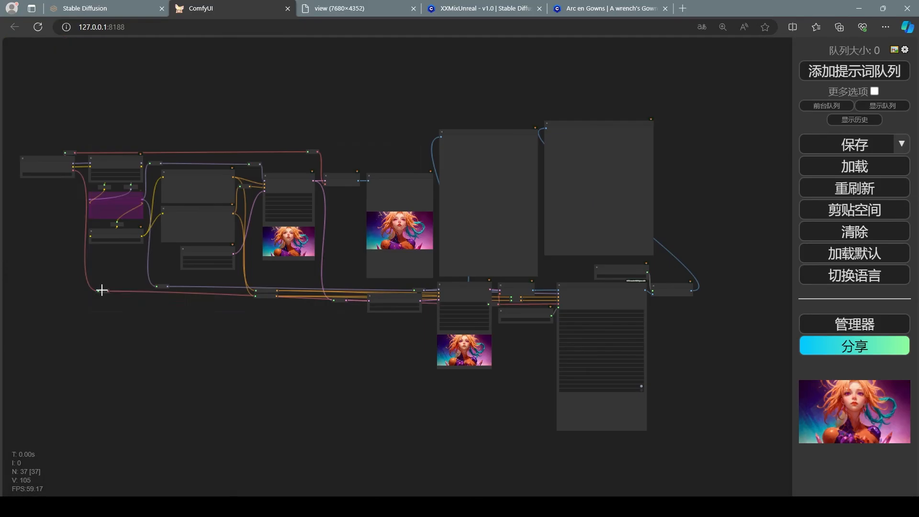
pyautogui.moveTo(99, 232); pyautogui.dragTo(101, 305)
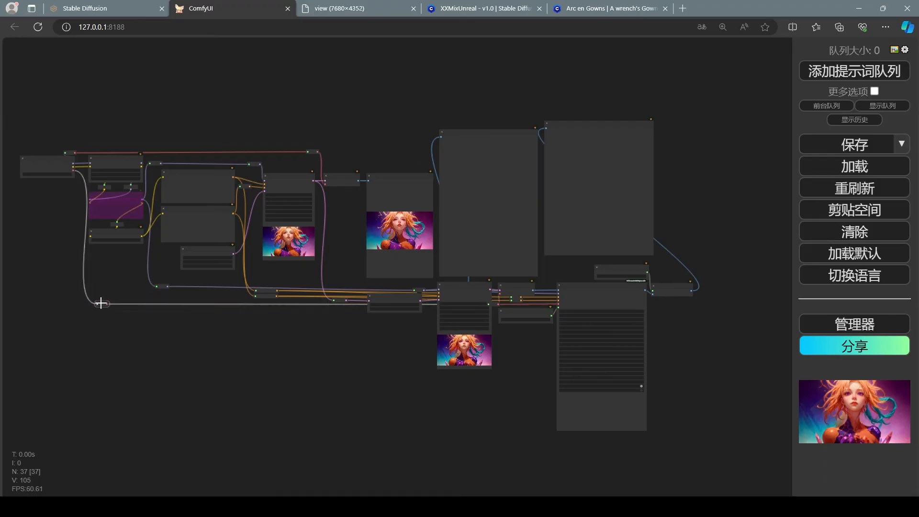
pyautogui.moveTo(303, 349); pyautogui.dragTo(355, 338)
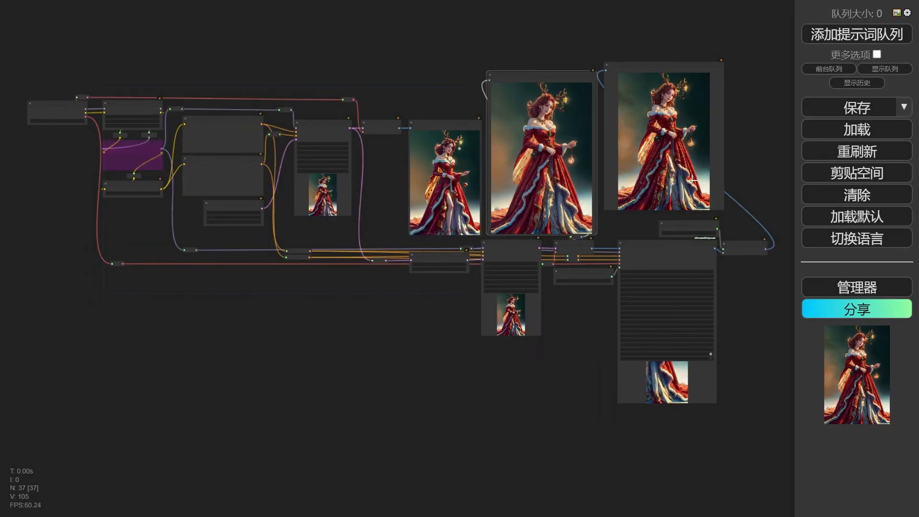
# Step: Reposition the final 预览图像 node beside the second preview, just above the SD放大 node
pyautogui.scroll(1, 606, 148)
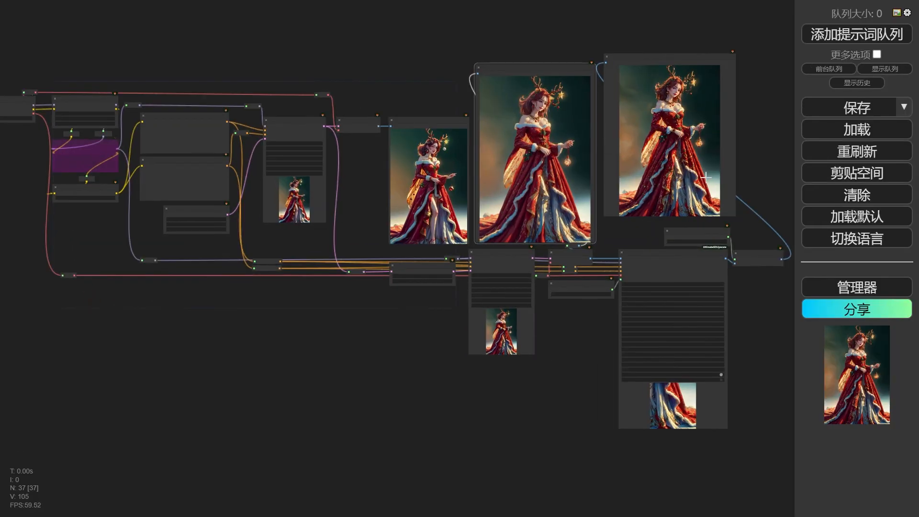
pyautogui.moveTo(750, 150); pyautogui.dragTo(662, 162)
pyautogui.scroll(1, 656, 162)
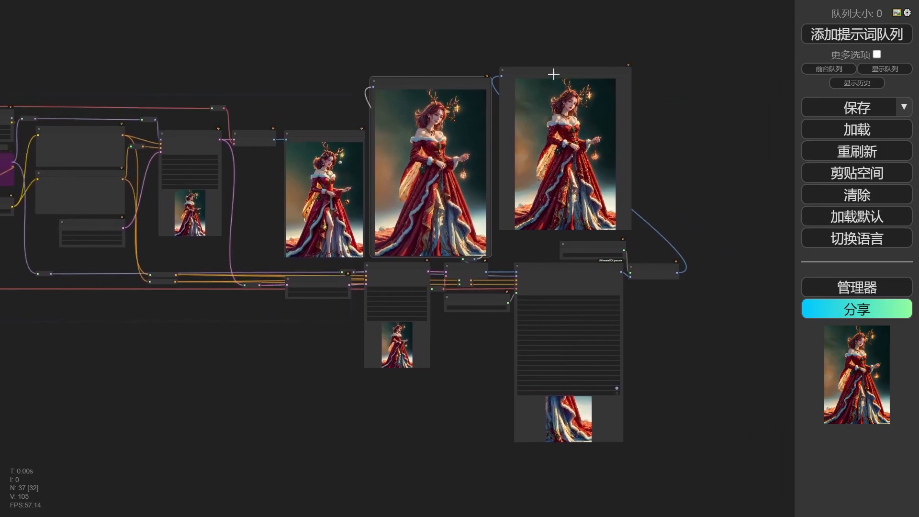
pyautogui.moveTo(555, 75); pyautogui.dragTo(743, 88)
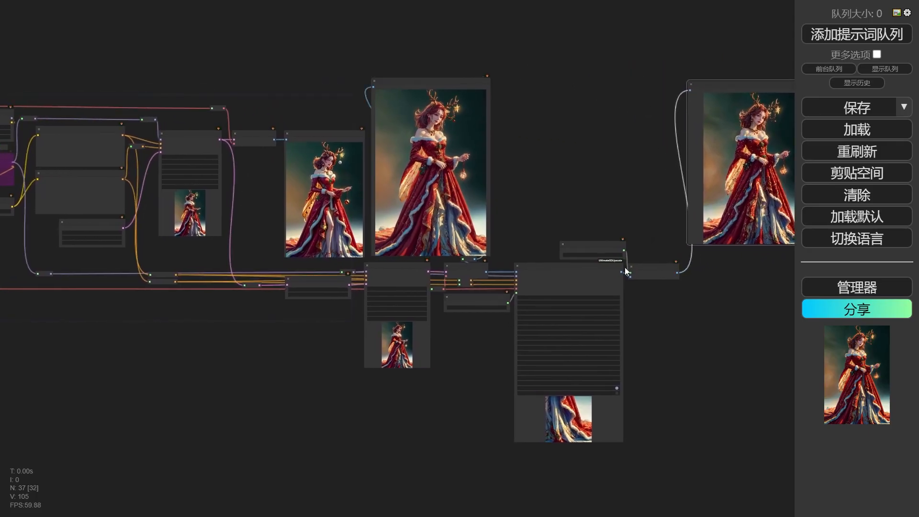
pyautogui.moveTo(631, 221); pyautogui.dragTo(574, 128)
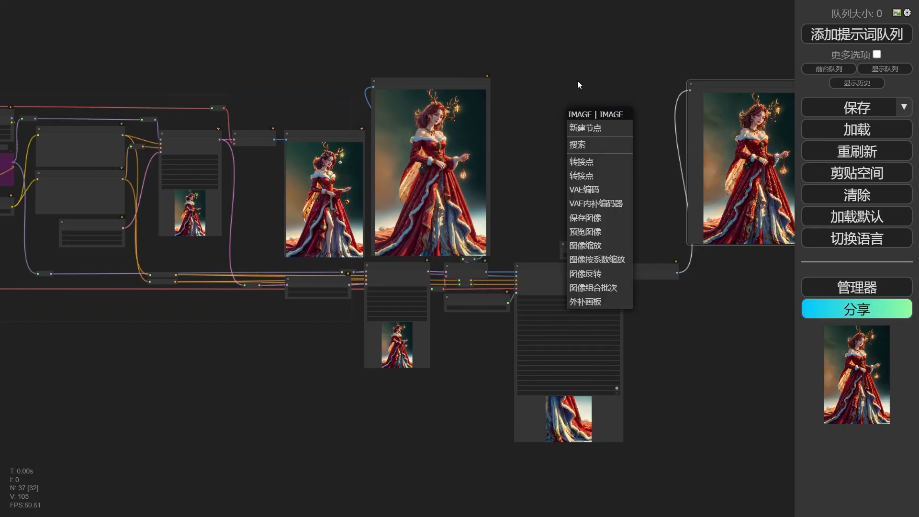
pyautogui.moveTo(729, 87); pyautogui.dragTo(539, 88)
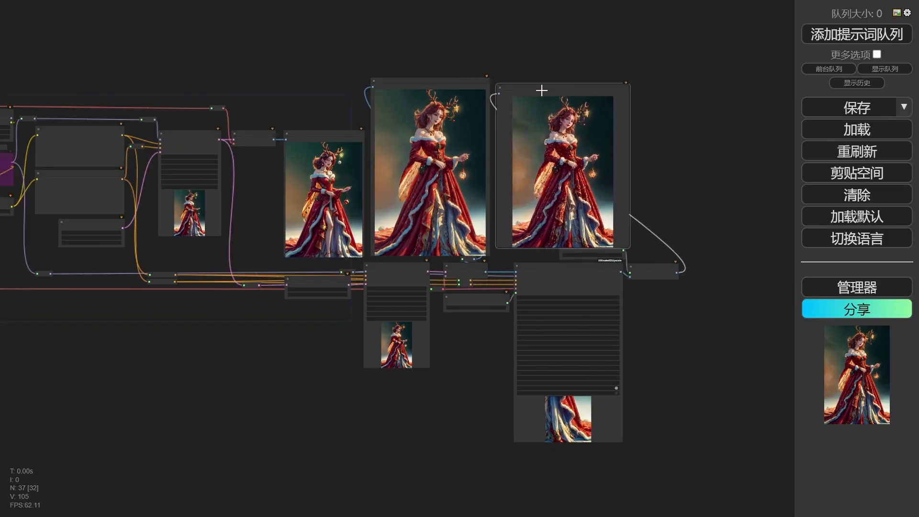
# Step: Compare the red-dress portraits from the base, second and final upscaling stages in the three 预览图像 nodes
pyautogui.scroll(2, 551, 72)
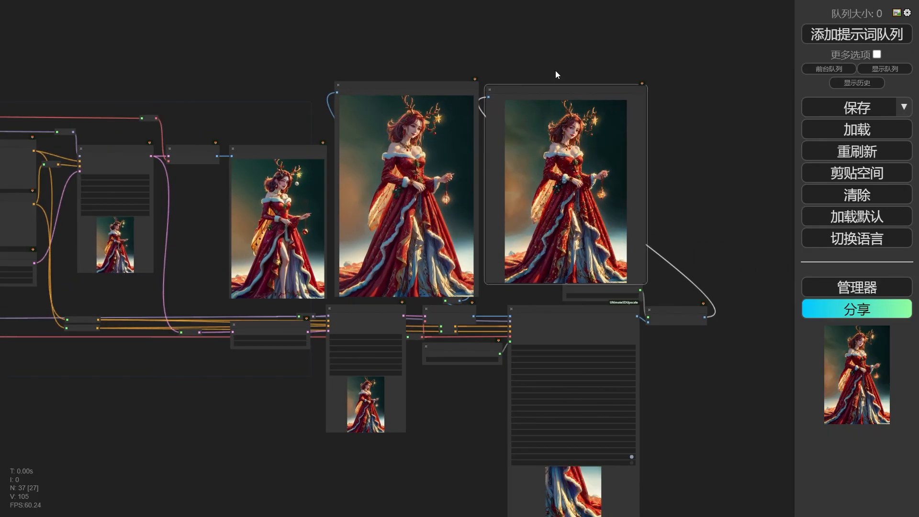
pyautogui.scroll(5, 688, 145)
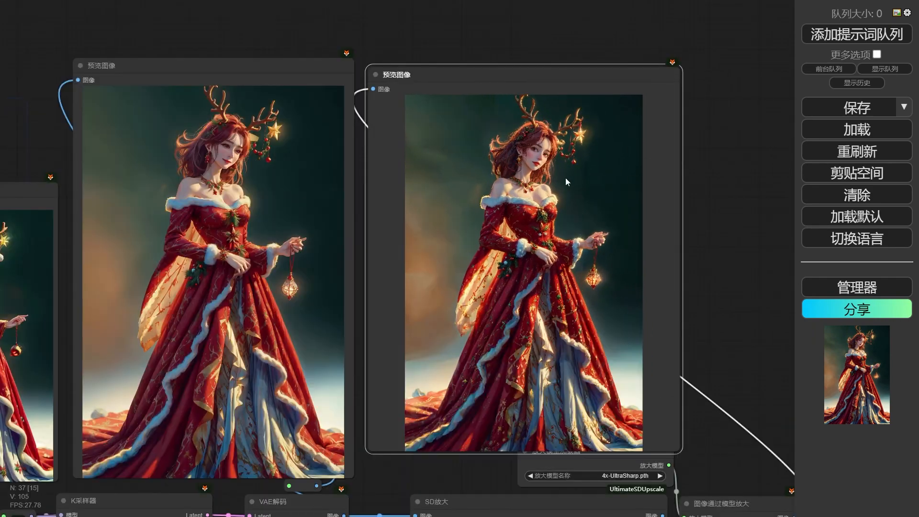
pyautogui.scroll(1, 722, 177)
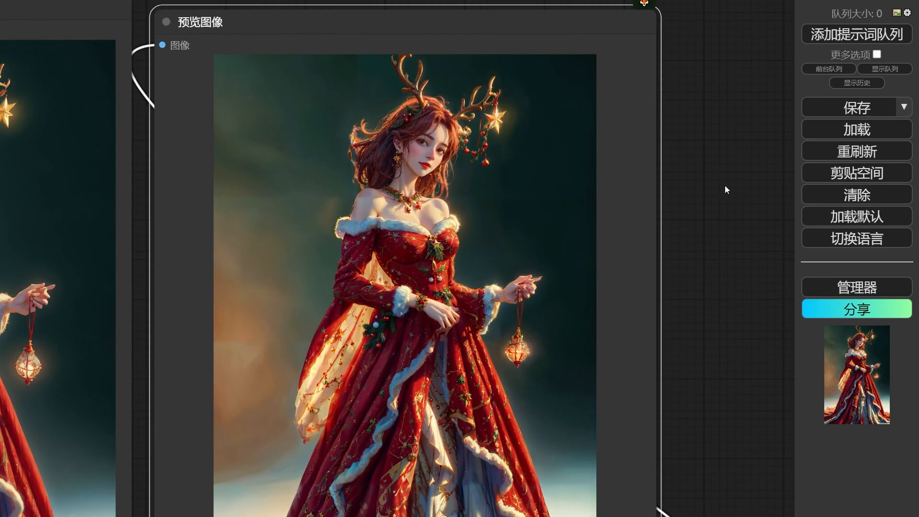
pyautogui.scroll(-7, 725, 185)
pyautogui.moveTo(283, 54); pyautogui.dragTo(544, 7)
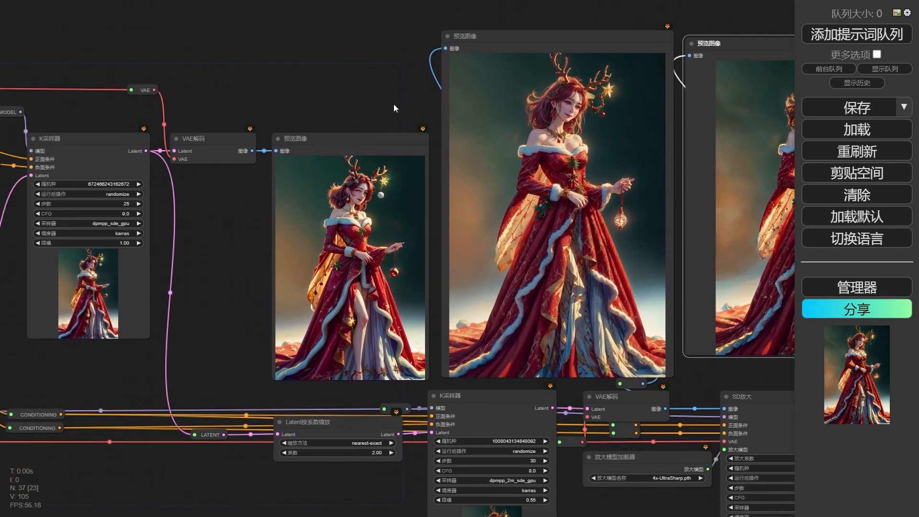
# Step: Compare the face, antler and dress details of the base portrait with those of the second-stage portrait
pyautogui.moveTo(371, 83); pyautogui.dragTo(424, 37)
pyautogui.scroll(9, 288, 197)
pyautogui.moveTo(359, 169); pyautogui.dragTo(244, 177)
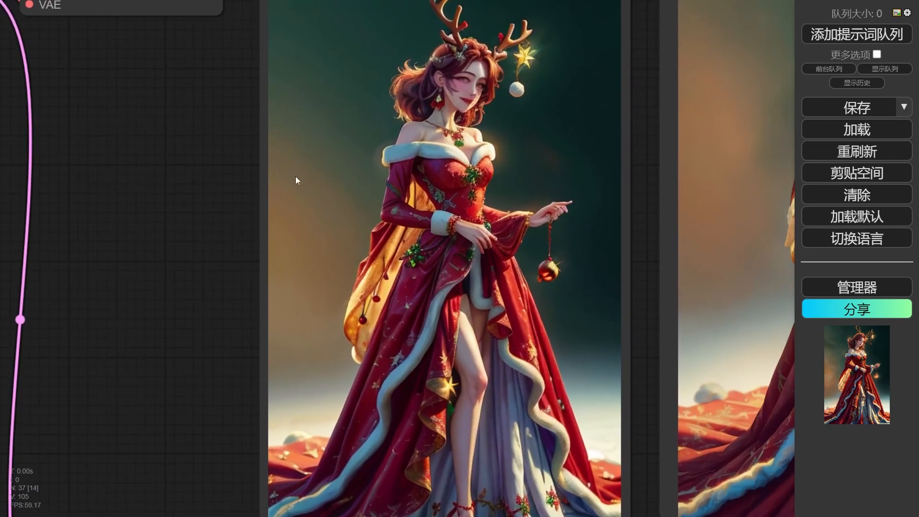
pyautogui.scroll(-11, 198, 184)
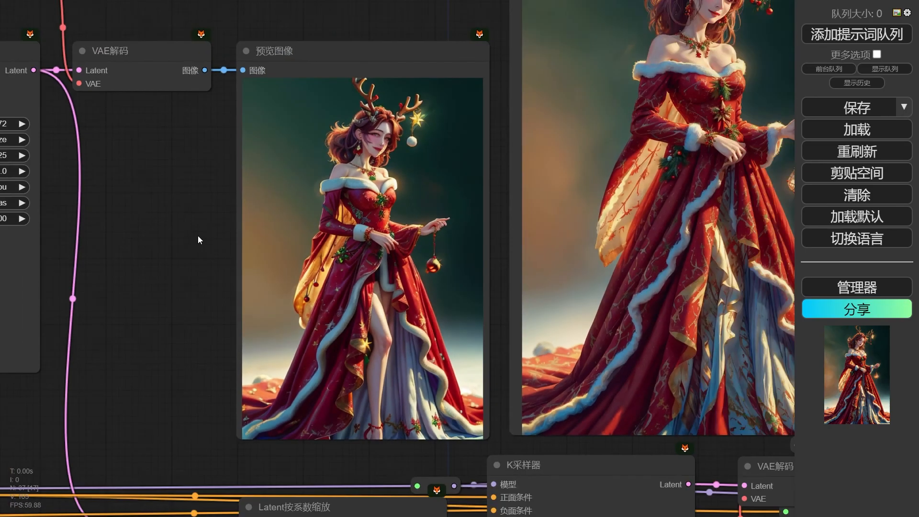
pyautogui.scroll(2, 335, 63)
pyautogui.moveTo(334, 60); pyautogui.dragTo(283, 86)
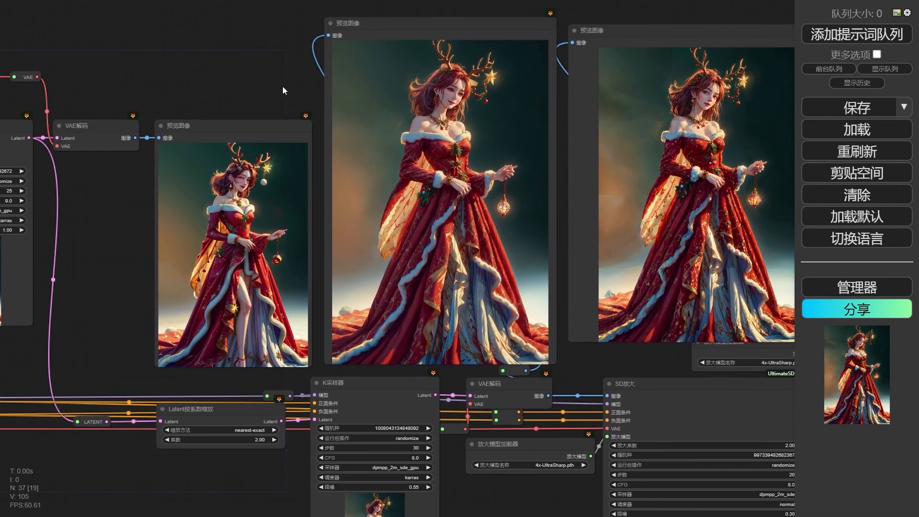
pyautogui.scroll(9, 467, 126)
pyautogui.scroll(2, 701, 124)
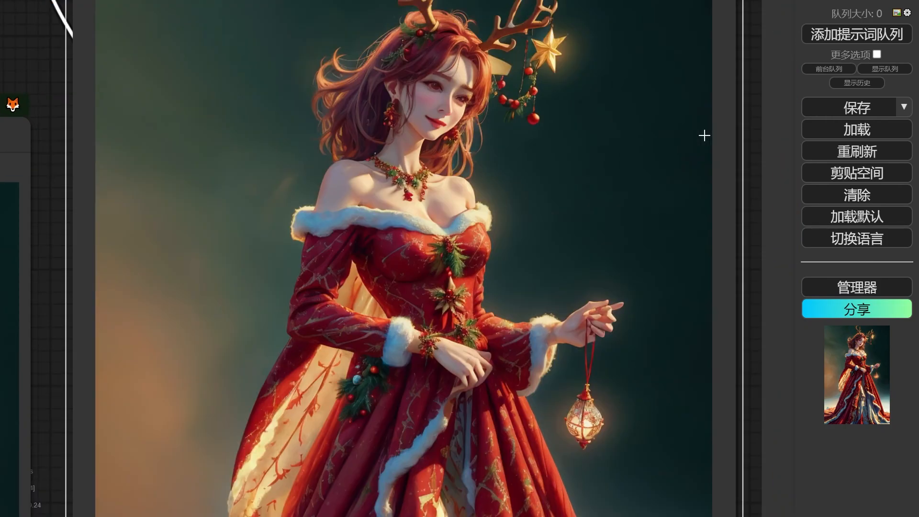
pyautogui.scroll(-5, 681, 164)
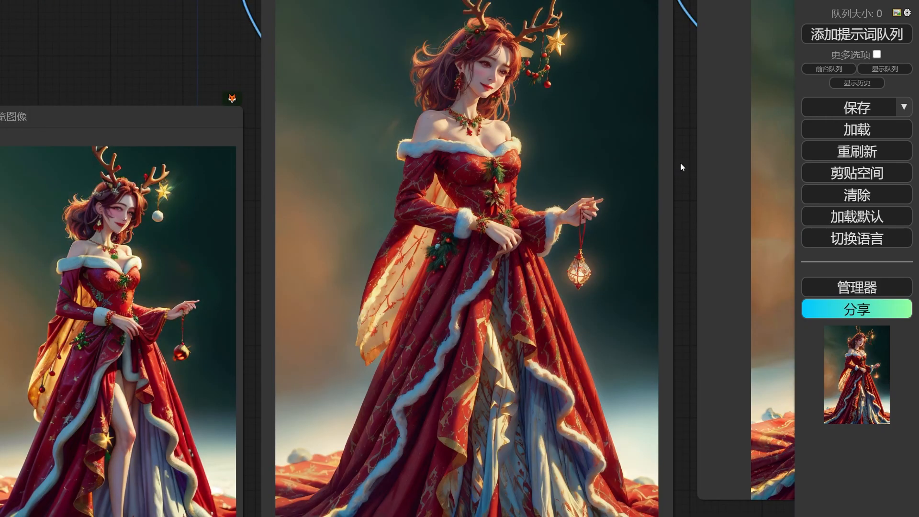
pyautogui.scroll(3, 680, 163)
pyautogui.scroll(6, 679, 168)
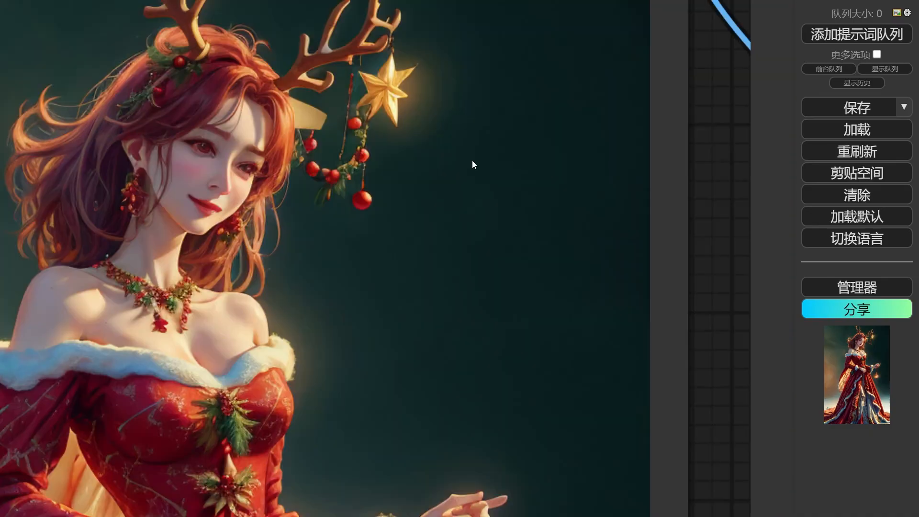
pyautogui.scroll(-15, 693, 156)
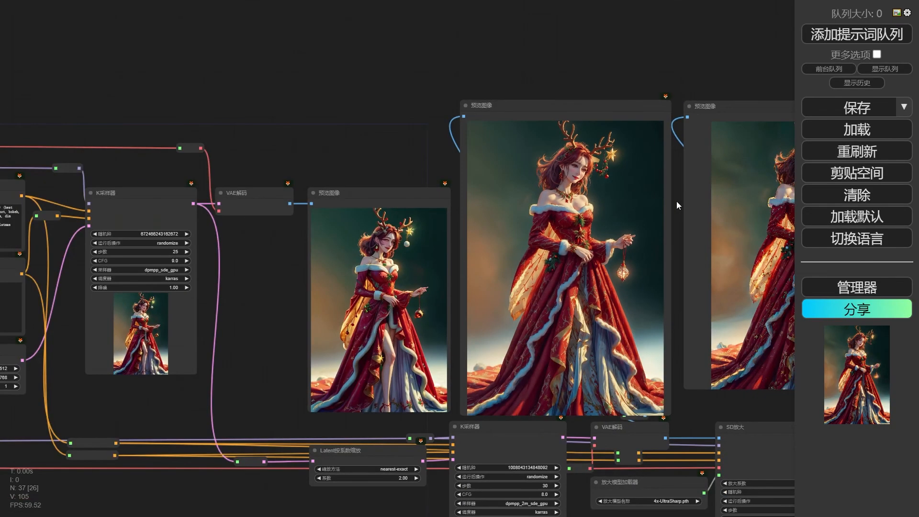
# Step: Examine the final upscaled portrait against the second-stage one, along with the SD放大 and 图像通过模型放大 nodes that produce it
pyautogui.moveTo(677, 201); pyautogui.dragTo(407, 146)
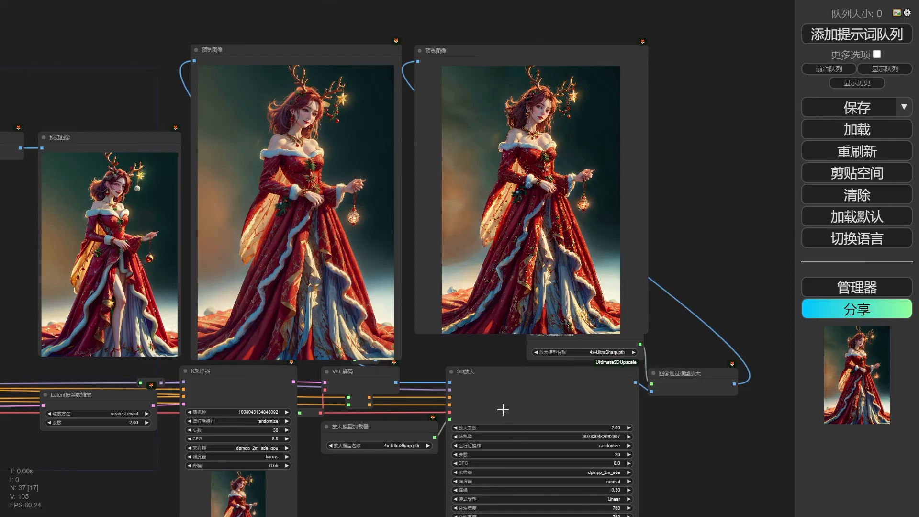
pyautogui.click(500, 373)
pyautogui.click(679, 373)
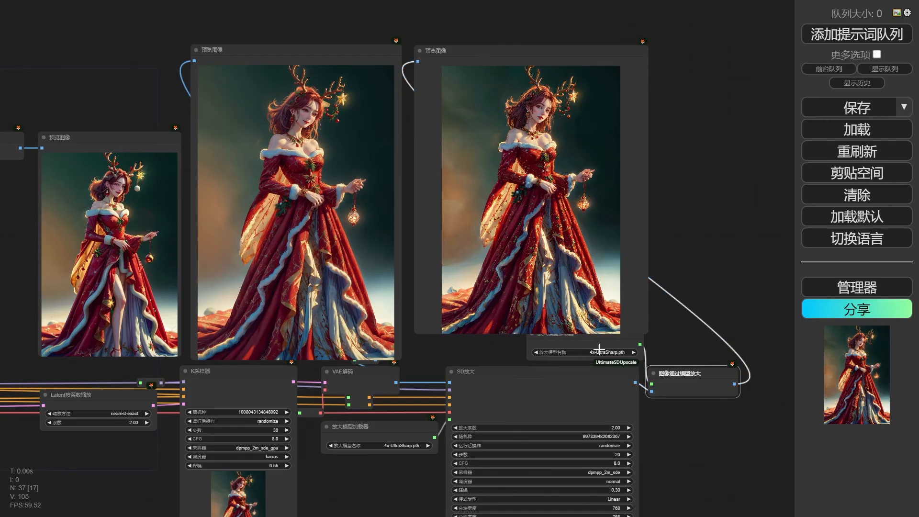
pyautogui.click(599, 344)
pyautogui.scroll(8, 641, 118)
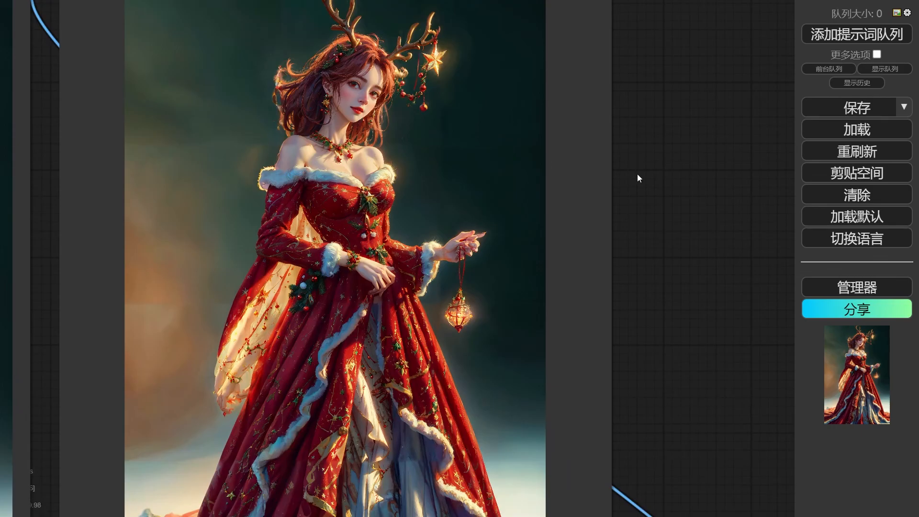
pyautogui.moveTo(636, 174); pyautogui.dragTo(787, 179)
pyautogui.moveTo(199, 189)
pyautogui.mouseDown()
pyautogui.moveTo(301, 194)
pyautogui.moveTo(400, 184)
pyautogui.mouseUp()
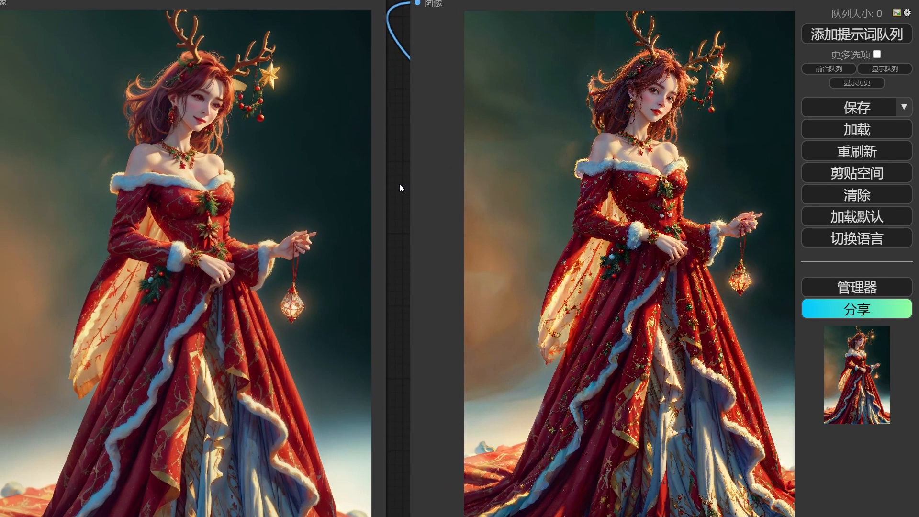
pyautogui.scroll(-3, 400, 184)
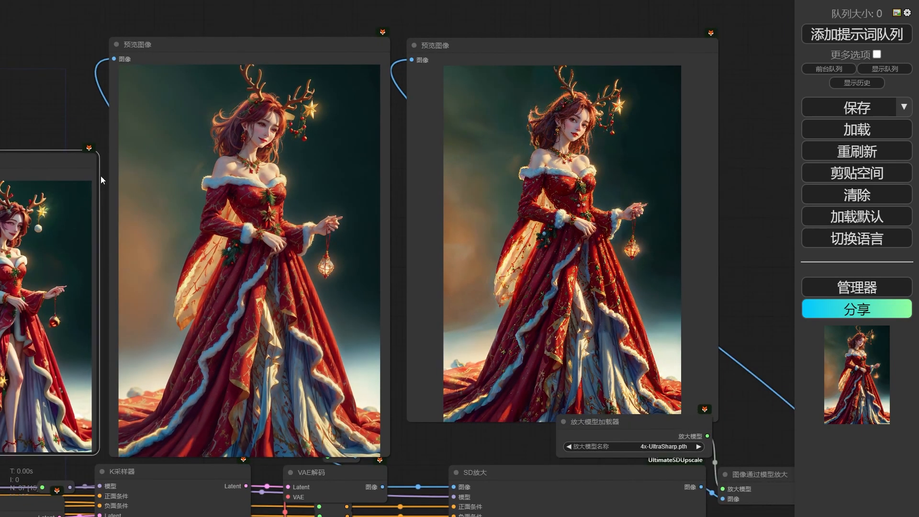
pyautogui.moveTo(101, 180); pyautogui.dragTo(439, 148)
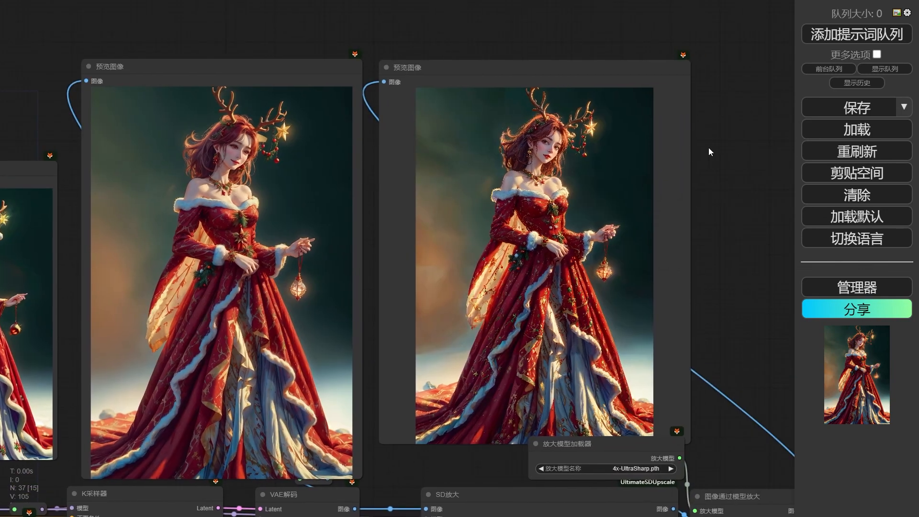
pyautogui.scroll(7, 716, 145)
# Step: Open the downloaded portrait ComfyUI_temp_srezb_00001_.png from the 04-放大模块 folder in a maximized image viewer
pyautogui.click(817, 57)
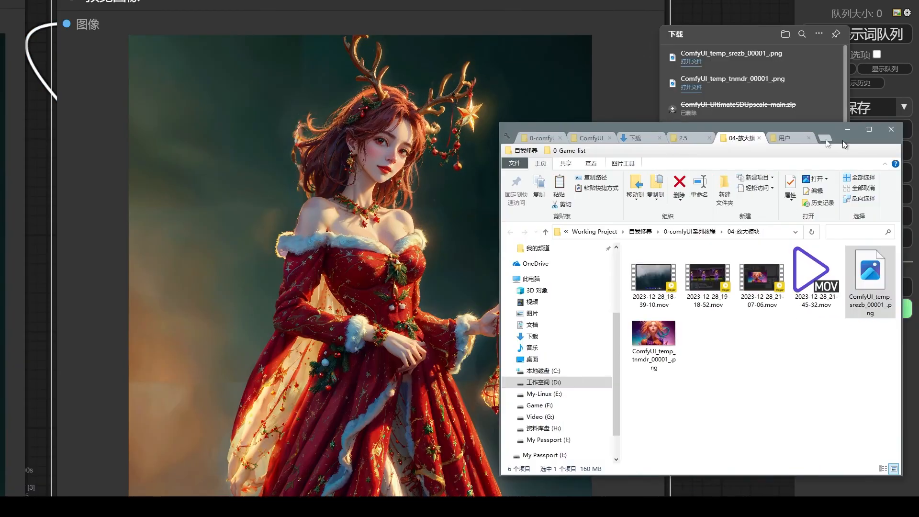
pyautogui.moveTo(845, 137); pyautogui.dragTo(611, 101)
pyautogui.click(428, 307)
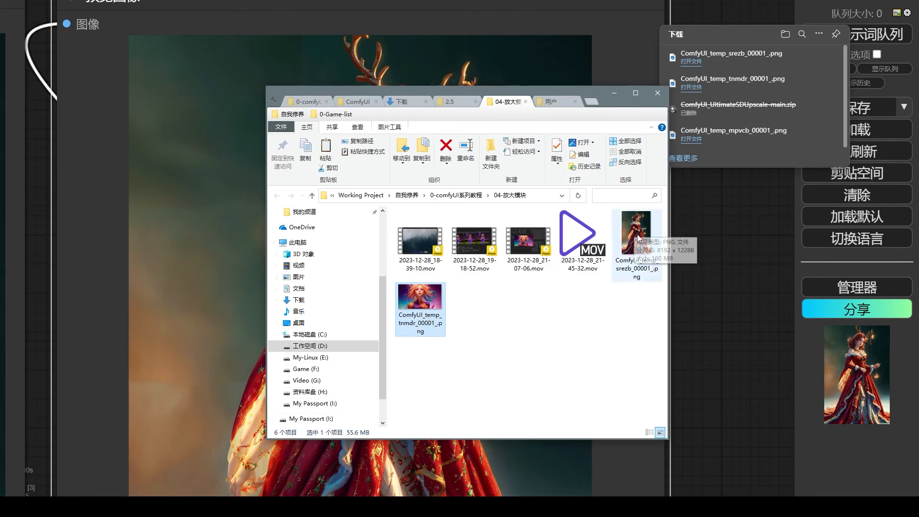
pyautogui.click(630, 280)
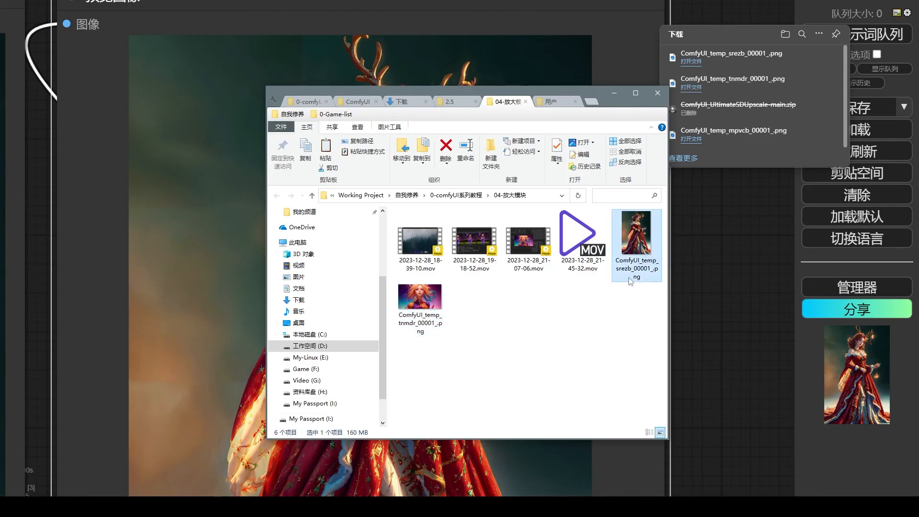
pyautogui.doubleClick(637, 238)
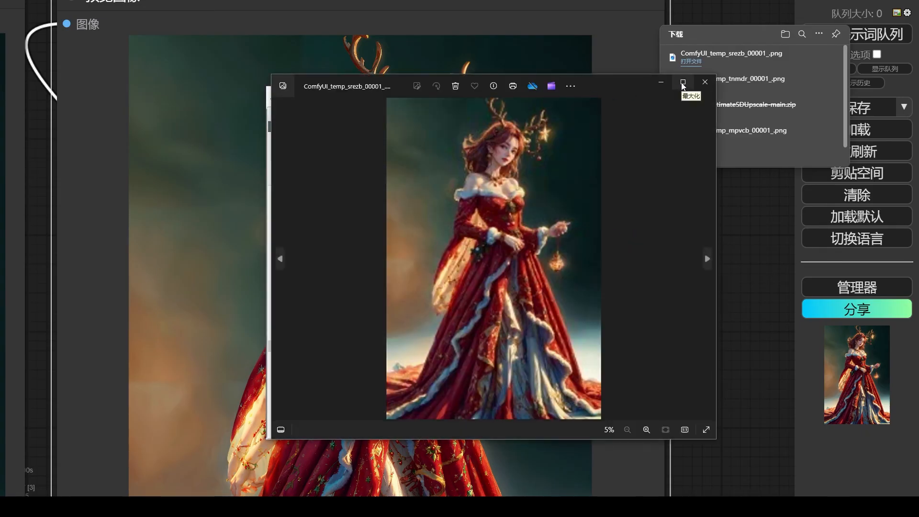
pyautogui.click(683, 82)
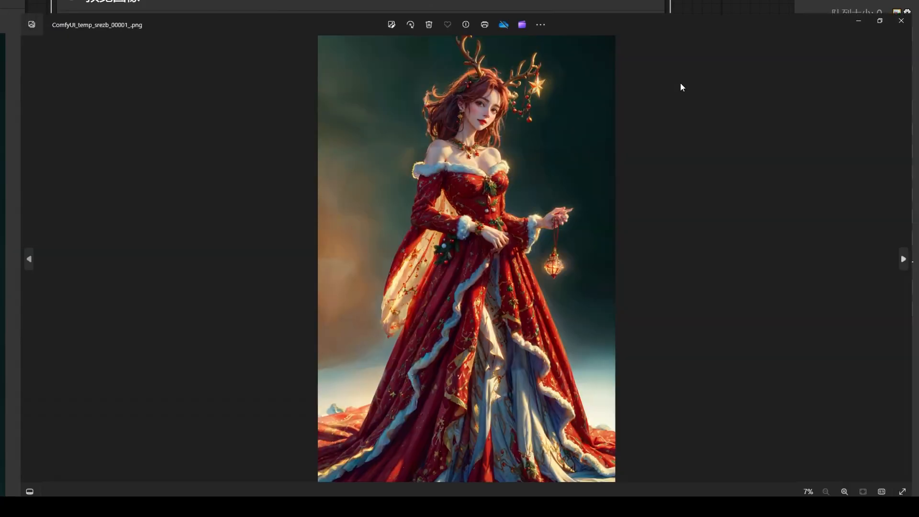
# Step: Examine the saved portrait's face, hair and dress details up close, and return to the ComfyUI workflow
pyautogui.scroll(6, 476, 153)
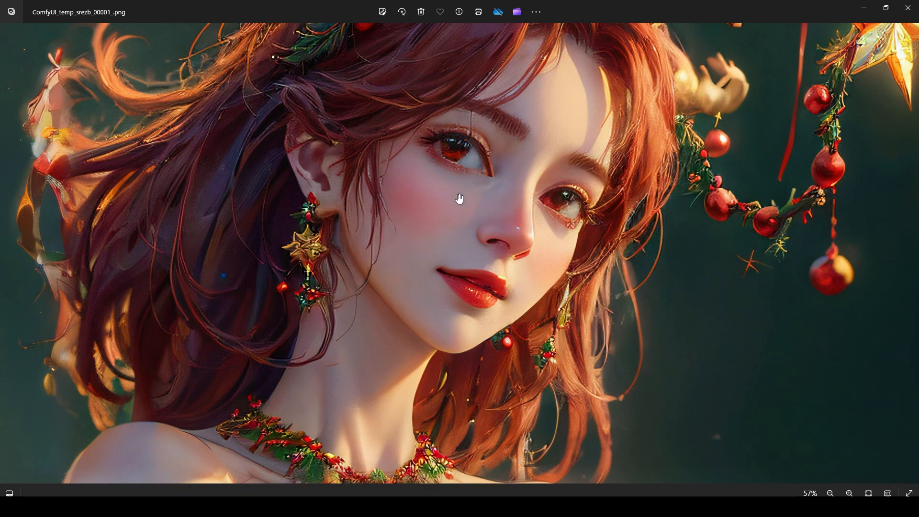
pyautogui.scroll(2, 534, 187)
pyautogui.scroll(-3, 516, 192)
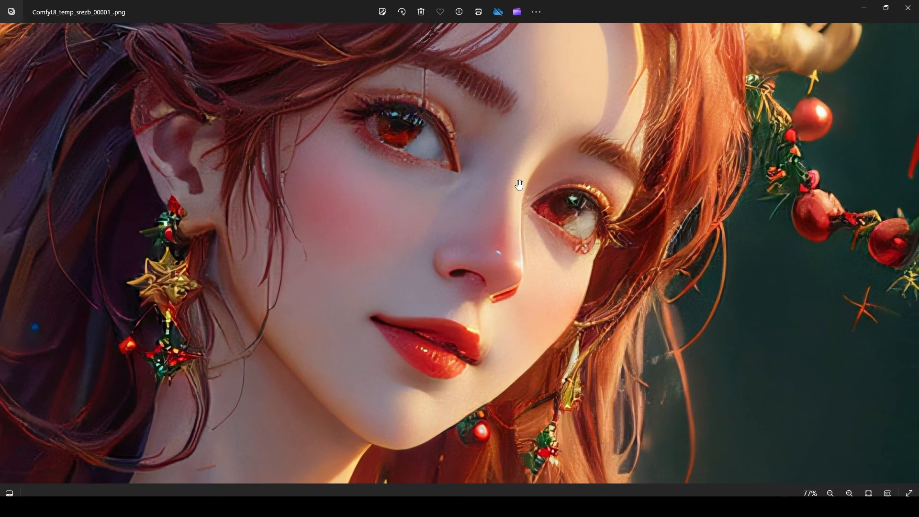
pyautogui.scroll(-2, 515, 191)
pyautogui.scroll(3, 507, 219)
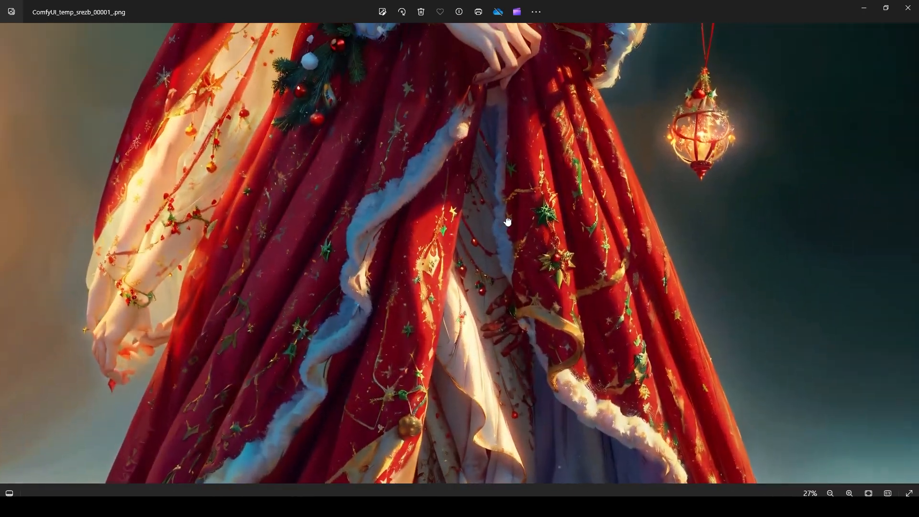
pyautogui.scroll(1, 565, 243)
pyautogui.scroll(-5, 629, 157)
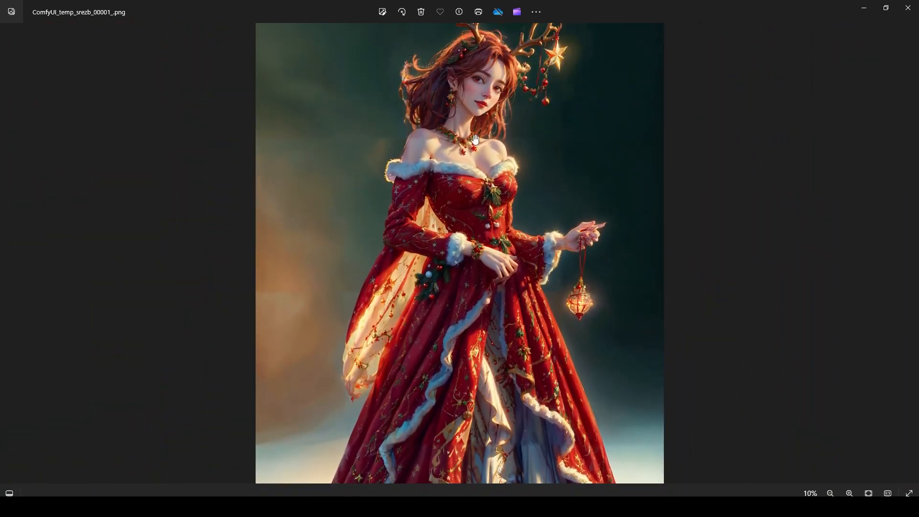
pyautogui.scroll(1, 499, 192)
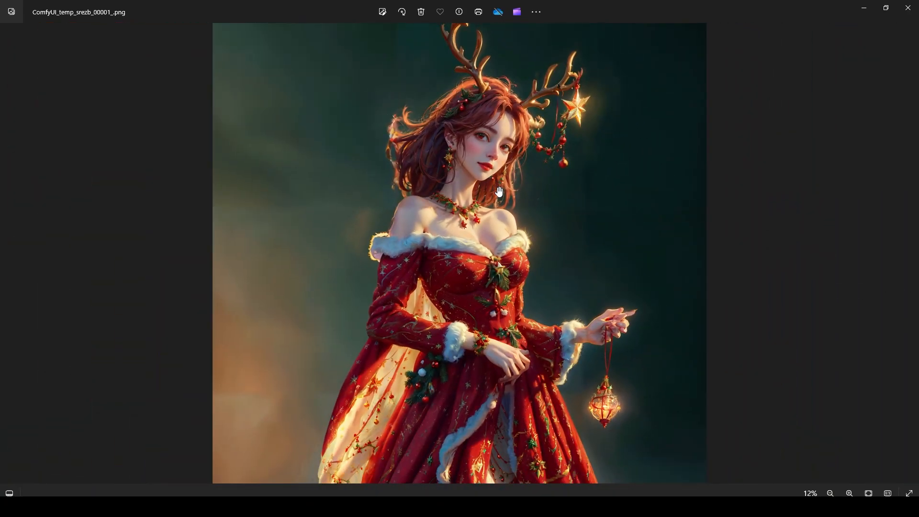
pyautogui.scroll(3, 494, 173)
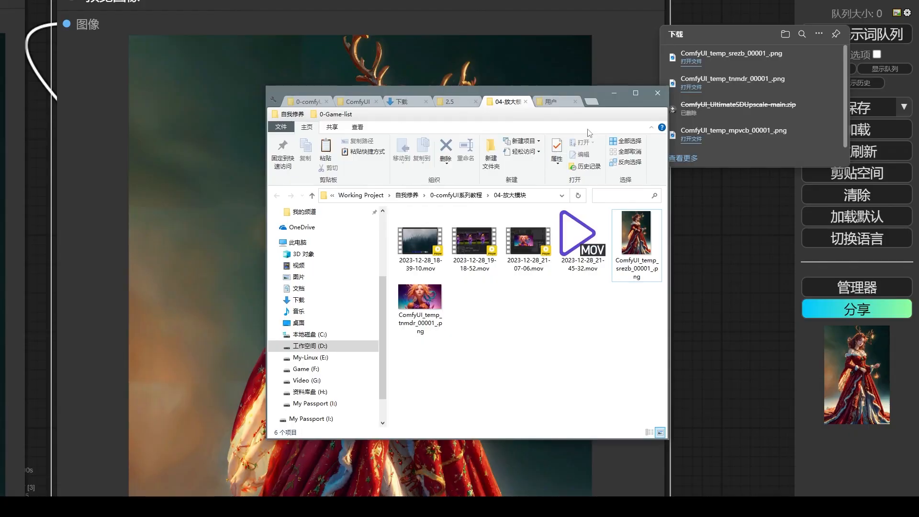
pyautogui.click(611, 93)
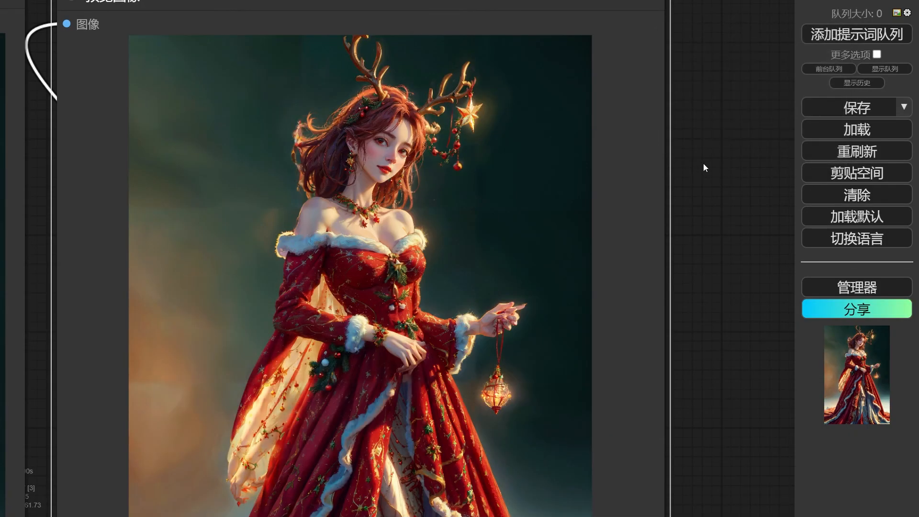
# Step: Review the complete node graph from the model loader to the final upscaling stage, including the three portrait previews
pyautogui.scroll(-5, 703, 158)
pyautogui.scroll(-10, 702, 159)
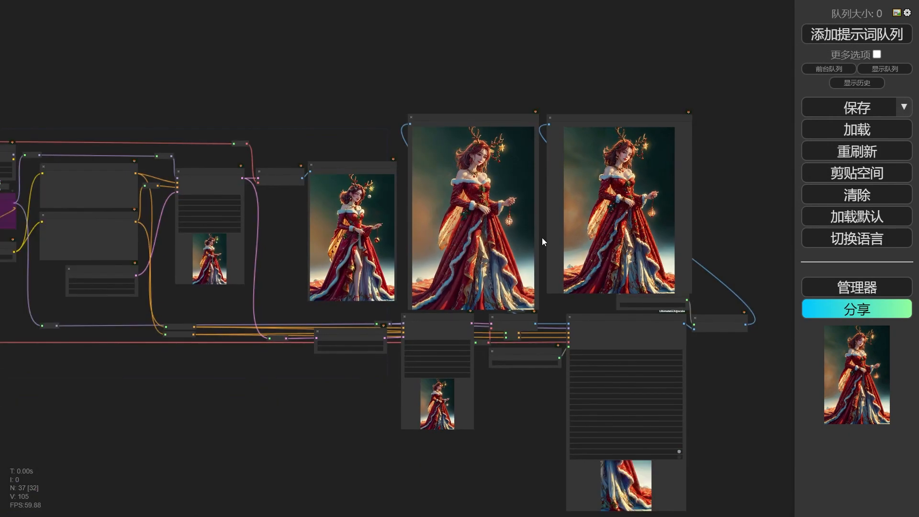
pyautogui.moveTo(542, 238); pyautogui.dragTo(609, 224)
pyautogui.scroll(-2, 590, 335)
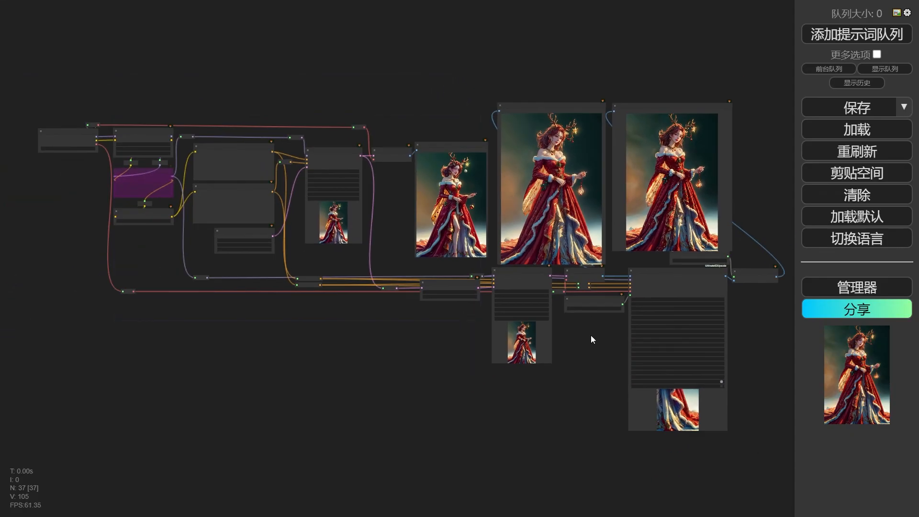
pyautogui.moveTo(591, 335); pyautogui.dragTo(637, 329)
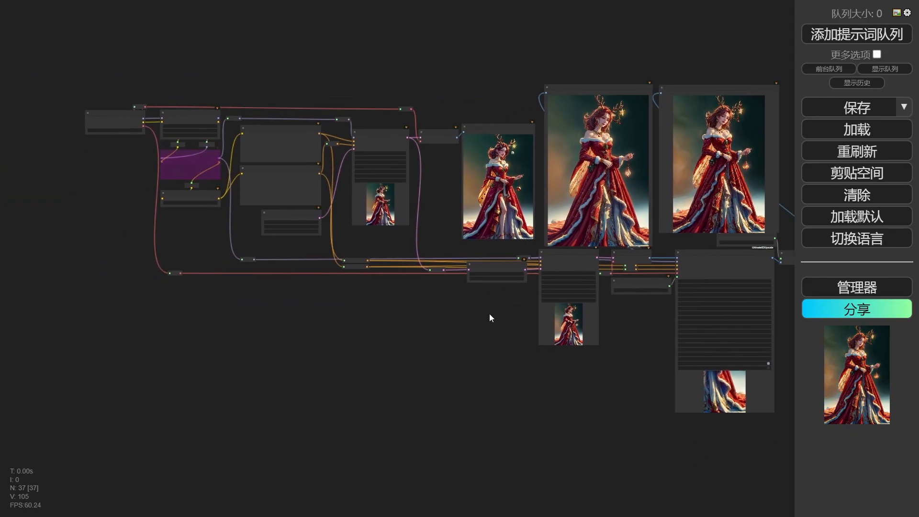
pyautogui.moveTo(489, 314); pyautogui.dragTo(477, 292)
pyautogui.scroll(10, 497, 169)
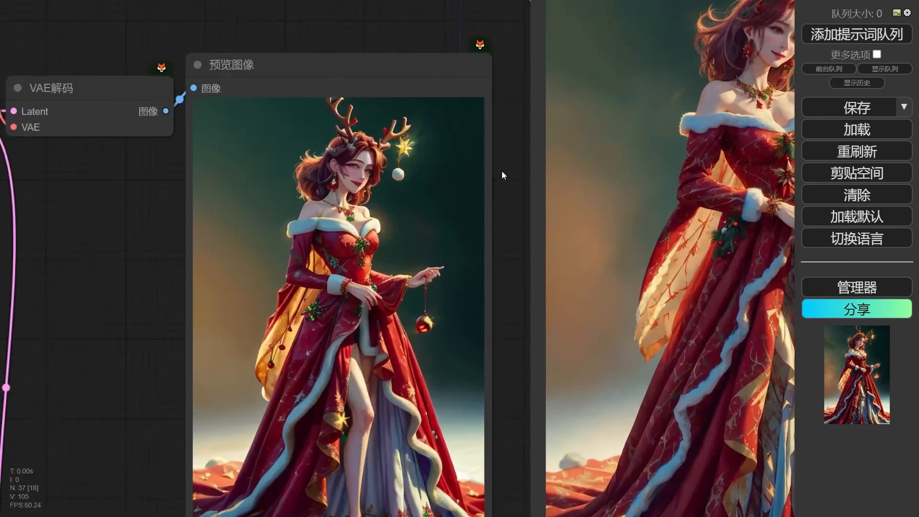
pyautogui.scroll(-6, 343, 201)
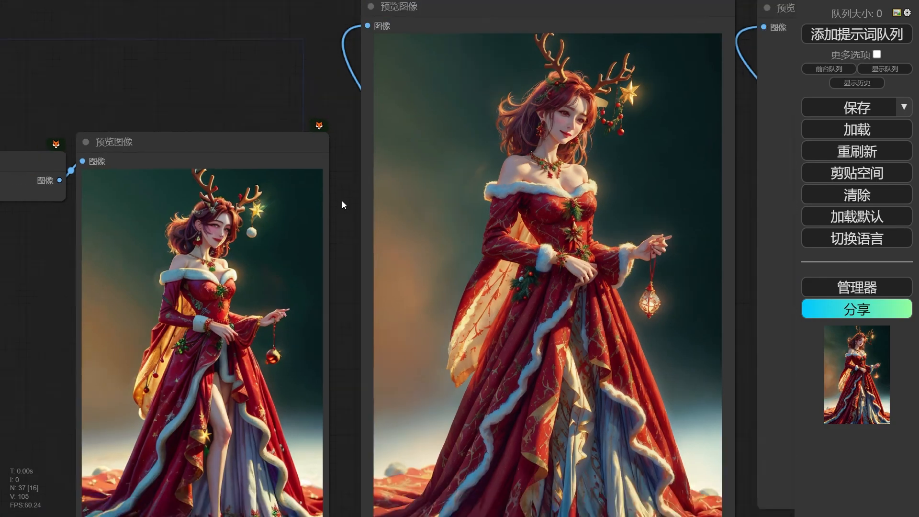
pyautogui.moveTo(346, 221); pyautogui.dragTo(656, 154)
pyautogui.scroll(-3, 657, 154)
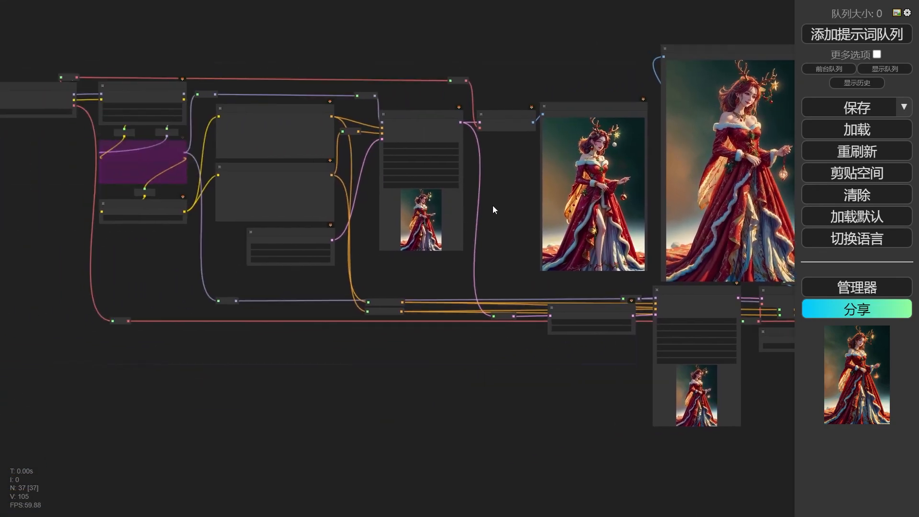
pyautogui.moveTo(524, 217); pyautogui.dragTo(407, 225)
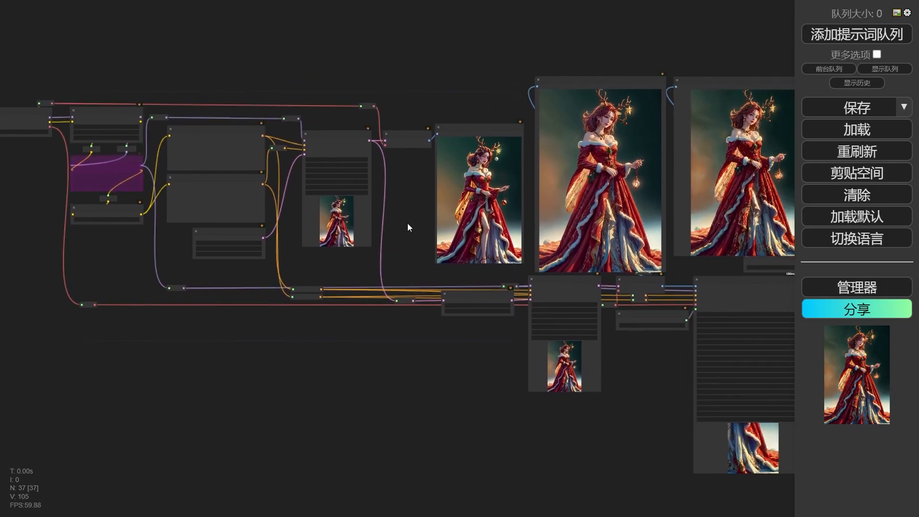
pyautogui.scroll(-2, 409, 222)
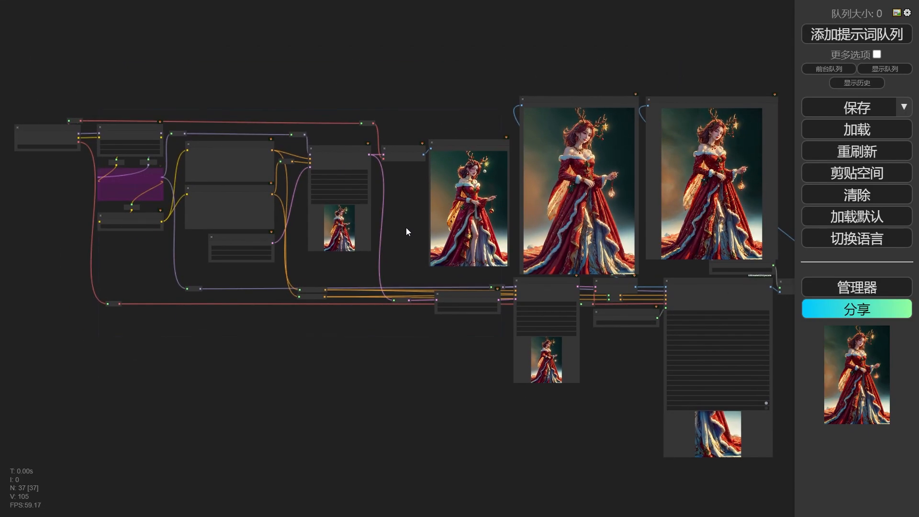
pyautogui.scroll(-2, 406, 228)
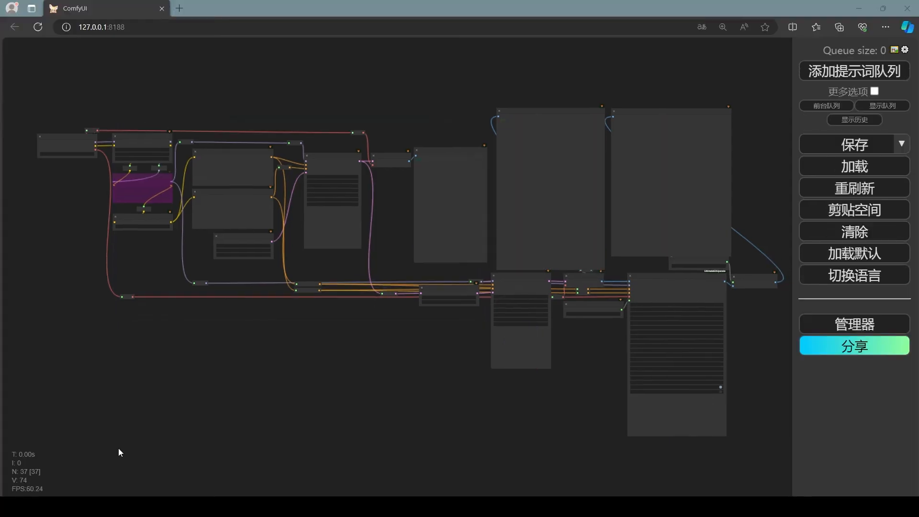
# Step: Bring the 04-放大模块 folder over the workflow and check the file details of ComfyUI_temp_srezb_00001_.png and ComfyUI_temp_tnmdr_00001_.png
pyautogui.moveTo(45, 507)
pyautogui.click(44, 462)
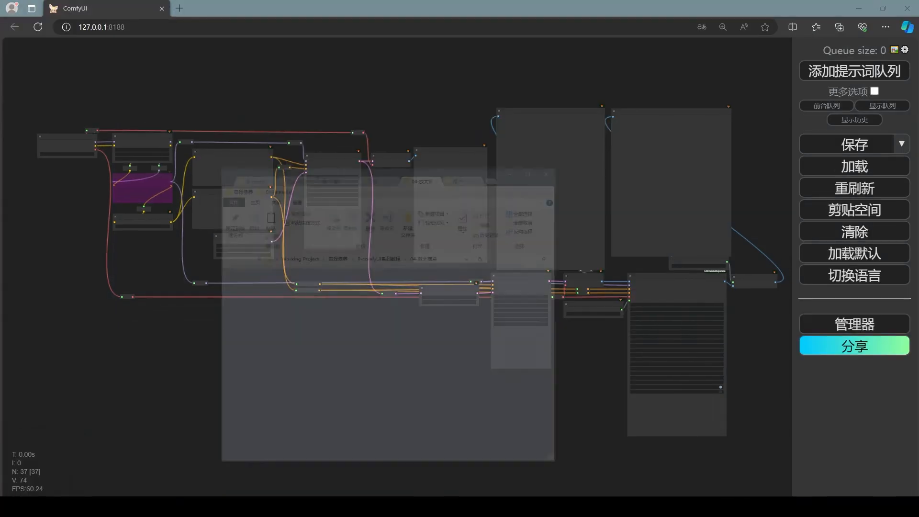
pyautogui.moveTo(615, 107); pyautogui.dragTo(685, 94)
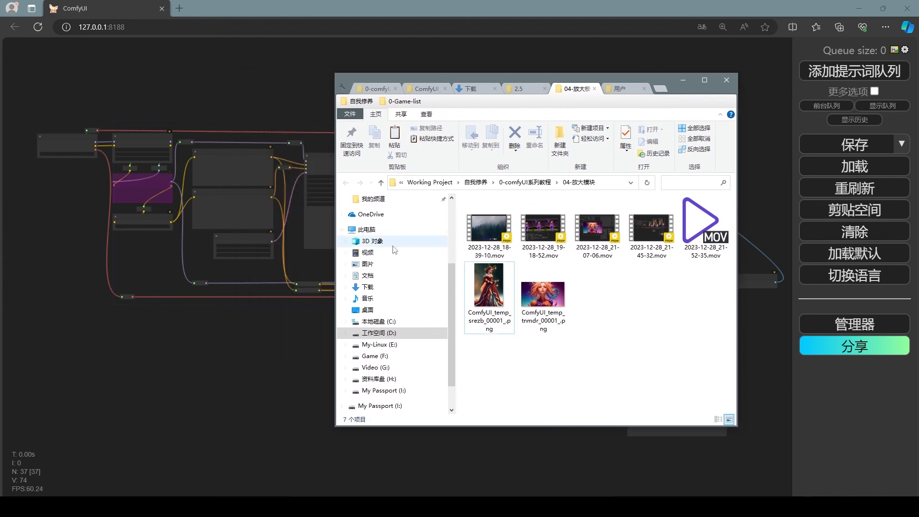
pyautogui.click(543, 295)
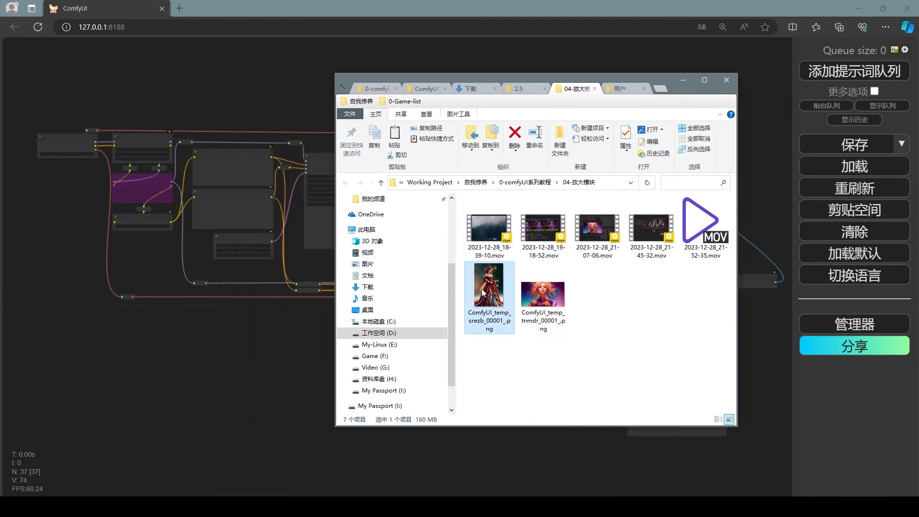
pyautogui.click(552, 295)
pyautogui.click(502, 292)
pyautogui.click(541, 296)
pyautogui.click(490, 287)
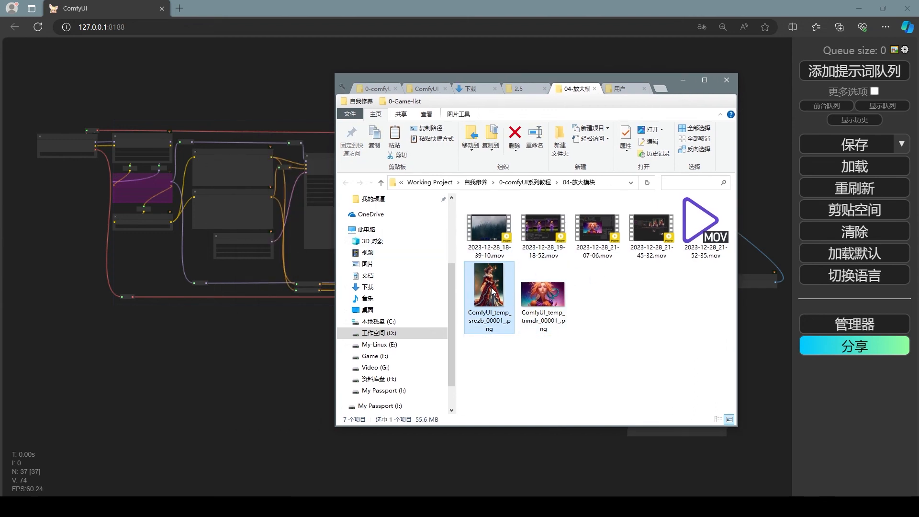
pyautogui.click(541, 295)
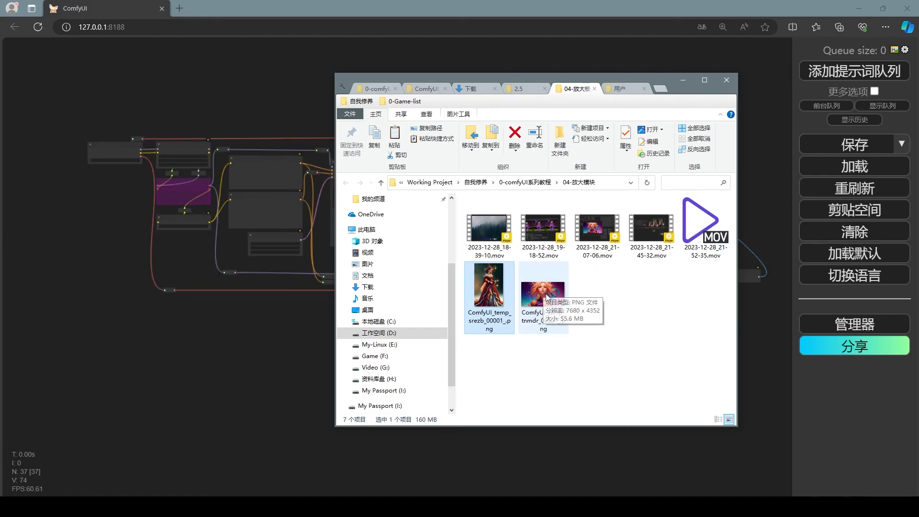
# Step: Load the workflow embedded in ComfyUI_temp_tnmdr_00001_.png onto the ComfyUI canvas, with its node graph in view
pyautogui.moveTo(543, 309); pyautogui.dragTo(199, 314)
pyautogui.scroll(10, 454, 314)
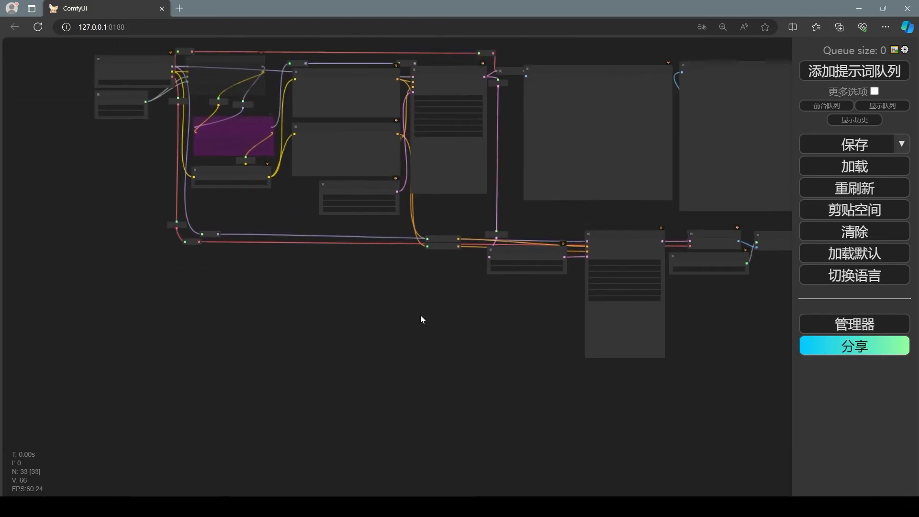
pyautogui.moveTo(359, 300); pyautogui.dragTo(307, 314)
pyautogui.scroll(-2, 355, 323)
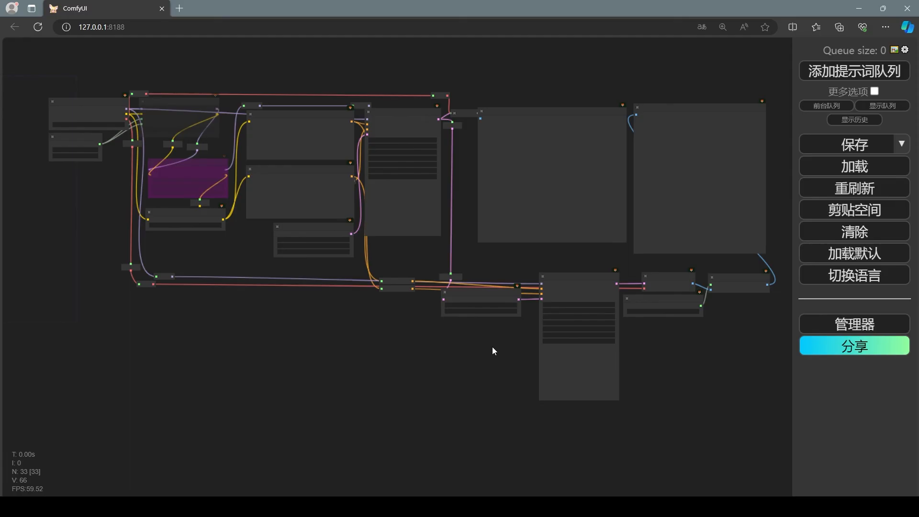